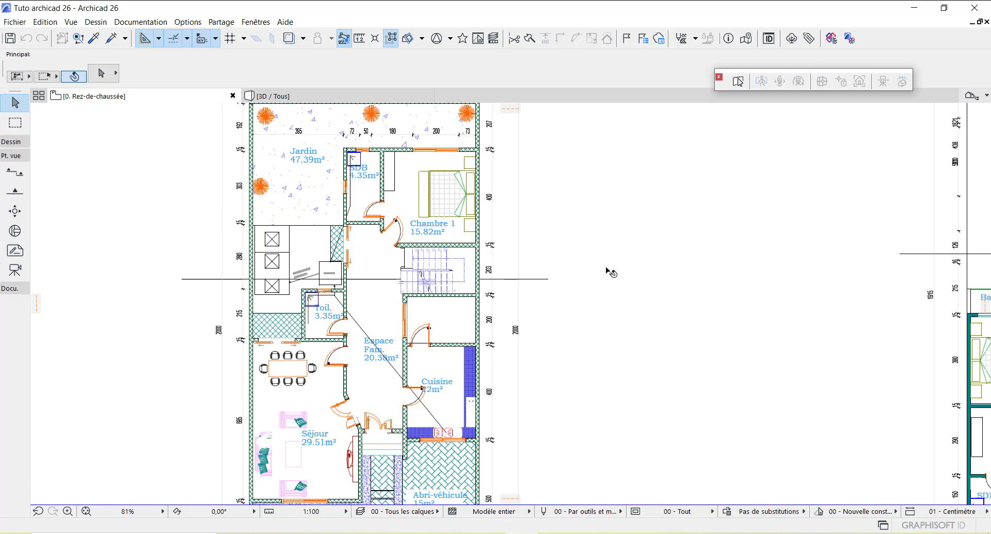
Step: Open the 3D view and examine the ground-floor model, including the façade, garden, rooms, doors and staircase
mouse_move(606, 272)
click(361, 96)
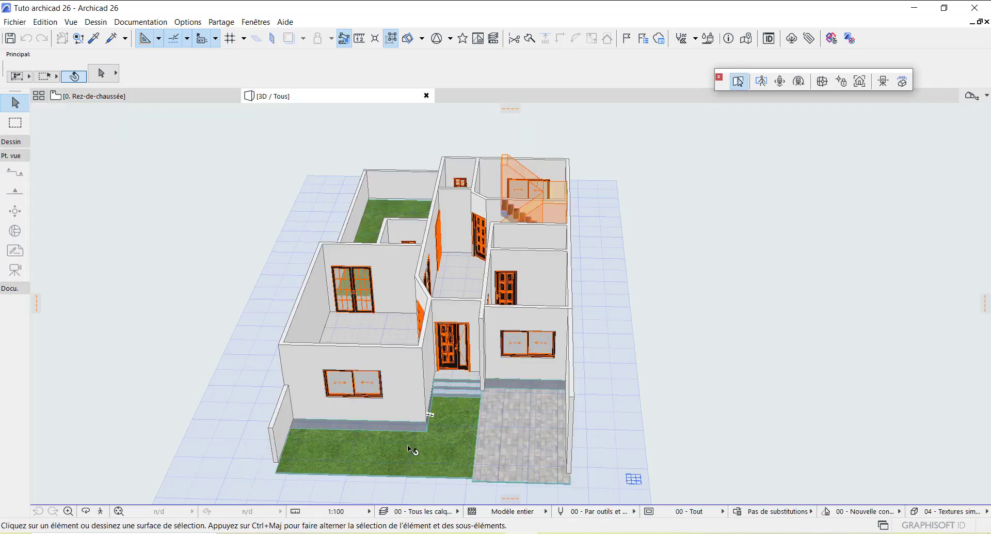
scroll(413, 449, up, 6)
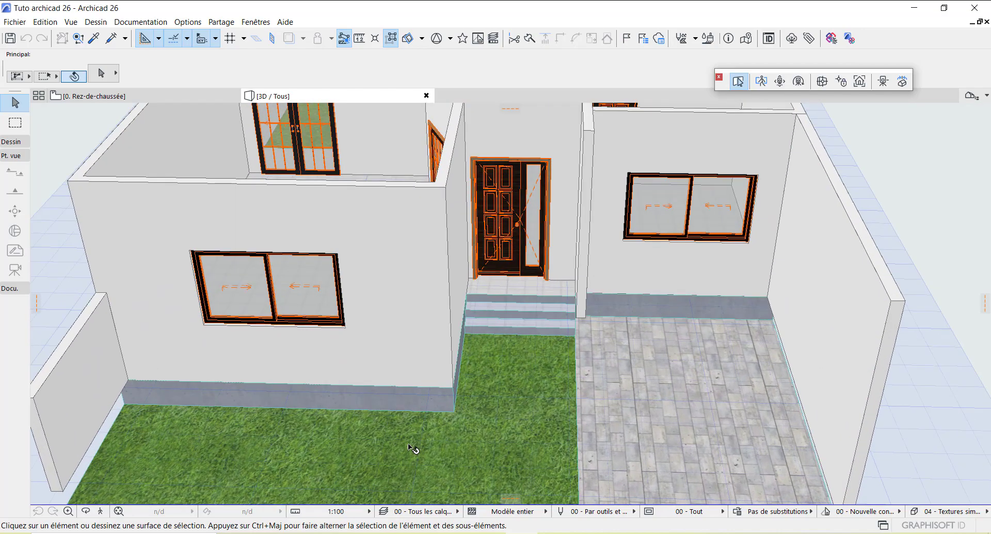
scroll(413, 448, down, 8)
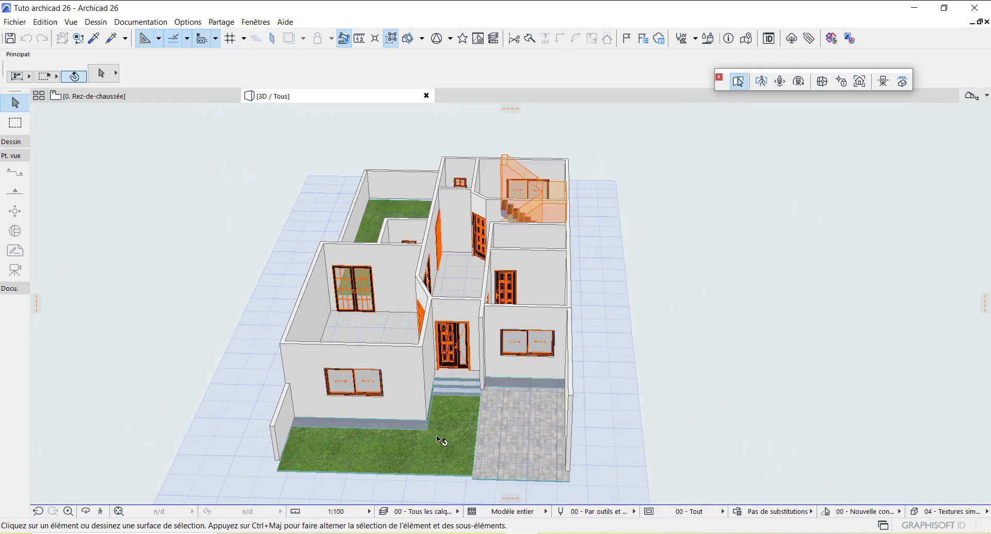
scroll(447, 285, up, 4)
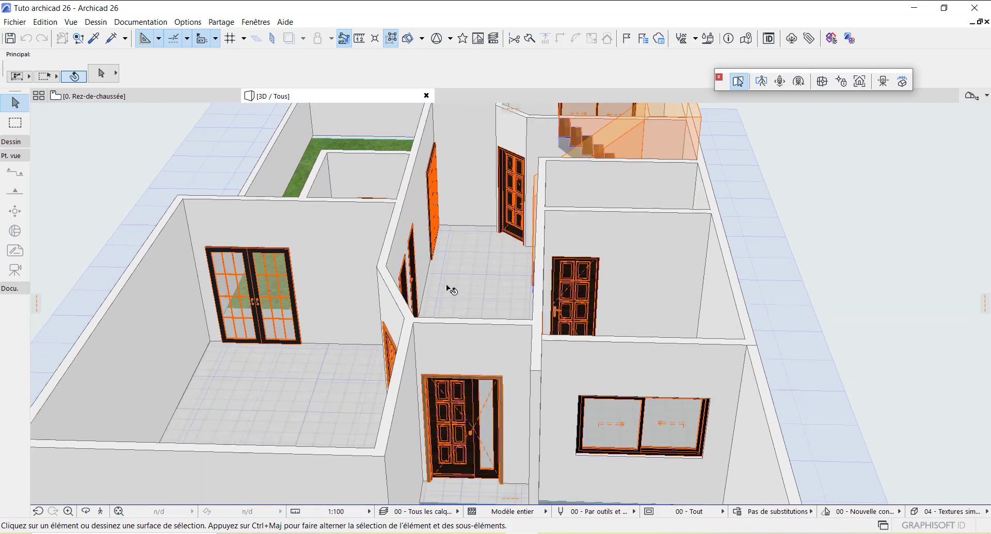
scroll(450, 288, down, 2)
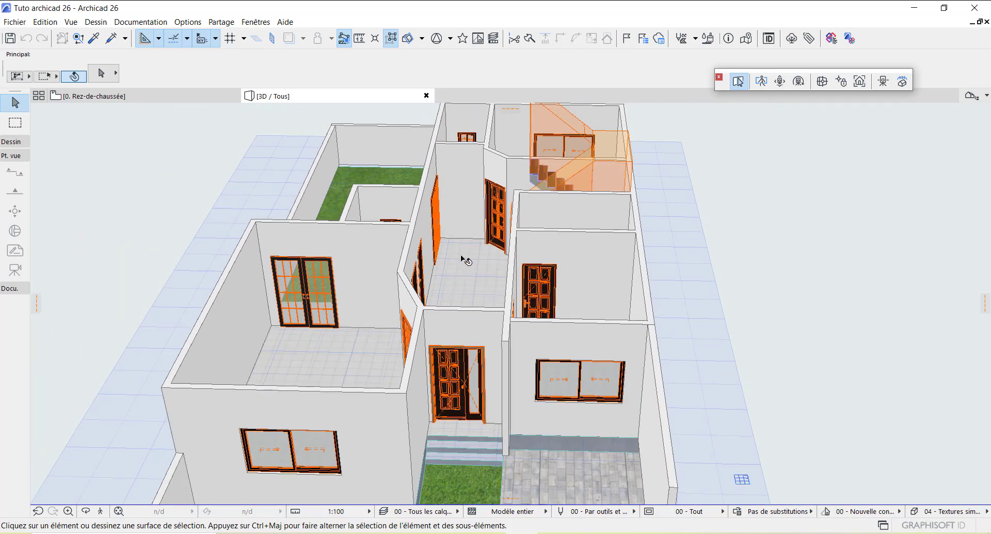
scroll(466, 261, down, 3)
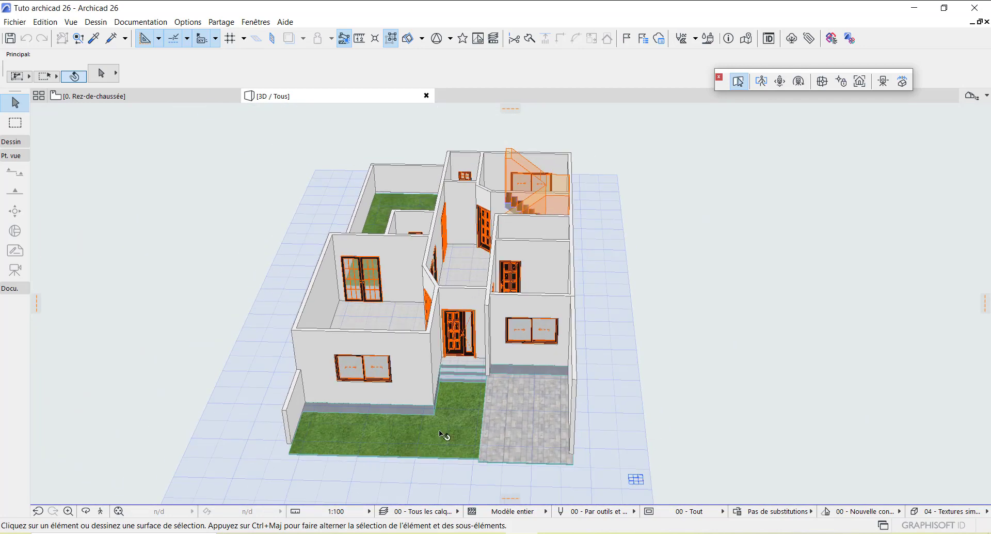
scroll(391, 210, up, 6)
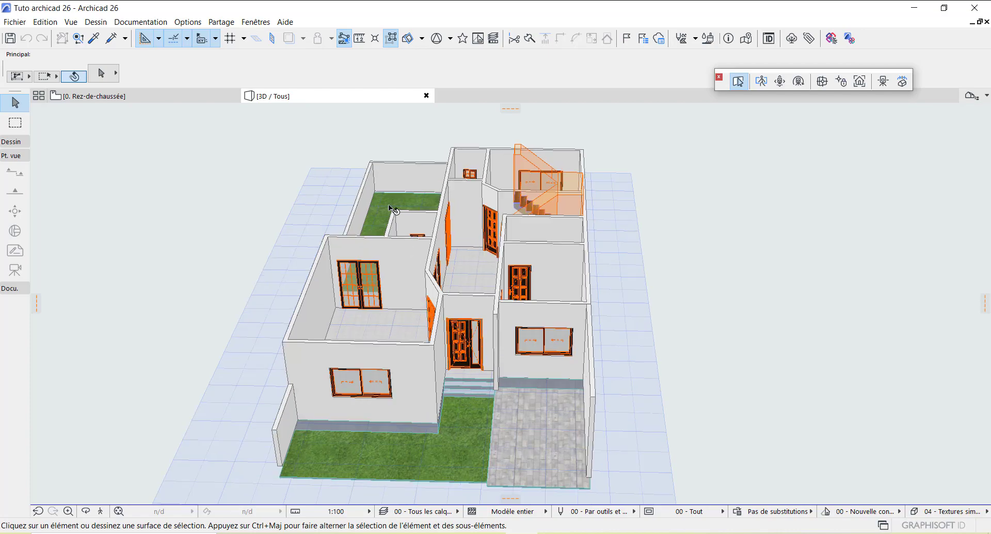
scroll(391, 210, down, 6)
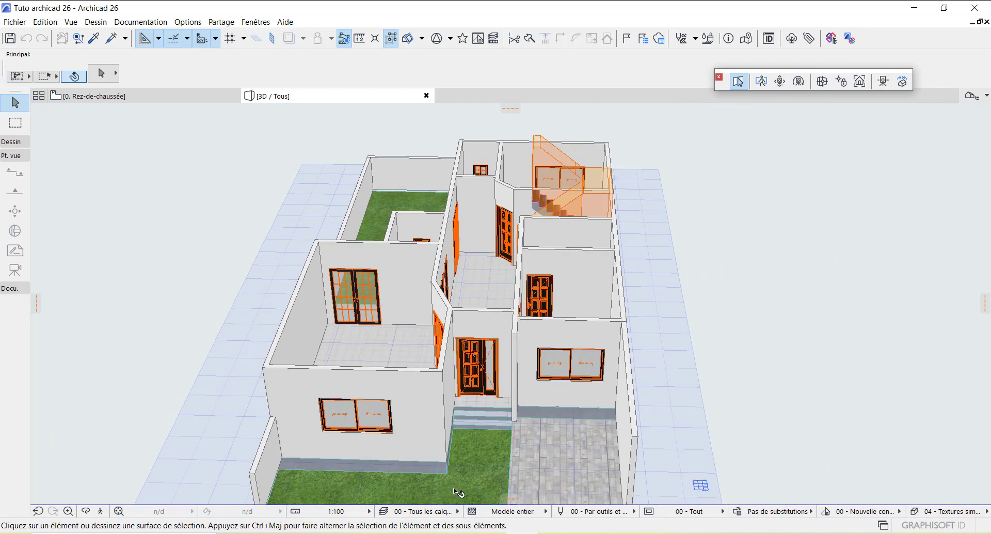
scroll(467, 454, down, 2)
scroll(438, 485, up, 3)
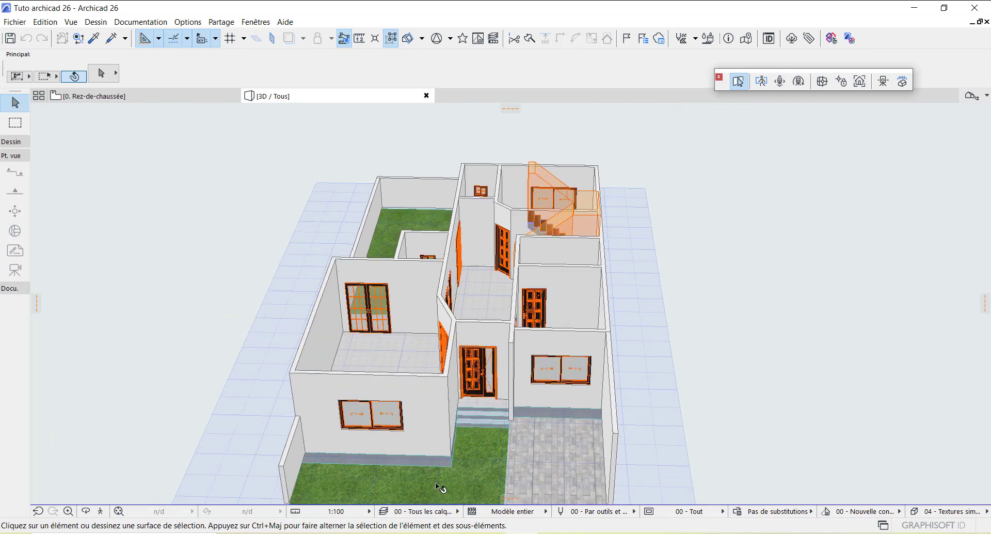
scroll(442, 464, down, 1)
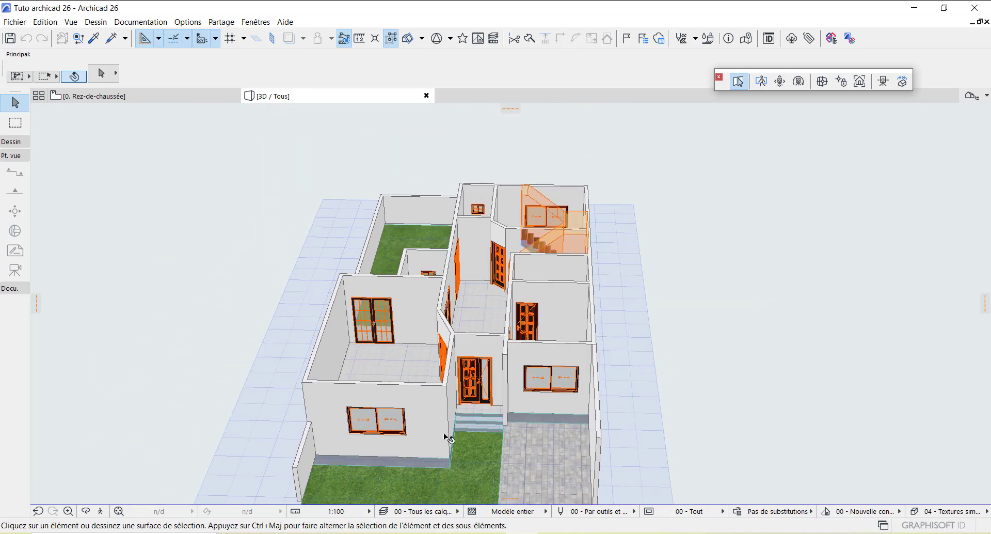
scroll(412, 246, up, 4)
scroll(413, 267, up, 3)
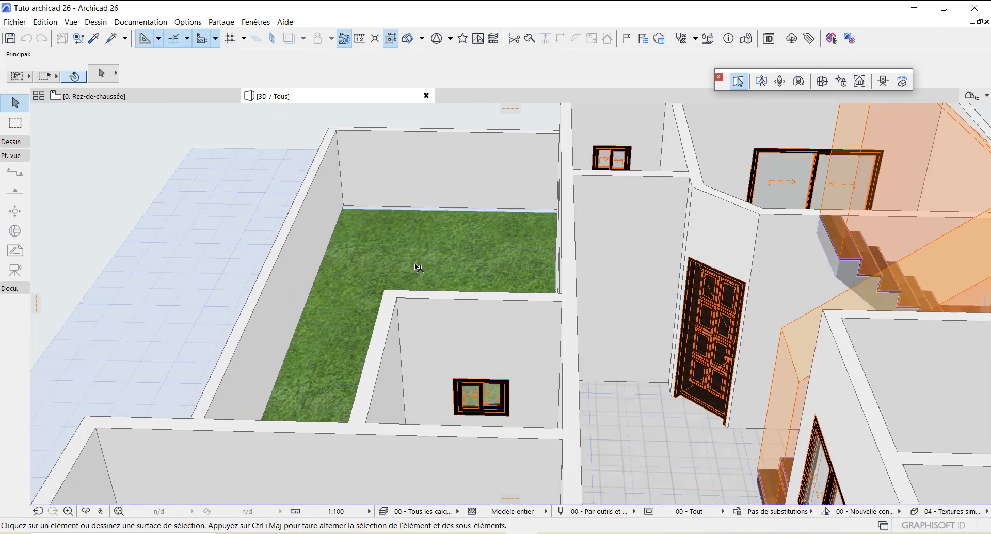
scroll(413, 267, down, 4)
scroll(413, 268, down, 3)
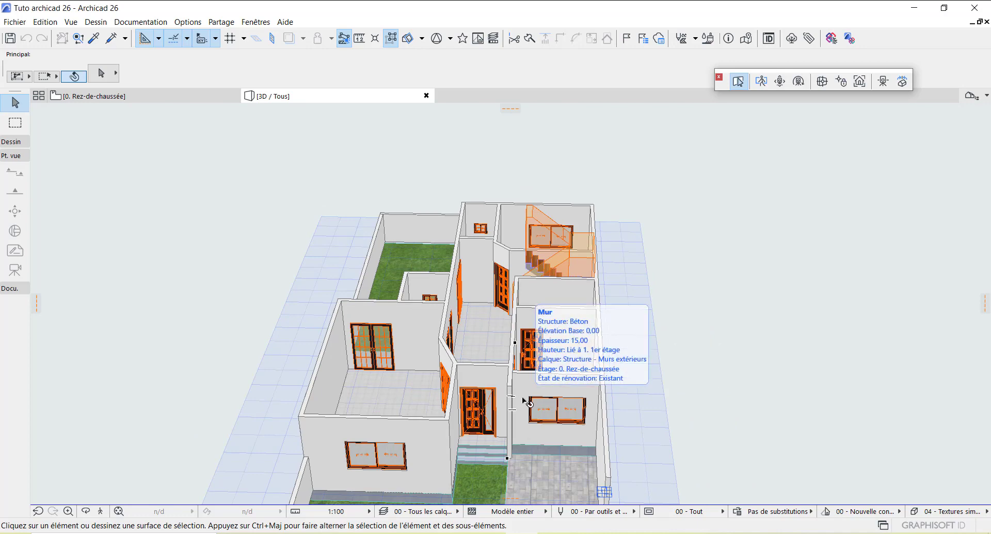
scroll(599, 367, up, 2)
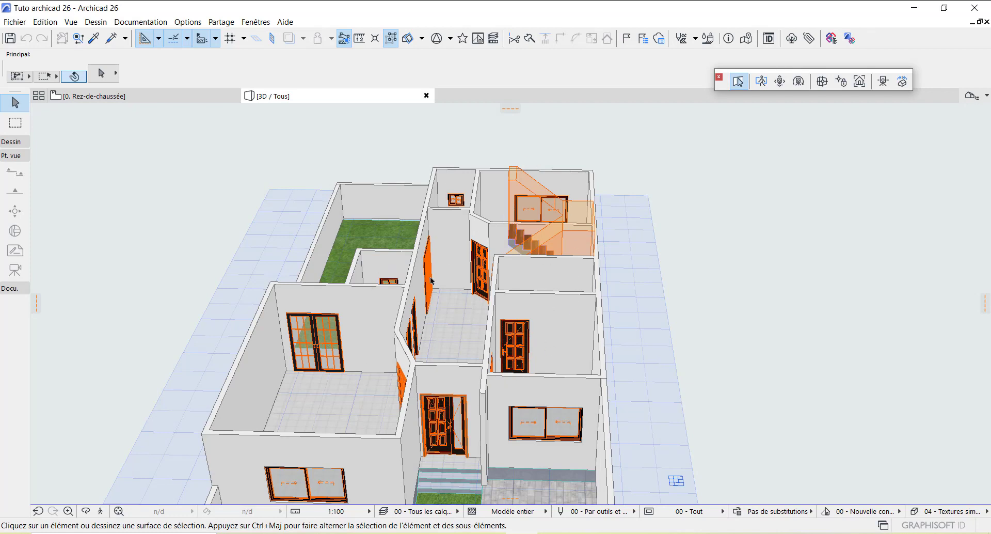
click(491, 326)
Step: Open the 1. 1er étage floor plan and inspect the staircase shown on it
click(133, 100)
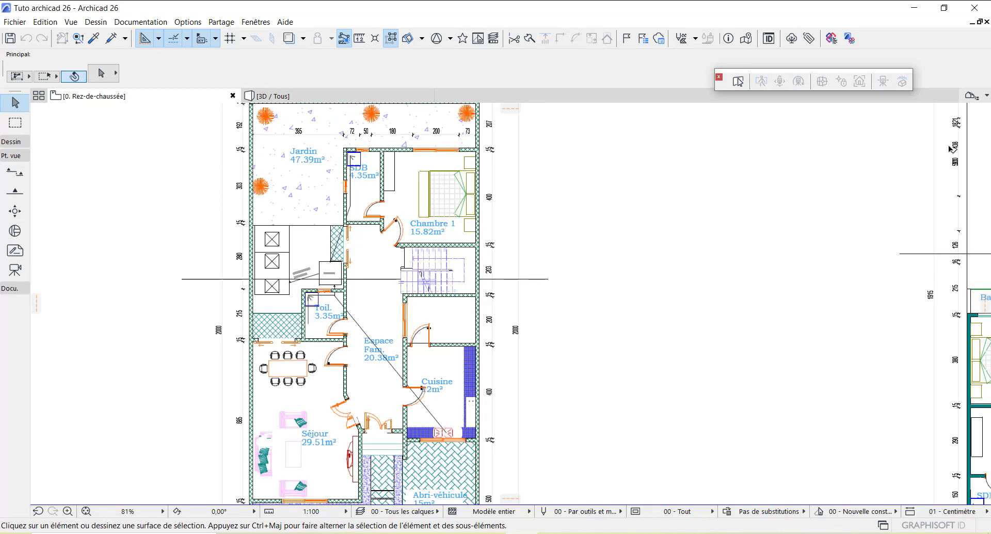
click(986, 98)
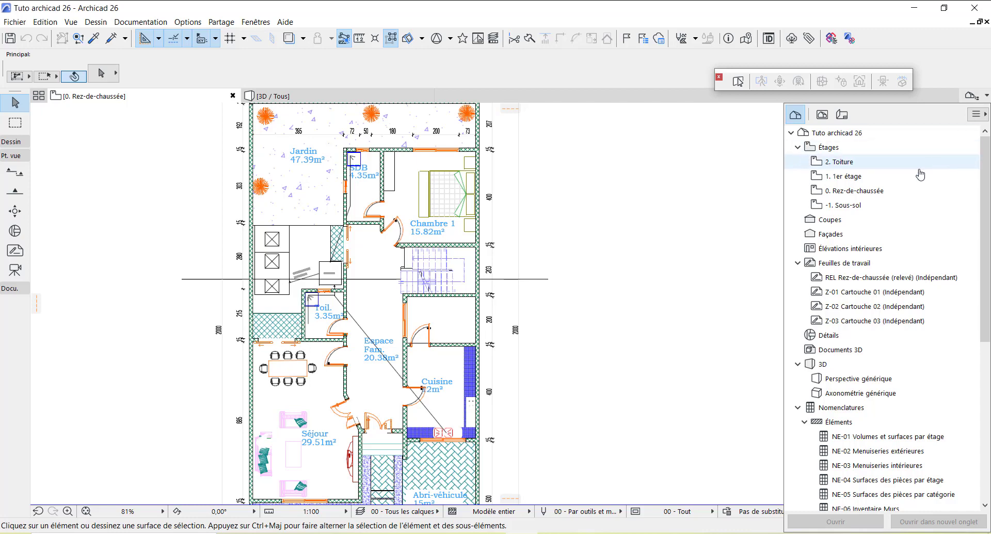
double_click(876, 178)
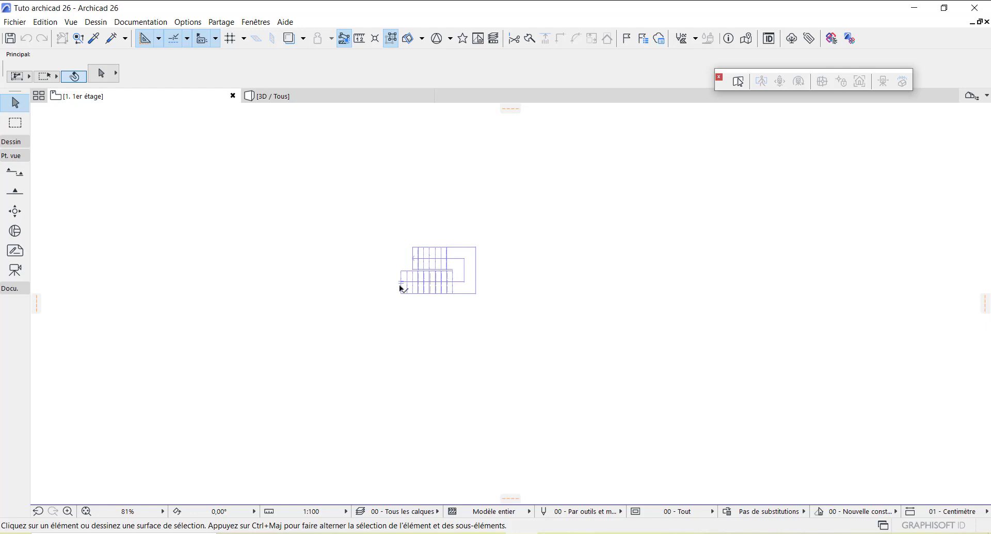
scroll(434, 243, up, 5)
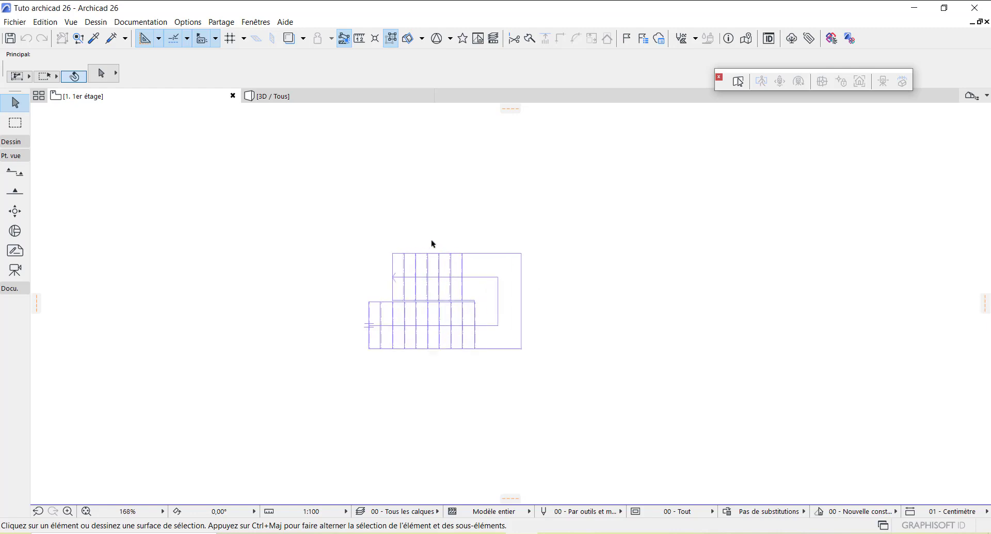
scroll(434, 249, down, 5)
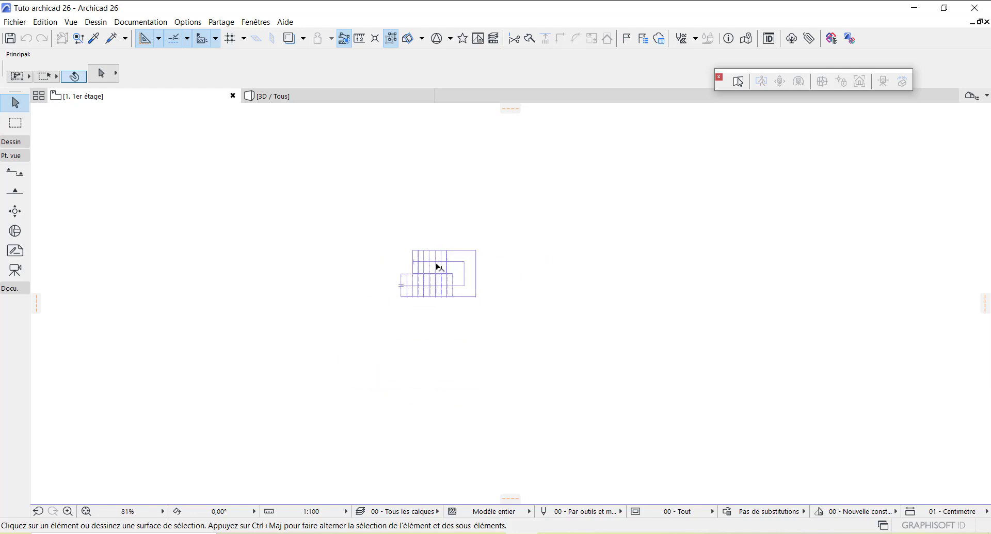
scroll(393, 314, down, 3)
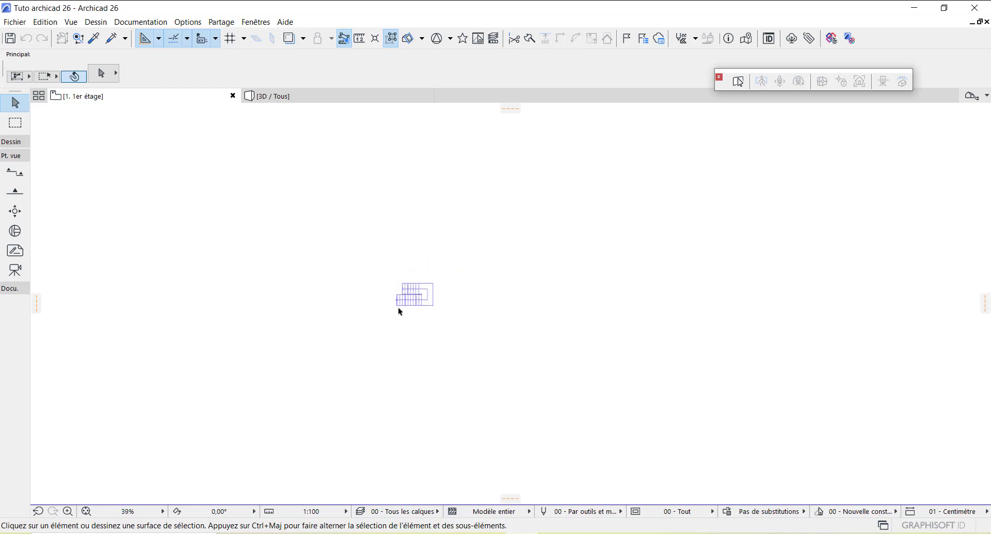
scroll(398, 308, up, 7)
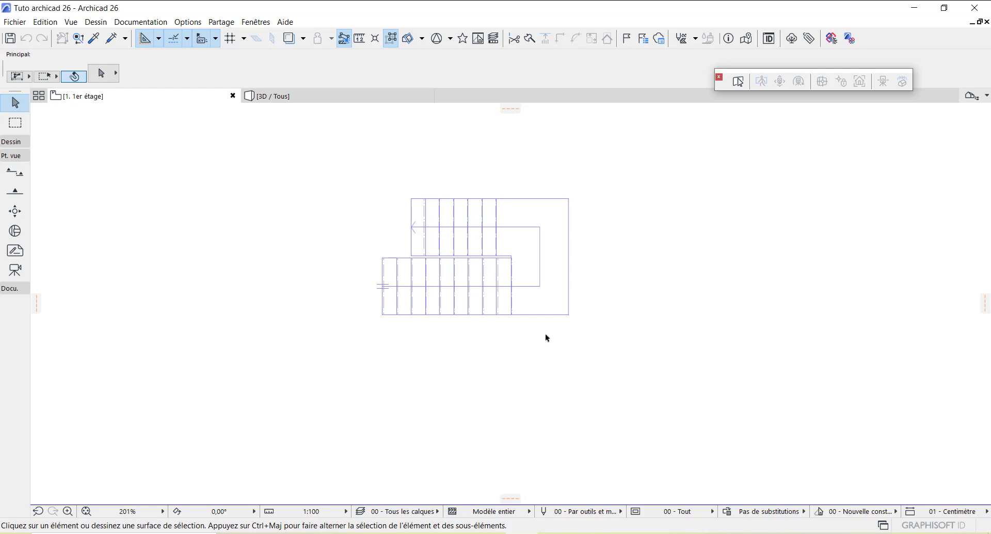
scroll(434, 357, down, 3)
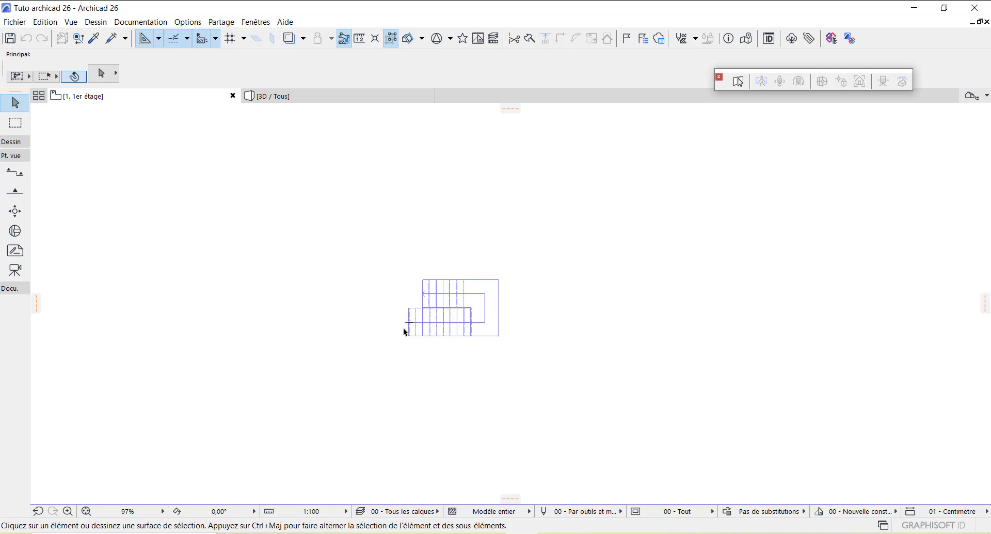
scroll(396, 326, up, 3)
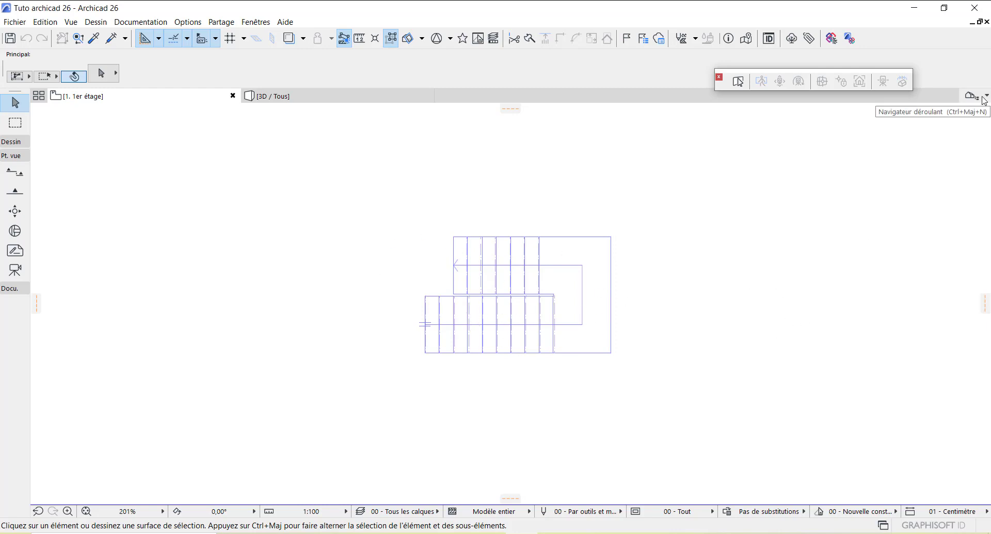
Step: Return to the 0. Rez-de-chaussée plan and examine the placed reference drawing's ground-floor, upper-floor and terrace plans with their titles
click(984, 101)
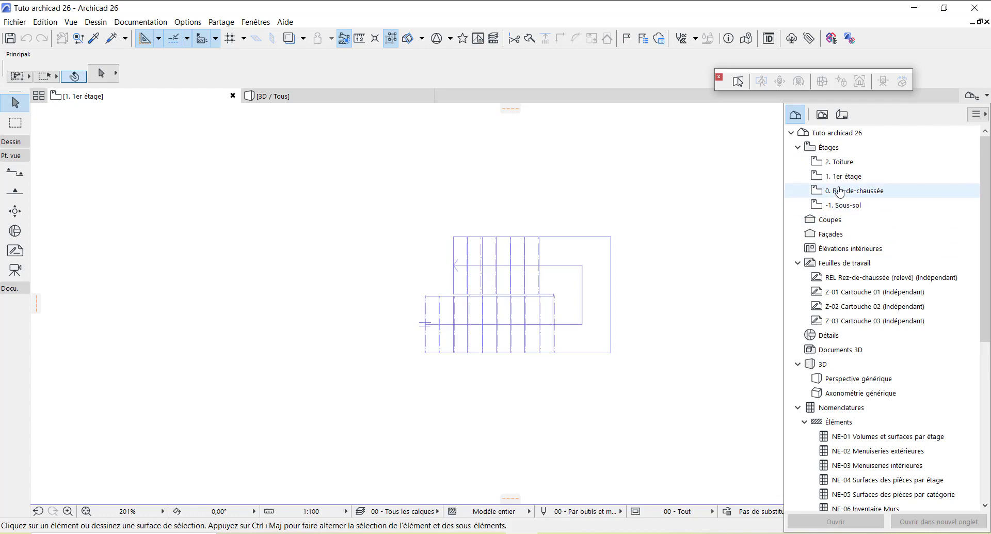
double_click(831, 191)
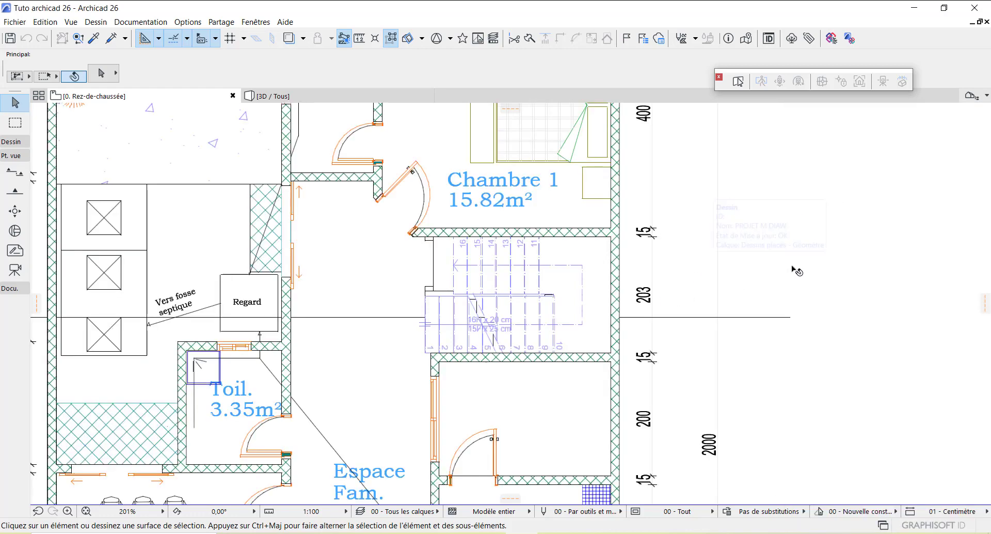
scroll(562, 304, down, 5)
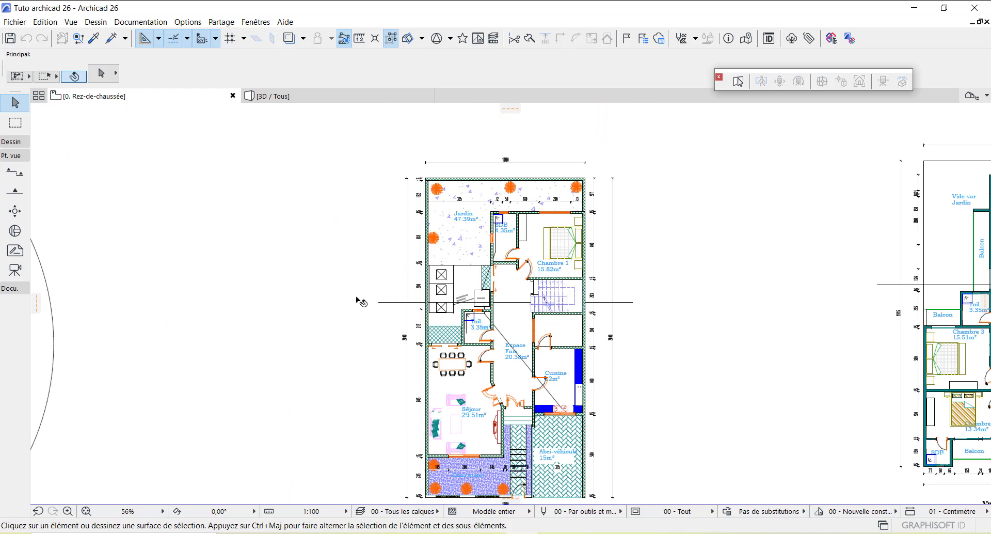
scroll(310, 288, down, 4)
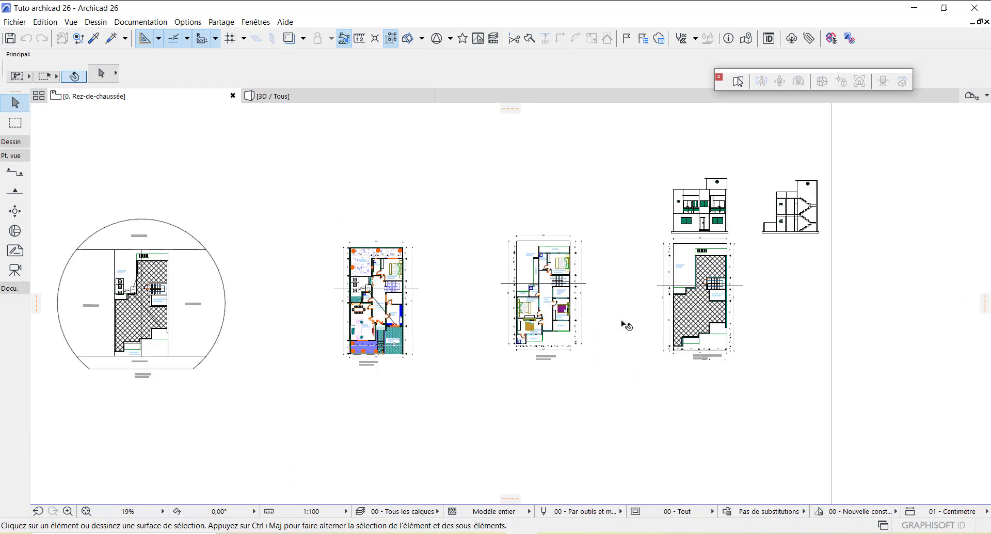
scroll(622, 321, down, 1)
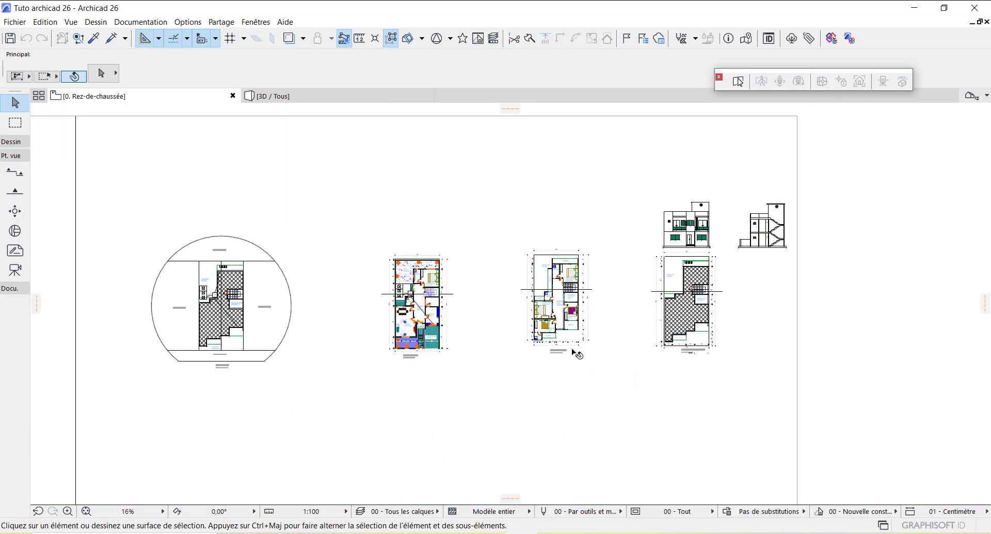
scroll(641, 310, up, 2)
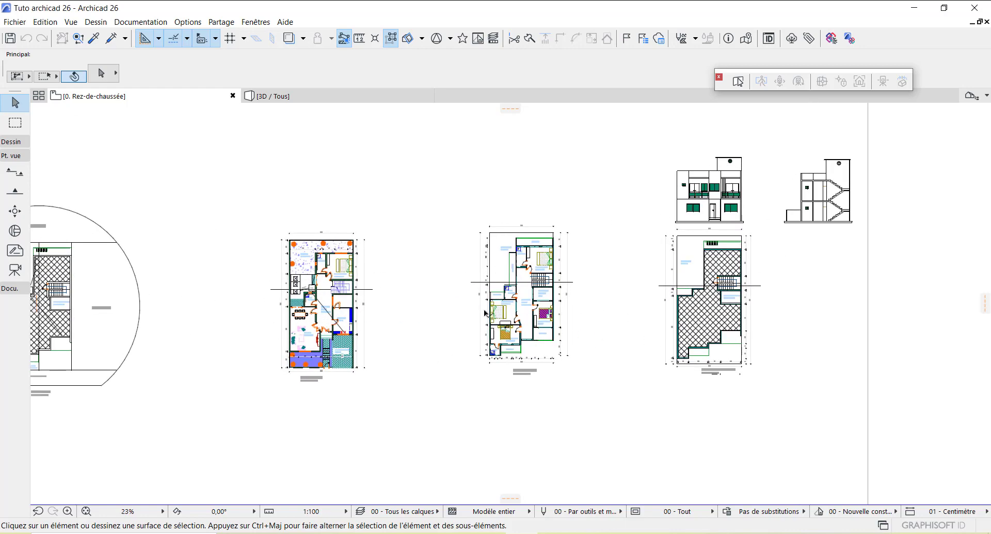
scroll(327, 380, up, 6)
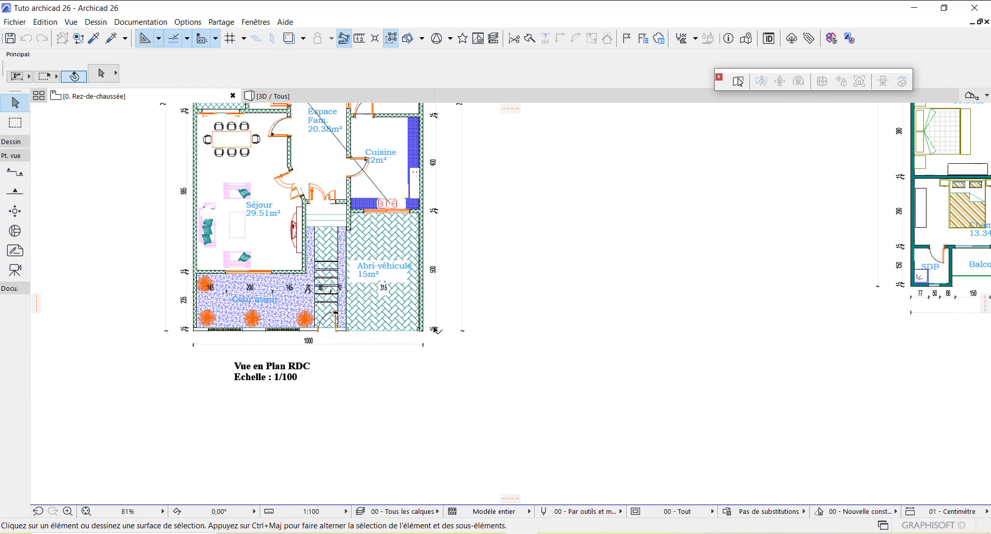
scroll(355, 356, down, 4)
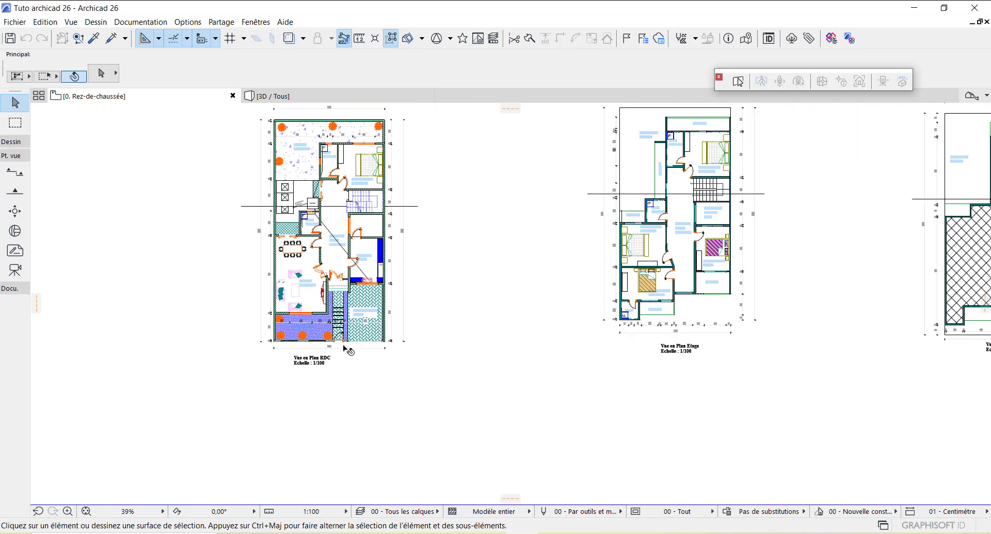
scroll(704, 349, up, 7)
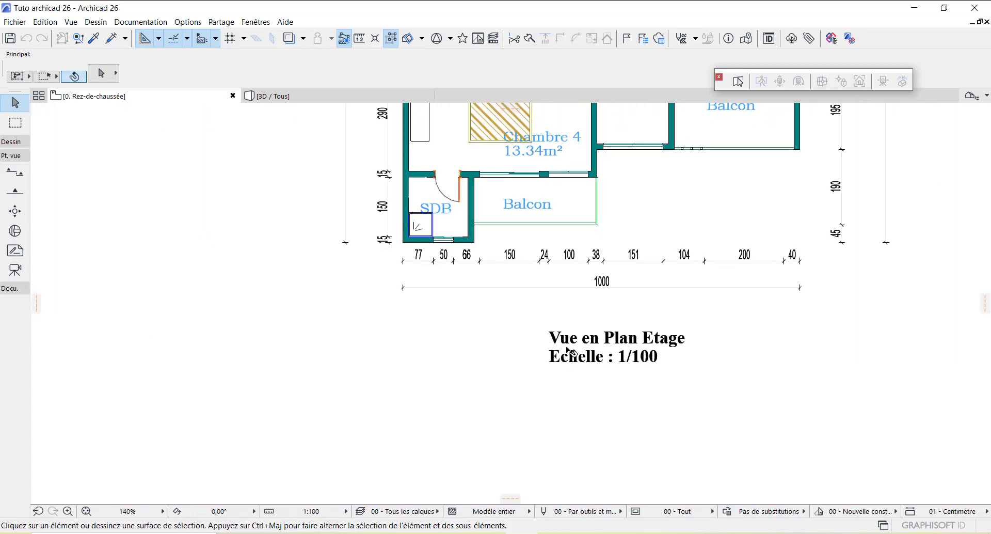
scroll(487, 386, down, 5)
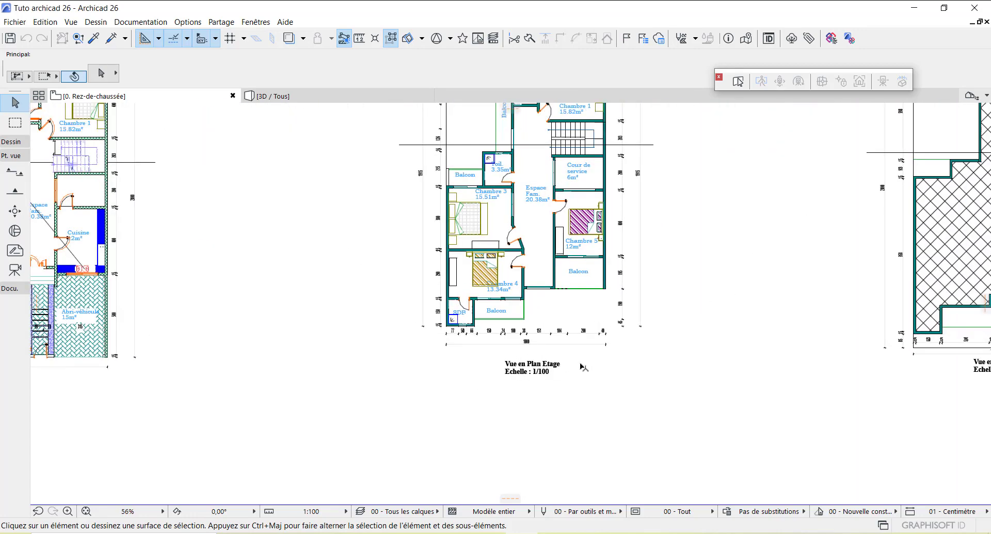
scroll(515, 386, down, 2)
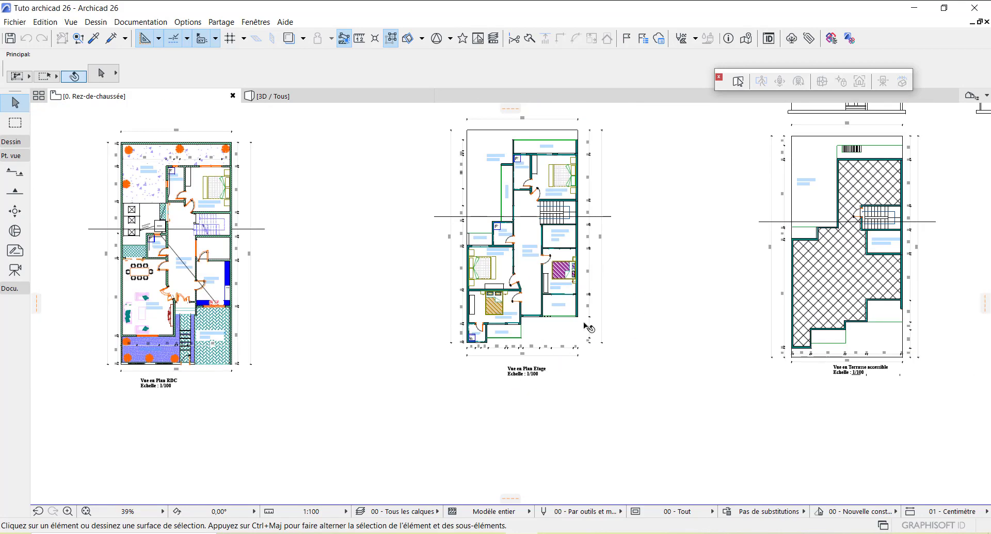
Step: Select the placed reference drawing containing all the floor plans and copy it to the clipboard
right_click(361, 314)
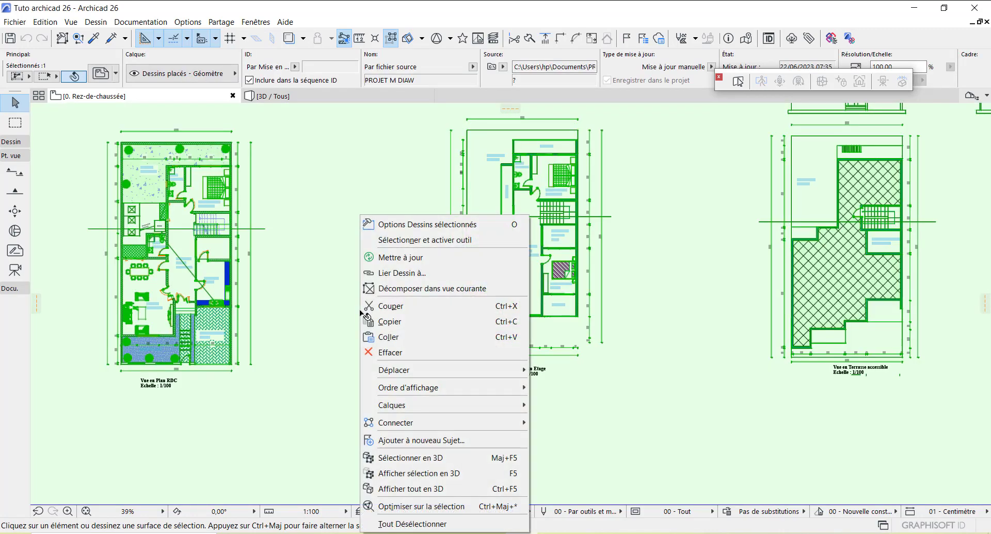
click(392, 306)
scroll(404, 312, down, 5)
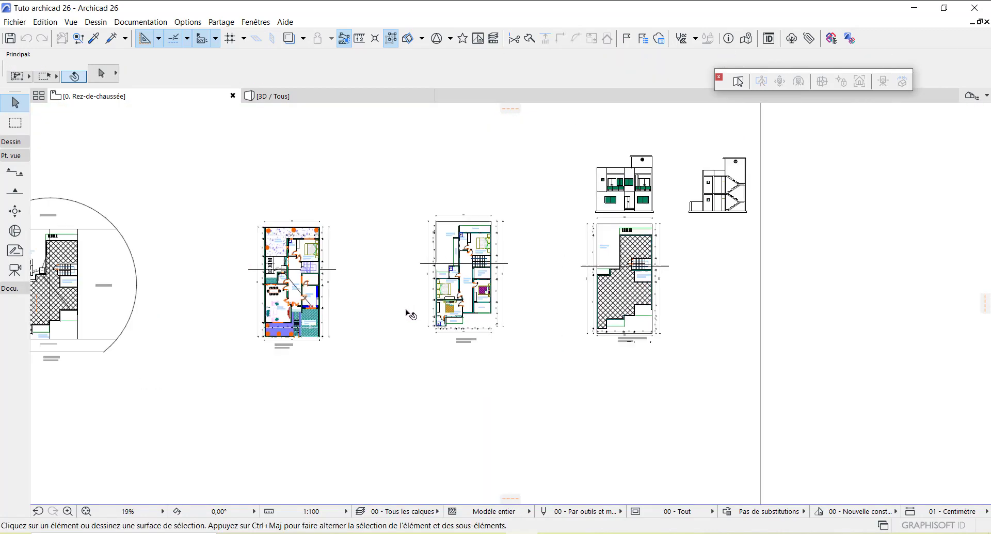
Step: Turn on Trace from the 0. Rez-de-chaussée plan and open the 1. 1er étage floor plan over that reference
right_click(683, 331)
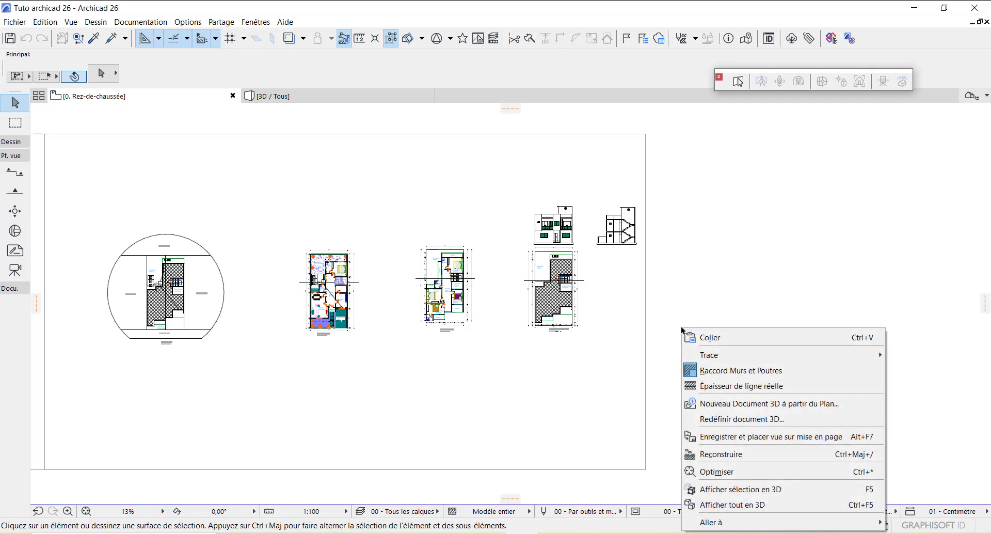
mouse_move(709, 357)
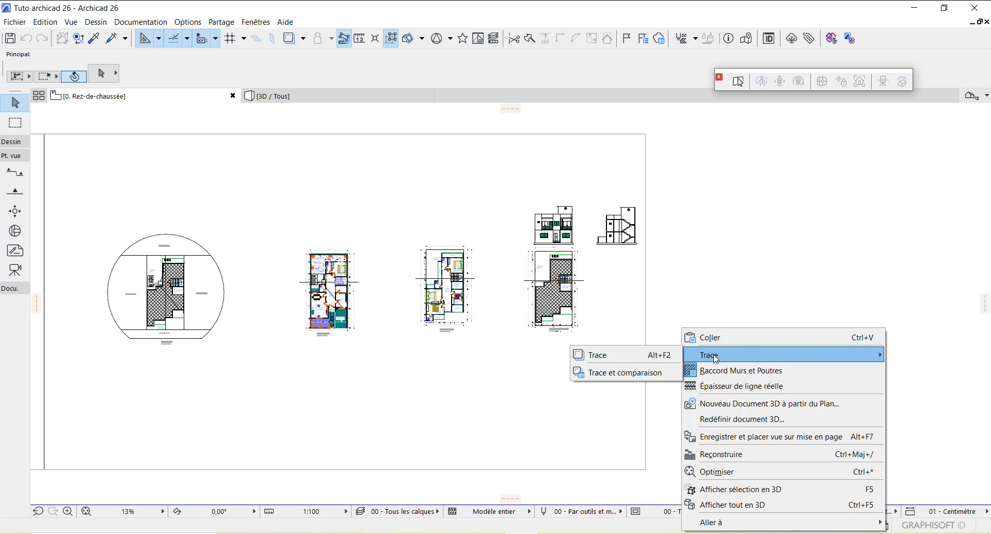
click(608, 360)
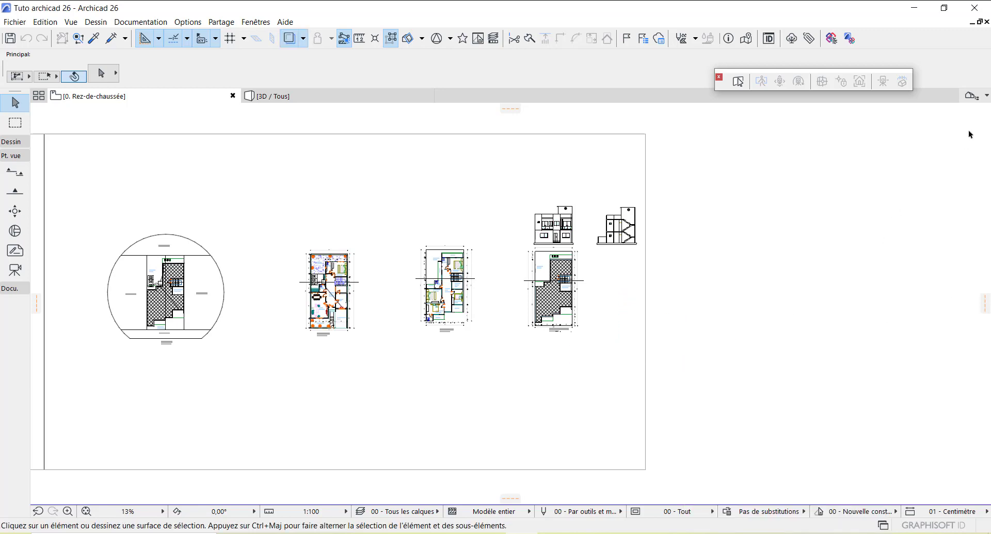
click(987, 100)
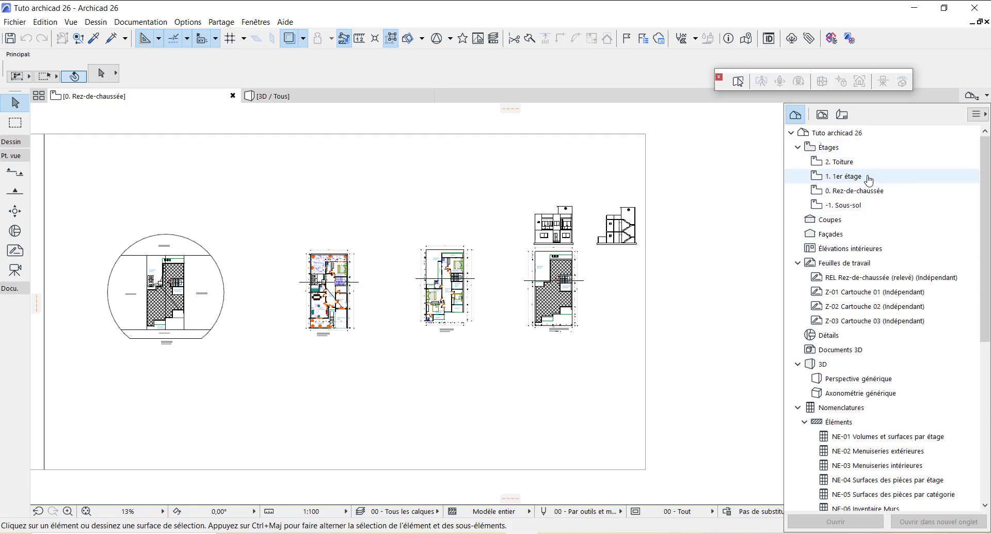
click(868, 176)
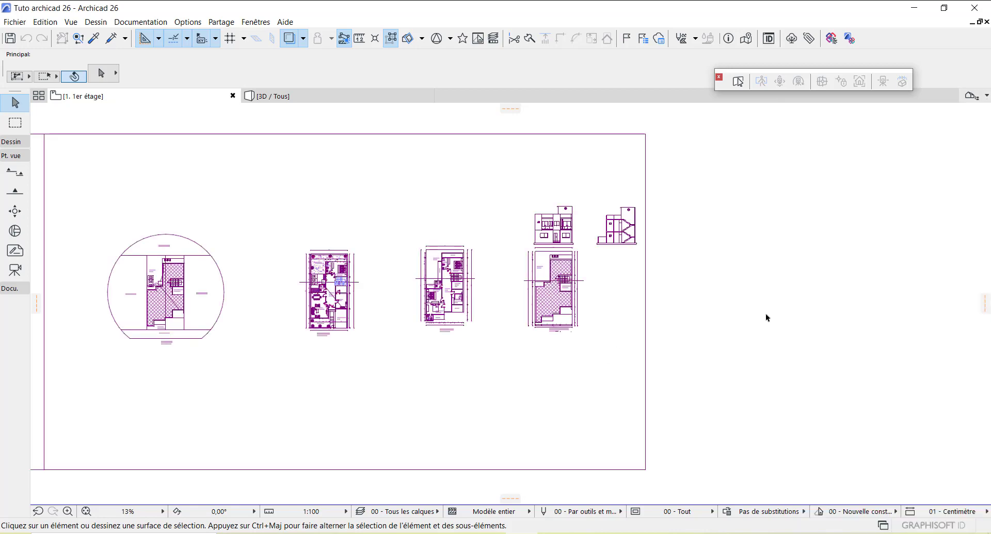
Step: Examine the traced Vue en Plan Etage drawing on the 1er étage storey, including its bedrooms, balconies, bathrooms, staircase and dimensions
scroll(766, 316, down, 3)
scroll(505, 325, up, 5)
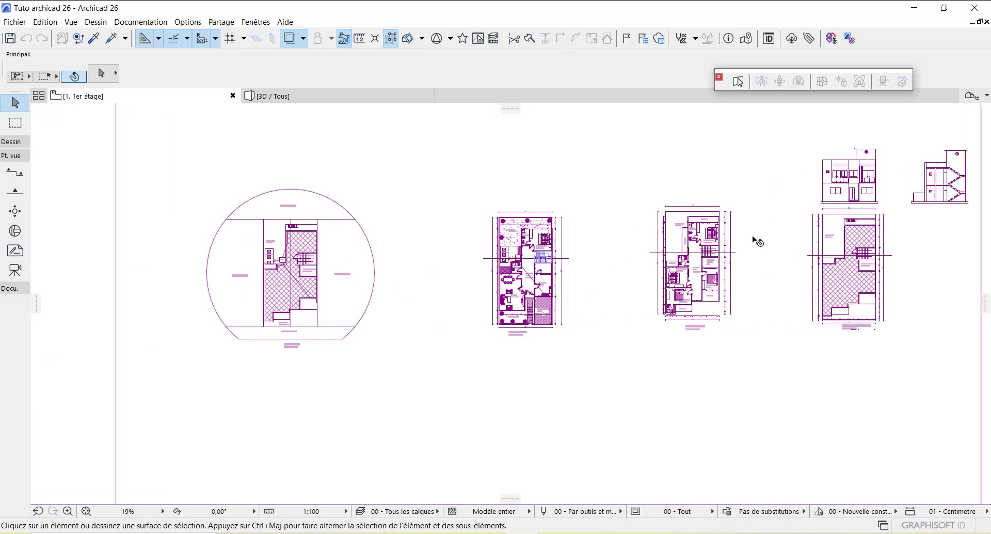
scroll(758, 241, up, 3)
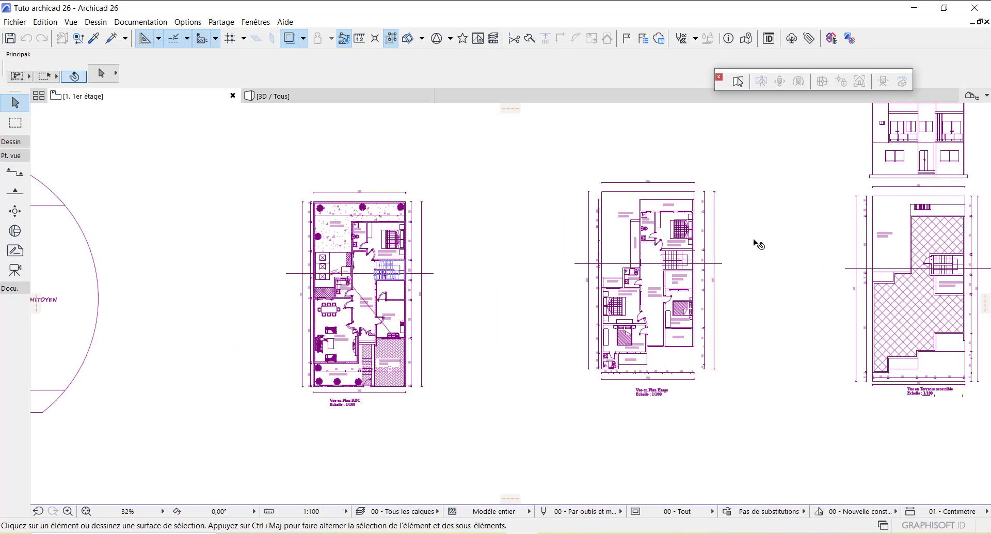
scroll(743, 267, up, 5)
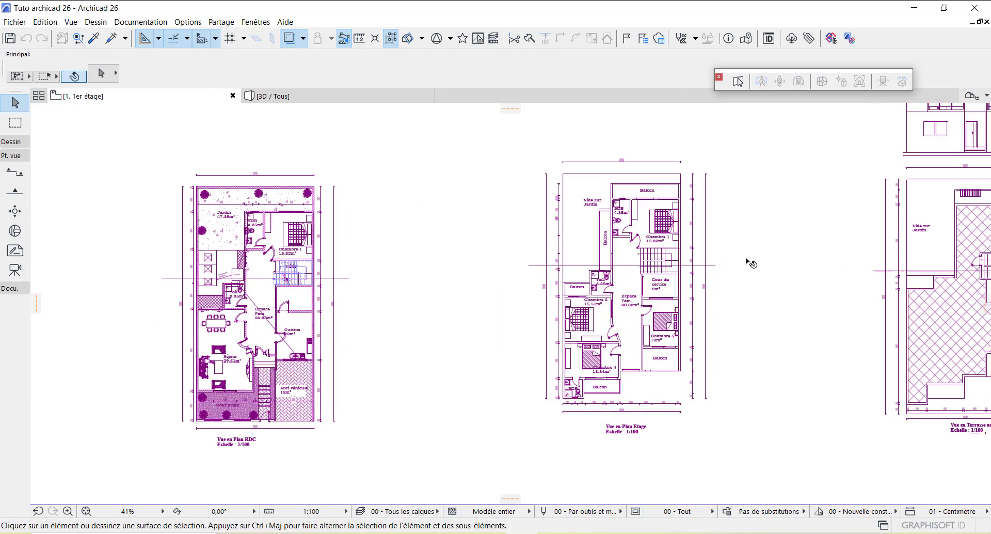
scroll(488, 332, down, 5)
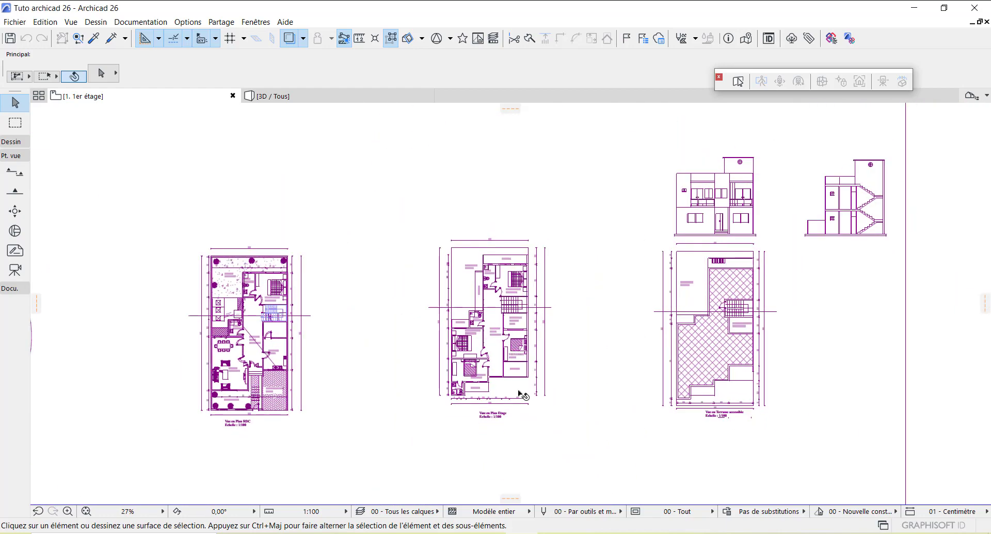
scroll(500, 391, up, 3)
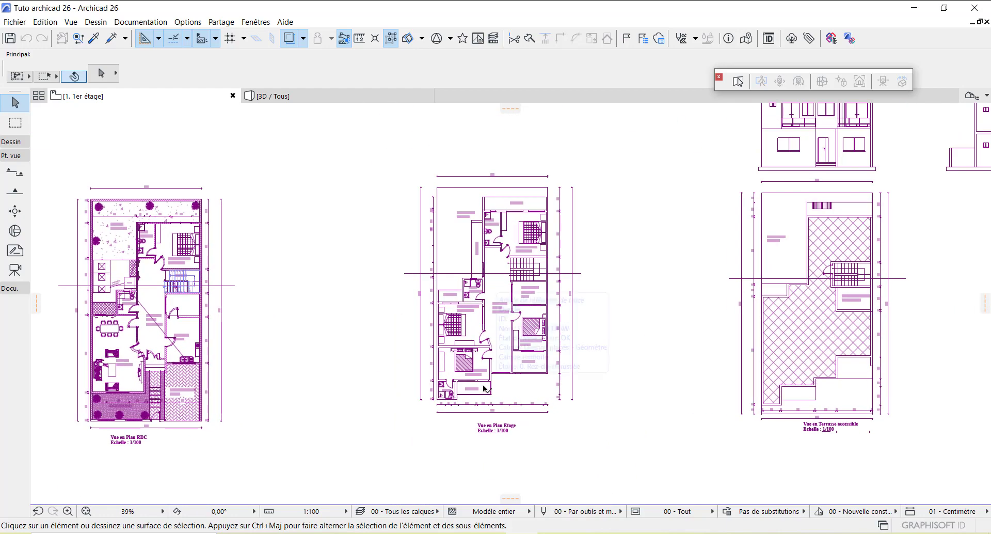
scroll(488, 390, up, 1)
scroll(493, 387, down, 2)
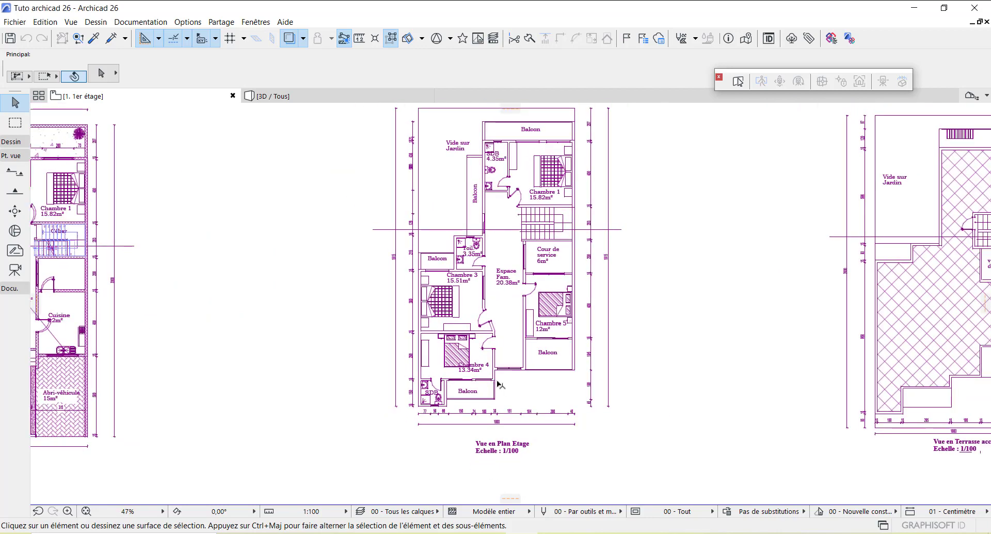
scroll(553, 175, up, 2)
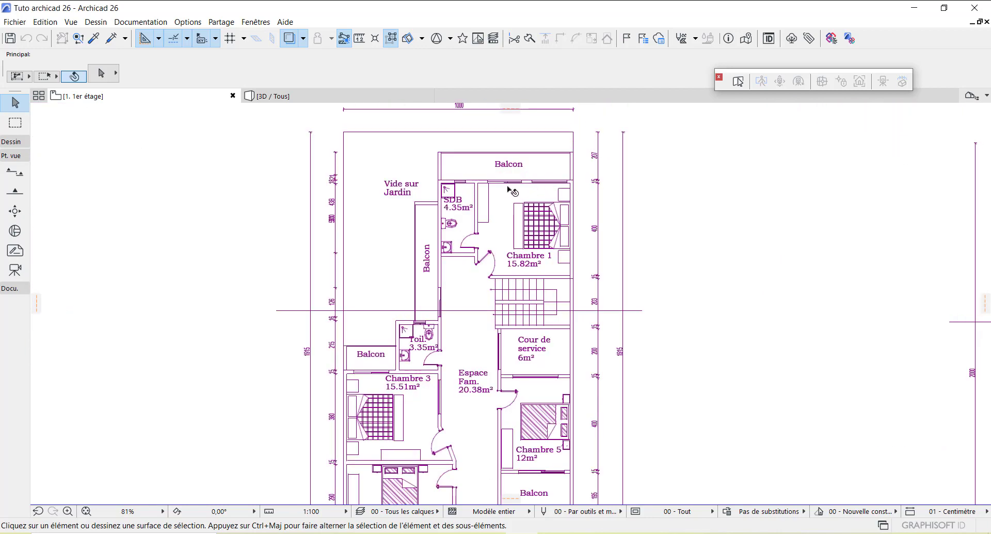
scroll(438, 257, down, 2)
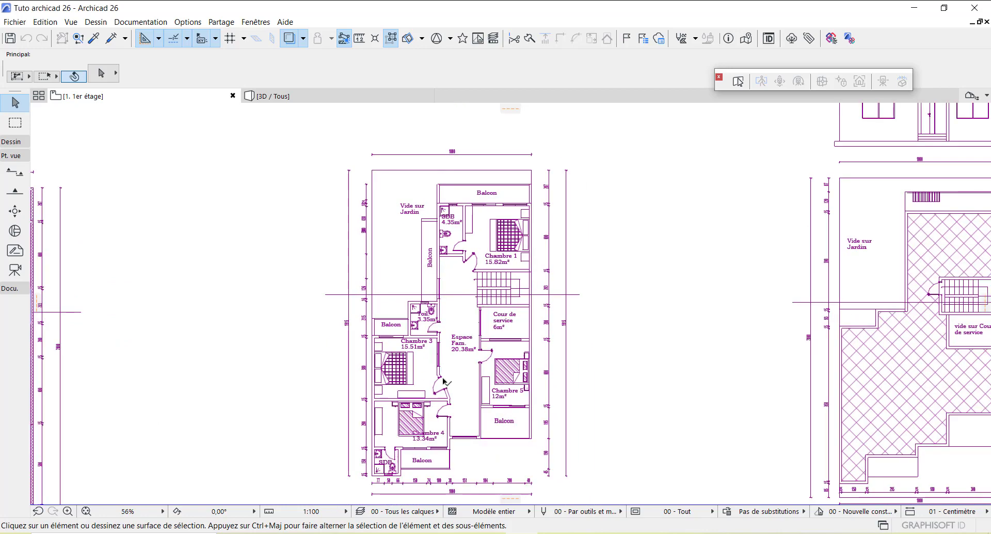
scroll(456, 313, down, 1)
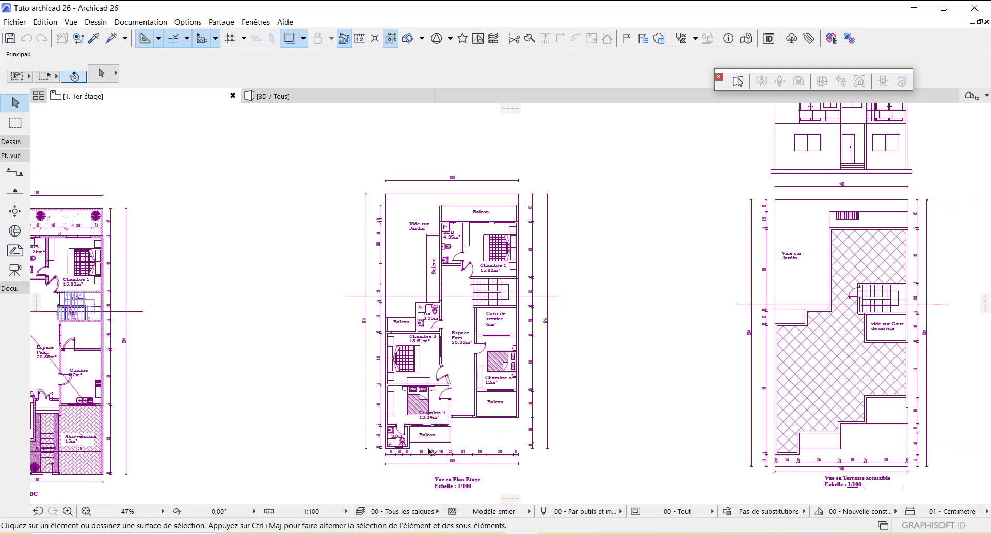
scroll(414, 453, up, 1)
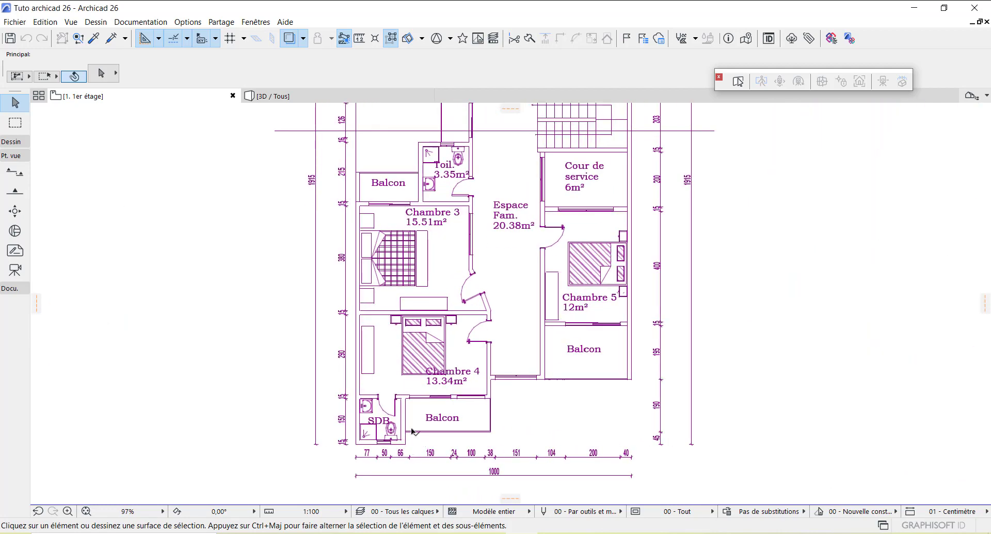
scroll(403, 421, down, 3)
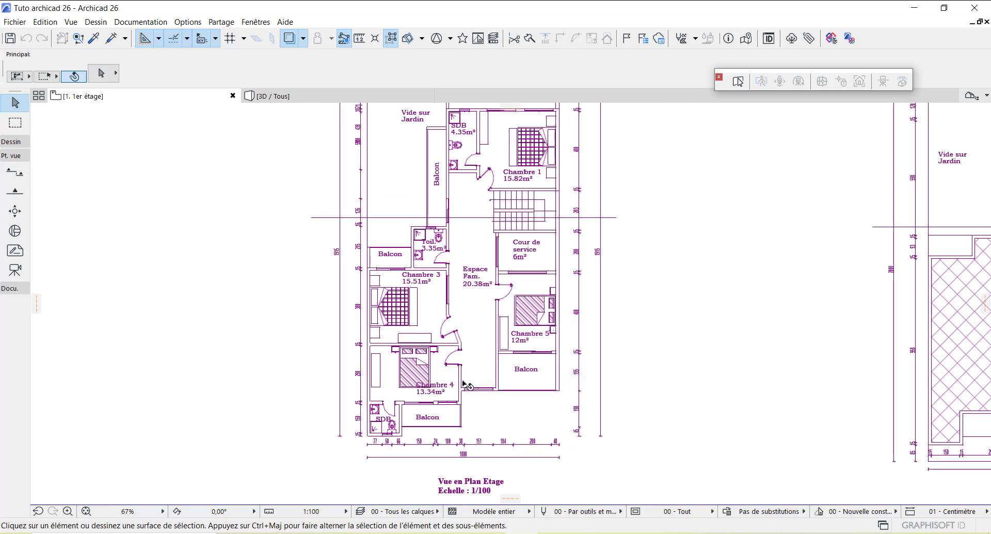
scroll(464, 384, down, 2)
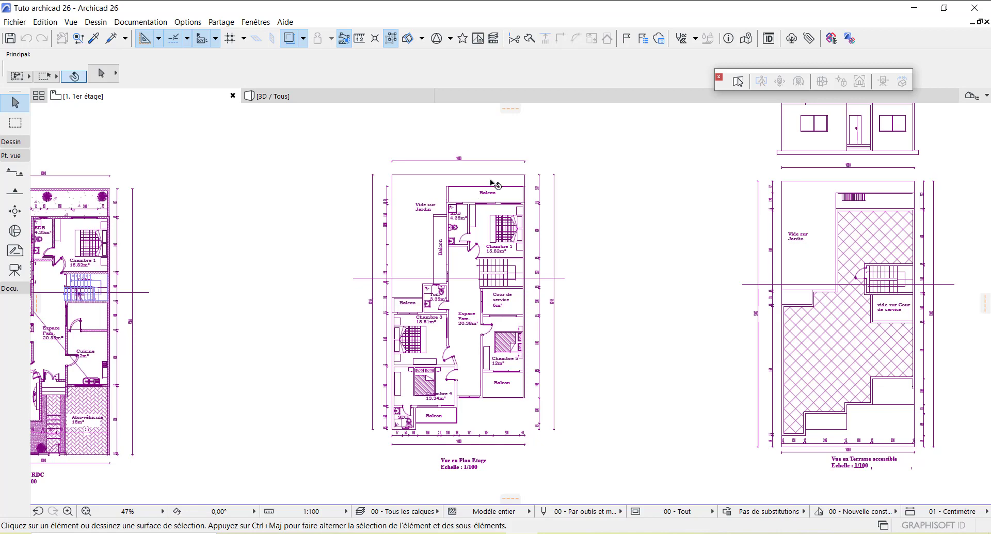
scroll(491, 183, up, 3)
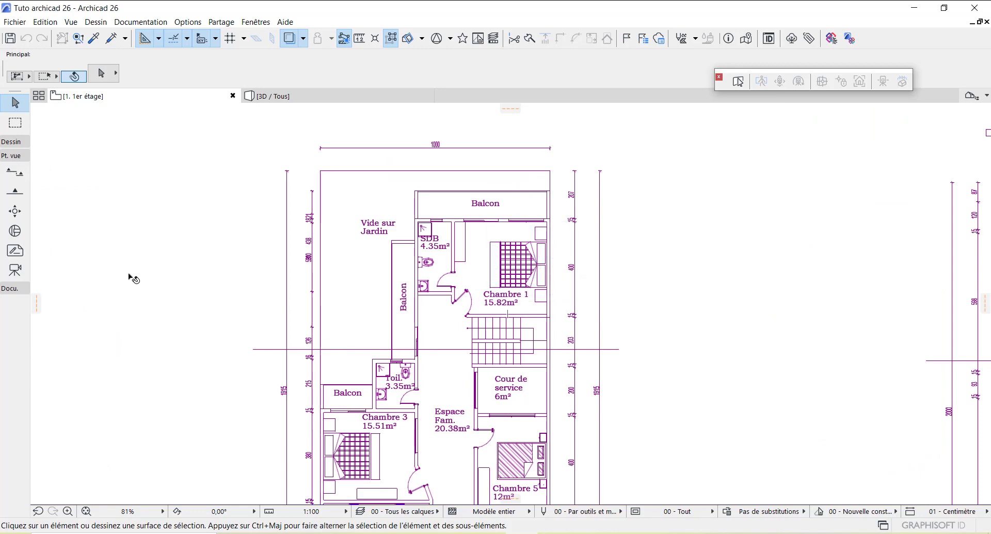
Step: In the Wall tool's default settings, link the wall top to 2. Toiture (Étage d'implantation + 1) with a top offset of 0
click(13, 143)
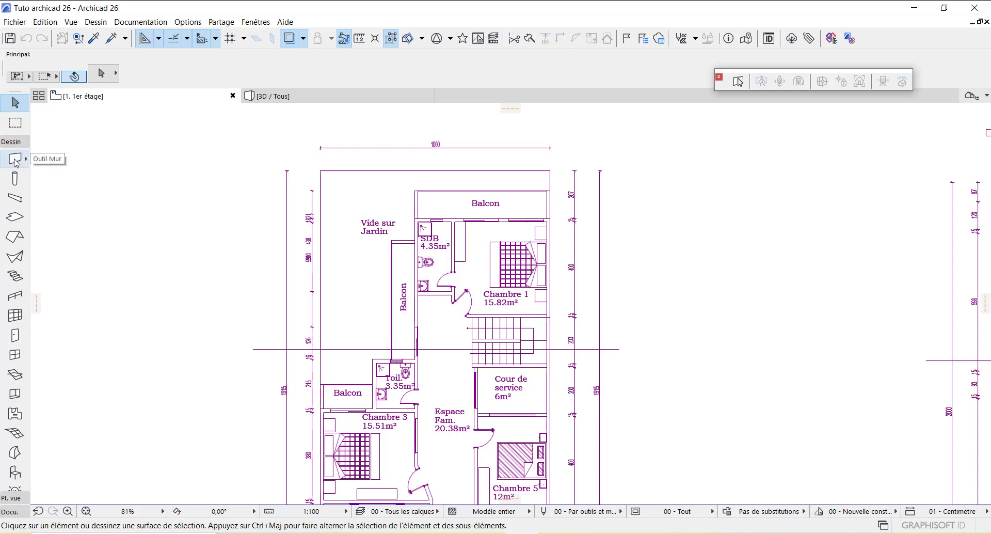
double_click(15, 160)
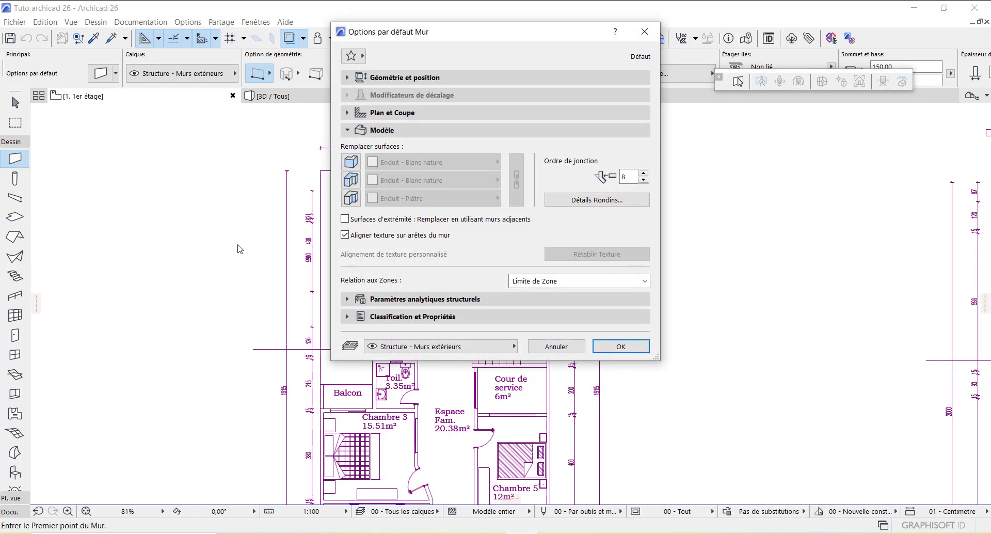
click(432, 78)
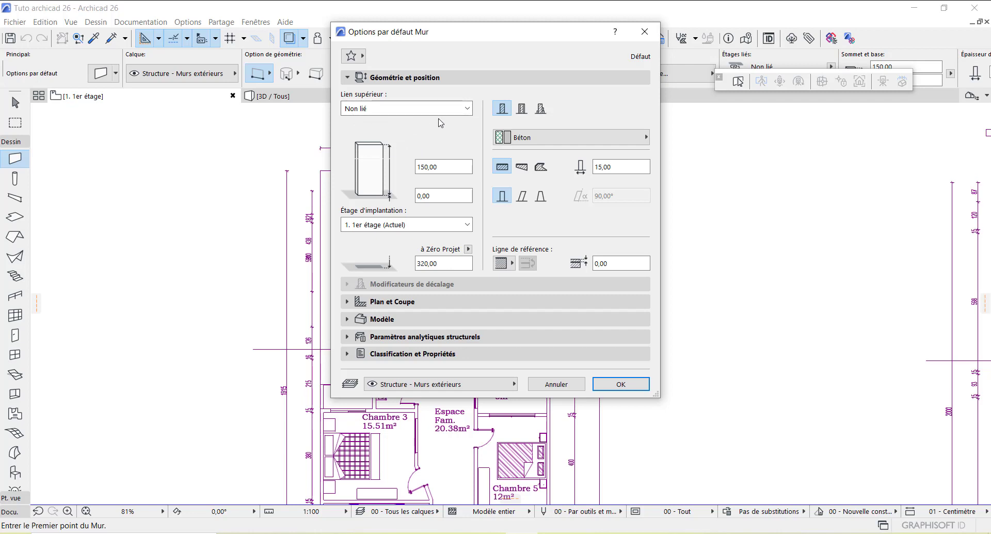
click(467, 108)
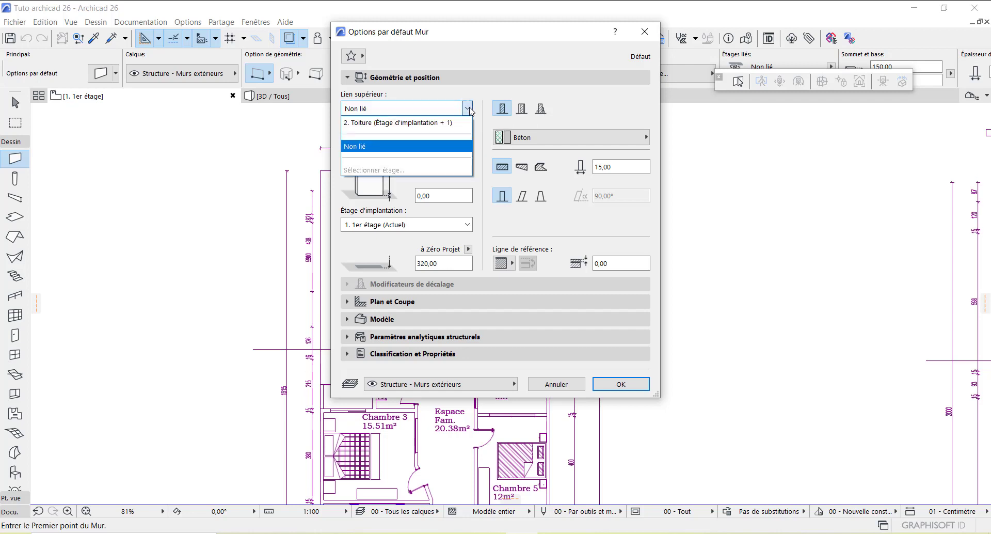
click(365, 124)
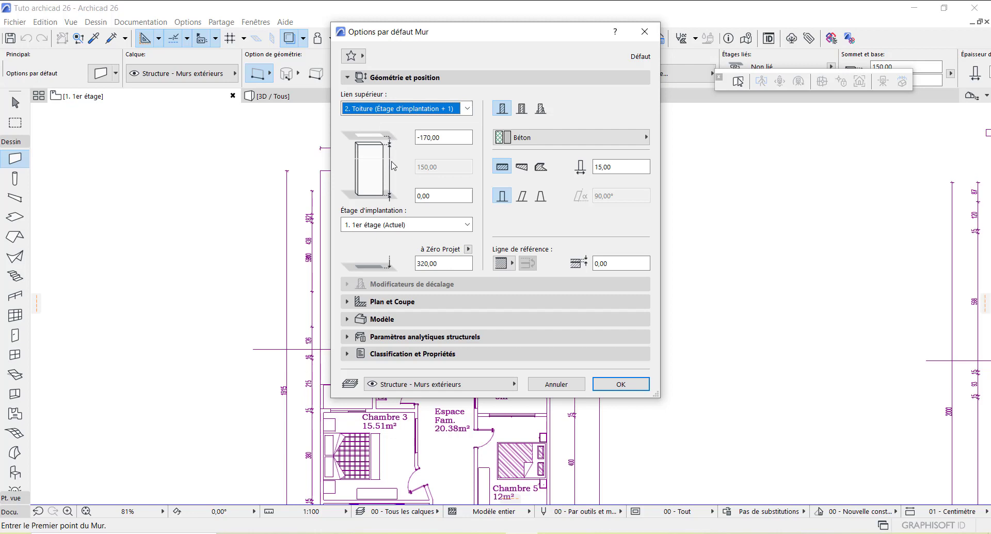
click(454, 137)
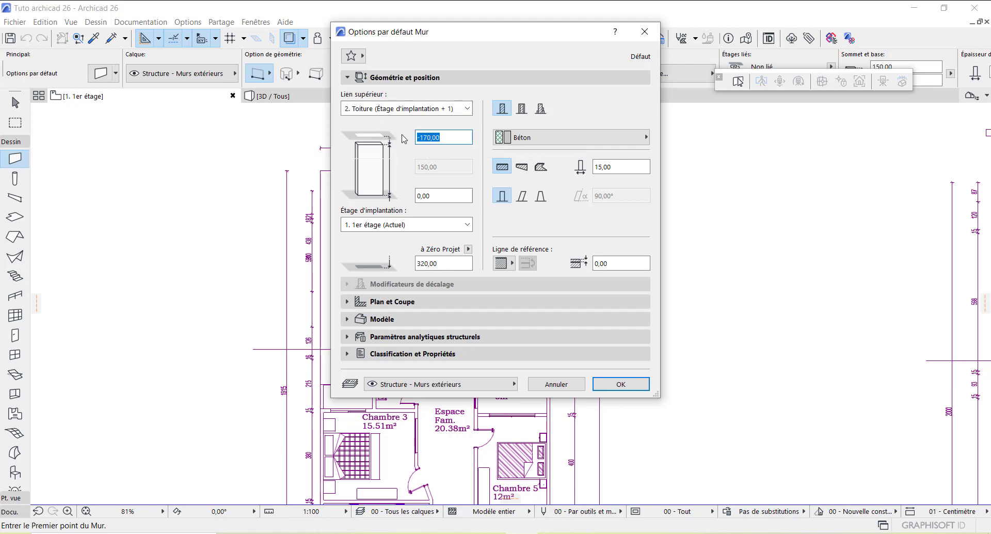
text(0)
click(440, 195)
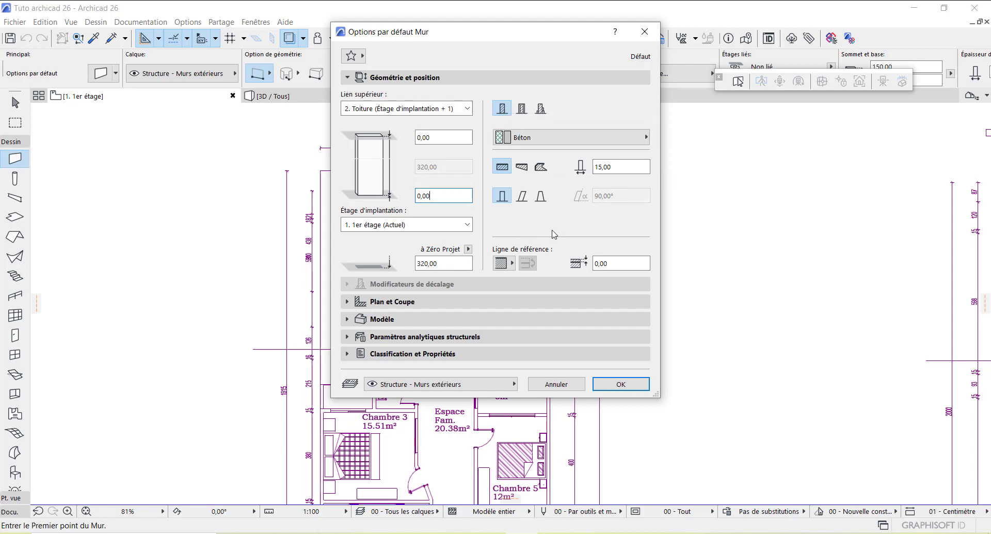
Step: Enable the surface overrides for the default wall's first two surfaces, leaving the third Enduit - Plâtre override off
click(414, 319)
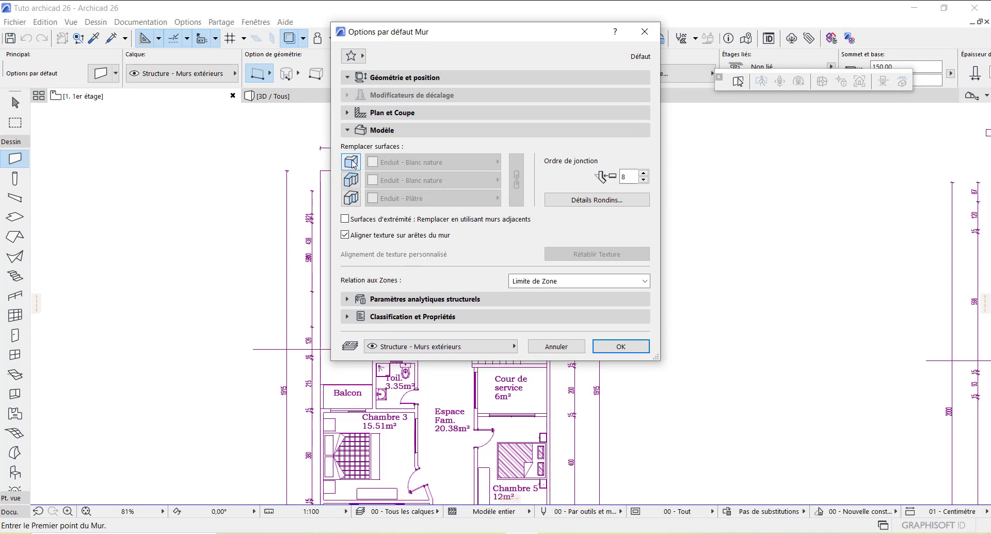
click(351, 162)
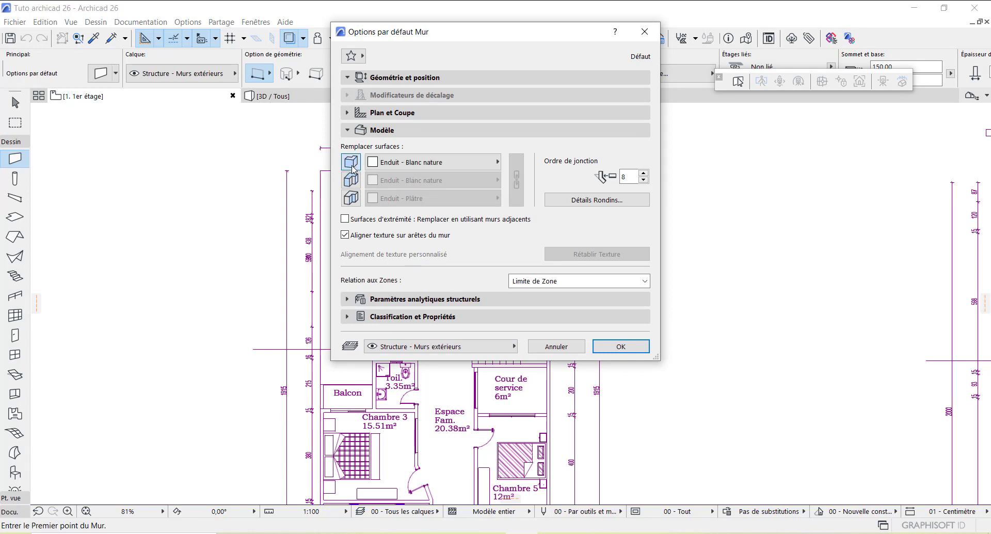
click(351, 180)
click(351, 198)
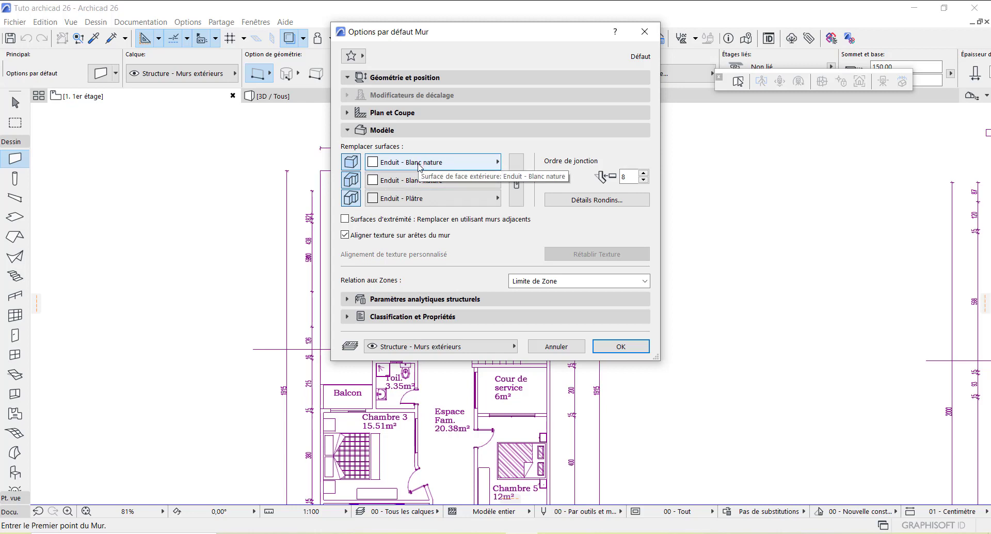
click(351, 198)
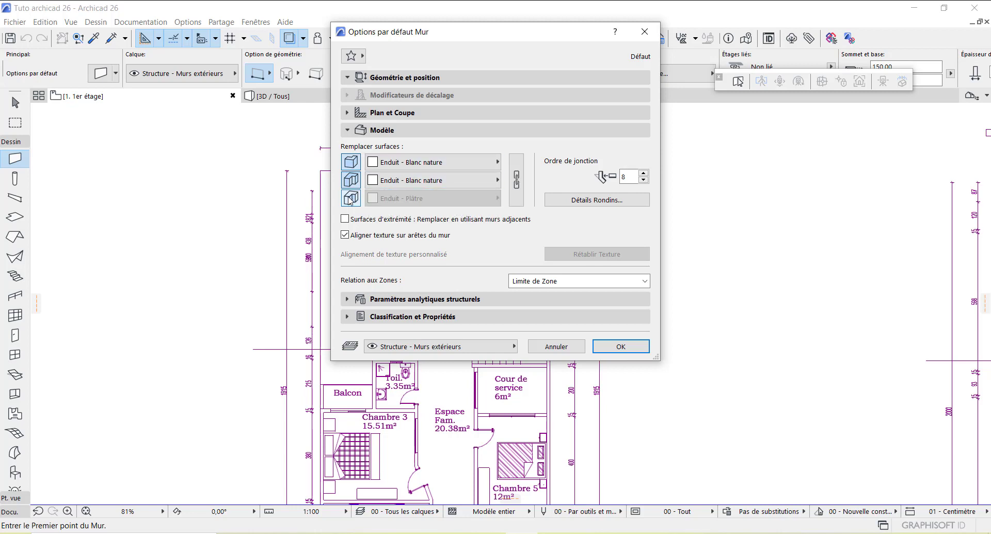
Step: Set the default wall's exterior face and second surface overrides to Peinture - Blanc brillant
click(424, 163)
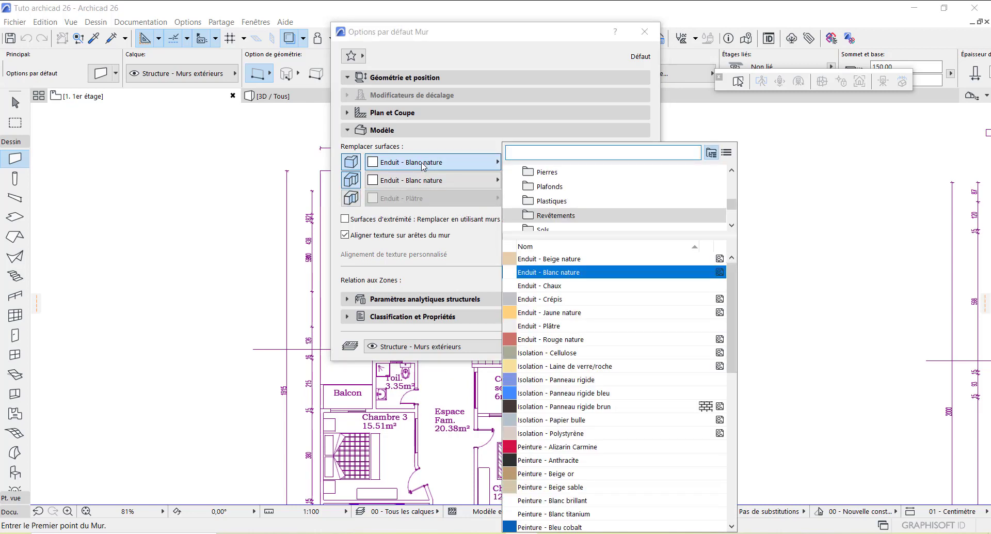
scroll(563, 368, down, 2)
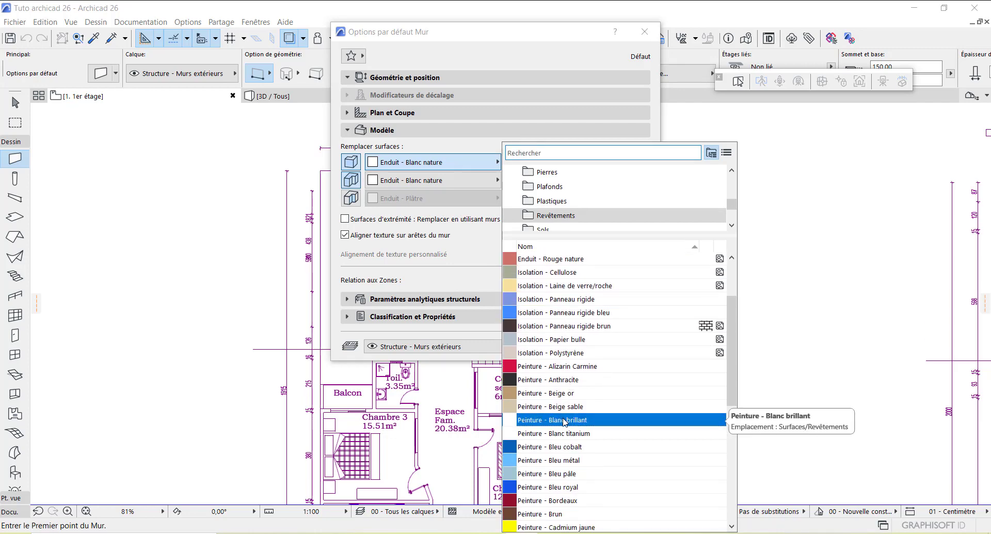
click(565, 419)
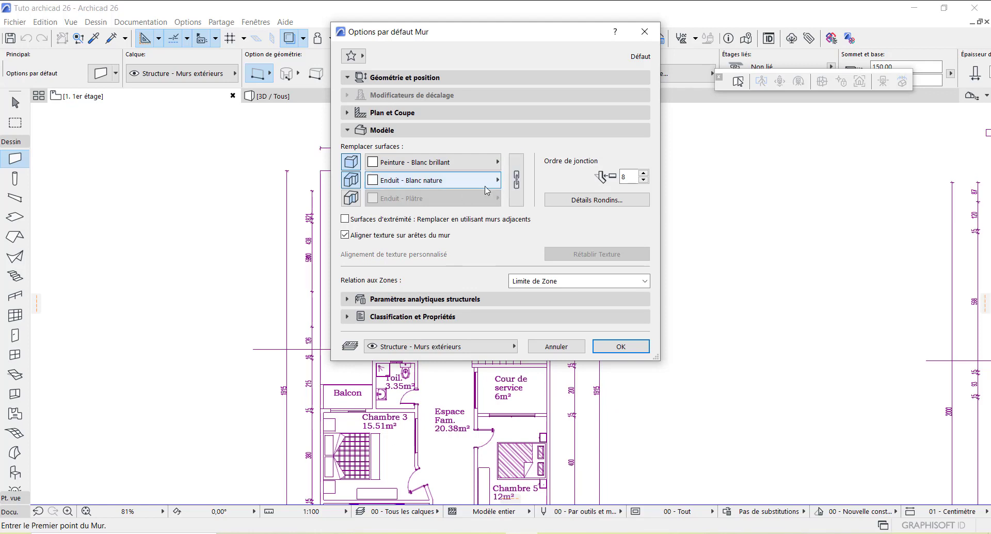
click(448, 185)
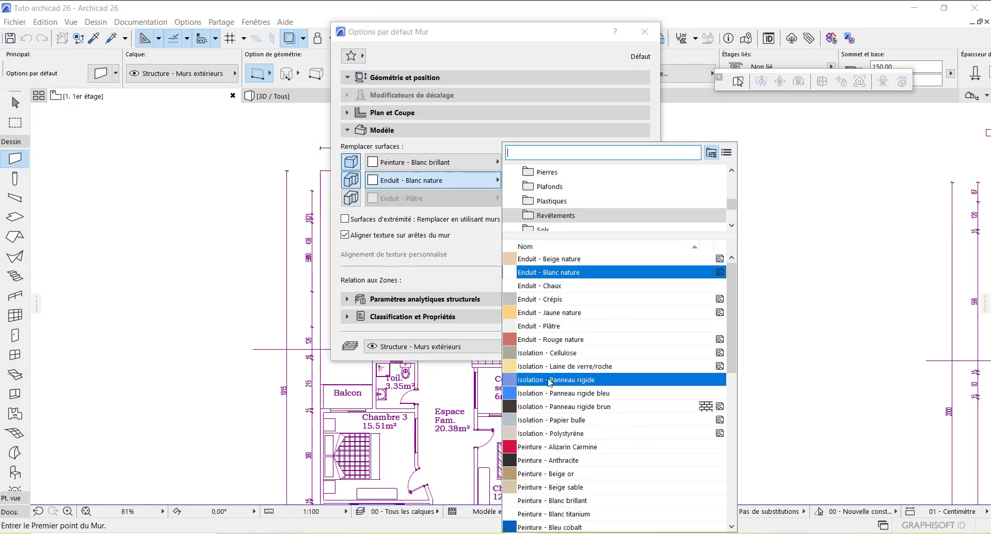
click(560, 367)
scroll(558, 368, down, 2)
scroll(558, 369, down, 4)
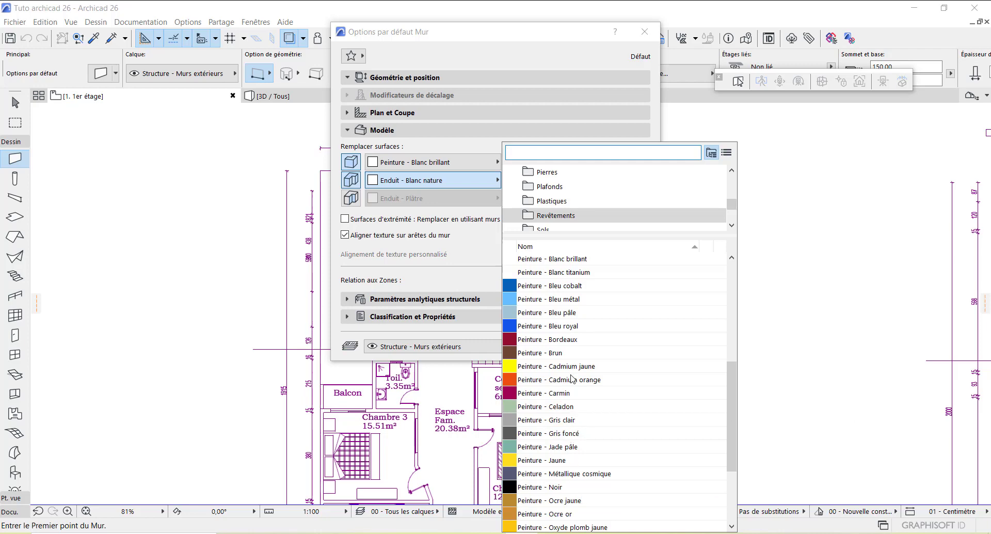
click(568, 258)
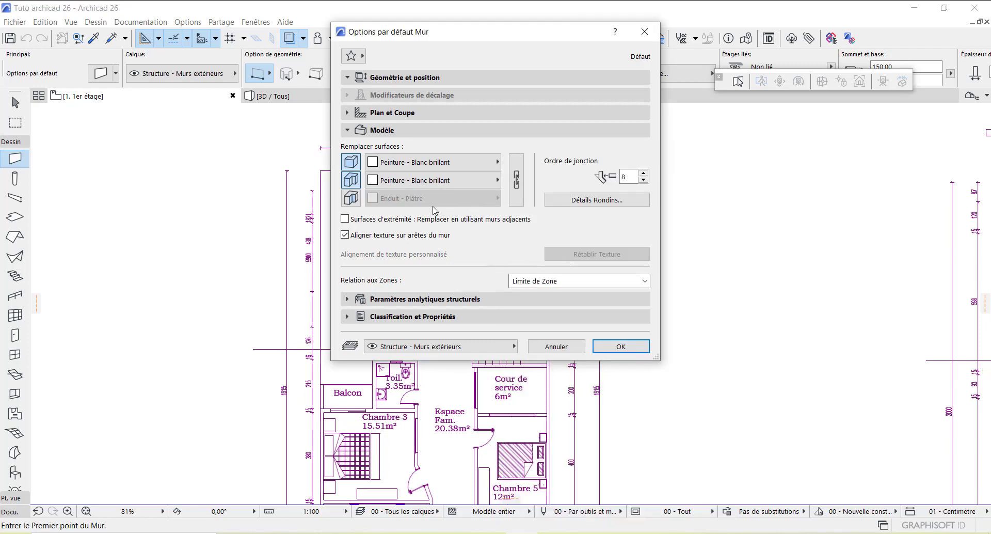
Step: Enable the default wall's third surface override, set it to Peinture - Blanc brillant, and accept the wall settings
click(351, 198)
click(406, 201)
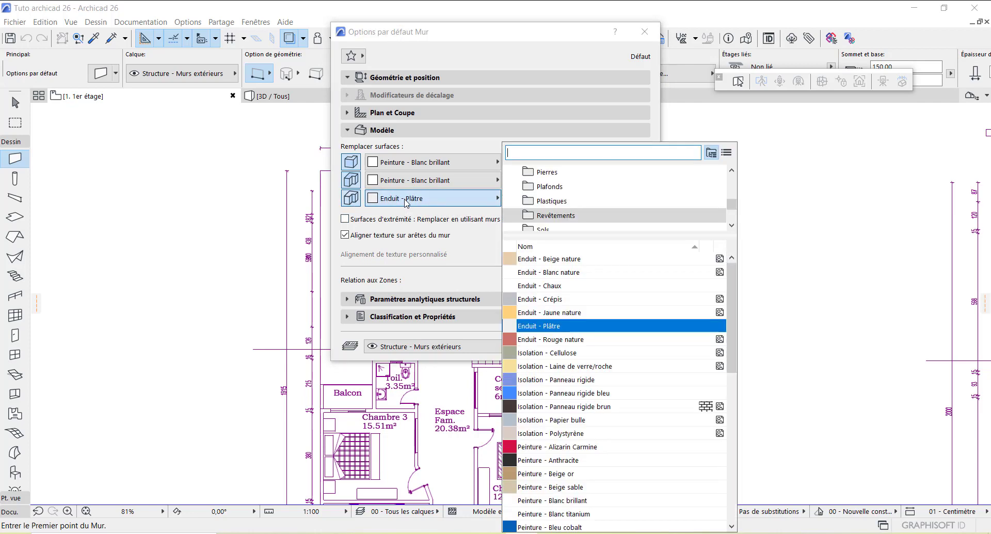
scroll(597, 310, down, 7)
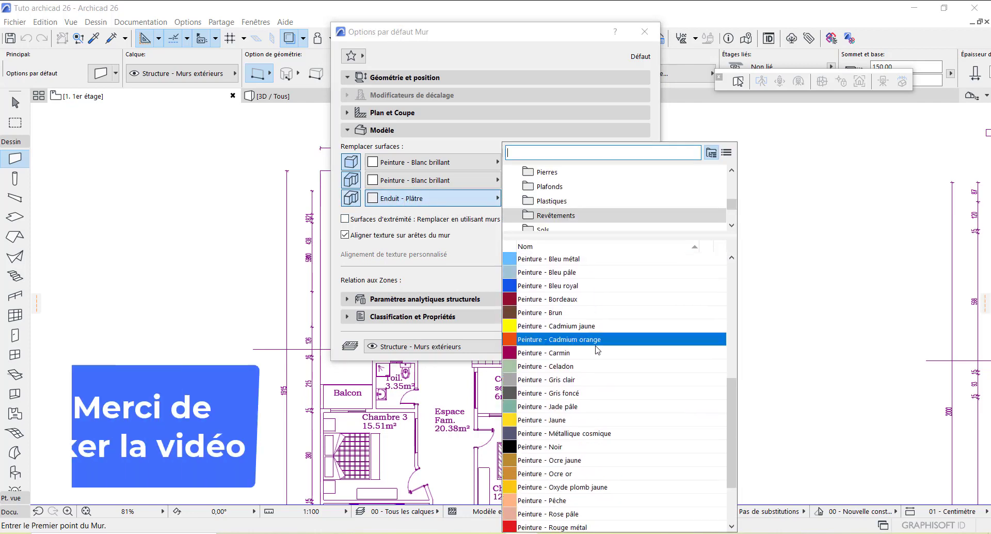
scroll(597, 350, up, 2)
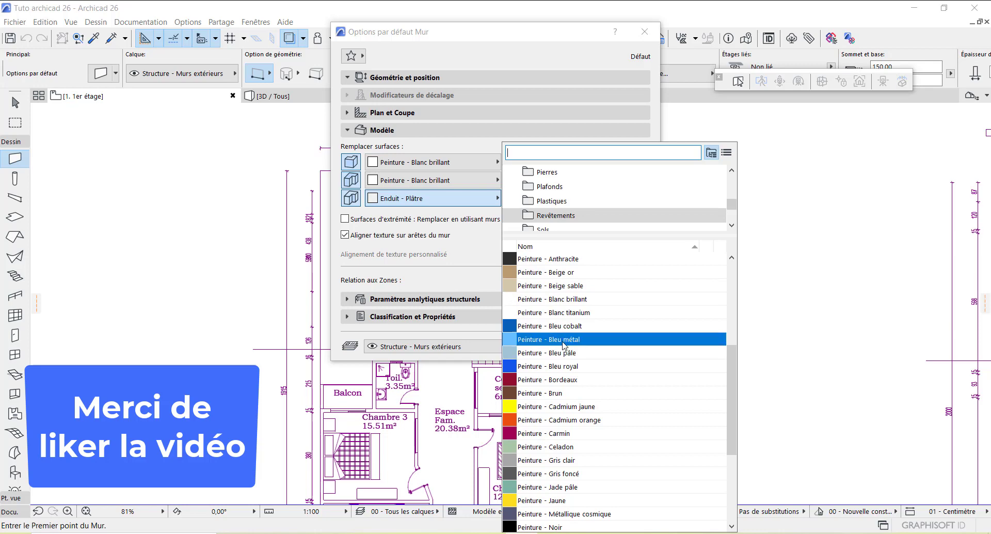
scroll(572, 359, down, 4)
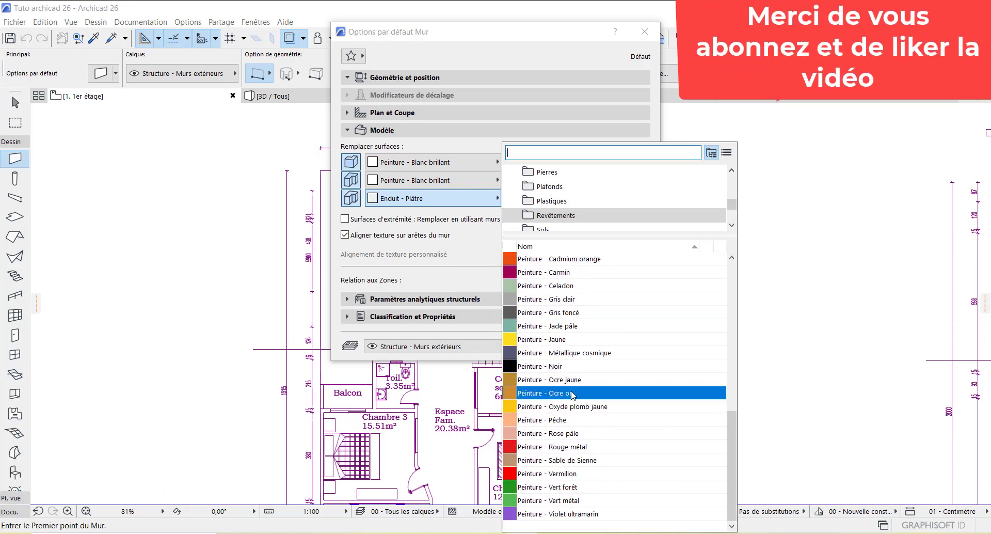
scroll(573, 394, up, 2)
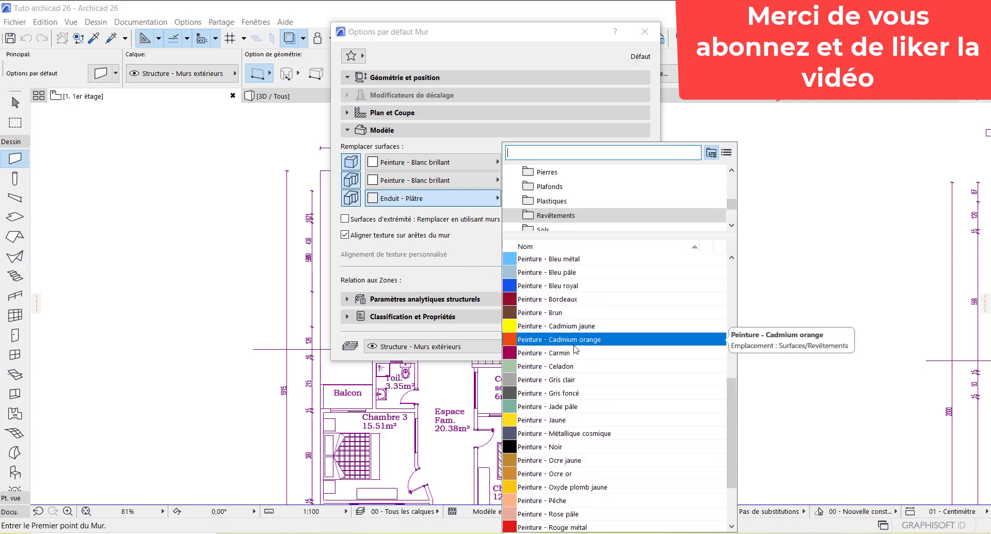
scroll(574, 292, up, 1)
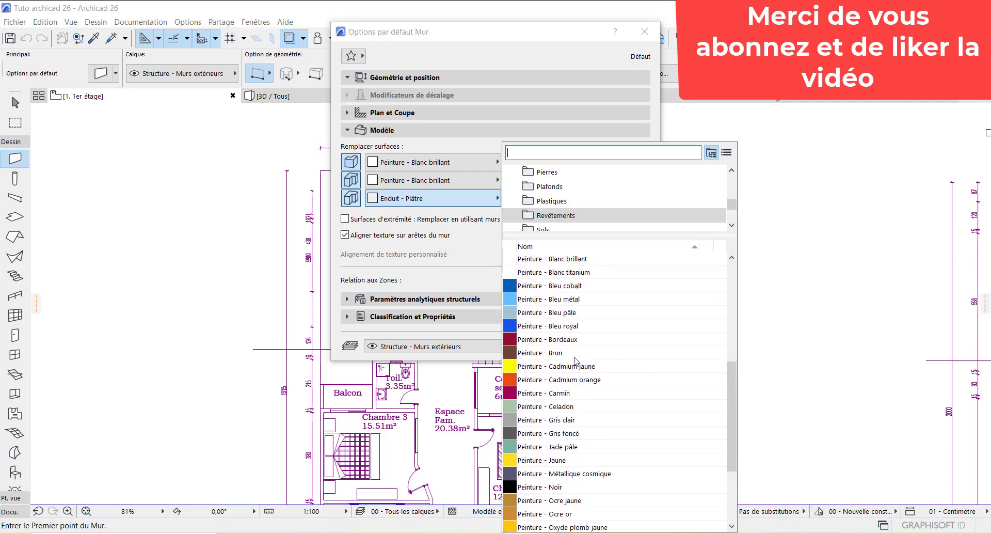
click(573, 260)
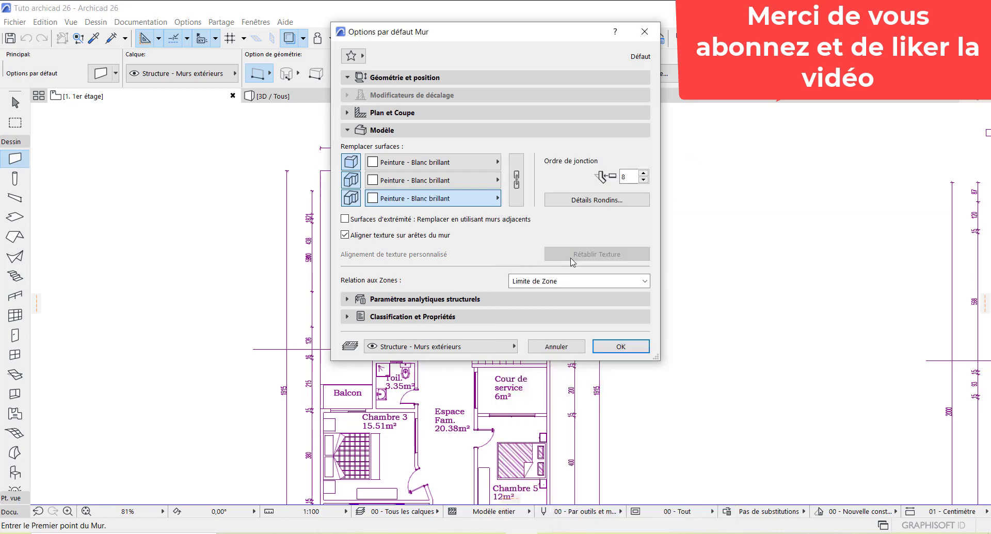
click(611, 348)
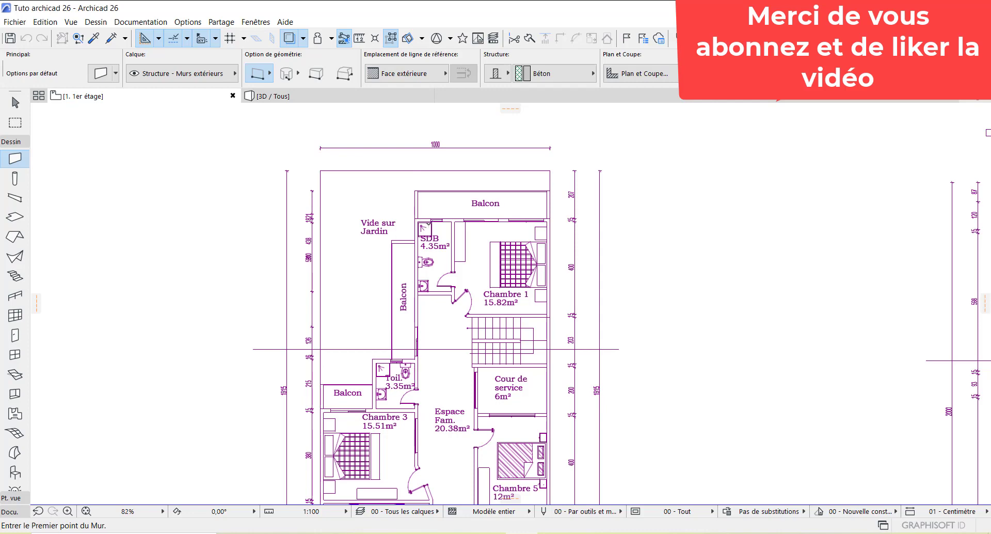
Step: Draw a wall about 613 cm long from the SDB's outer corner at the Balcon straight down to the Toil. corner
scroll(428, 225, up, 5)
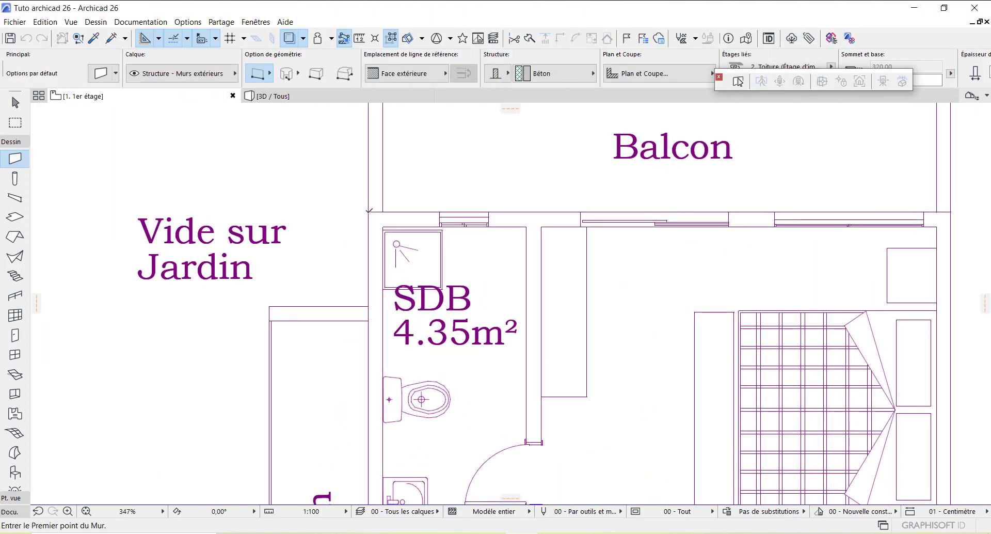
click(369, 211)
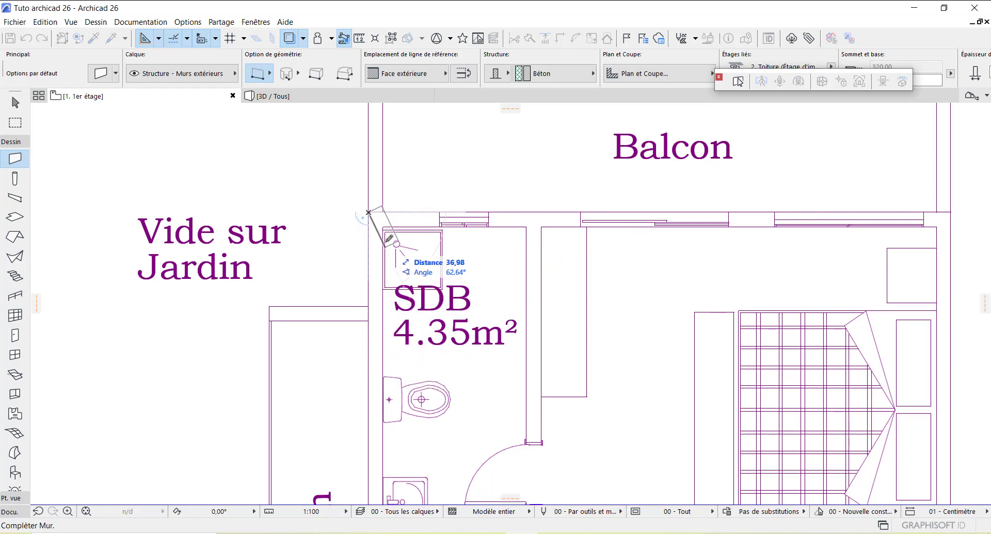
scroll(387, 222, down, 5)
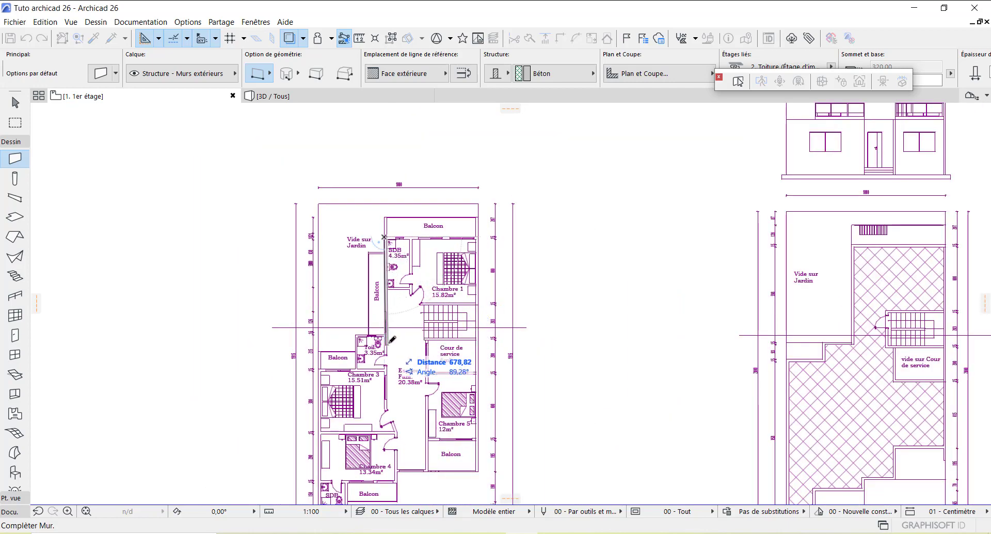
scroll(398, 328, up, 5)
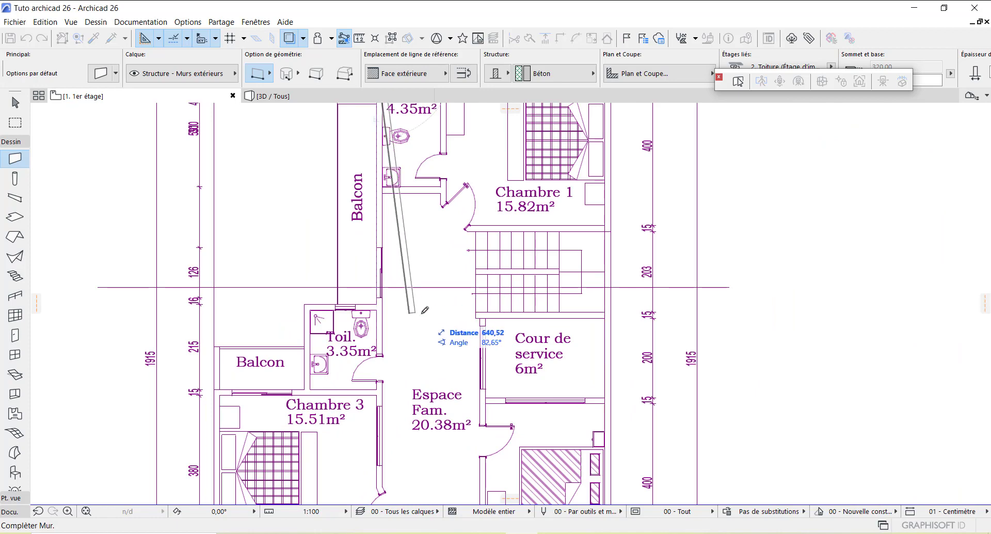
scroll(392, 307, up, 4)
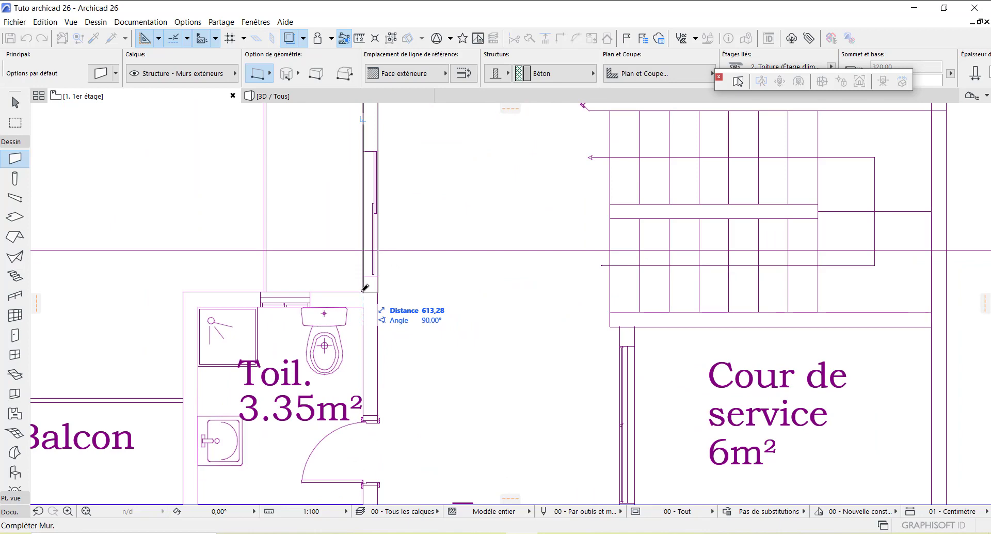
click(364, 287)
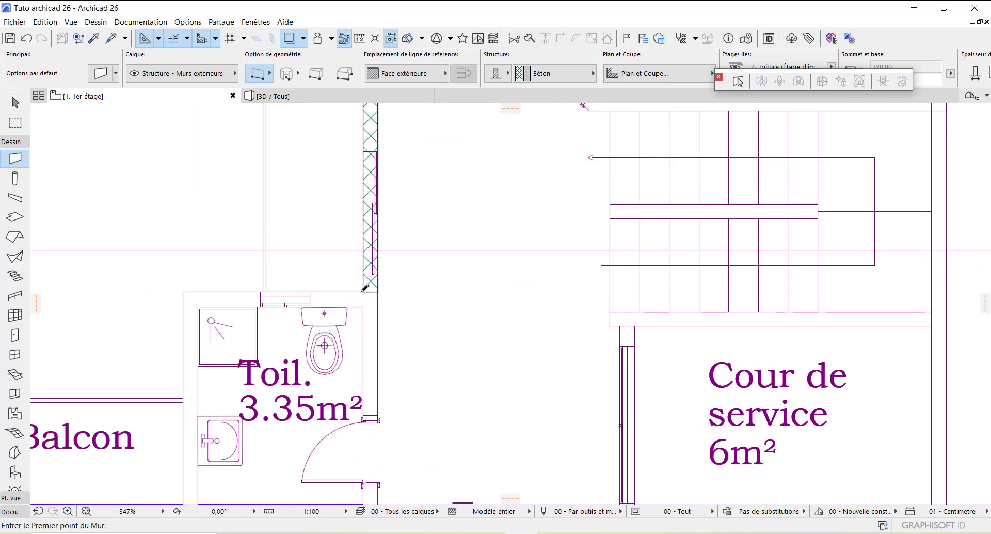
Step: Draw the wall from the Toil. corner down along Toil. and Chambre 3 to the bend before Chambre 3's door
click(365, 287)
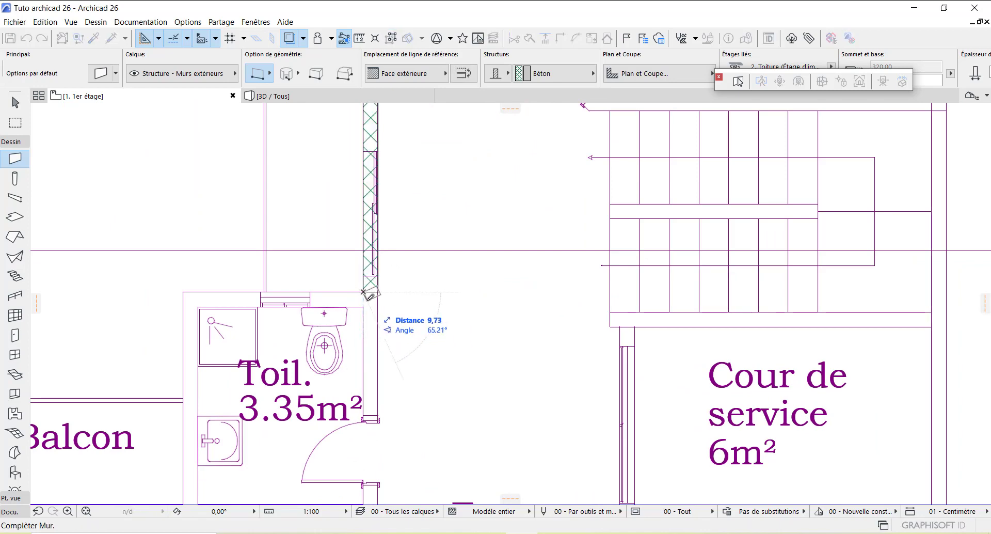
scroll(365, 290, down, 3)
scroll(369, 297, down, 1)
scroll(369, 413, up, 5)
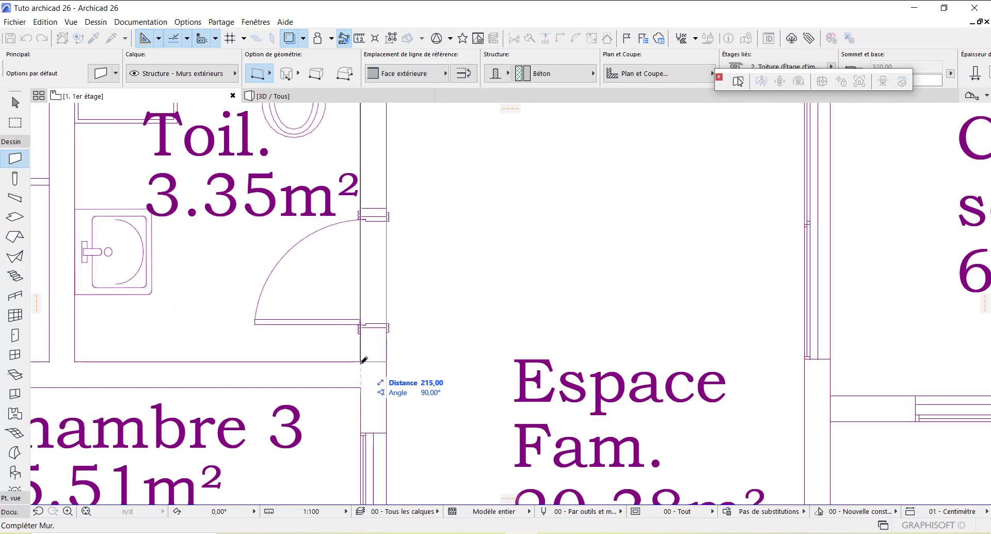
scroll(364, 356, down, 5)
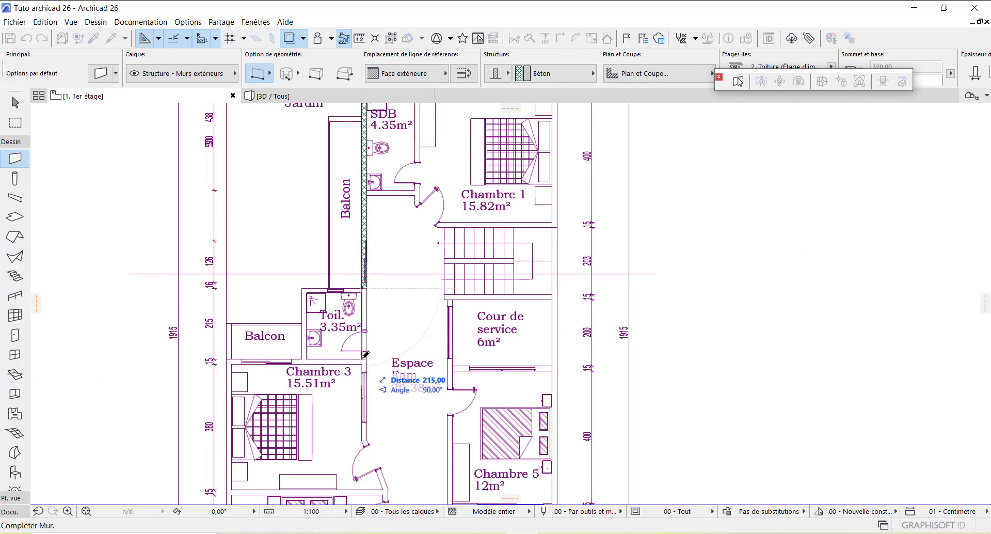
scroll(371, 412, up, 6)
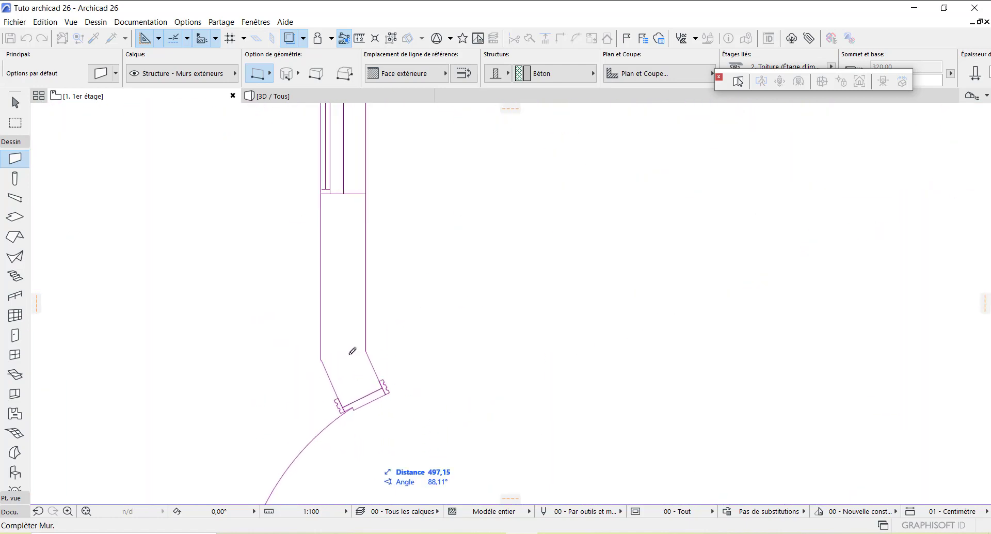
click(323, 356)
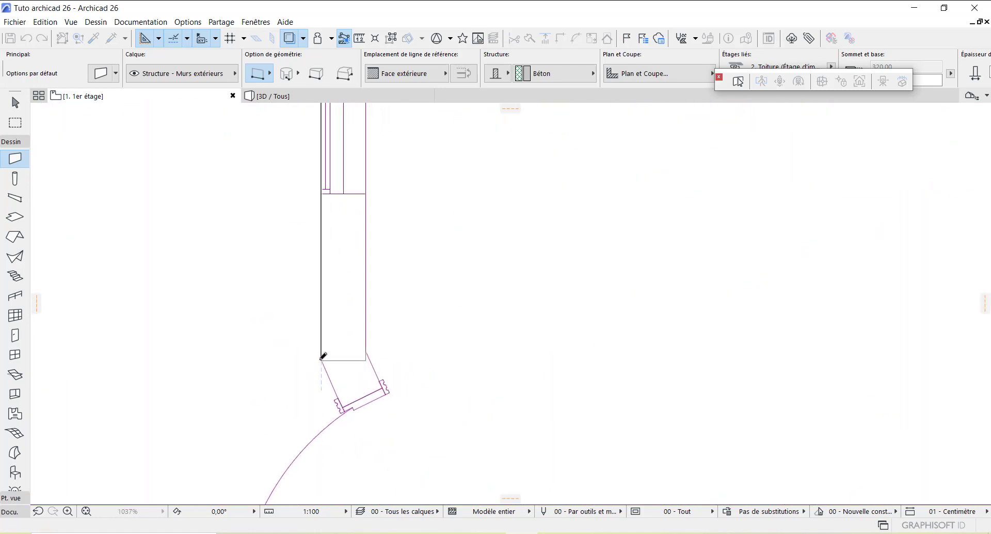
Step: Draw the slanted wall, about 158 cm long, from the bend across Chambre 3's door to the room's inner corner
scroll(353, 382, down, 5)
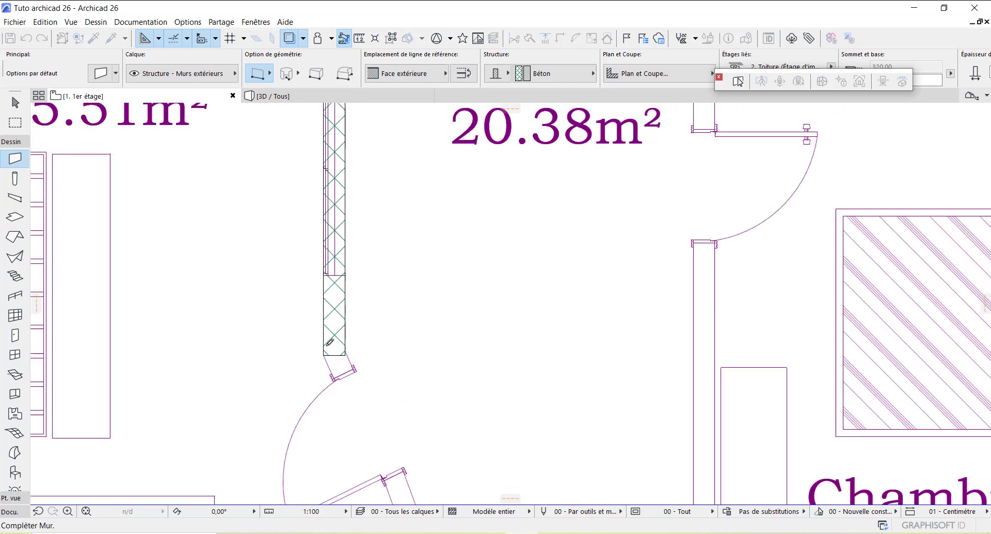
scroll(372, 449, up, 5)
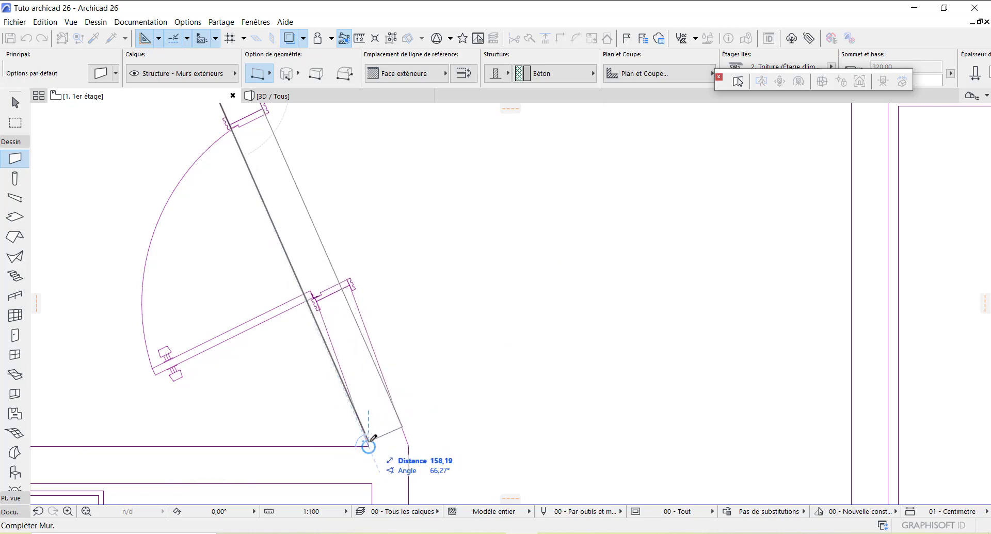
scroll(346, 457, up, 3)
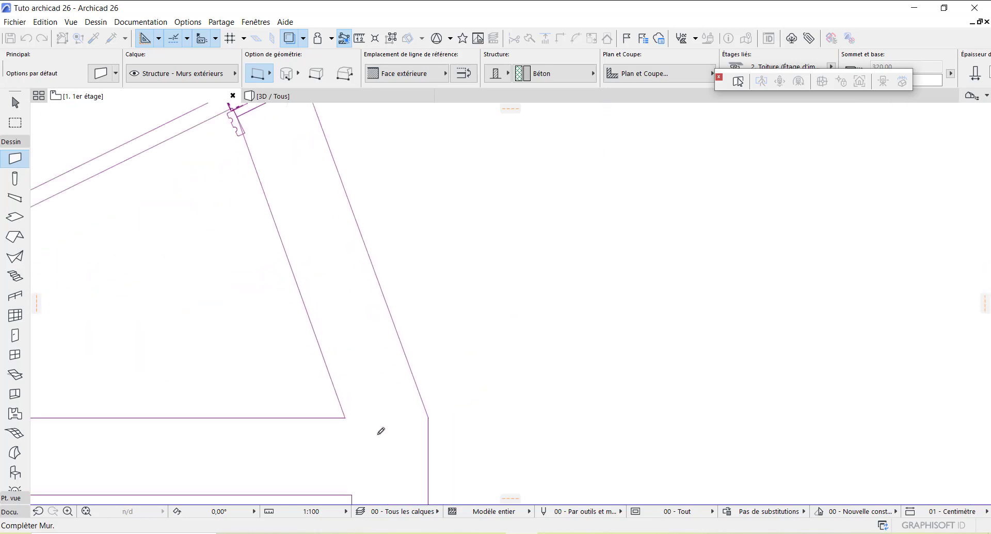
click(346, 416)
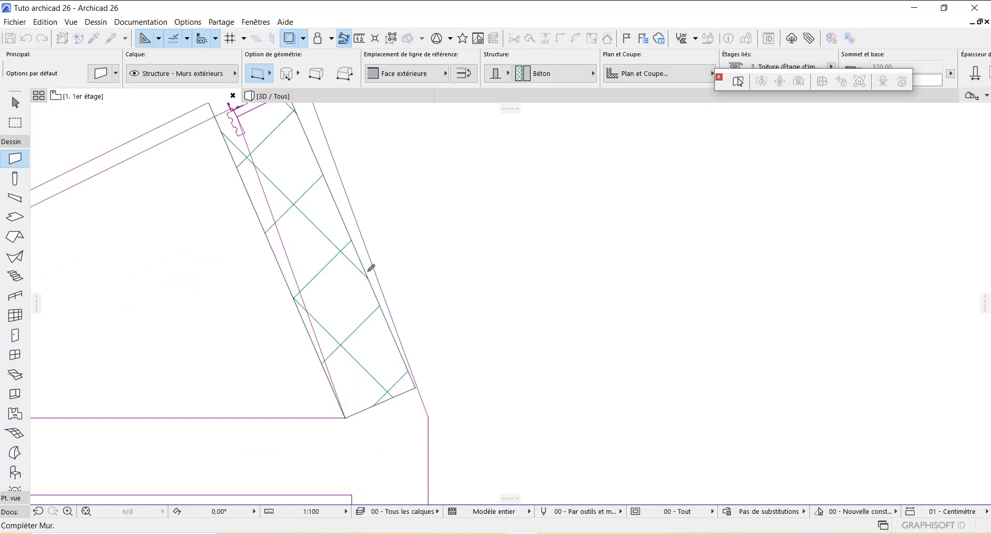
Step: Continue with a wall about 250 cm long beside Chambre 4, ending level with the outer face of the Espace Fam. window wall
scroll(367, 266, down, 4)
scroll(371, 361, down, 6)
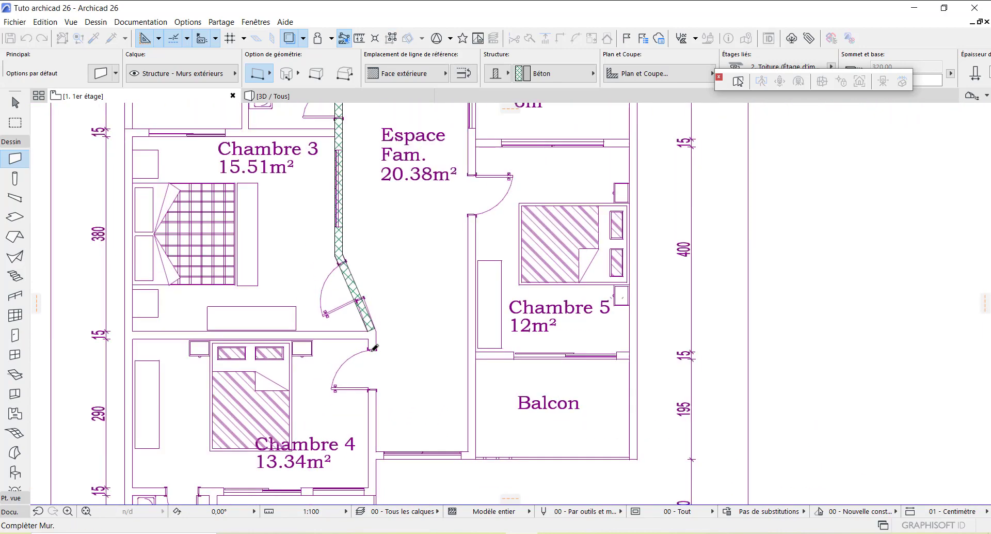
scroll(372, 466, up, 7)
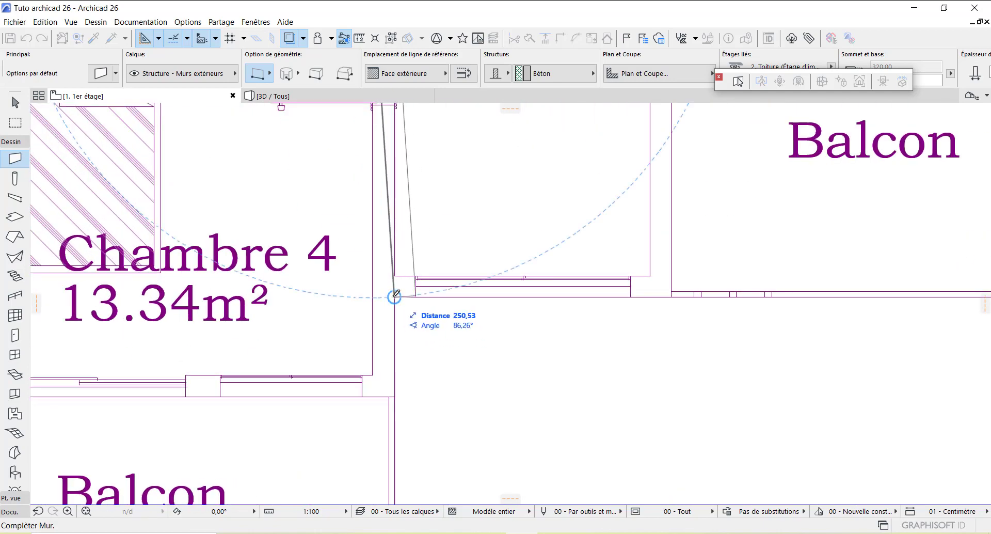
scroll(376, 291, up, 5)
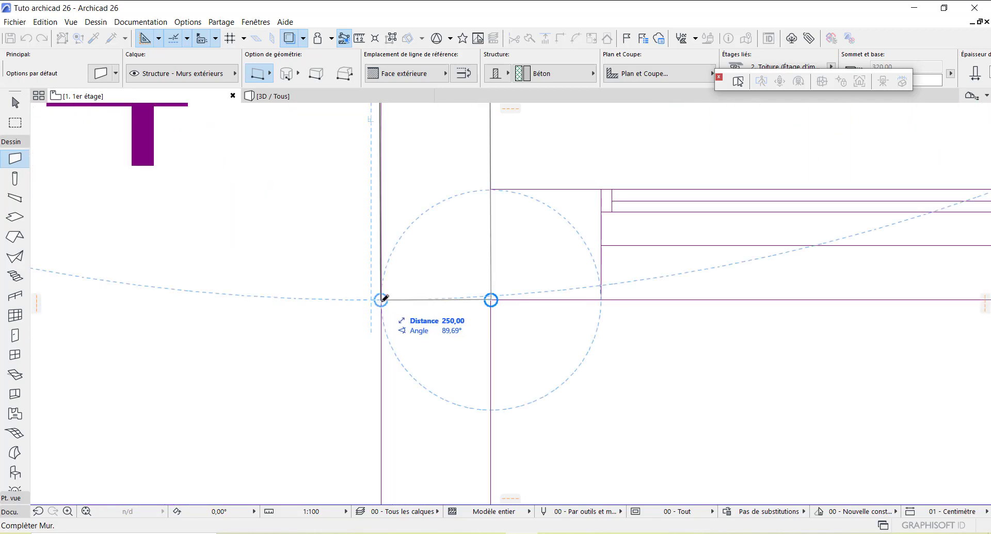
click(381, 299)
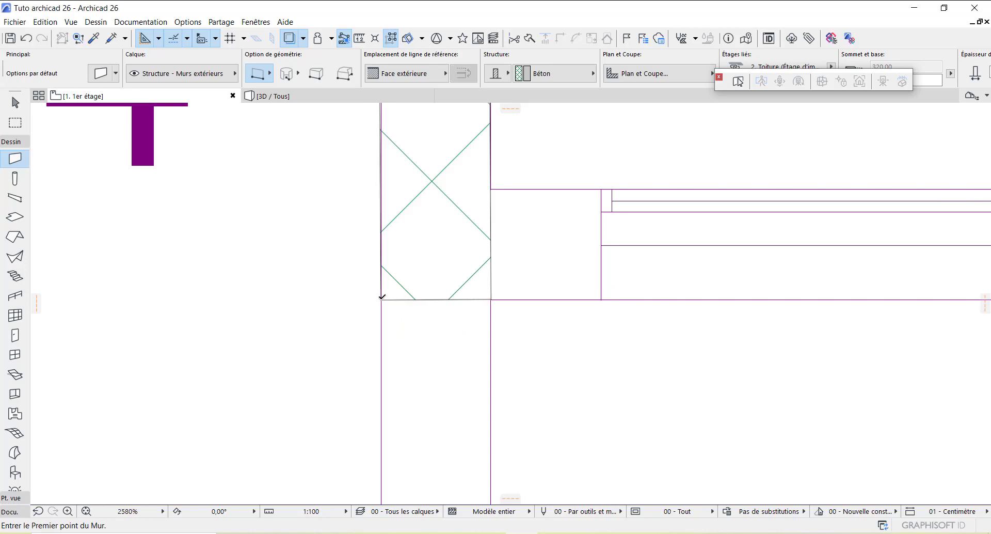
Step: Extend Chambre 4's side with a 55 cm wall at 90° down to the inner face of its balcony-side wall
click(382, 297)
scroll(468, 289, down, 5)
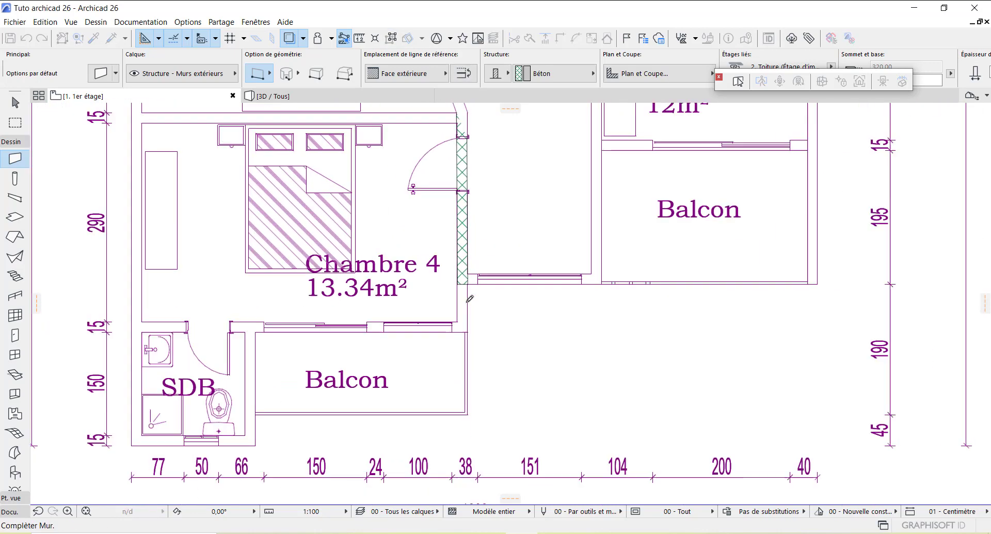
scroll(465, 329, up, 3)
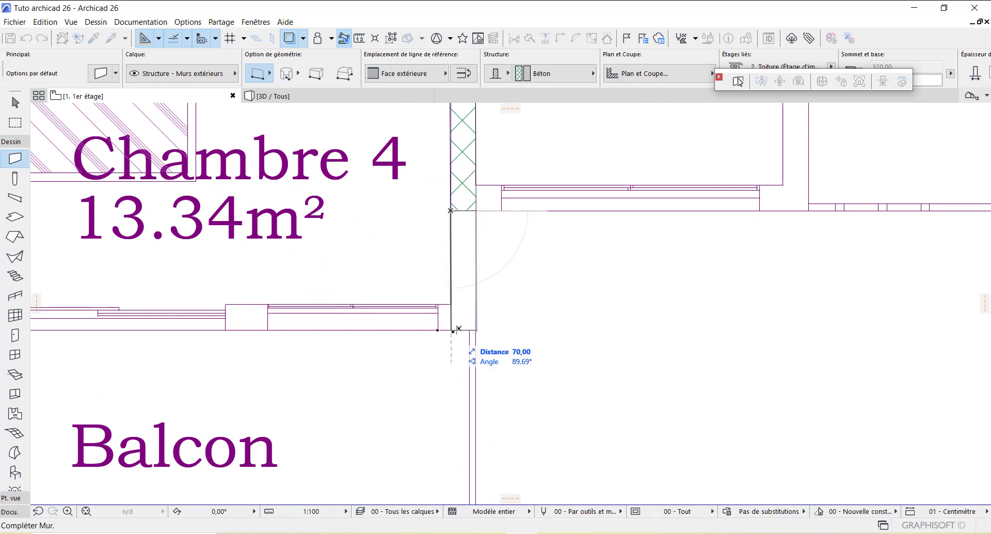
scroll(457, 329, up, 4)
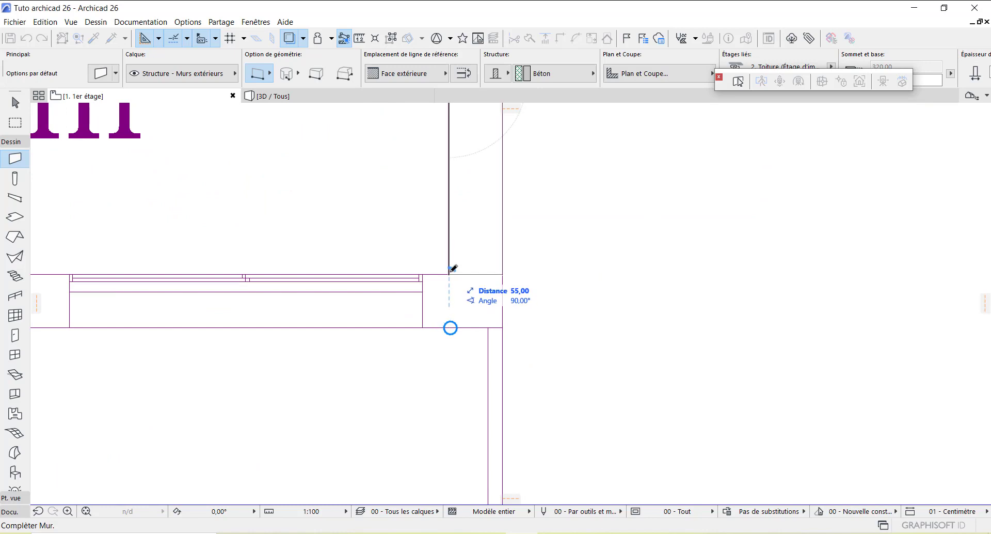
click(450, 272)
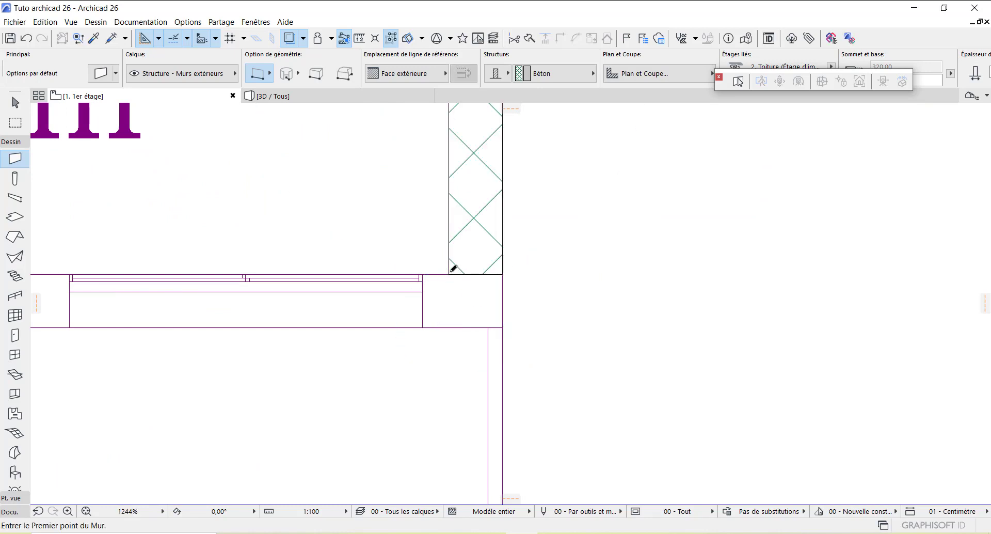
Step: Draw Chambre 4's balcony-side wall from its outer balcony corner to SDB's inner outside-wall corner, with the reference line set to Face intérieure
click(502, 328)
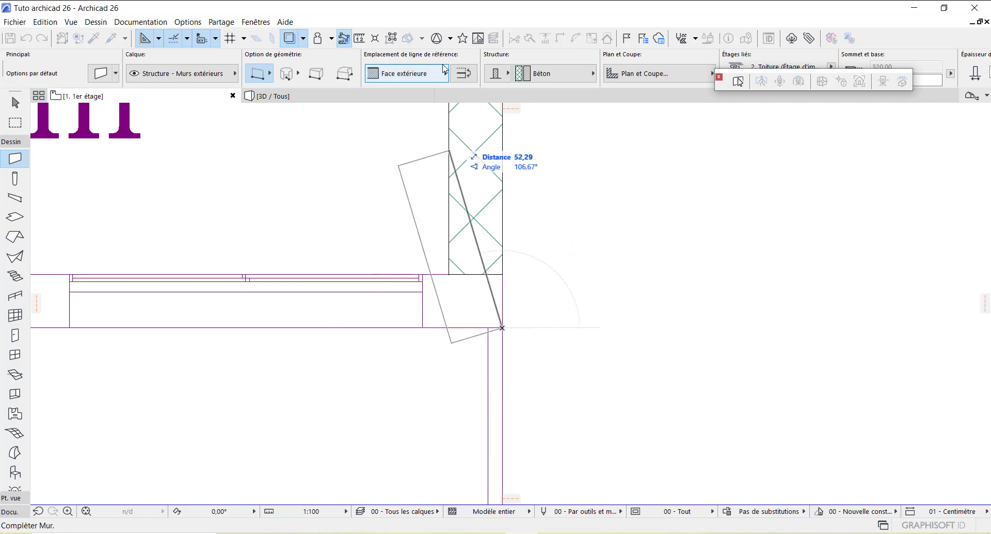
click(423, 79)
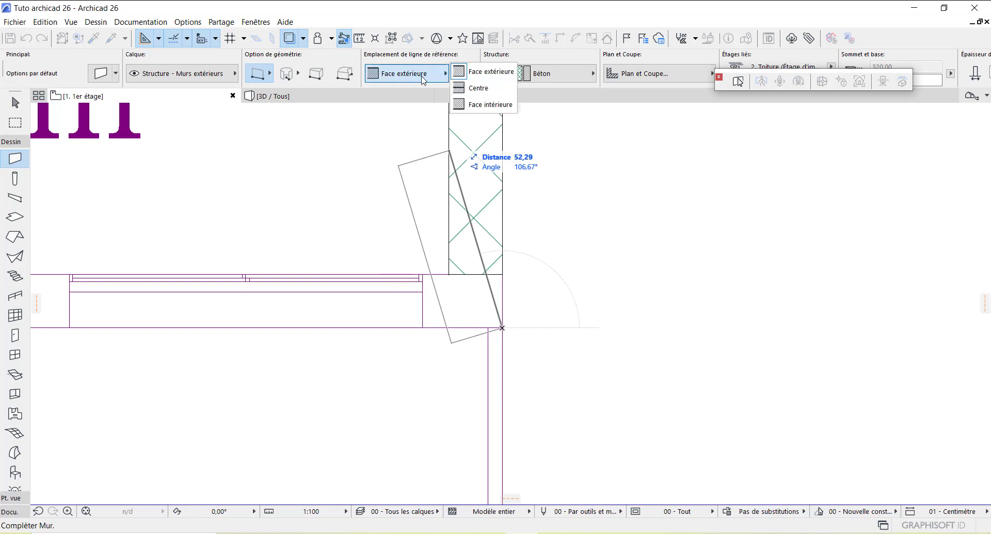
click(489, 105)
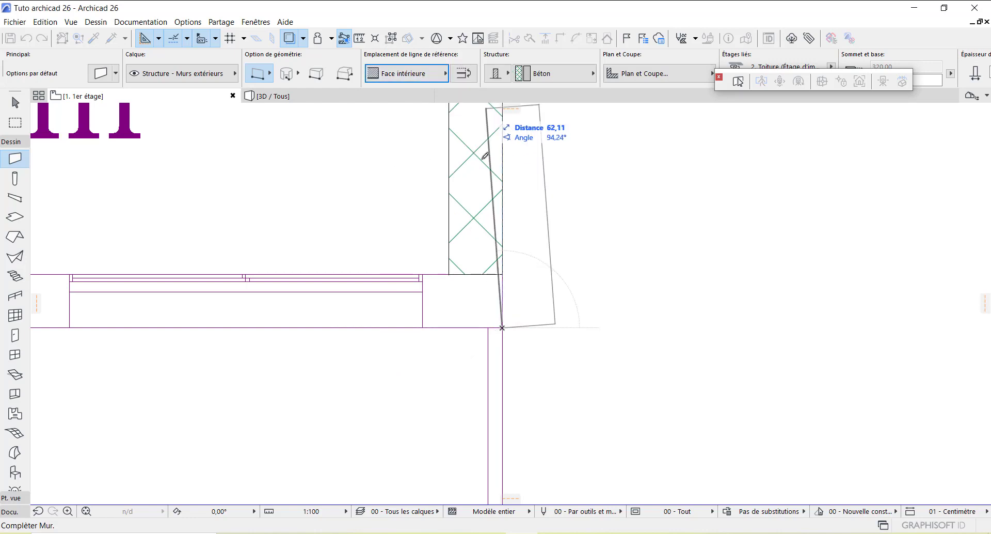
scroll(563, 302, down, 5)
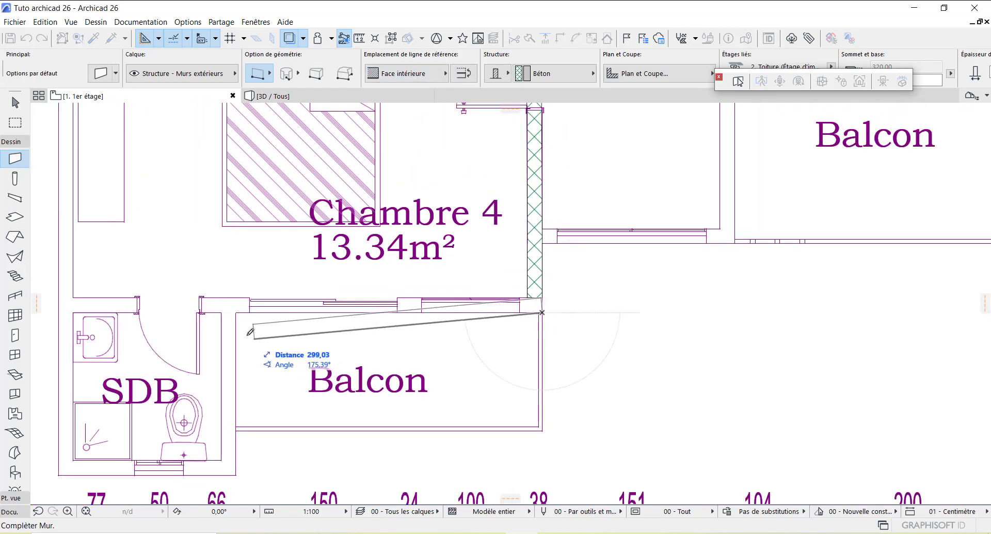
scroll(190, 308, up, 3)
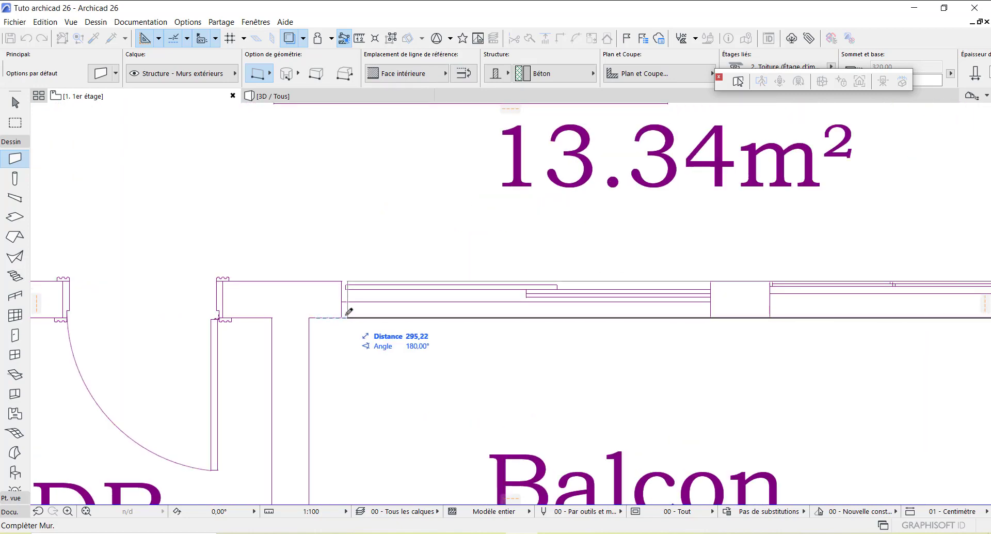
scroll(305, 302, down, 3)
scroll(334, 291, up, 3)
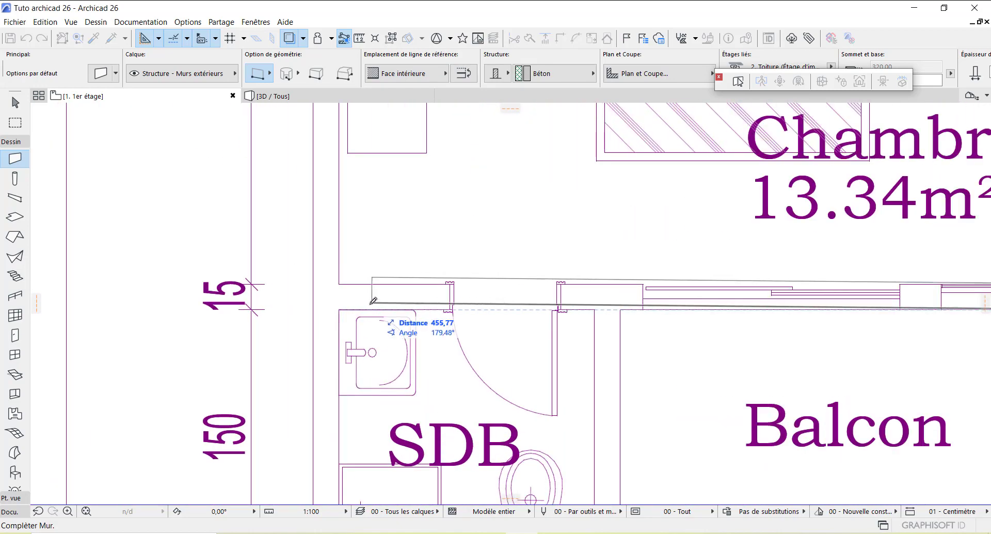
click(340, 309)
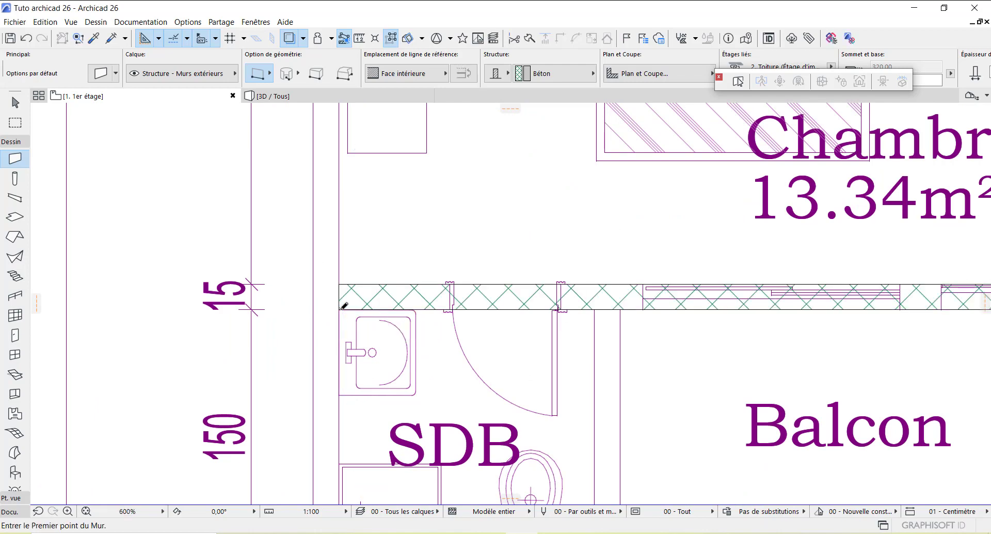
Step: Draw the wall separating SDB from the Balcon, from Chambre 4's balcony-side wall down to SDB's lower outer corner
scroll(437, 276, down, 4)
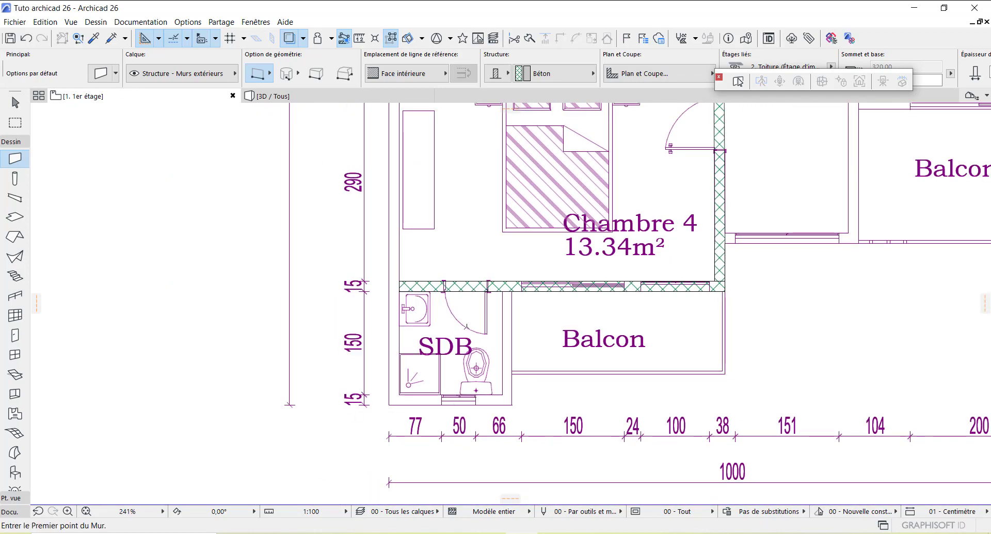
scroll(543, 299, up, 4)
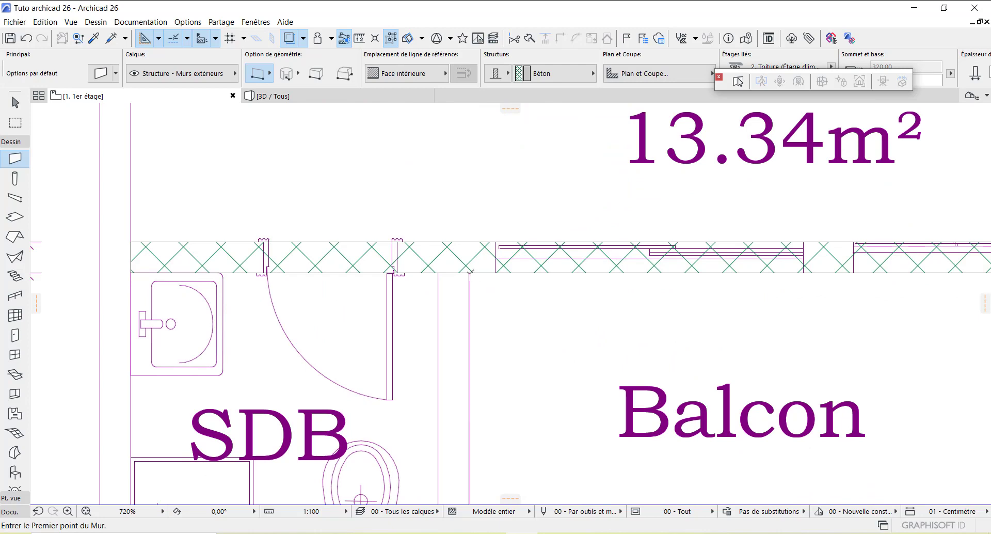
click(469, 272)
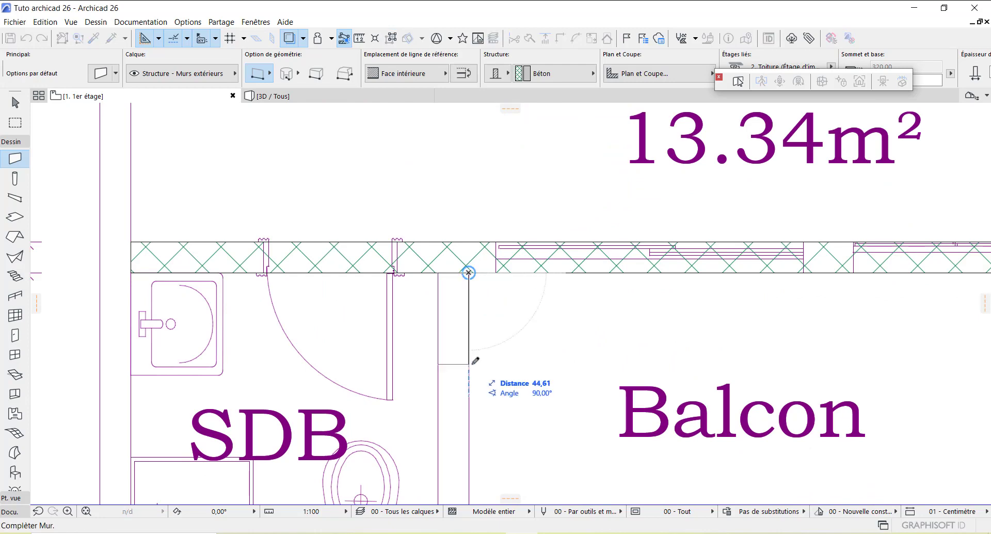
scroll(470, 309, down, 3)
scroll(470, 408, up, 4)
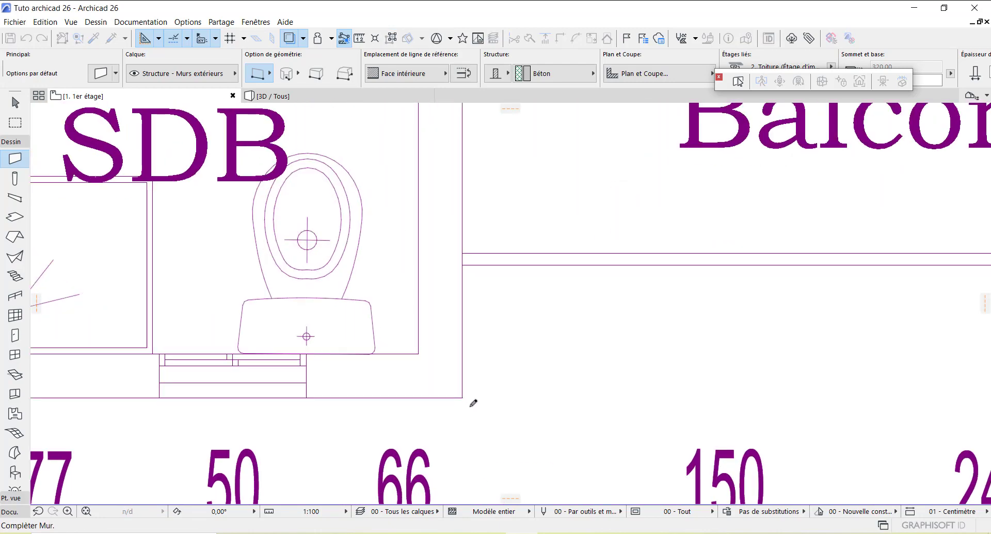
click(463, 397)
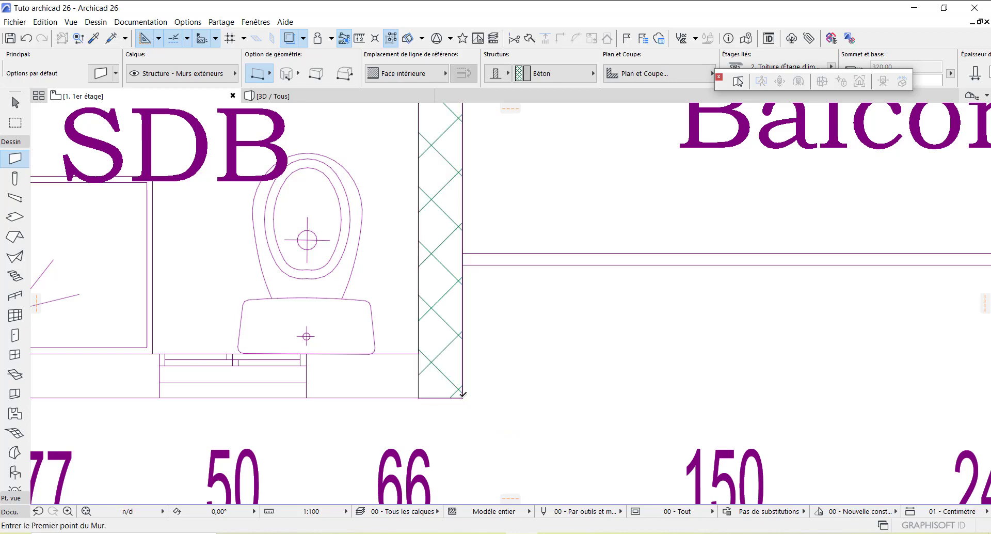
Step: Draw SDB's lower window wall from the balcony-side outer corner to the house's lower-left outer corner
click(463, 395)
scroll(516, 397, down, 4)
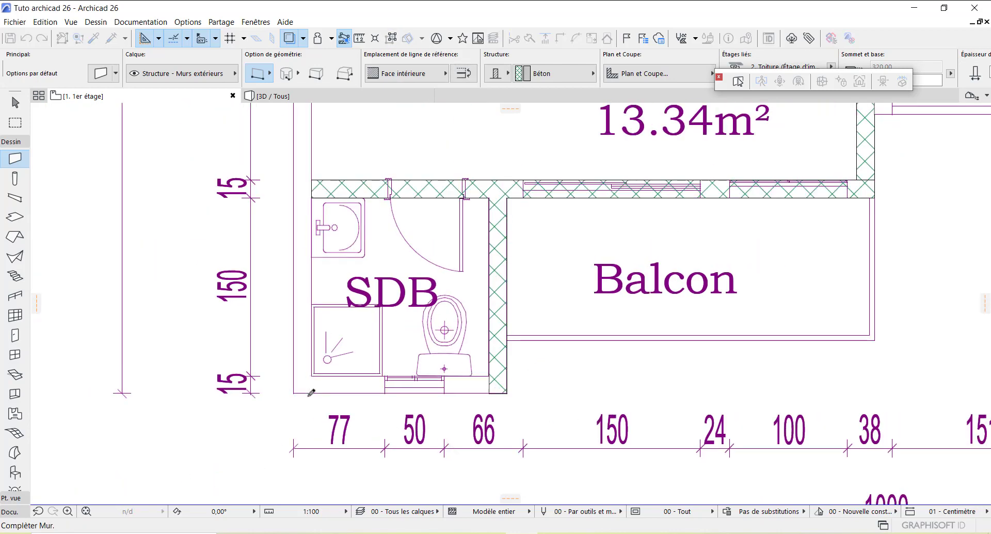
scroll(311, 392, up, 3)
click(296, 390)
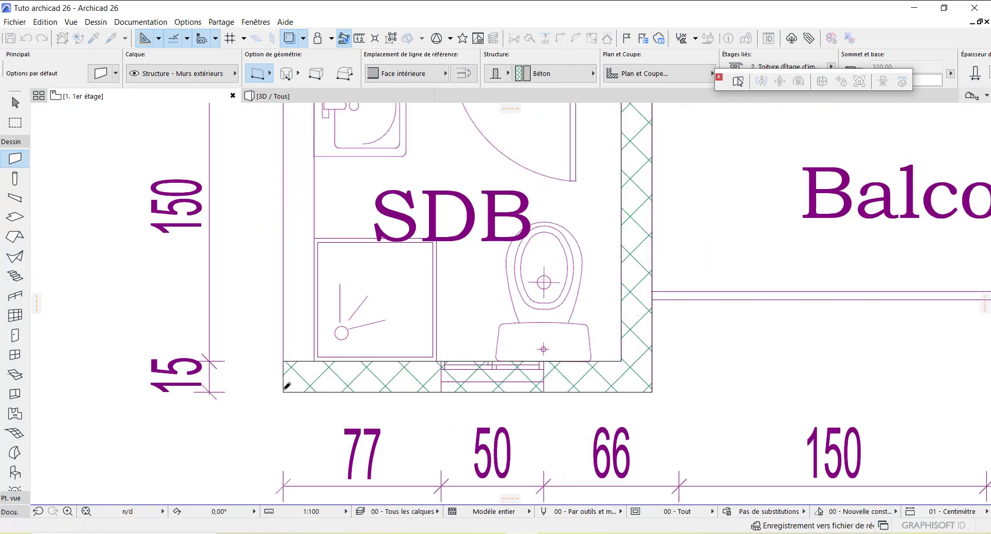
Step: Draw the left exterior wall from SDB's lower outer corner up along Chambre 4 and Chambre 3 to Chambre 3's balcony-side corner
scroll(287, 392, down, 5)
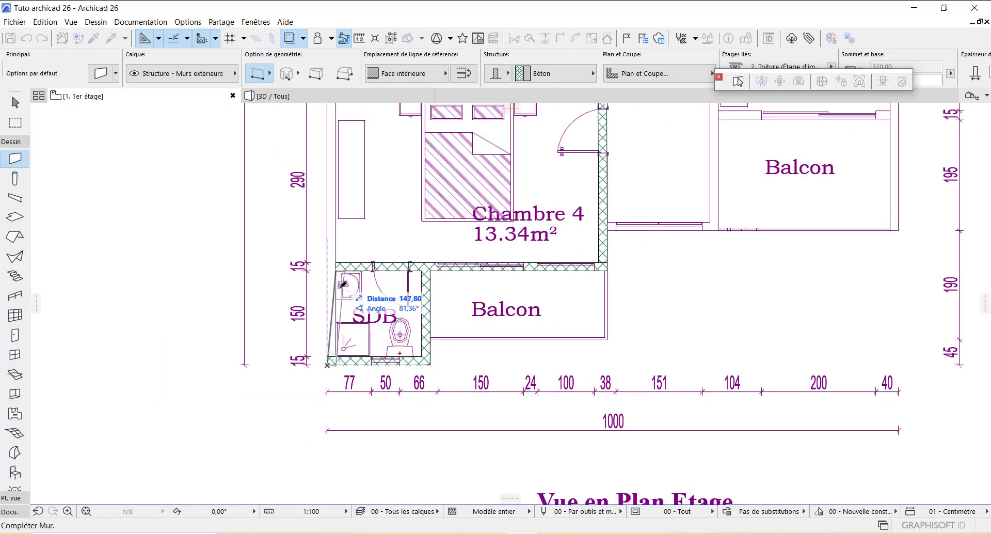
scroll(342, 302, down, 3)
scroll(346, 243, up, 3)
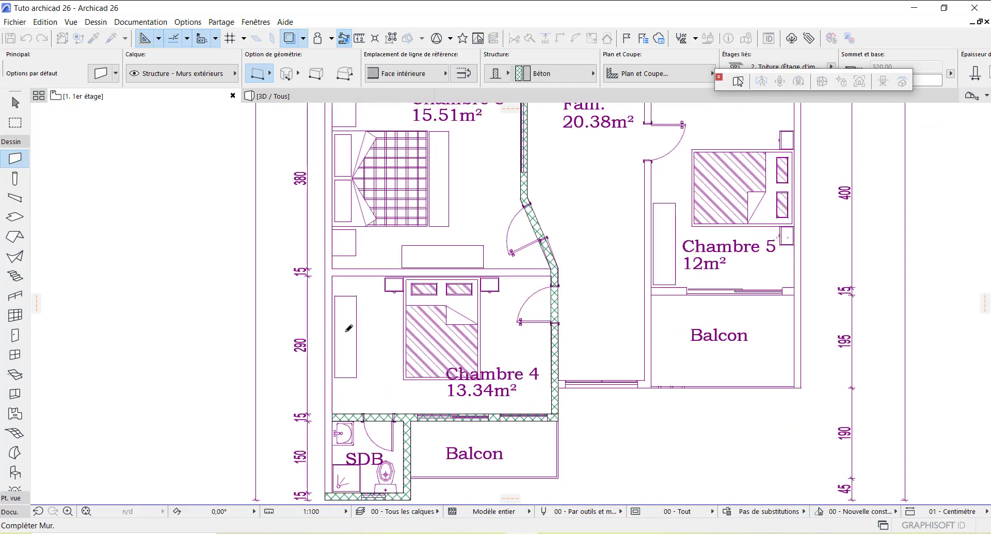
scroll(349, 337, down, 4)
scroll(350, 338, down, 1)
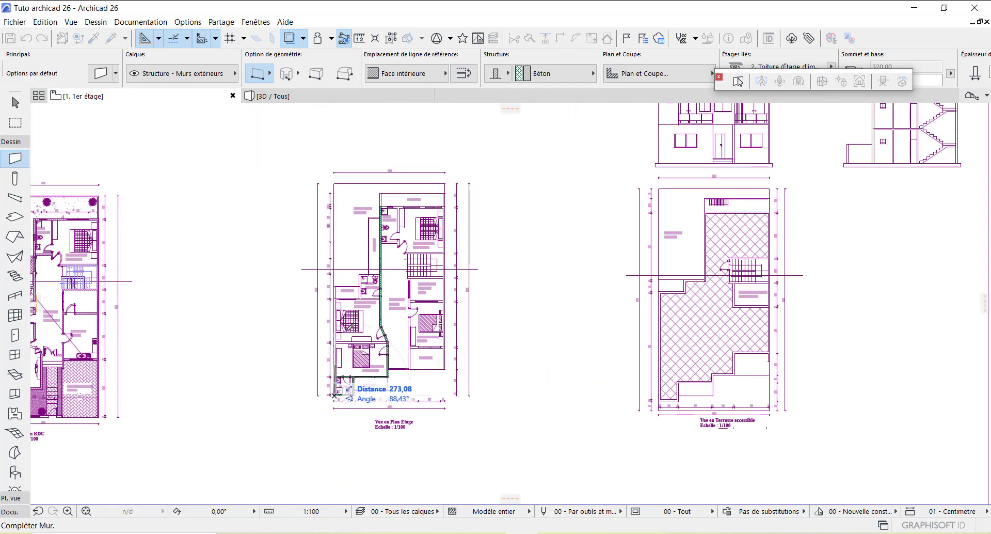
scroll(340, 356, up, 5)
scroll(334, 363, up, 3)
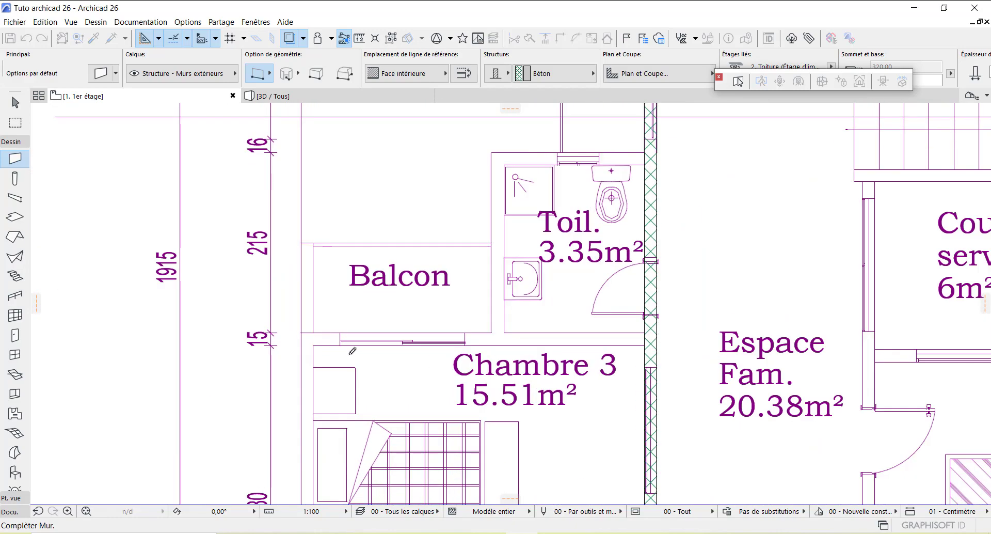
click(297, 323)
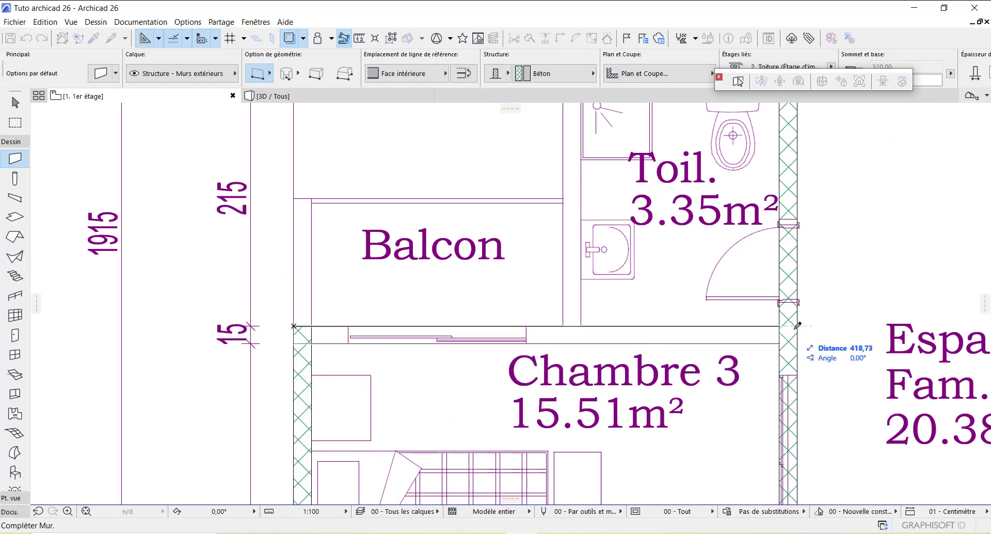
Step: Draw Chambre 3's balcony-side wall 410 cm long at 0°, from the exterior corner to the wall beside Espace Fam
scroll(790, 331, up, 5)
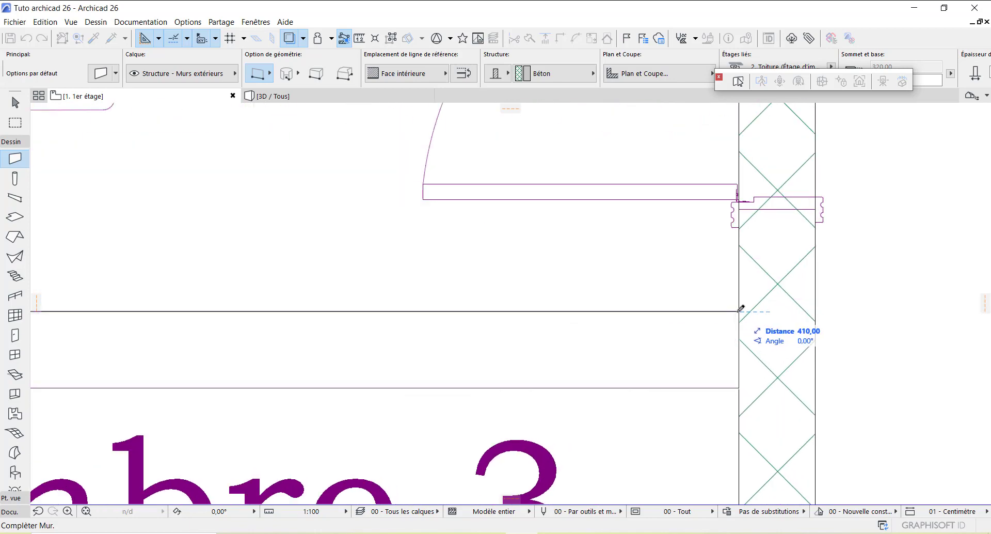
click(741, 309)
scroll(537, 359, down, 6)
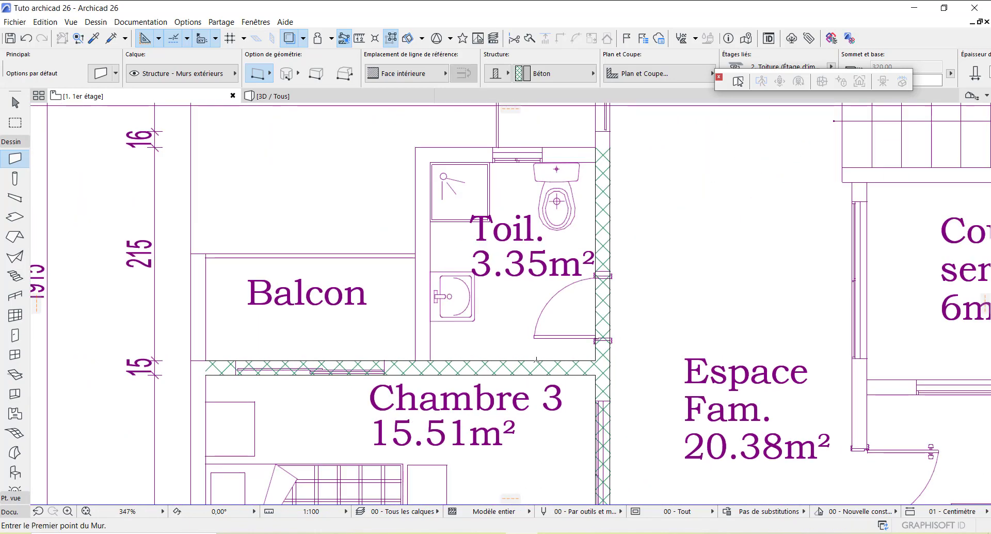
Step: Draw the wall between the Balcon and Toil., from Chambre 3's balcony-side wall up to the upper outer corner of Toil
scroll(430, 357, up, 4)
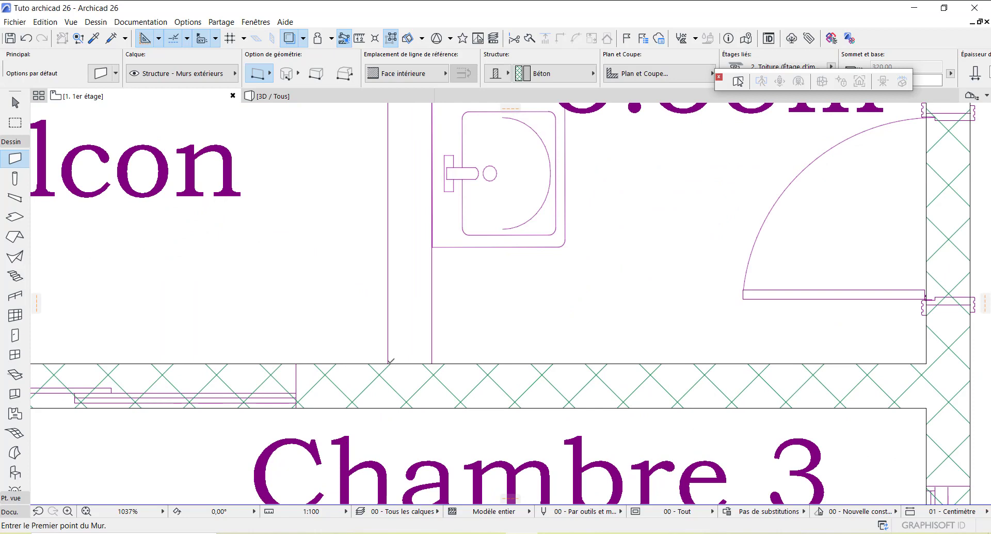
scroll(389, 358, up, 6)
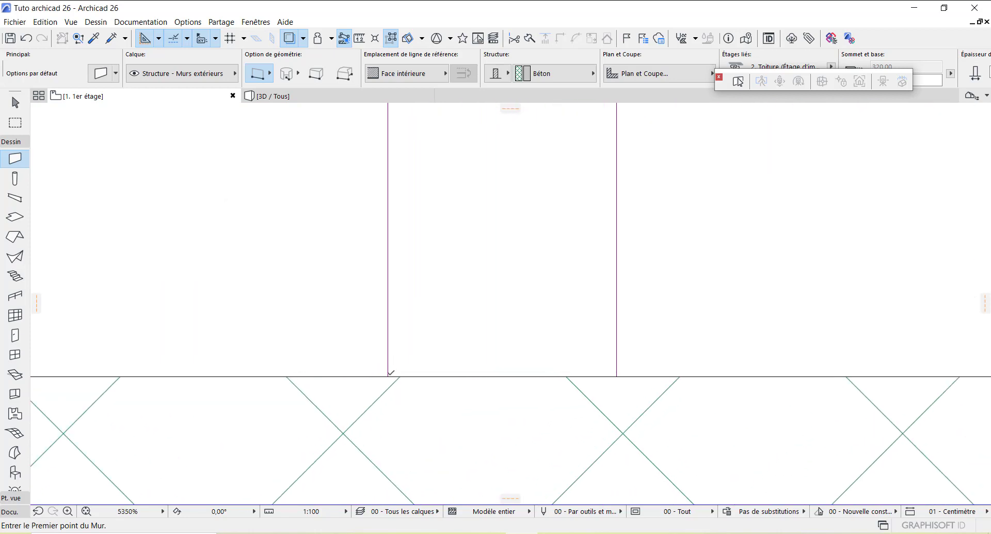
click(389, 375)
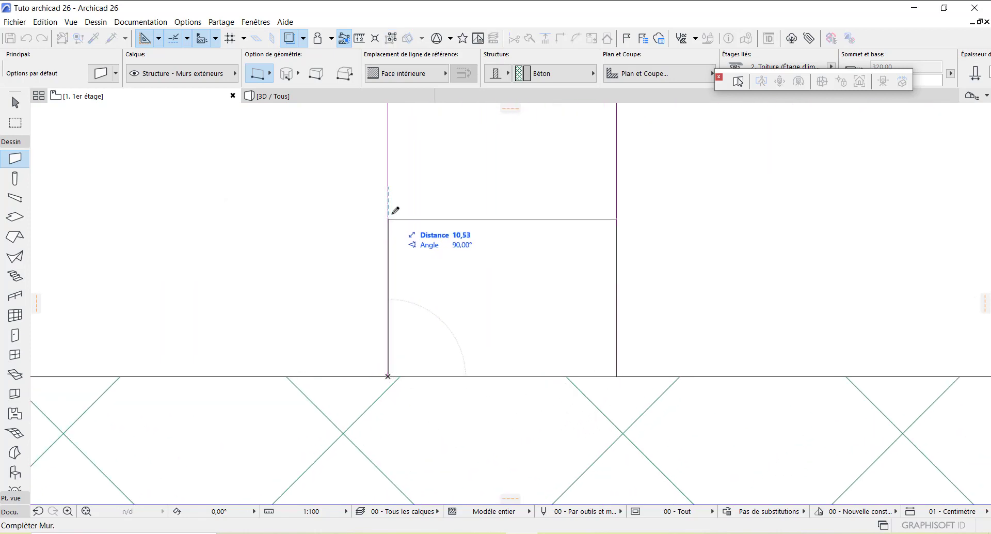
scroll(476, 394, down, 4)
scroll(458, 371, down, 5)
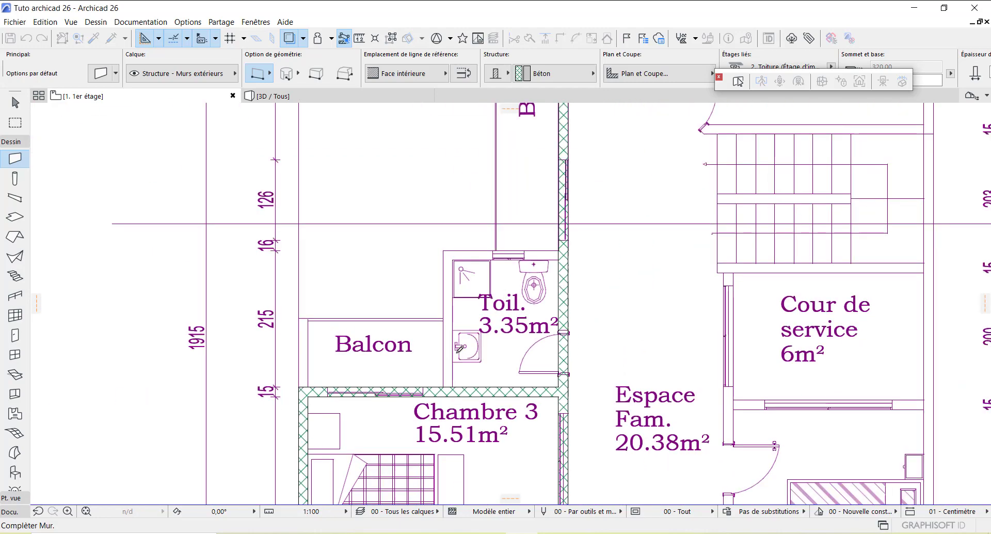
scroll(464, 277, up, 4)
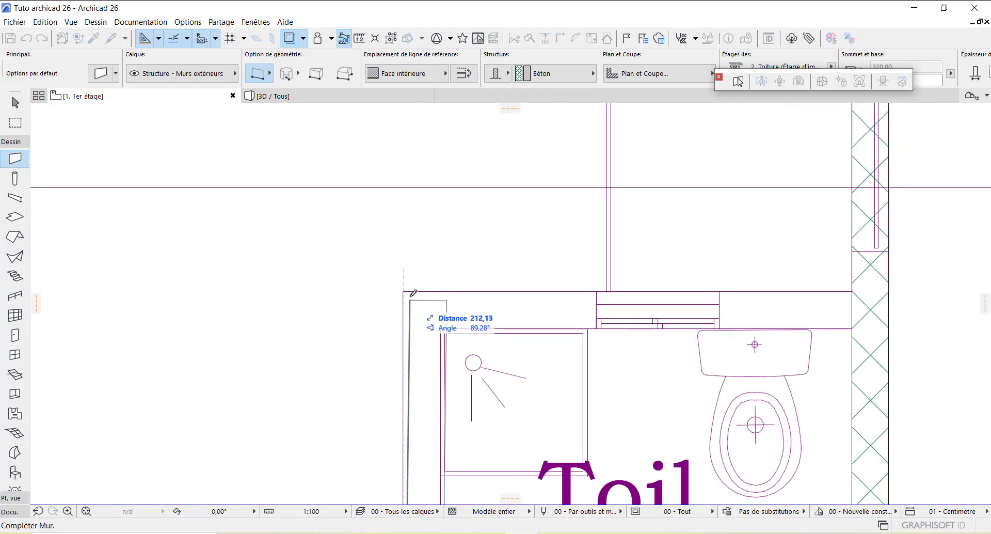
click(404, 291)
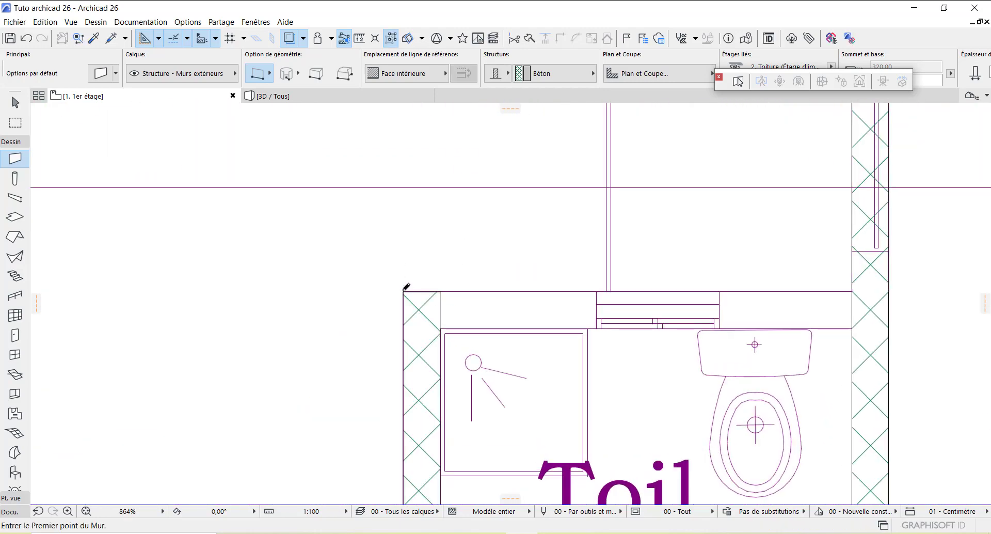
Step: Close the top of Toil. with a 182.5 cm window wall at 0°, ending at the wall beside Espace Fam
click(404, 292)
scroll(389, 301, down, 3)
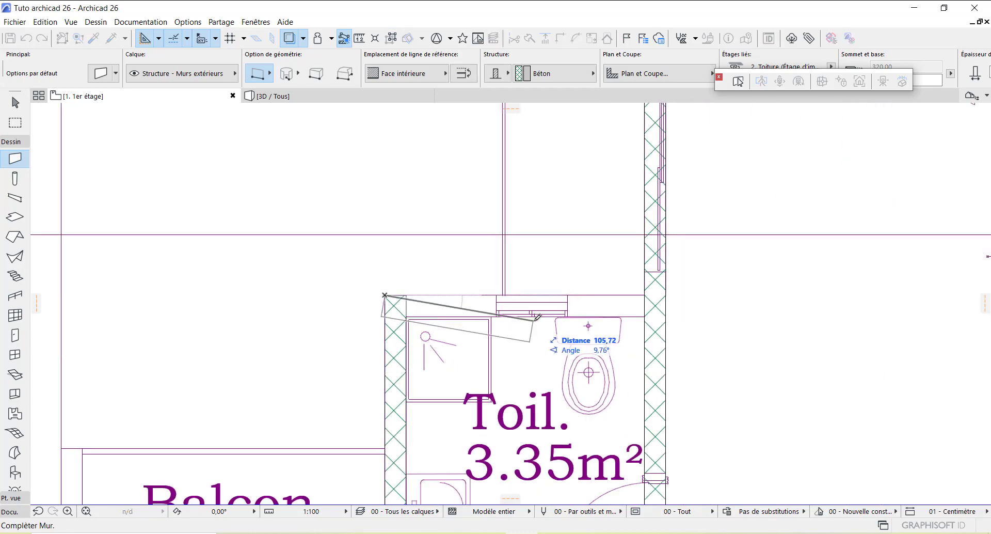
scroll(630, 300, up, 3)
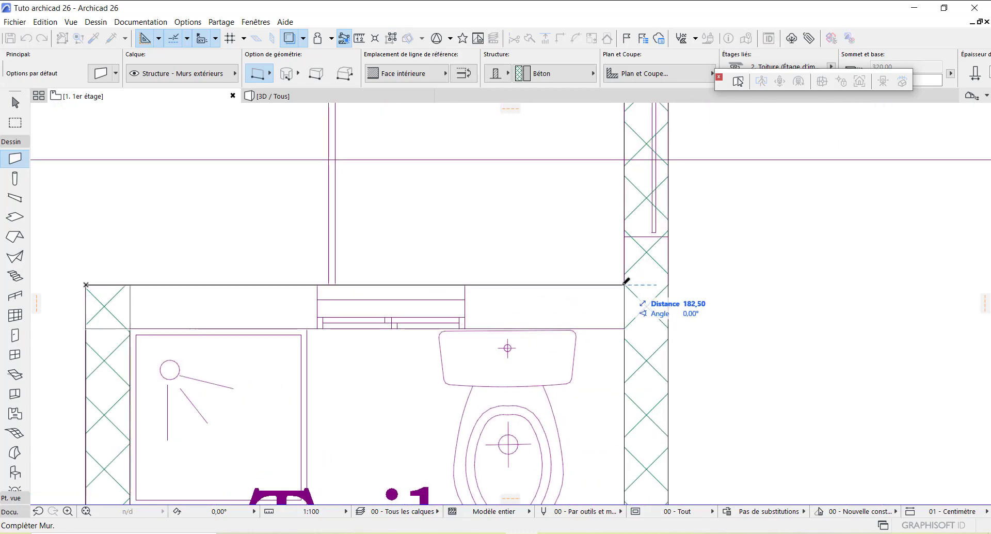
click(626, 284)
Step: Draw the window wall closing the lower end of Espace Fam., from Chambre 4's wall to the Balcon corner, with the reference line on Face extérieure
scroll(391, 321, down, 1)
scroll(391, 321, down, 5)
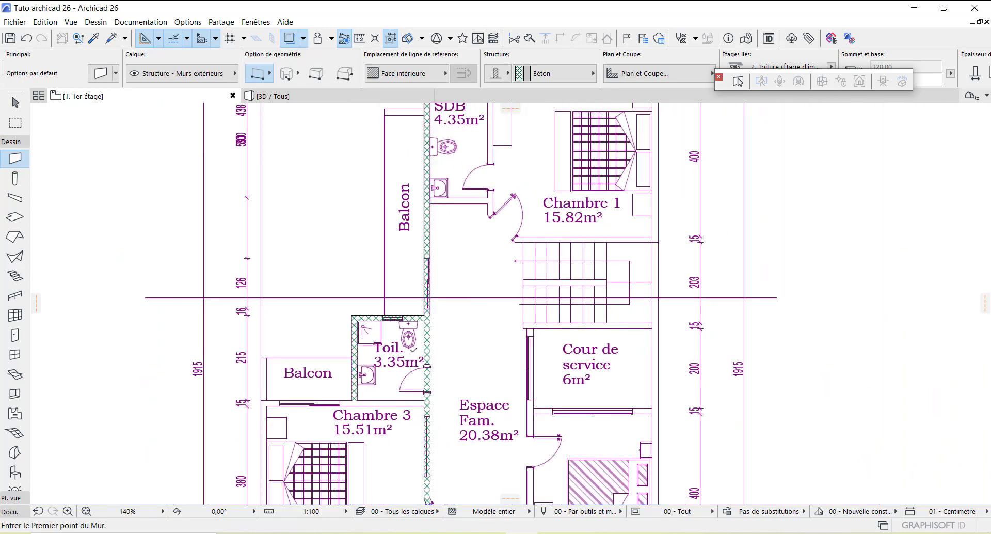
scroll(395, 347, down, 4)
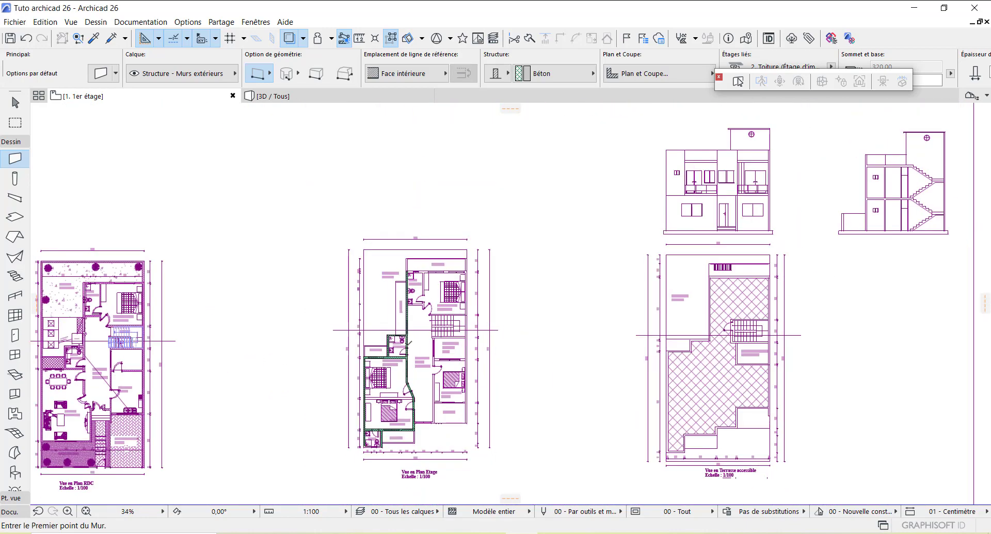
scroll(408, 408, up, 8)
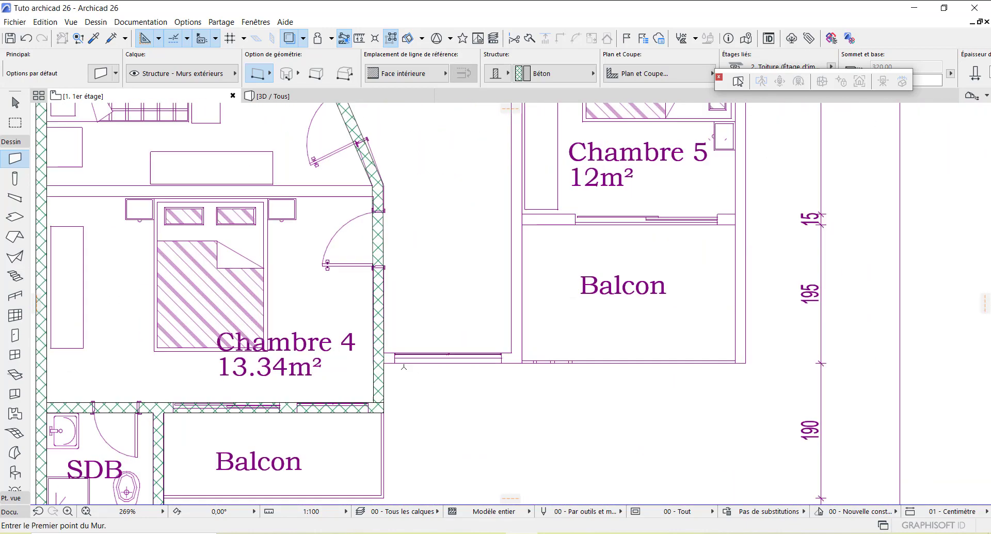
scroll(420, 391, up, 2)
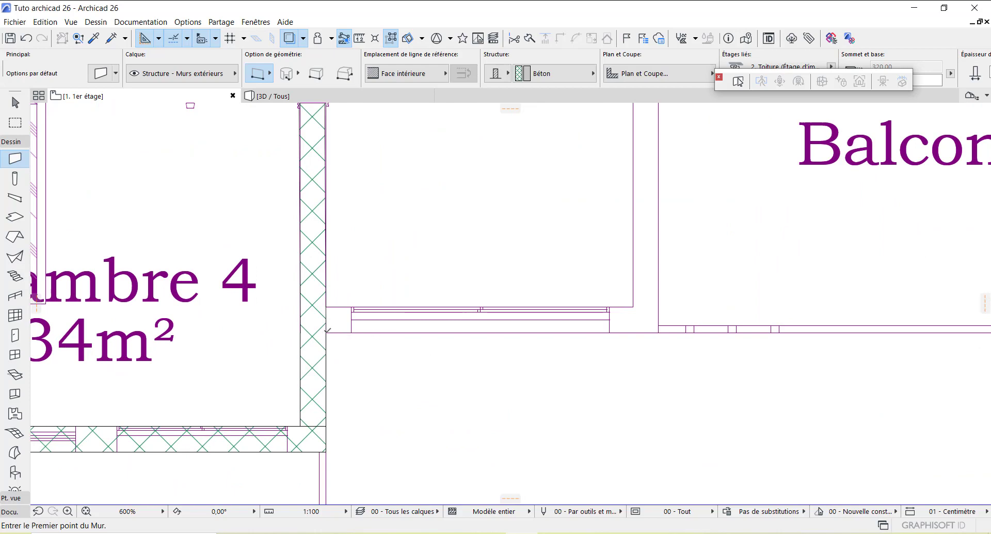
click(326, 331)
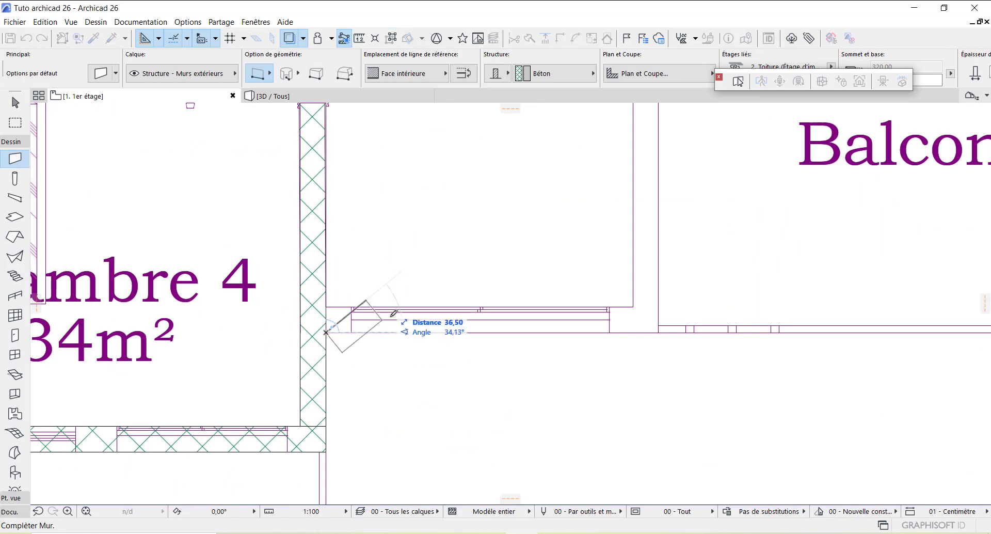
click(414, 78)
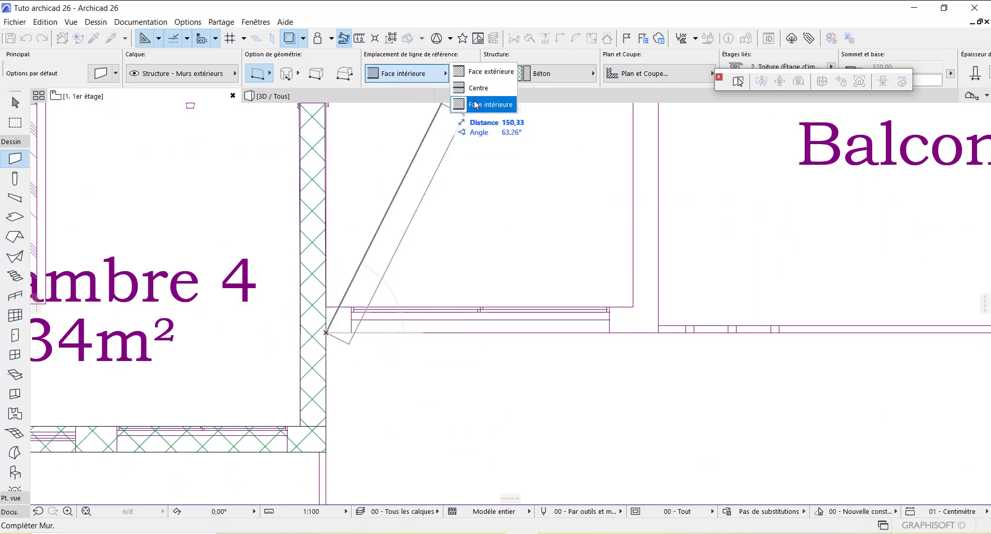
click(485, 71)
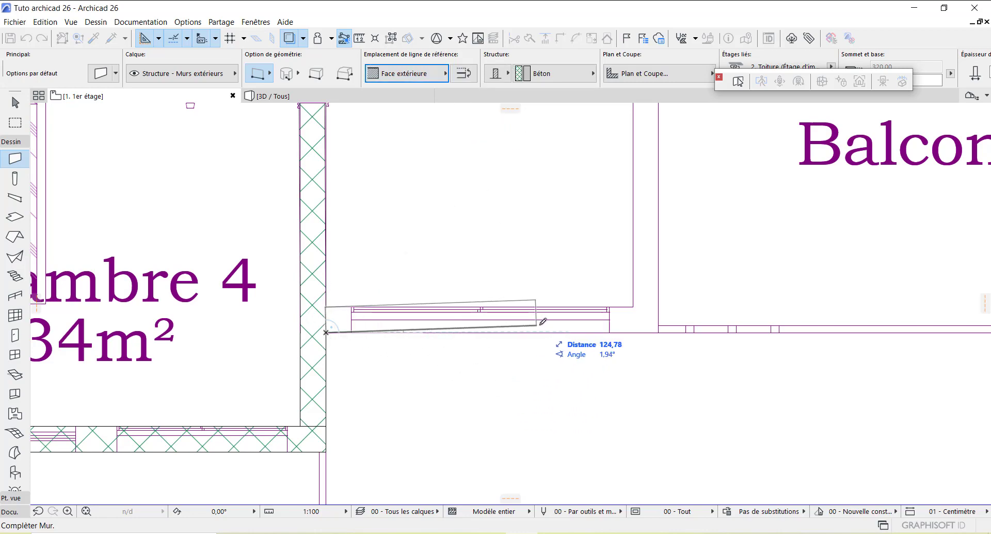
scroll(299, 336, down, 3)
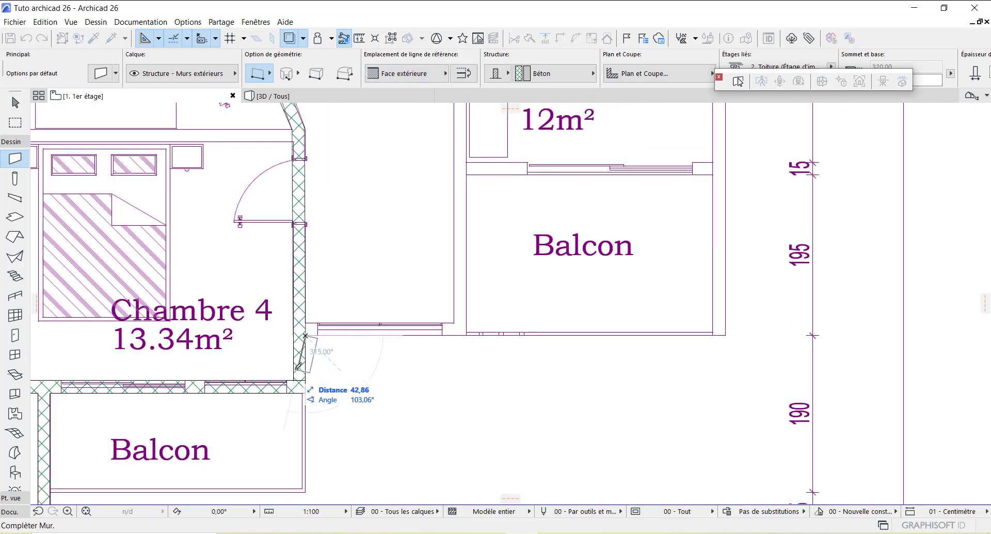
scroll(430, 333, up, 5)
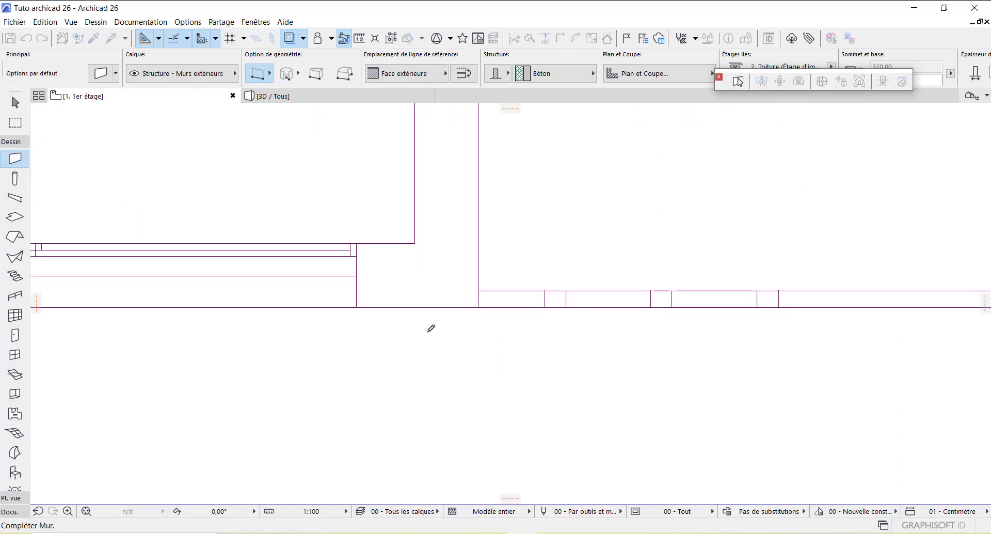
click(480, 302)
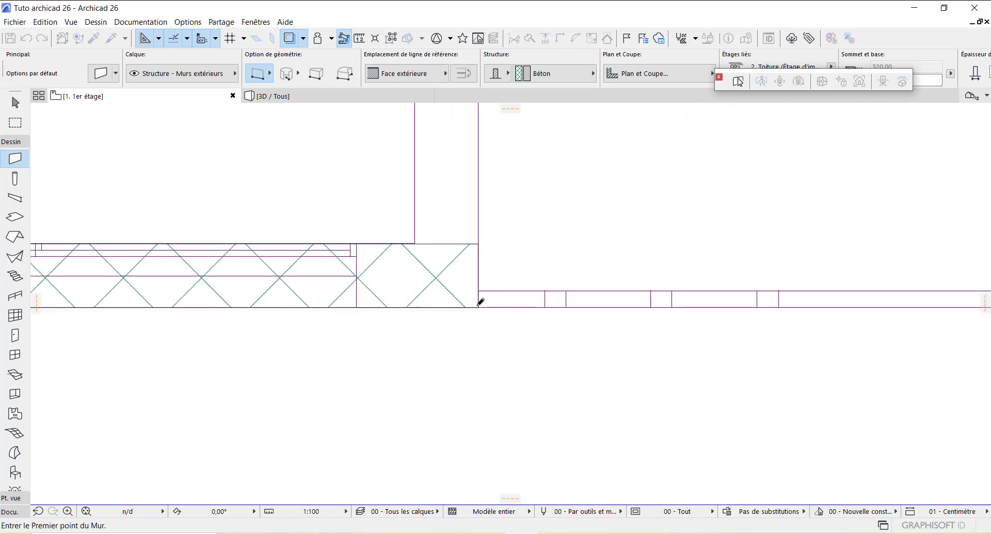
Step: Draw the wall beside Chambre 5's Balcon, from the lower Espace Fam. corner up to the inner face of Chambre 5's balcony wall
scroll(481, 395, down, 2)
scroll(480, 394, down, 3)
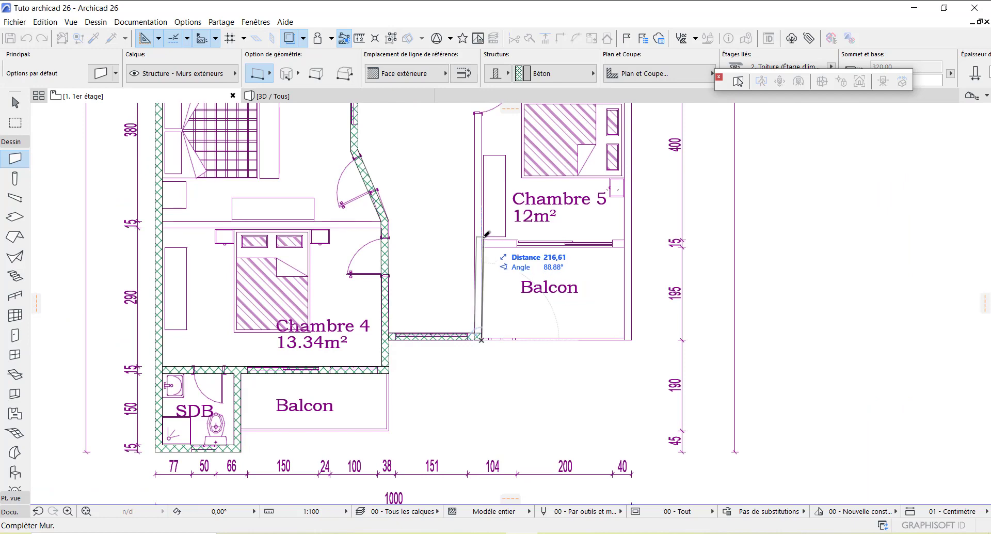
scroll(480, 227, up, 2)
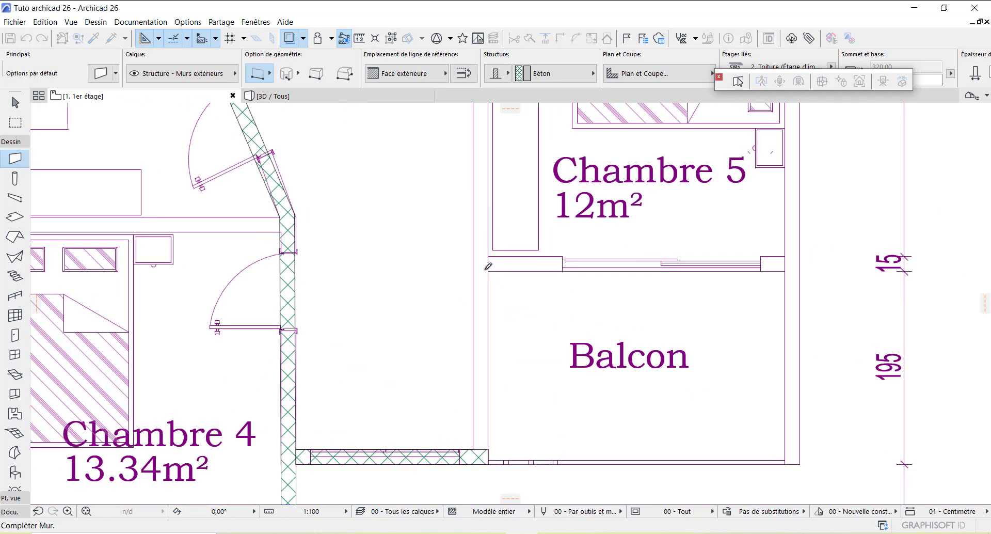
scroll(487, 267, up, 2)
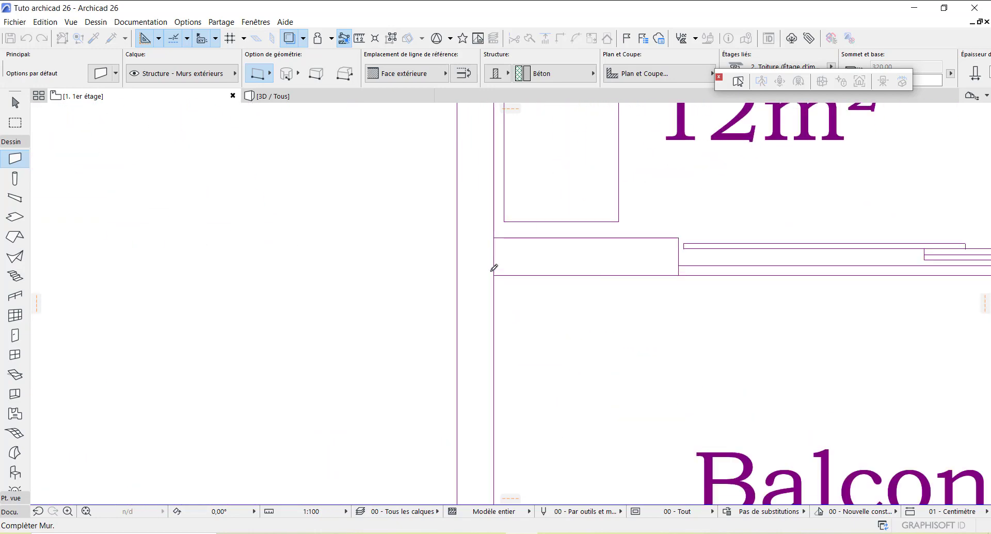
click(495, 235)
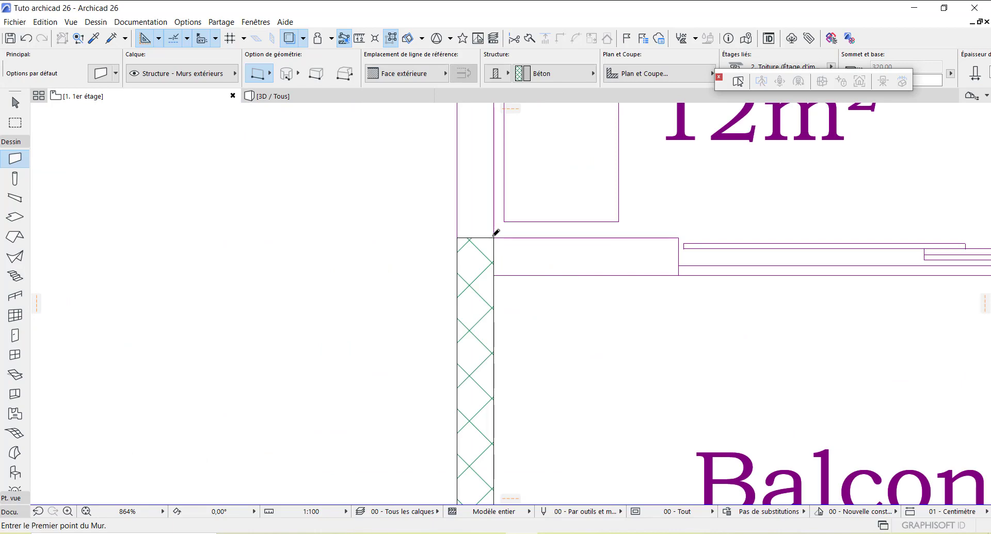
Step: Continue the wall up between Espace Fam. and Chambre 5, past Cour de service, to the underside of the staircase wall
click(496, 233)
scroll(496, 235, down, 4)
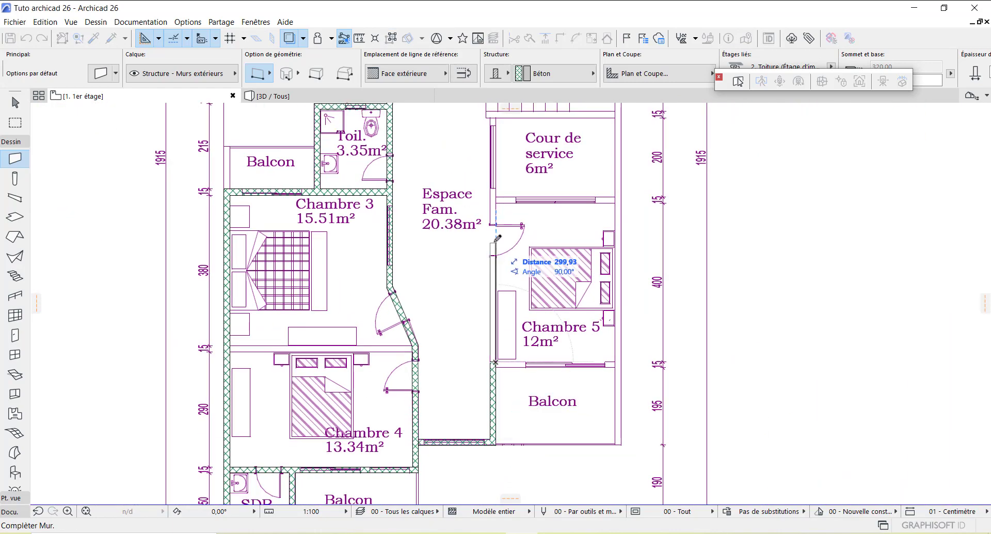
scroll(498, 242, up, 4)
scroll(521, 388, down, 5)
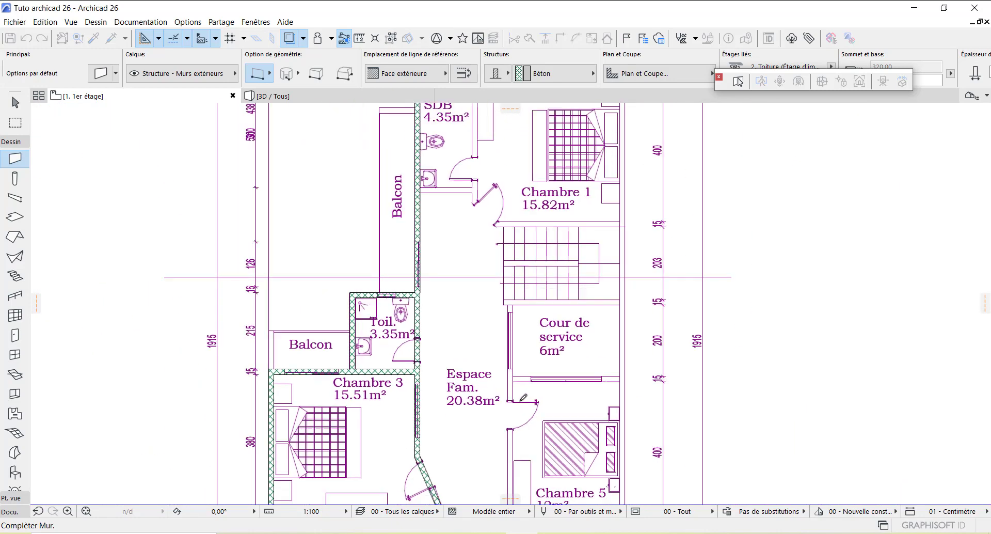
scroll(516, 412, up, 3)
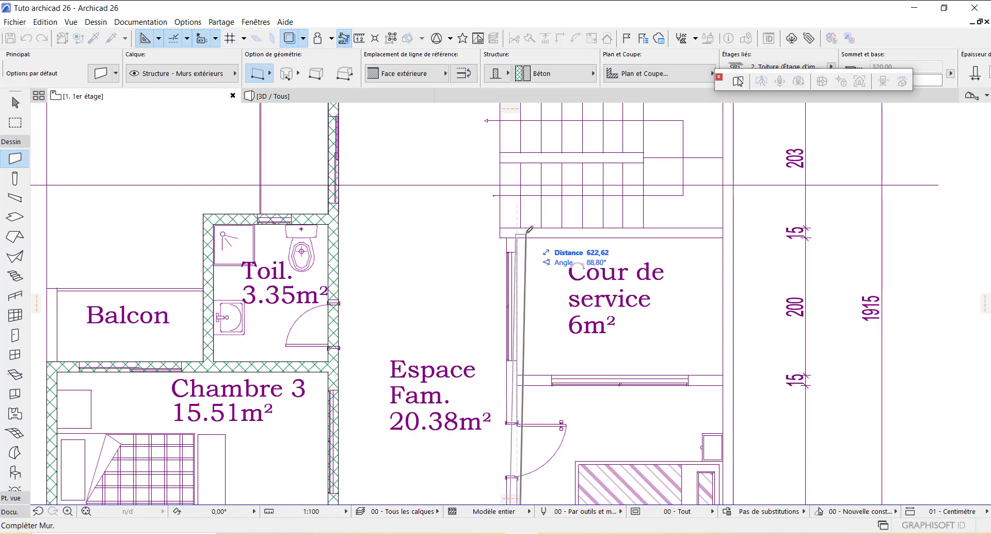
scroll(529, 229, up, 2)
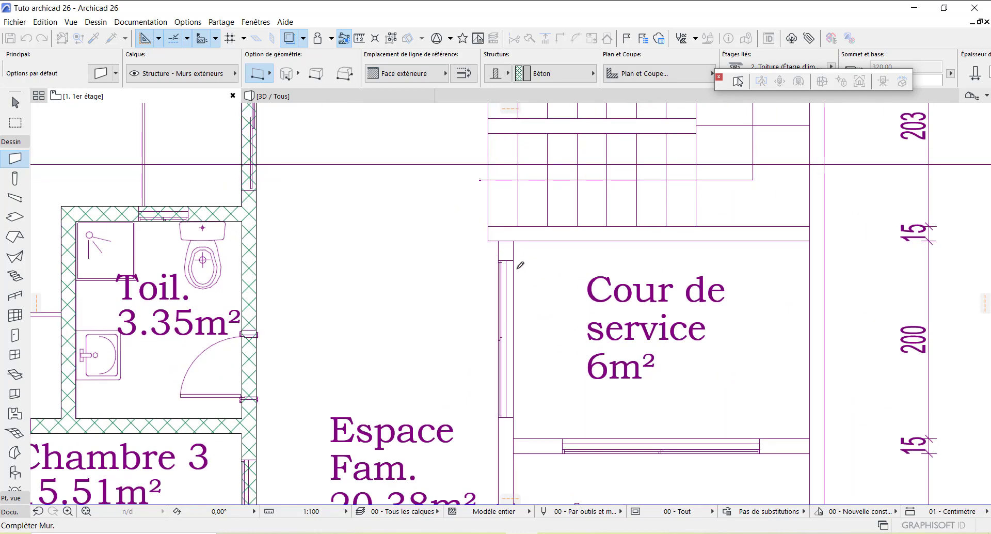
click(514, 237)
Step: Draw the horizontal window wall between Cour de service and Chambre 5, from the Espace Fam. wall to the exterior wall's inner face
scroll(549, 455, down, 1)
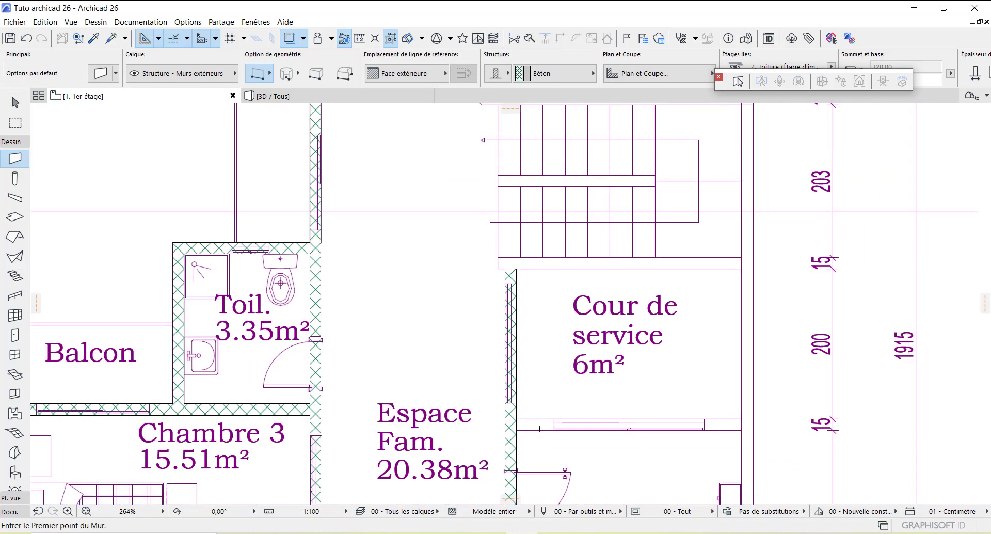
scroll(487, 411, up, 5)
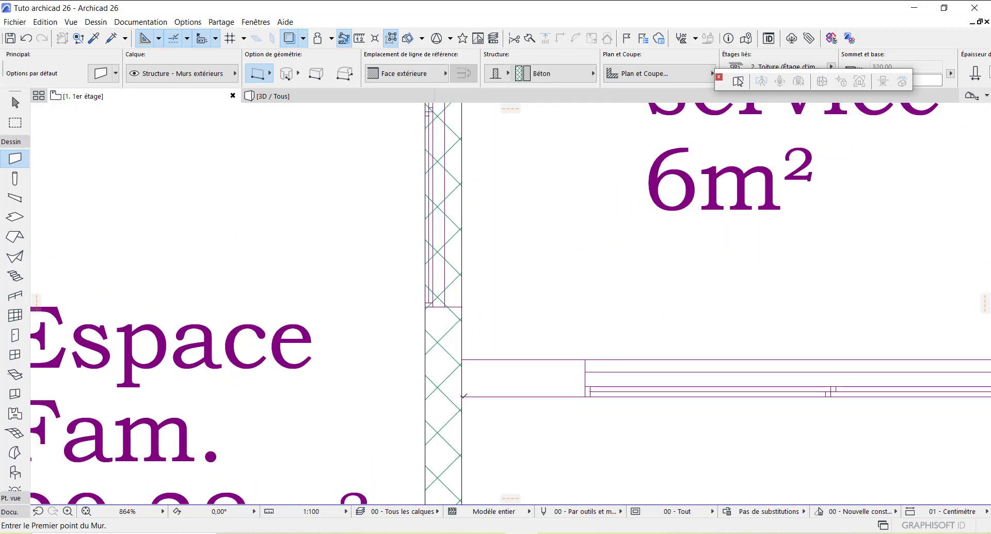
click(462, 396)
scroll(526, 415, down, 5)
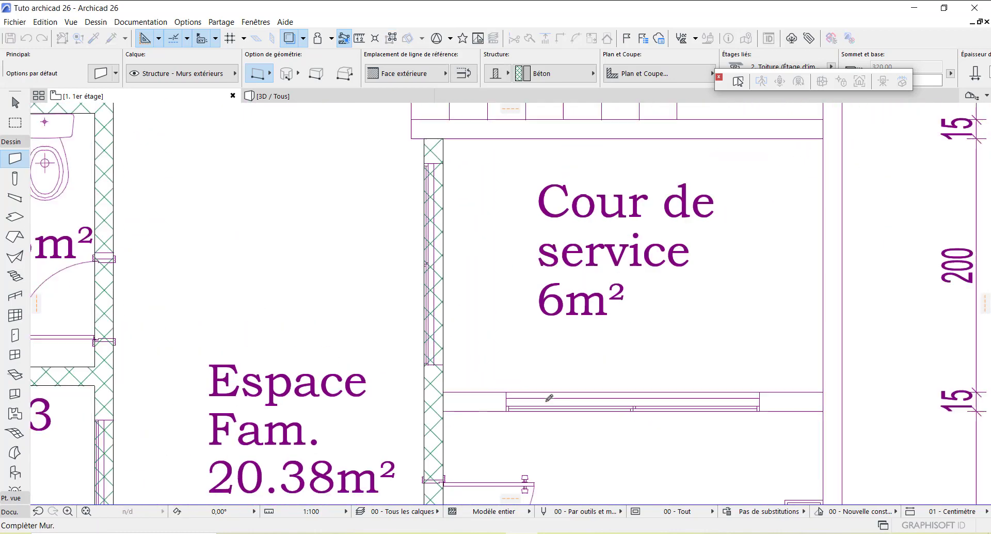
scroll(782, 407, up, 5)
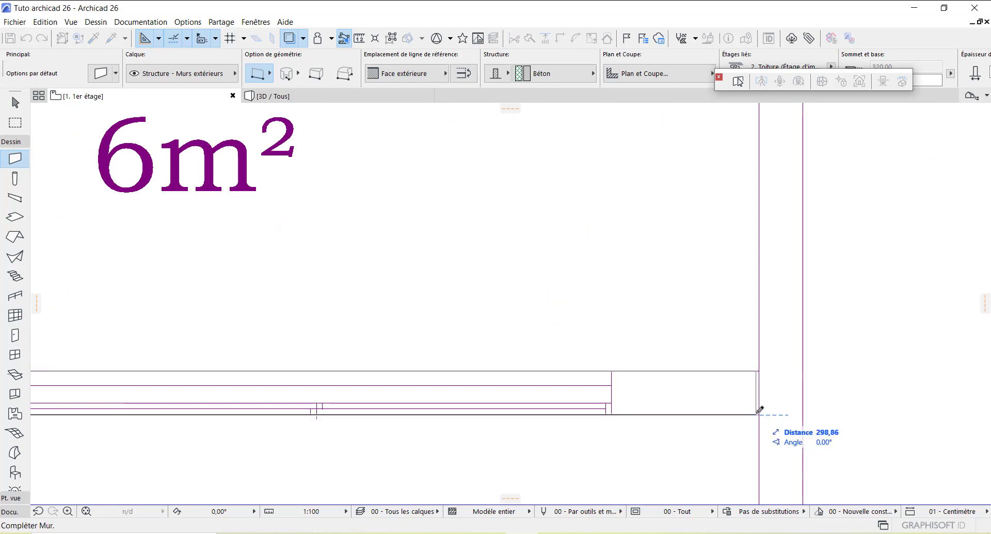
click(760, 410)
Step: Draw the horizontal wall between the staircase and Cour de service, from the staircase's outer edge to the exterior wall's inner face
scroll(626, 398, down, 5)
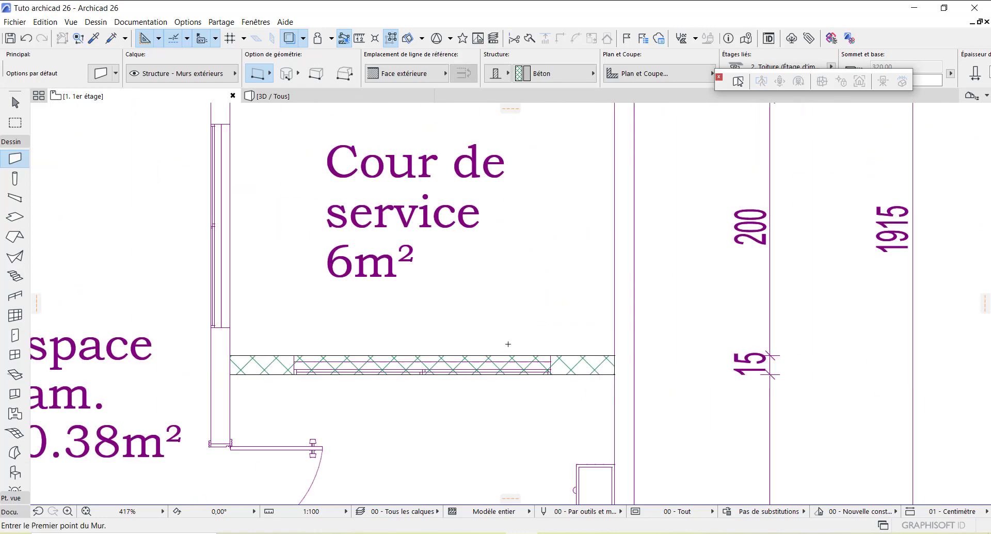
scroll(531, 357, down, 4)
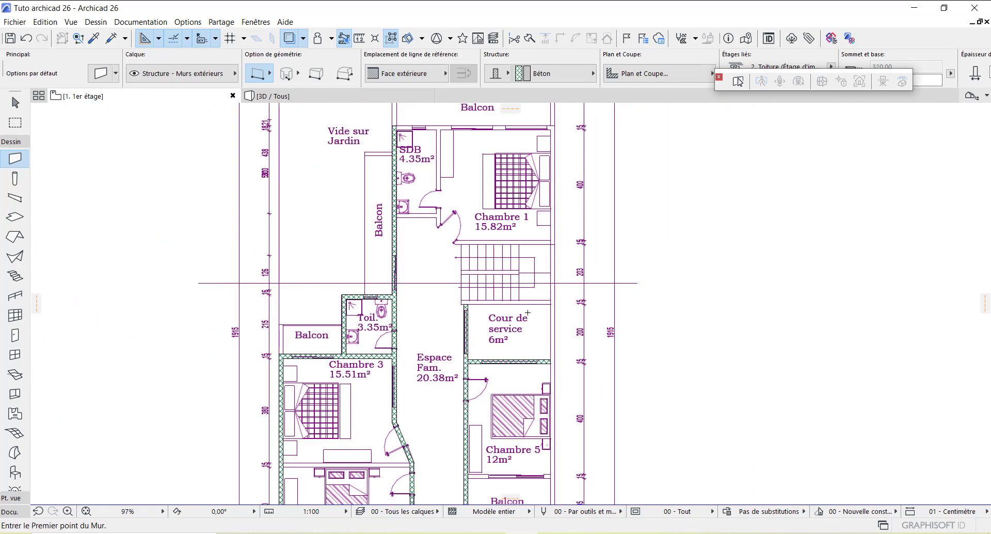
scroll(505, 309, up, 4)
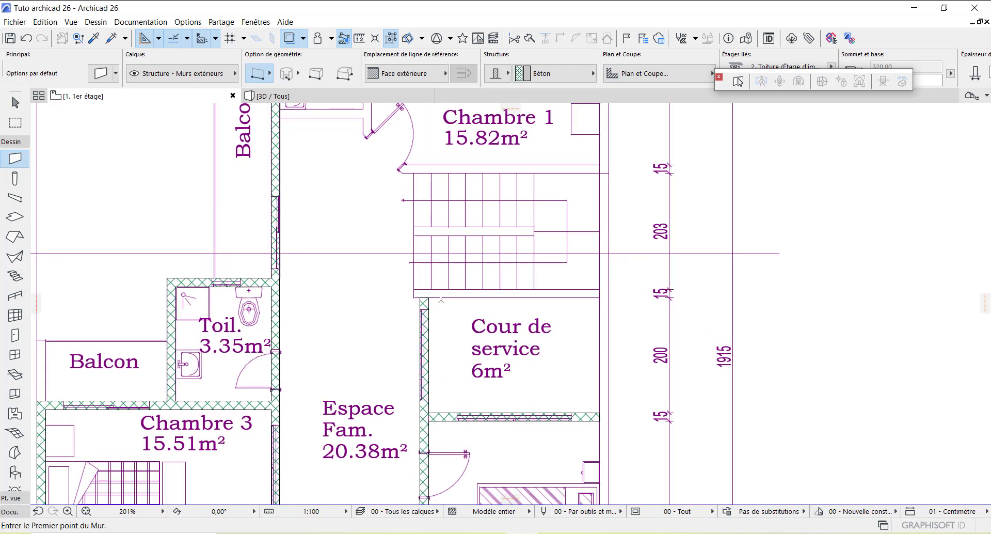
scroll(441, 300, up, 8)
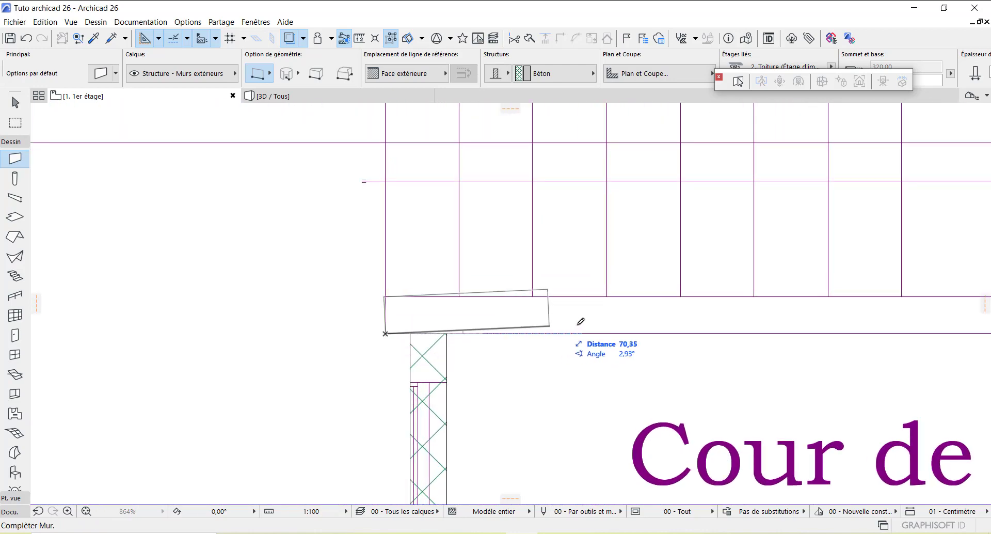
scroll(369, 332, down, 6)
scroll(617, 323, up, 4)
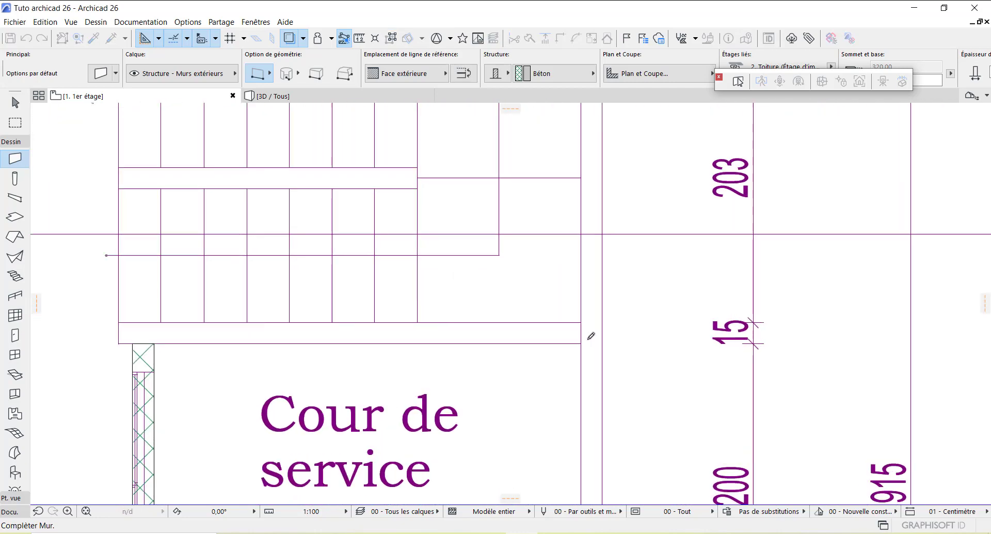
click(581, 341)
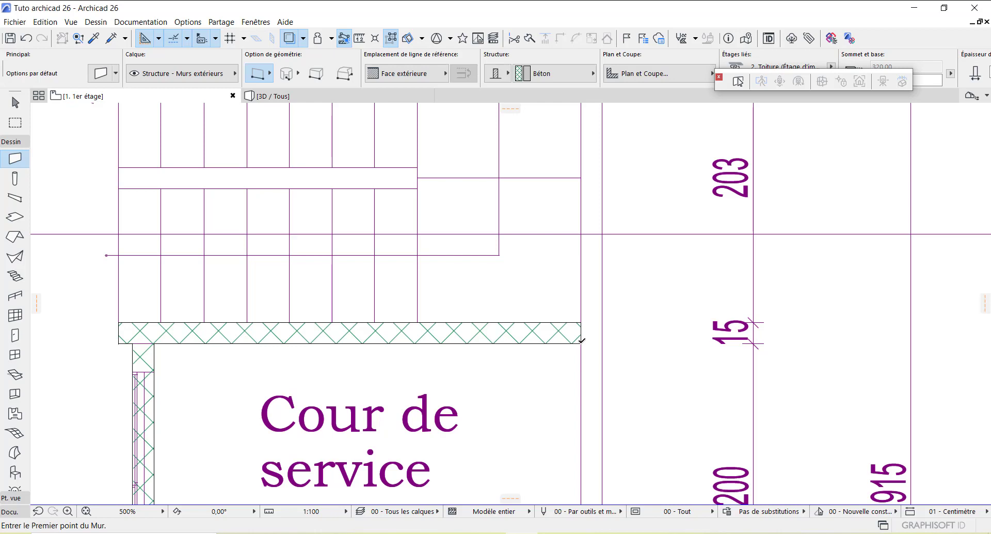
Step: Draw the exterior wall beside the staircase about 220 cm upward at 90° toward Chambre 1's lower wall, with the reference line on Face intérieure
click(582, 341)
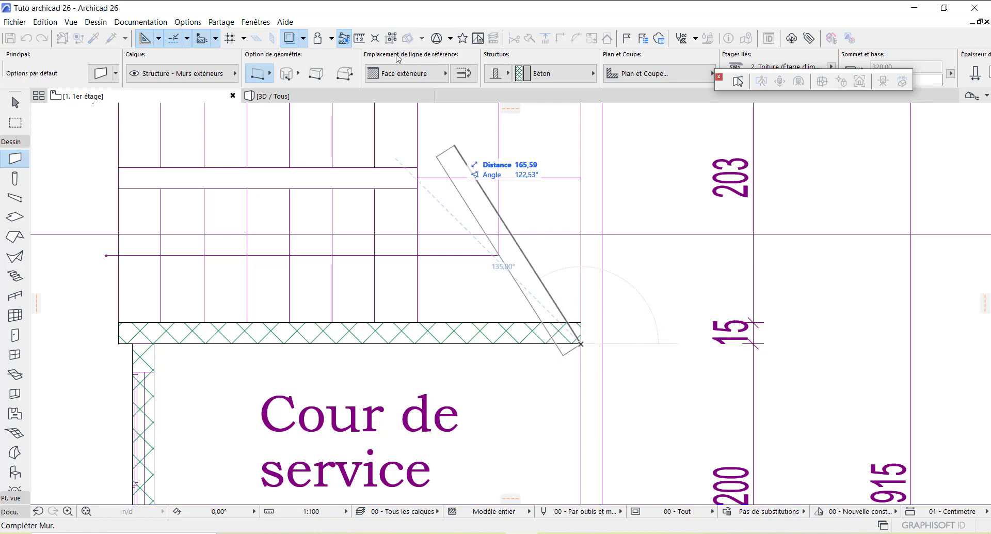
click(413, 75)
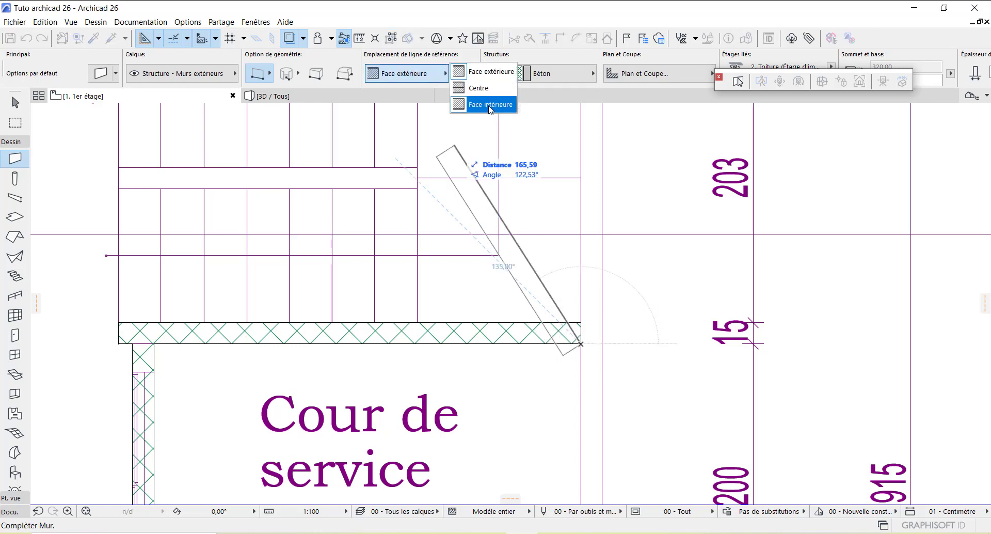
click(490, 105)
scroll(563, 273, down, 3)
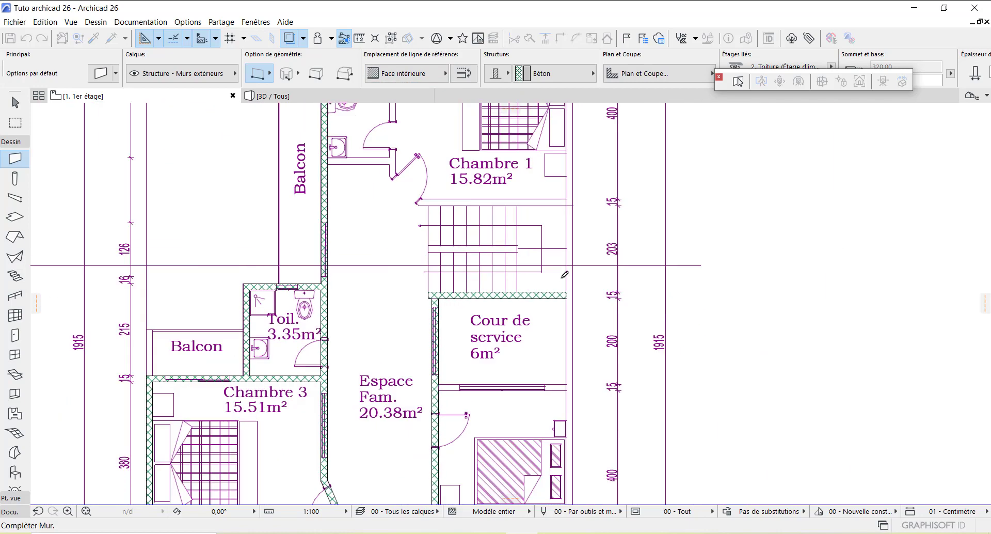
scroll(565, 274, down, 2)
scroll(573, 259, up, 4)
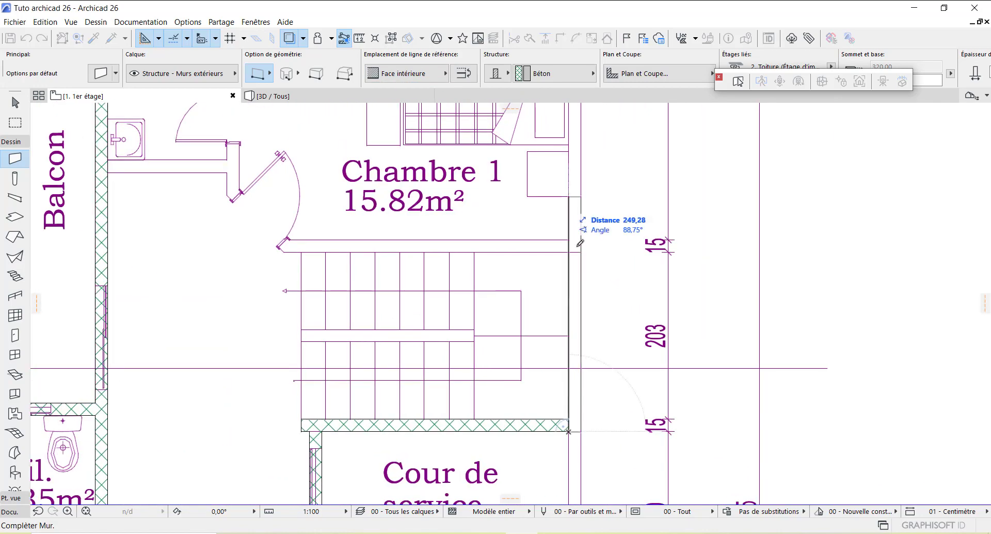
scroll(580, 243, up, 4)
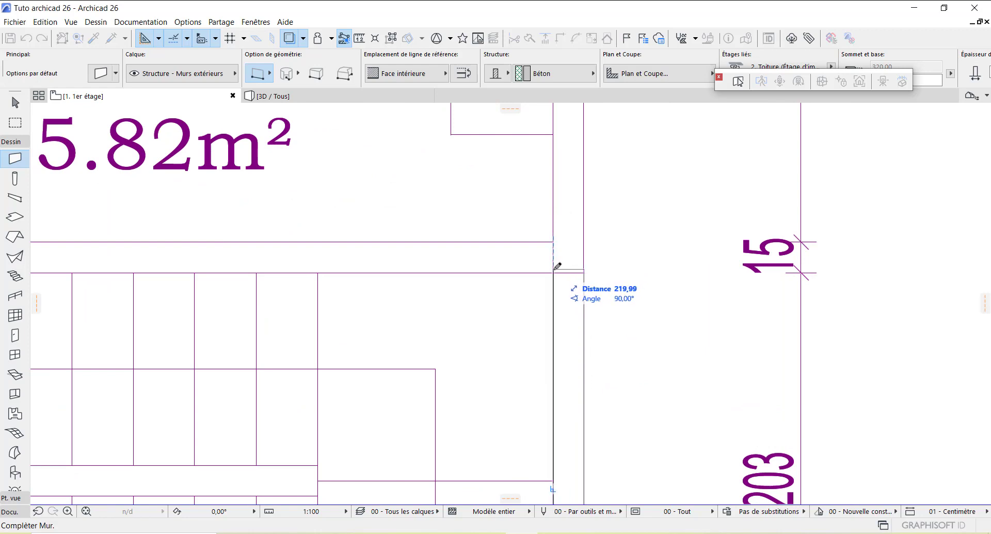
click(554, 269)
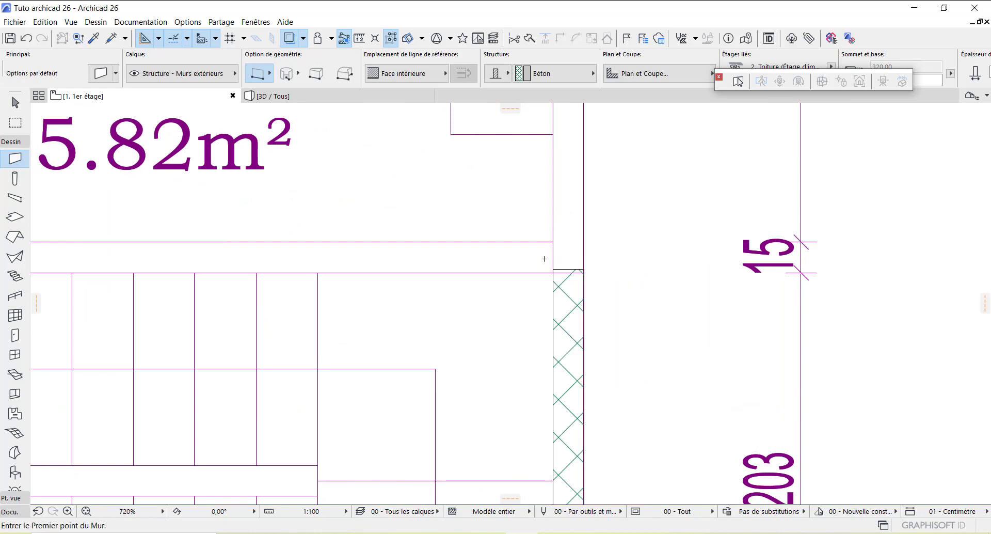
scroll(544, 259, down, 2)
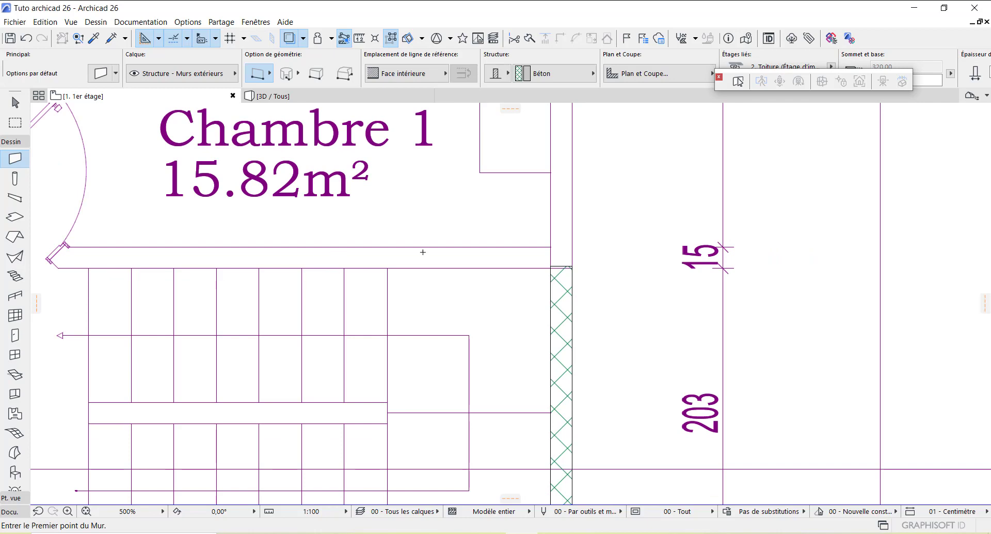
Step: Draw the diagonal wall at Chambre 1's door, about 97 cm at 135° from the staircase corner, with the reference line on Face intérieure
scroll(516, 260, down, 1)
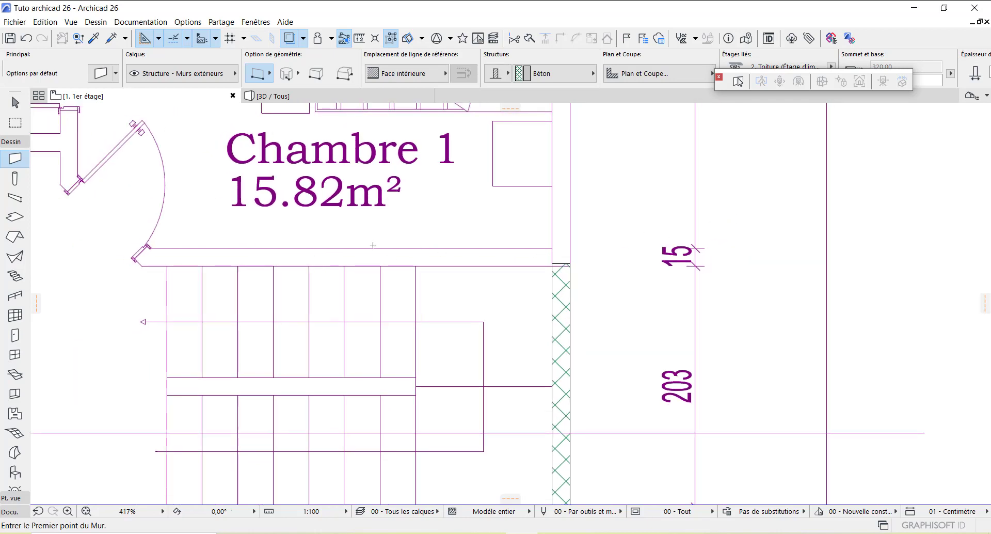
scroll(141, 262, up, 3)
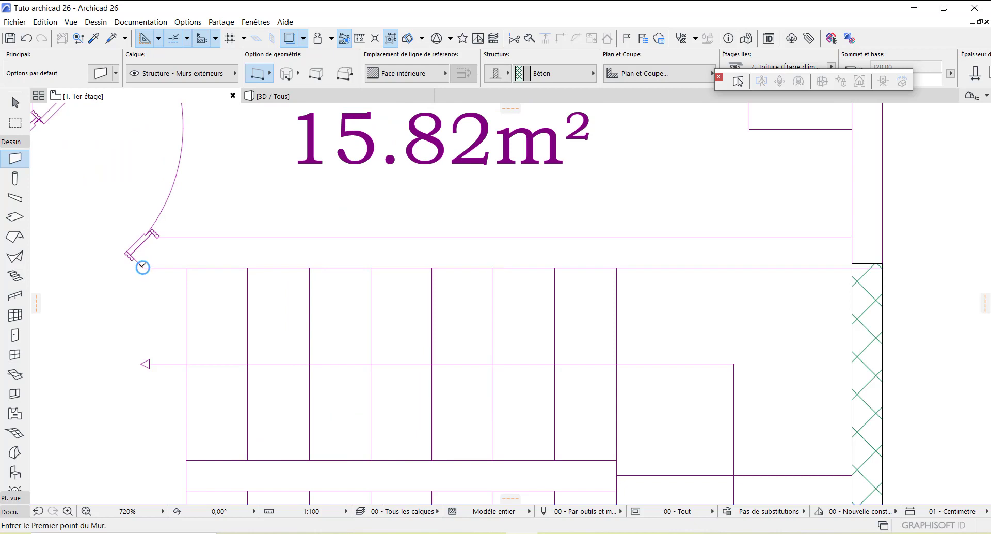
click(142, 267)
scroll(333, 275, down, 2)
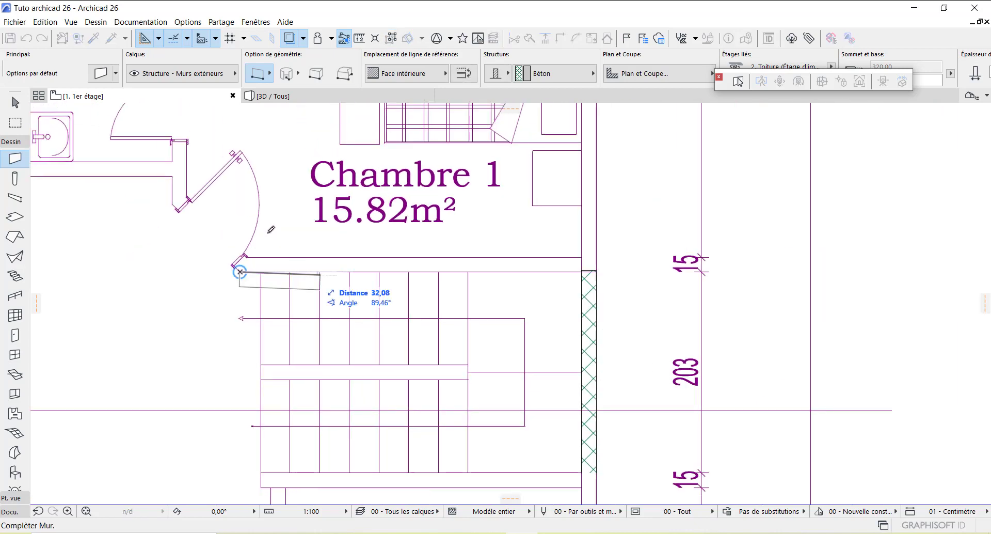
scroll(181, 203, up, 3)
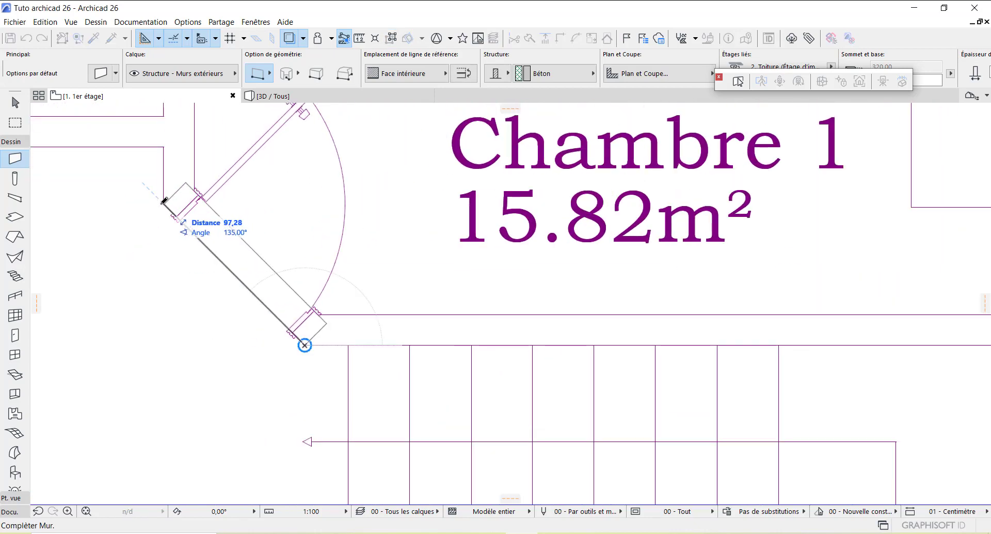
click(163, 202)
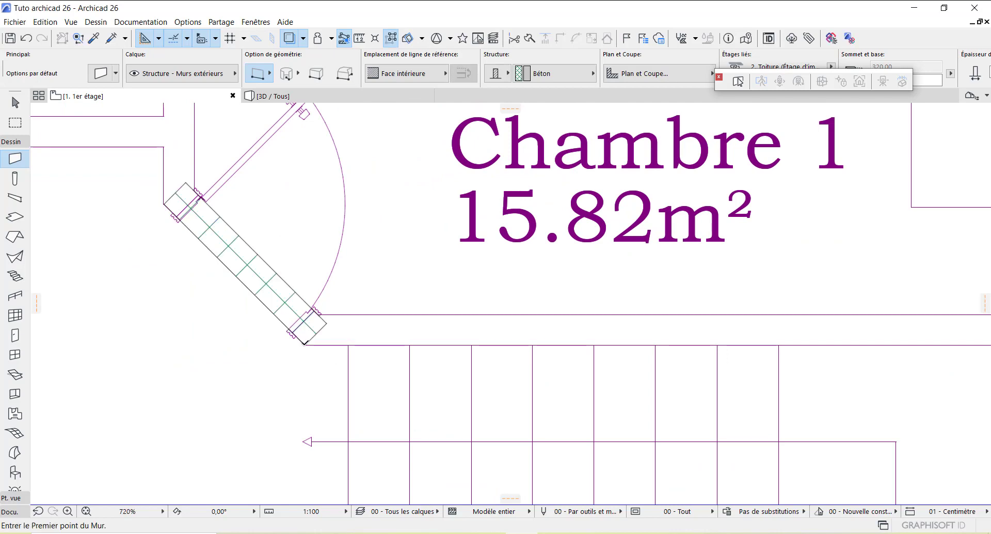
Step: Draw the horizontal wall between Chambre 1 and the staircase to the exterior wall's outer face, about 361 cm long, with the reference line on Face extérieure
click(305, 345)
scroll(287, 327, down, 2)
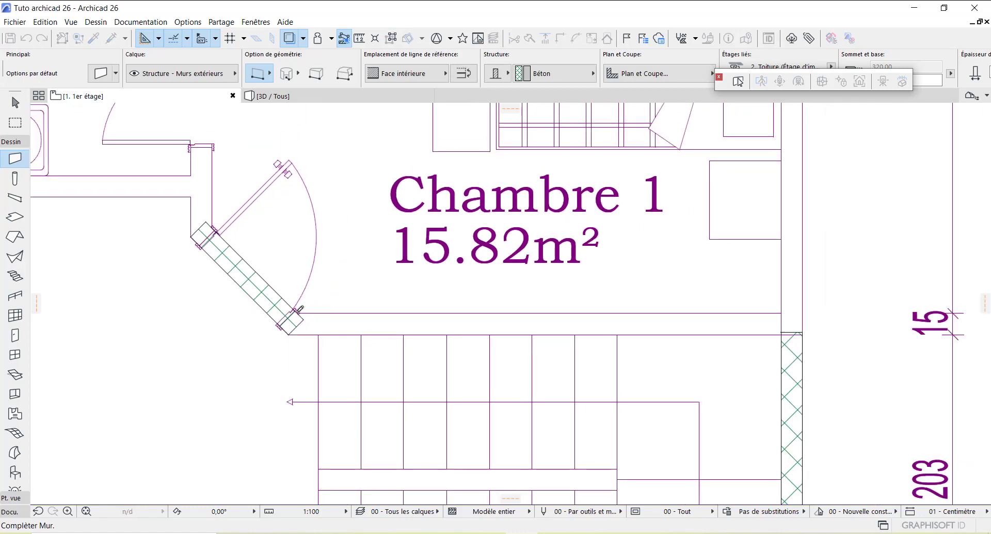
click(413, 73)
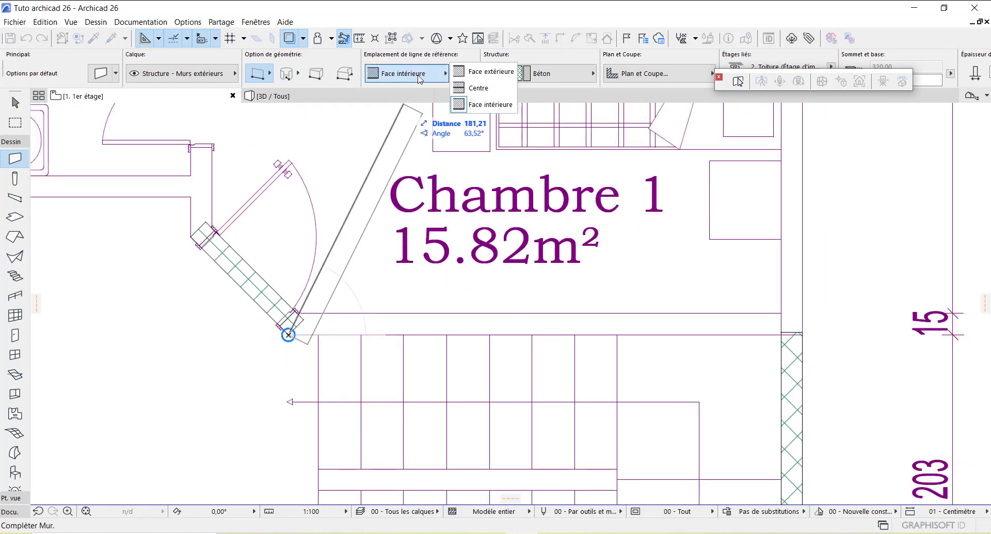
click(488, 72)
scroll(392, 329, down, 1)
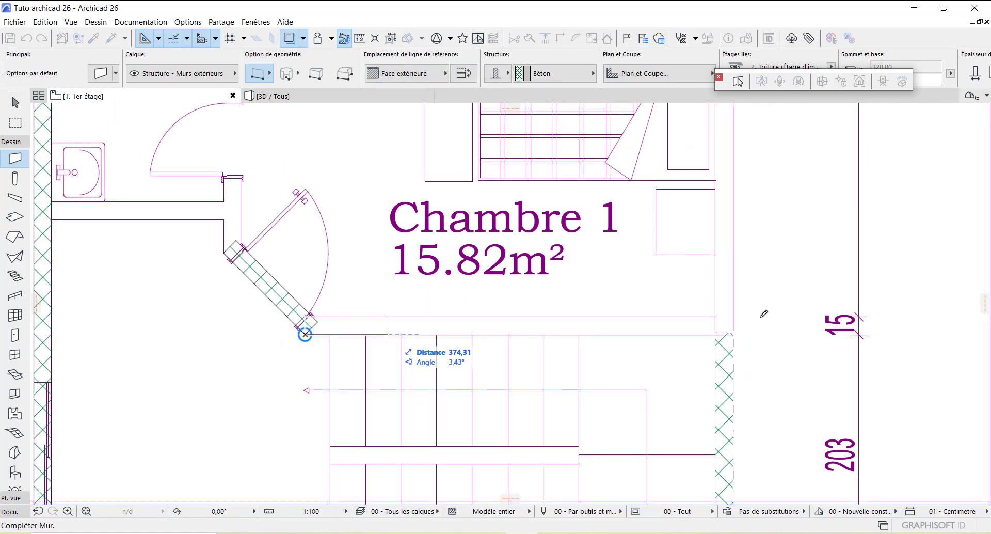
scroll(746, 332, up, 8)
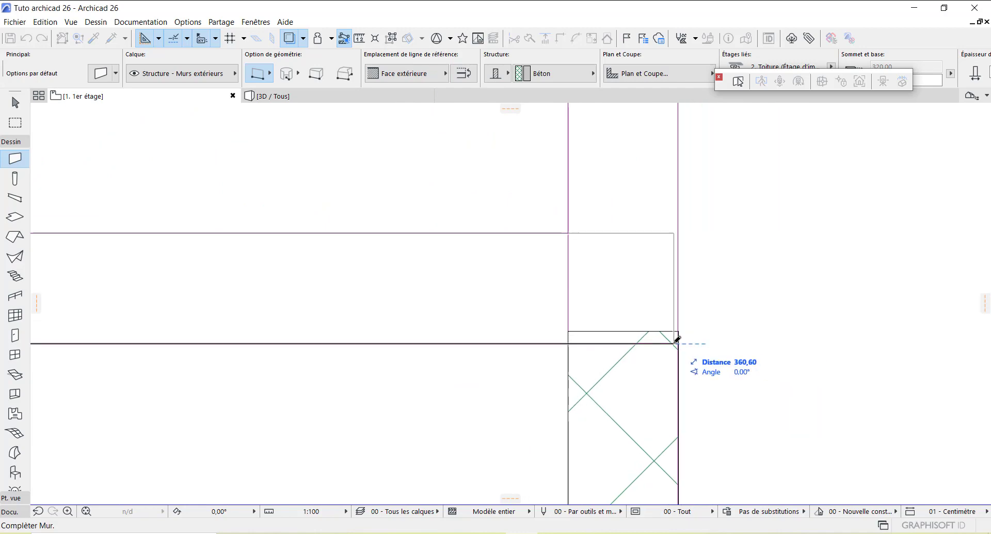
click(678, 343)
scroll(506, 341, down, 6)
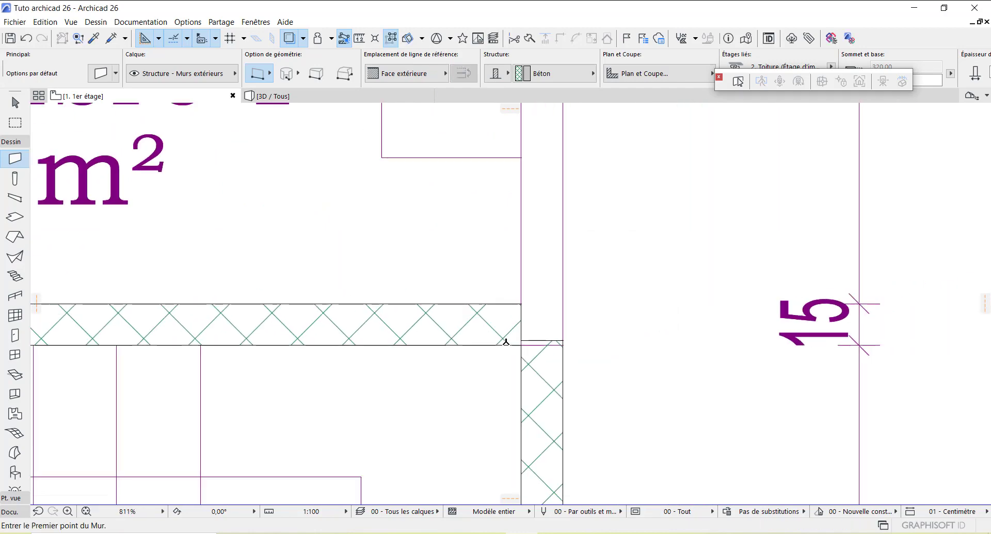
Step: Draw the exterior wall beside Chambre 1 upward from the staircase wall to the outer line of the Balcon window wall
scroll(530, 340, up, 8)
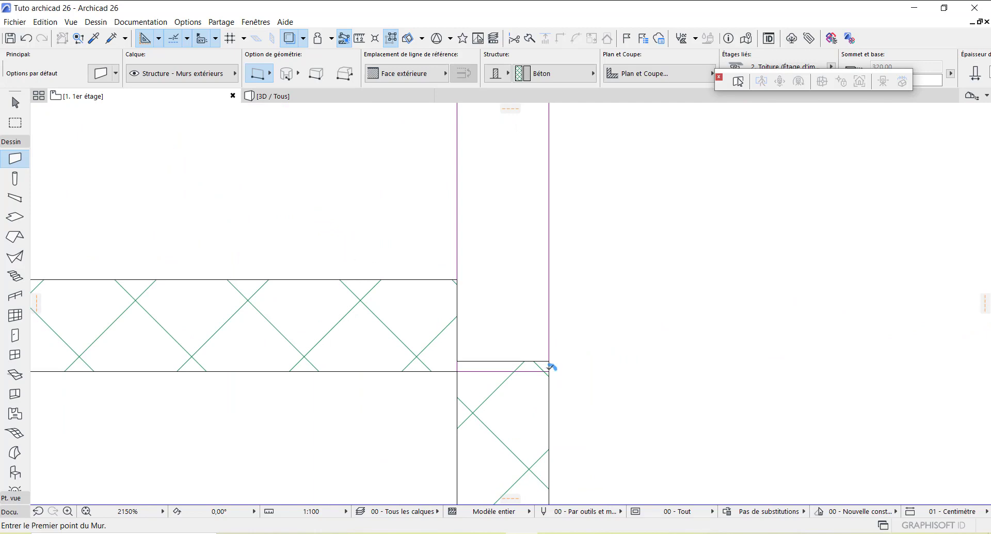
click(549, 372)
scroll(550, 363, down, 6)
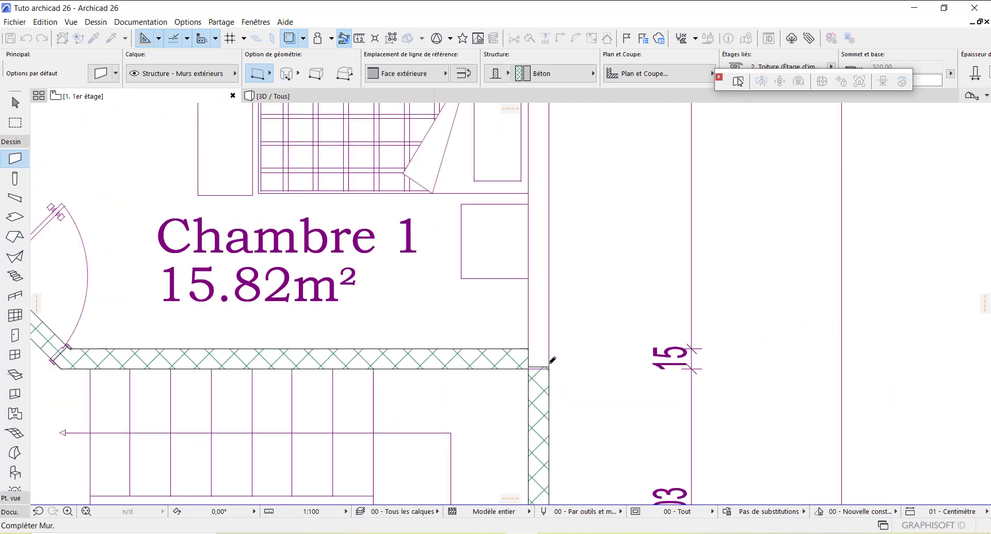
scroll(548, 152, up, 5)
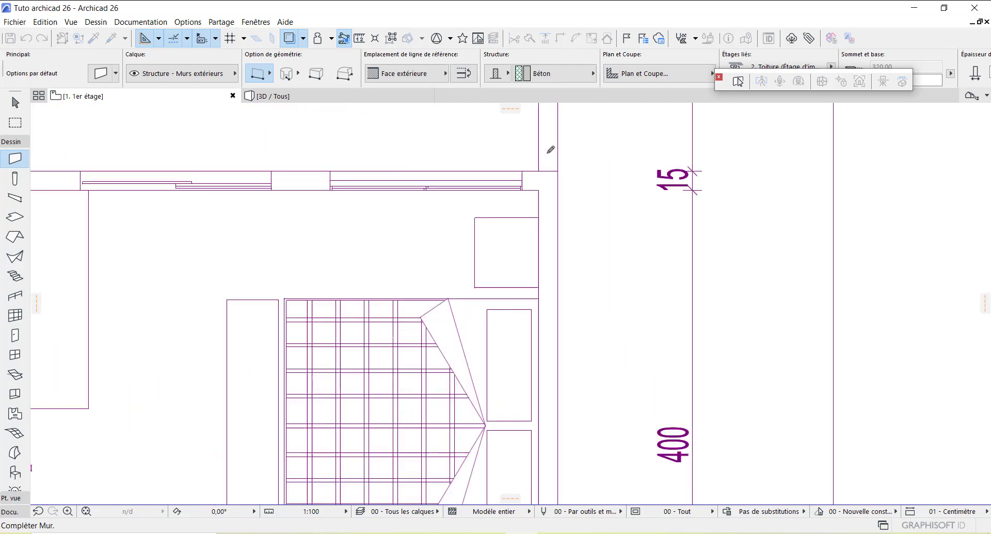
click(572, 186)
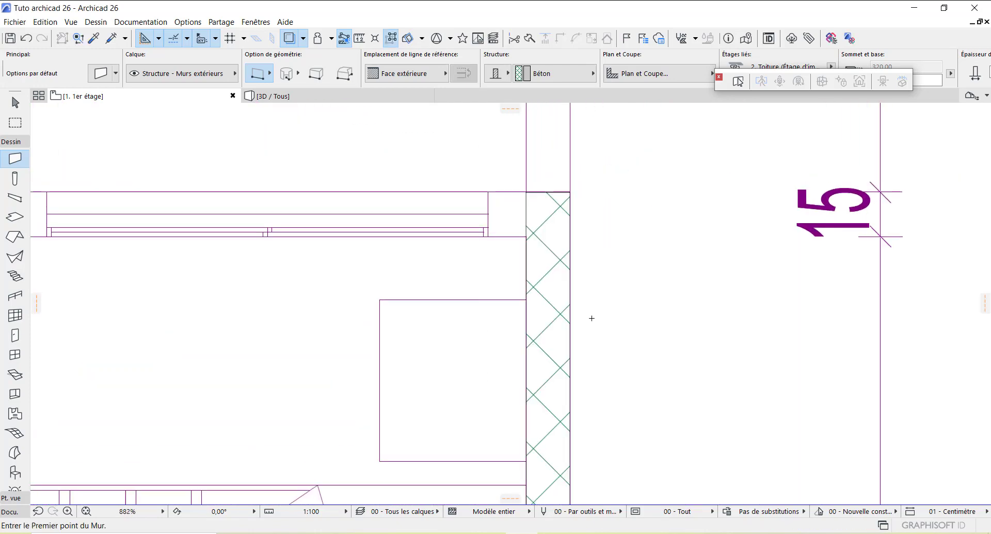
scroll(567, 300, down, 7)
Step: Draw the horizontal wall between the upper Balcon and Chambre 1 and SDB, from Chambre 1's exterior corner to the outer face of SDB's exterior wall
scroll(560, 285, up, 6)
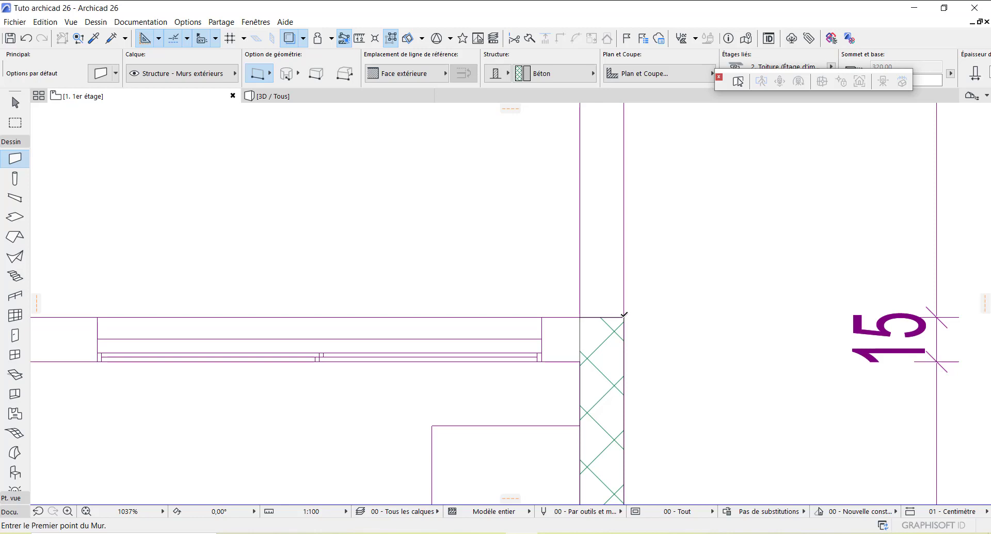
click(624, 313)
scroll(663, 313, down, 3)
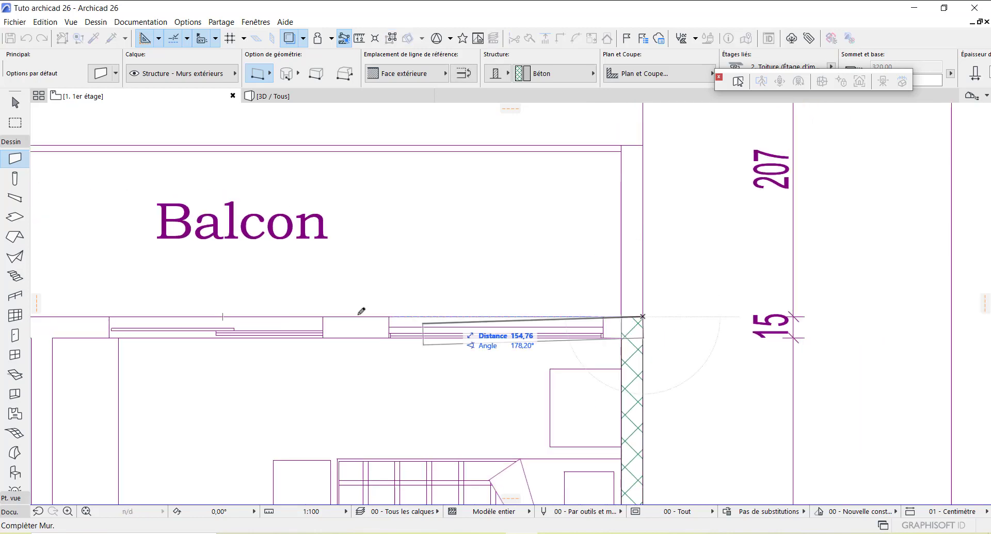
scroll(309, 323, down, 3)
scroll(196, 317, up, 5)
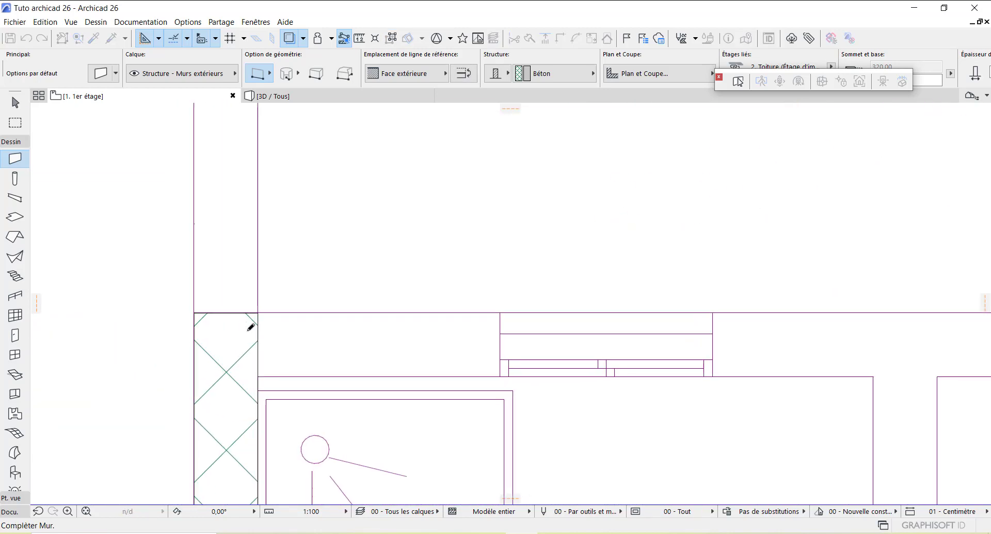
click(200, 312)
scroll(206, 310, down, 3)
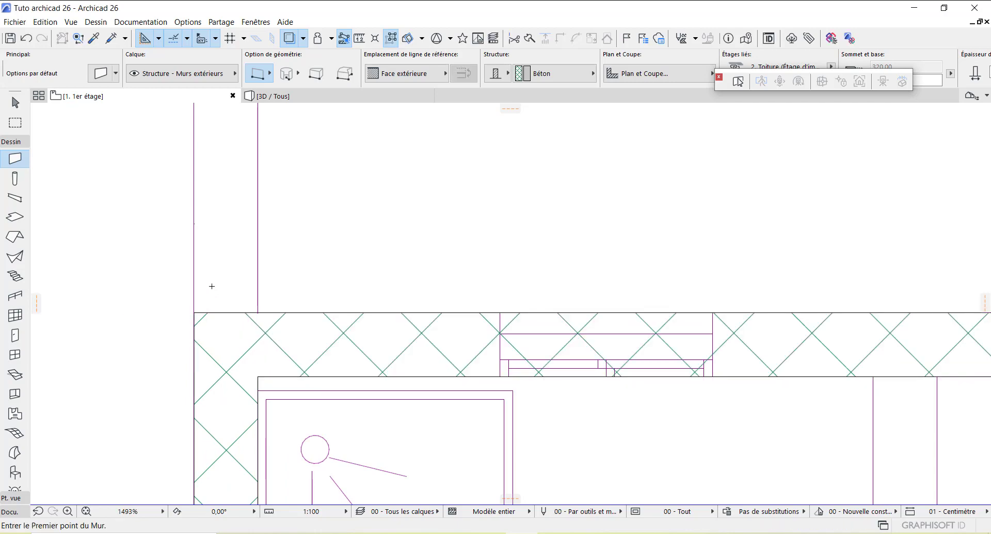
scroll(437, 254, down, 4)
scroll(428, 309, down, 1)
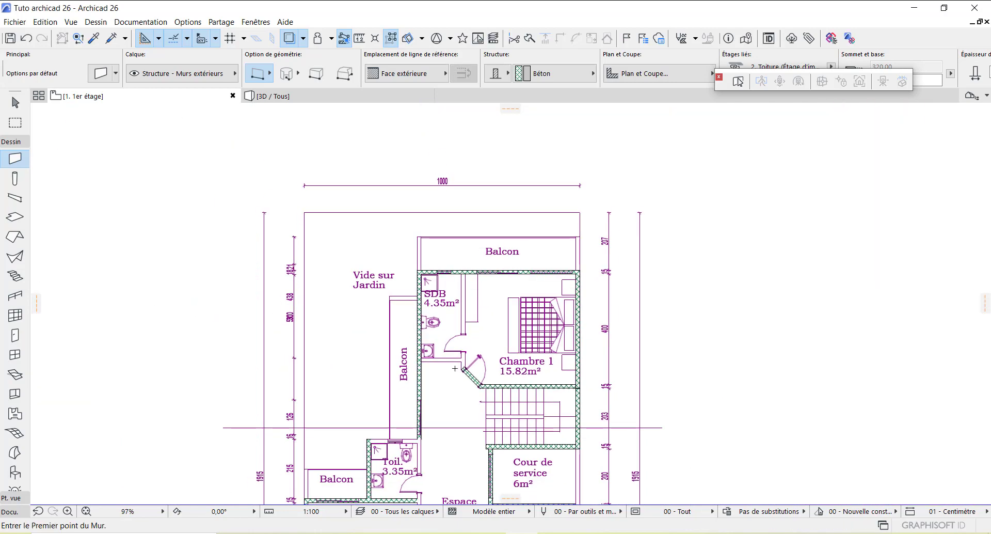
Step: Draw SDB's lower horizontal wall from the exterior wall's inner face to the partition line beside the SDB door
scroll(426, 365, up, 4)
scroll(369, 353, up, 8)
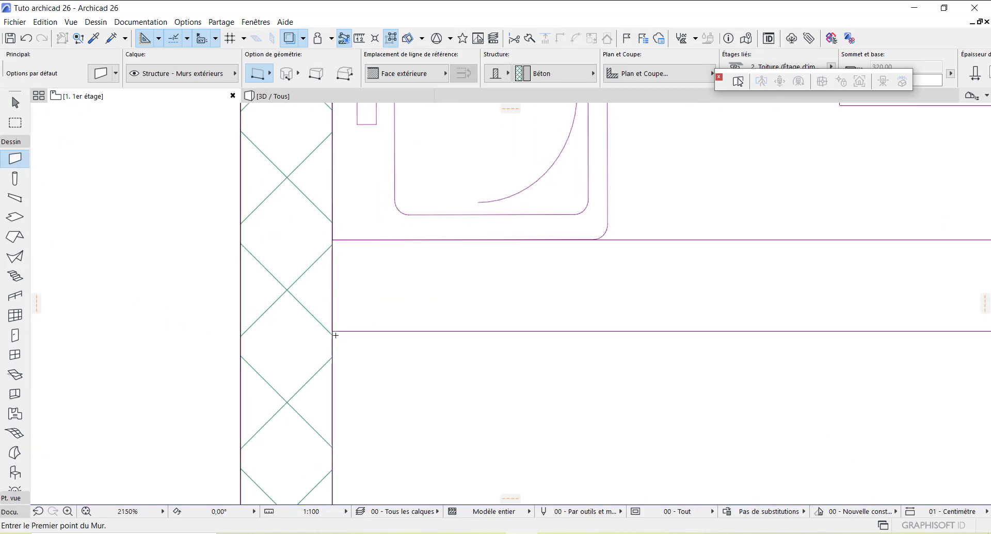
click(332, 330)
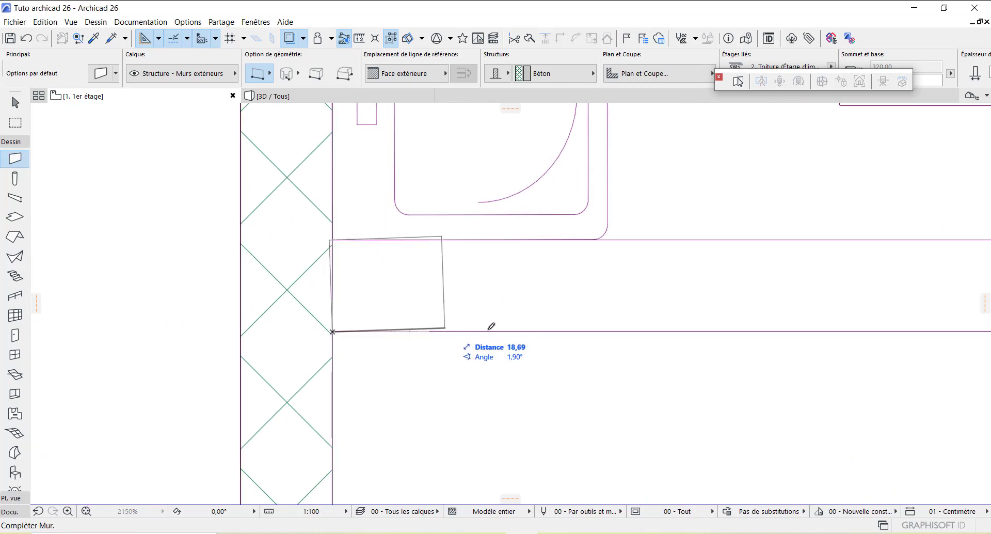
scroll(327, 328, down, 5)
scroll(333, 328, down, 2)
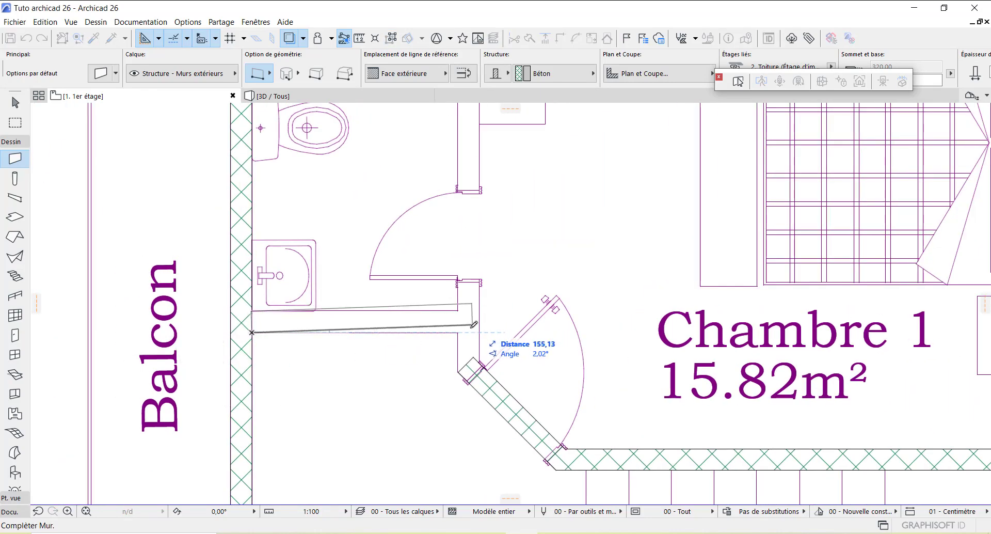
scroll(465, 335, up, 3)
click(440, 336)
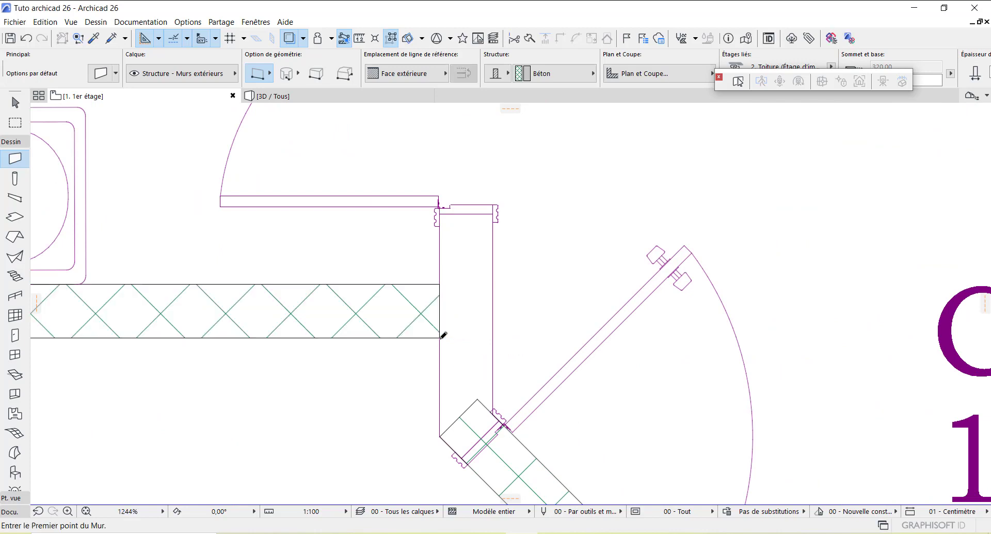
Step: Draw the vertical wall between SDB and Chambre 1, about 346 cm at 90°, from the Balcon wall down to the diagonal wall's corner
scroll(442, 432, up, 2)
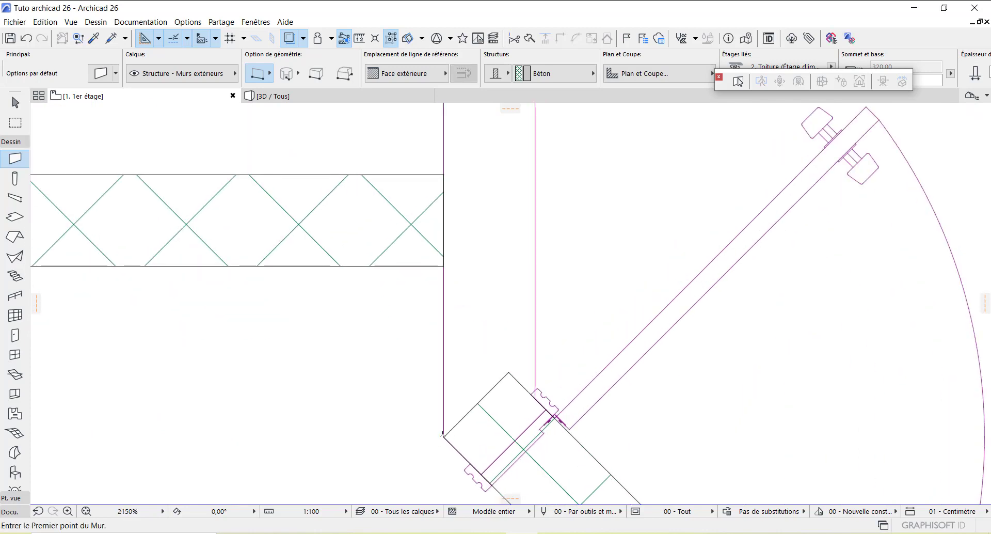
scroll(491, 364, down, 2)
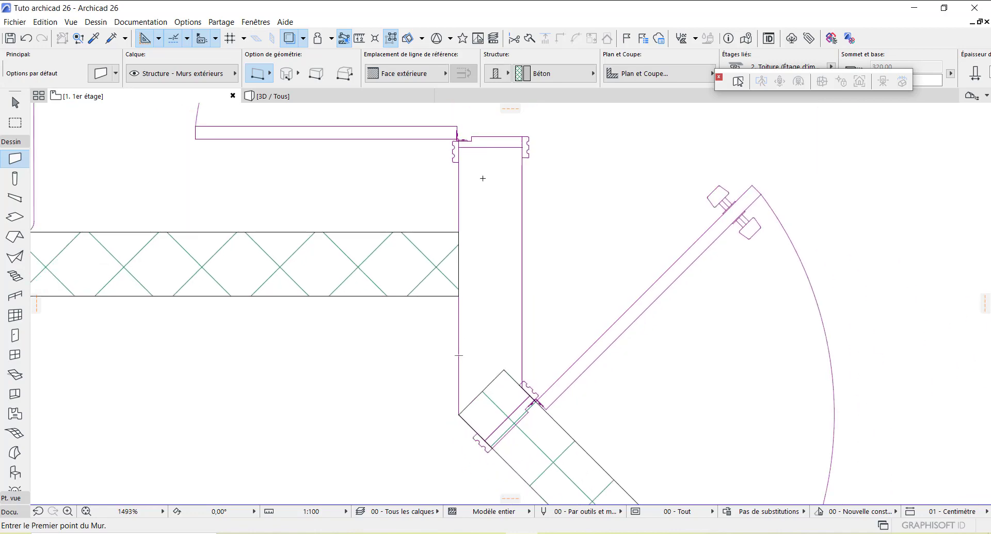
scroll(503, 335, down, 12)
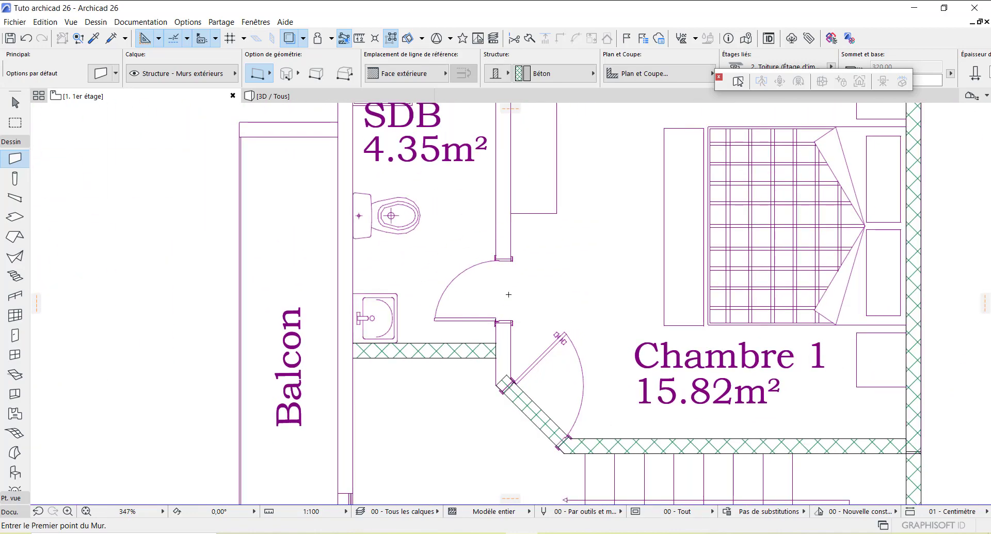
scroll(507, 277, down, 2)
scroll(459, 215, up, 11)
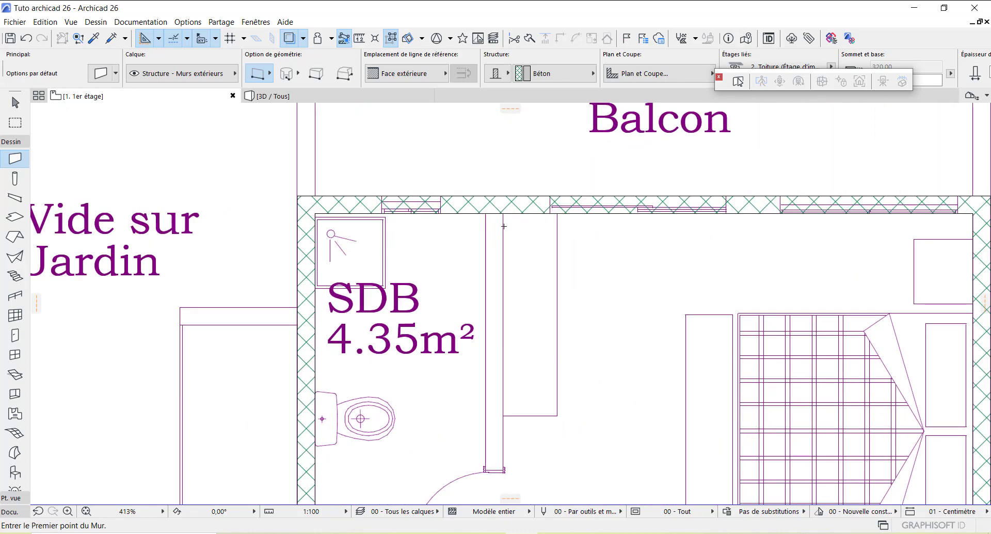
click(453, 197)
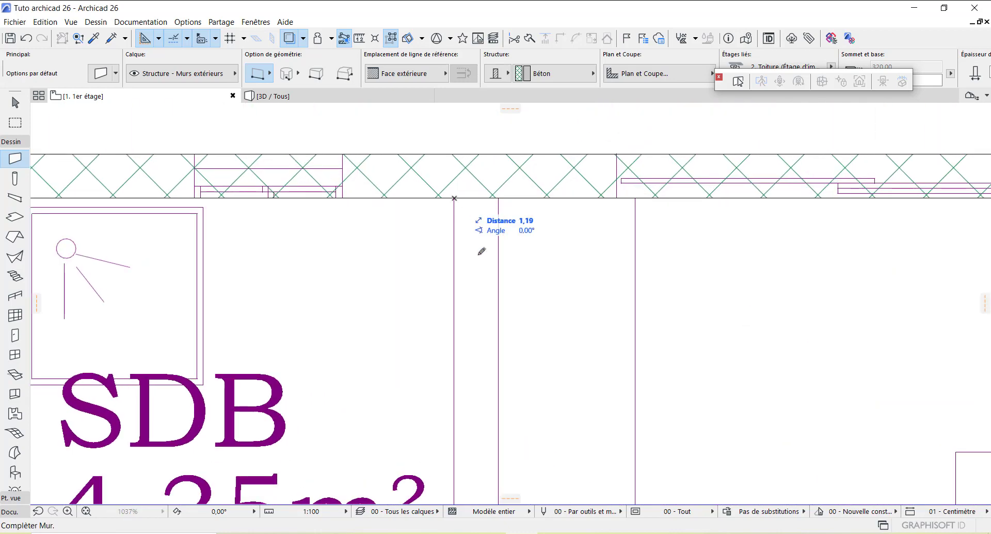
scroll(465, 289, down, 6)
scroll(466, 319, down, 3)
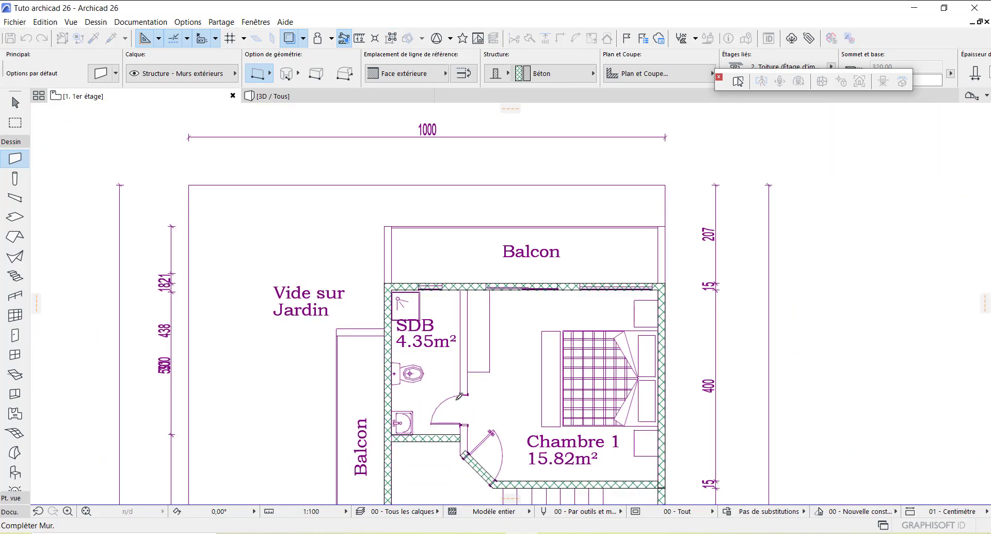
scroll(462, 408, up, 11)
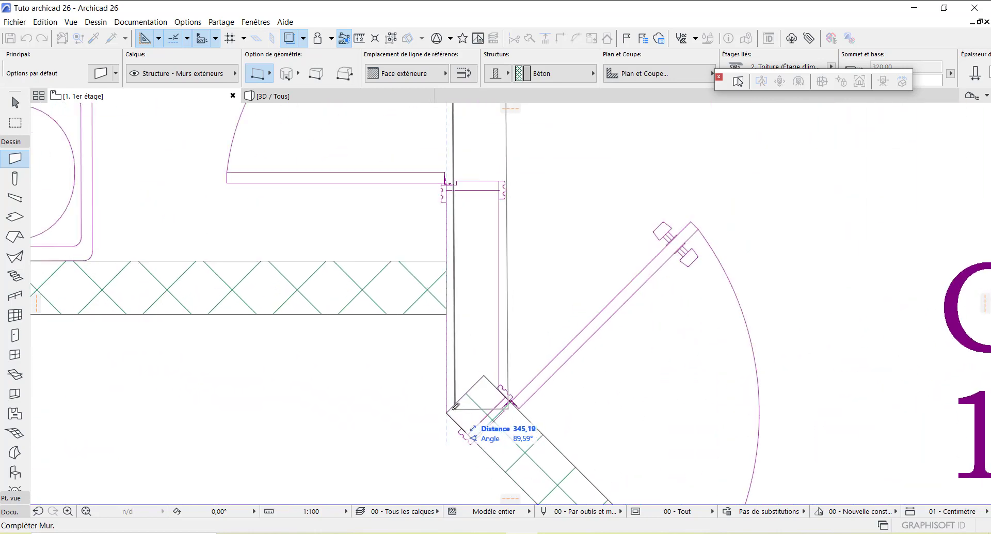
scroll(455, 415, up, 6)
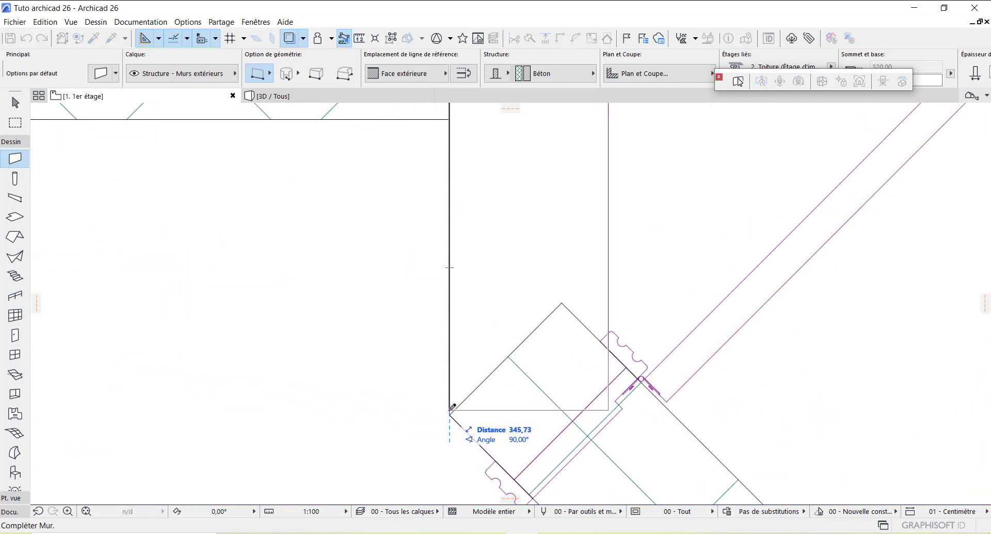
click(457, 407)
scroll(493, 302, down, 3)
scroll(496, 303, down, 3)
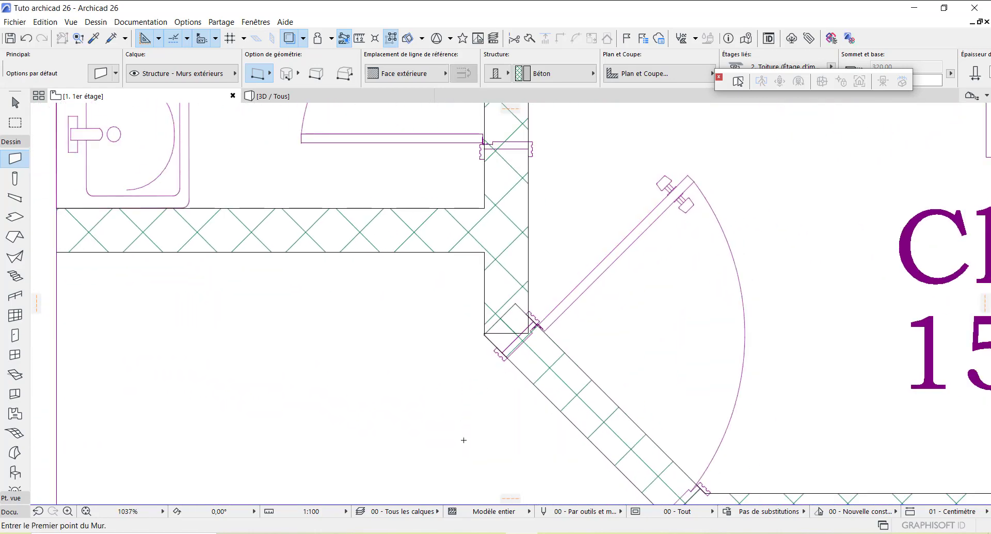
Step: Intersect the vertical wall between SDB and Chambre 1 with the diagonal wall at Chambre 1's door to clean up their corner
key(Escape)
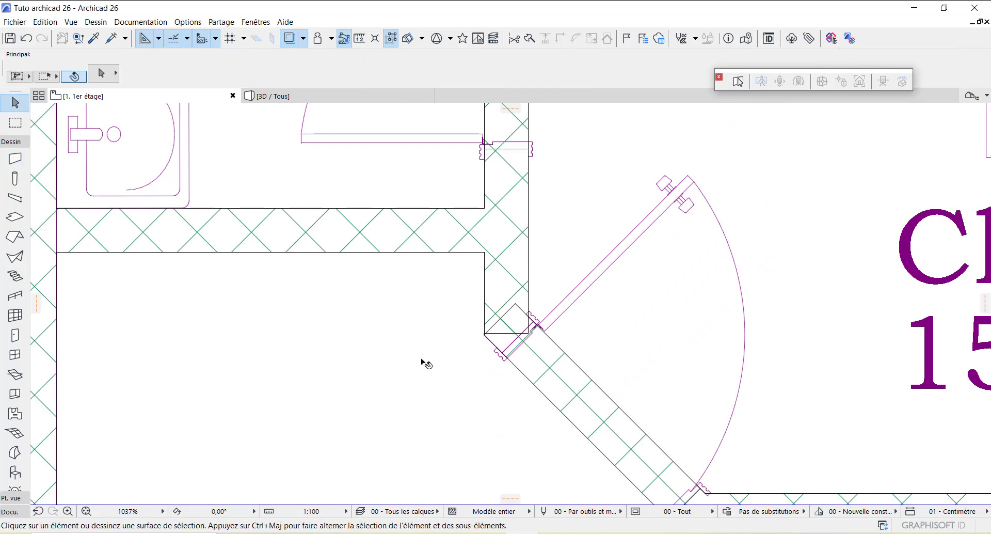
click(498, 298)
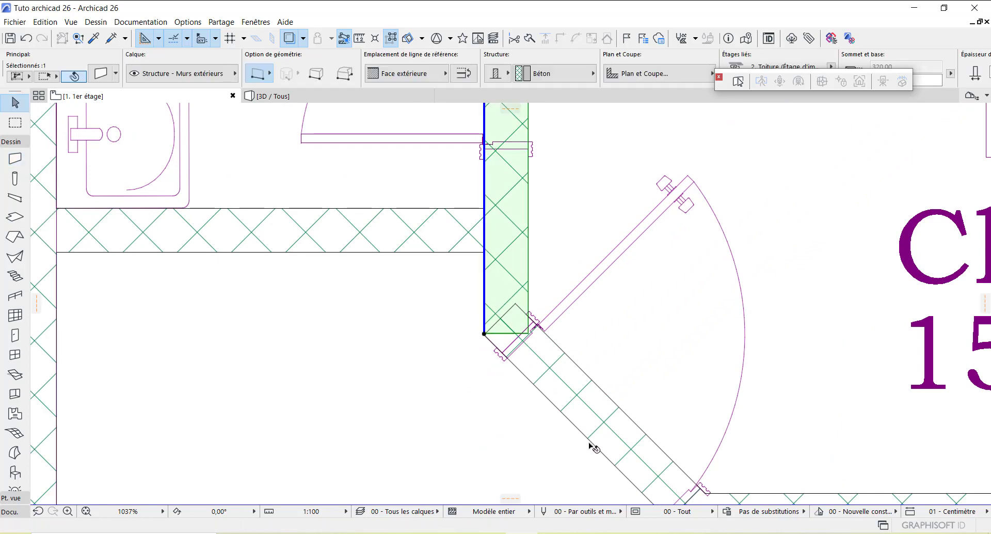
shift+click(569, 402)
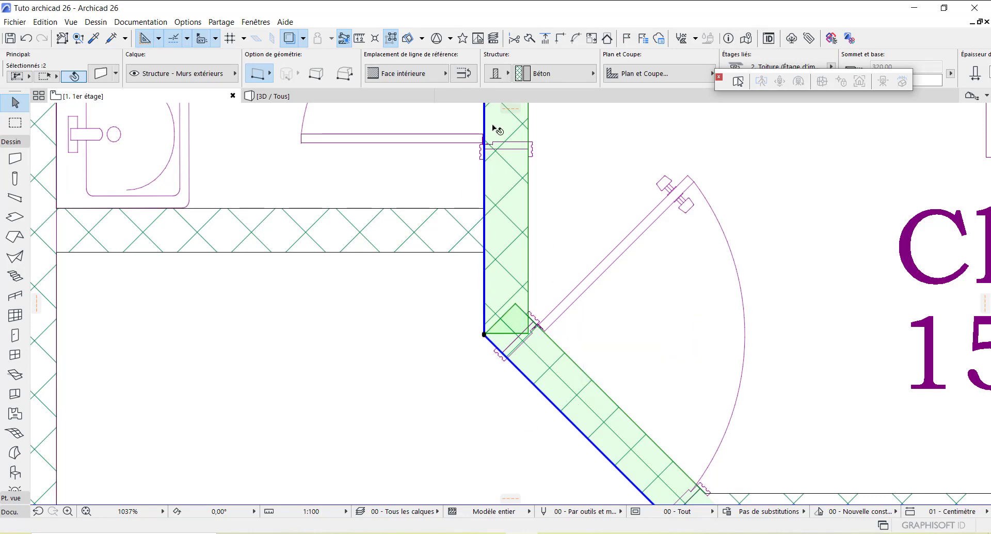
click(561, 39)
scroll(382, 253, down, 5)
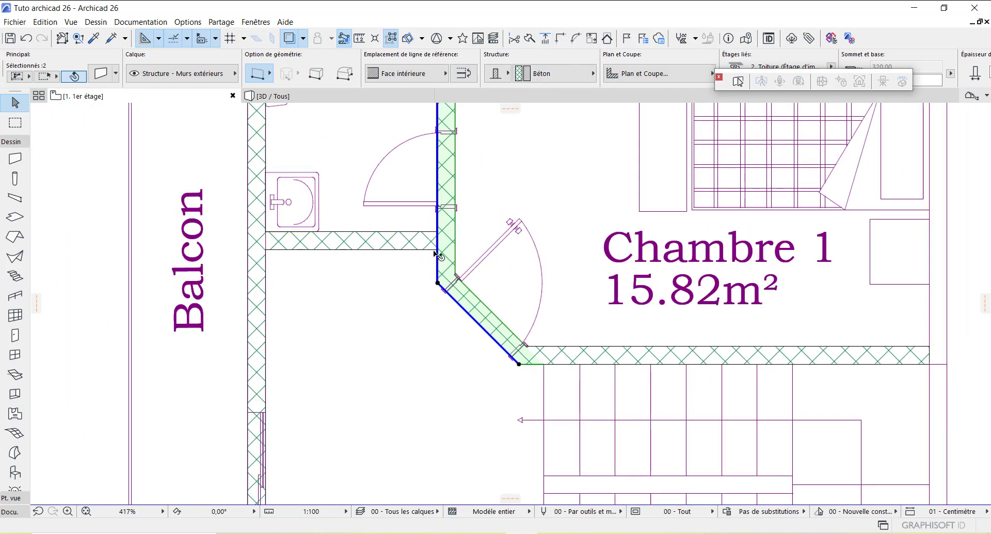
click(410, 352)
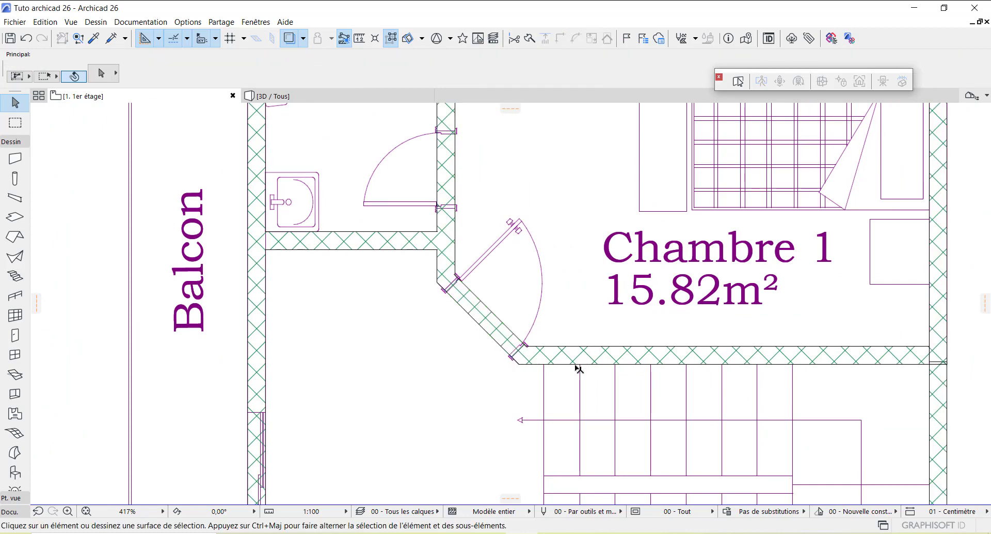
Step: Intersect the diagonal wall at Chambre 1's door with the horizontal wall between Chambre 1 and the staircase
scroll(579, 368, up, 5)
click(485, 354)
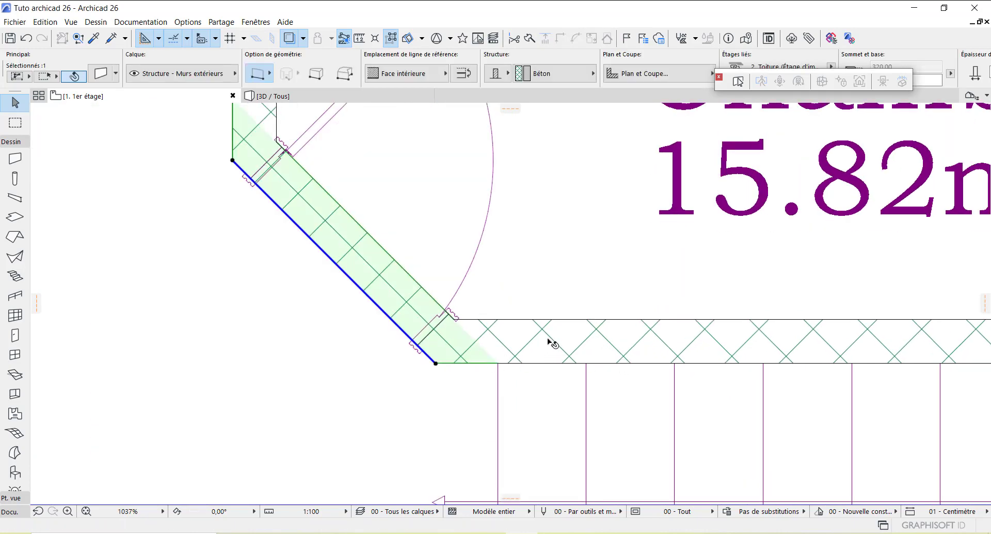
click(620, 330)
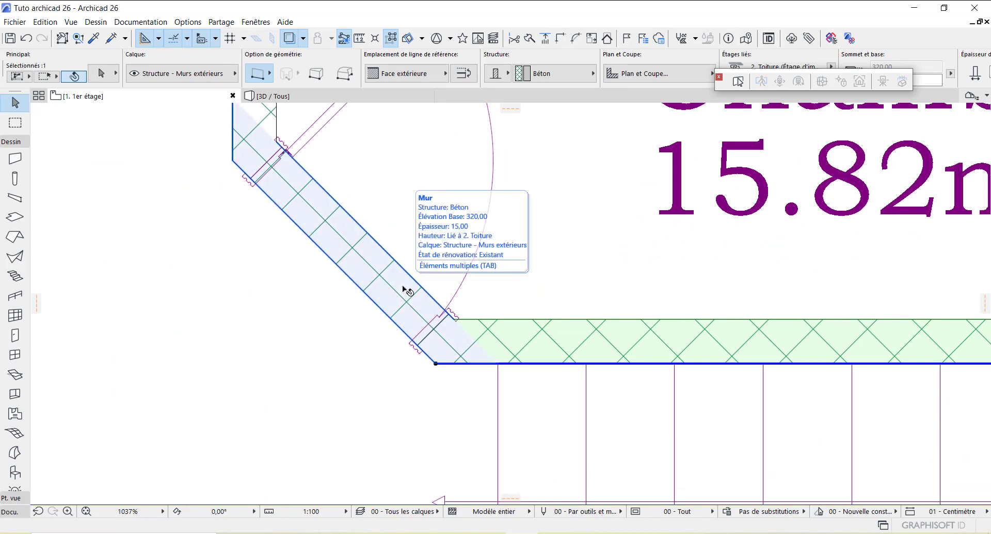
shift+click(404, 289)
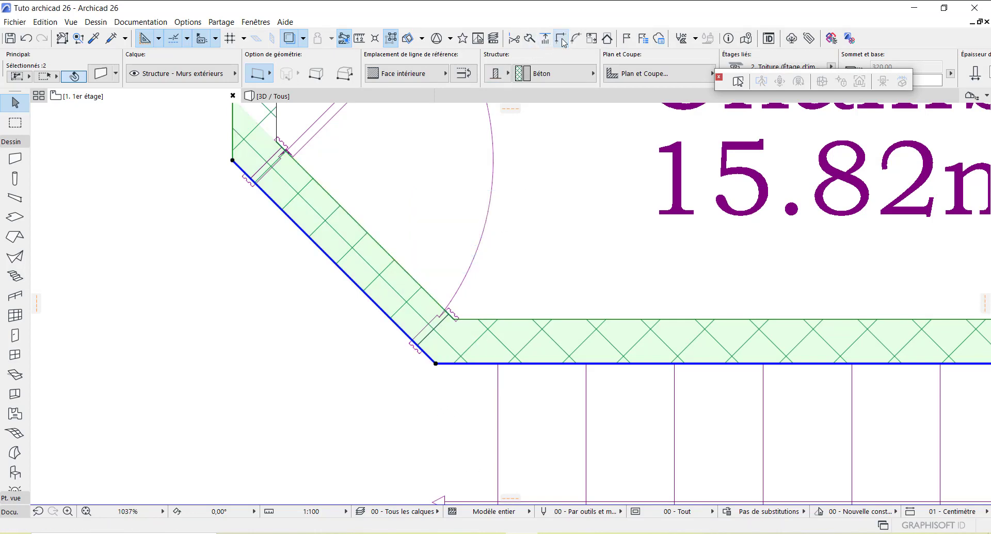
scroll(370, 395, down, 6)
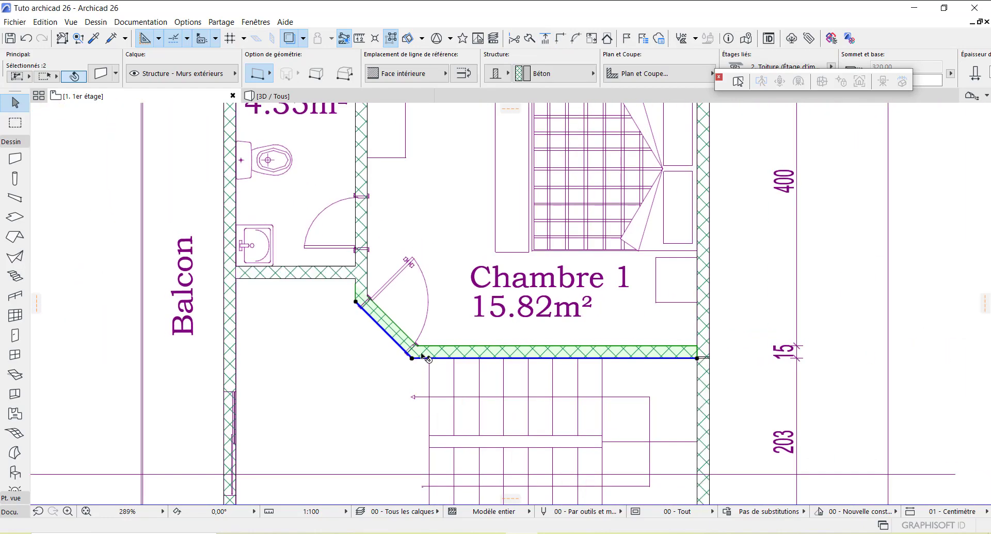
key(Escape)
Step: Intersect the vertical wall between Chambre 3 and Espace Fam. with the slanted wall at Chambre 3's door
scroll(527, 302, down, 6)
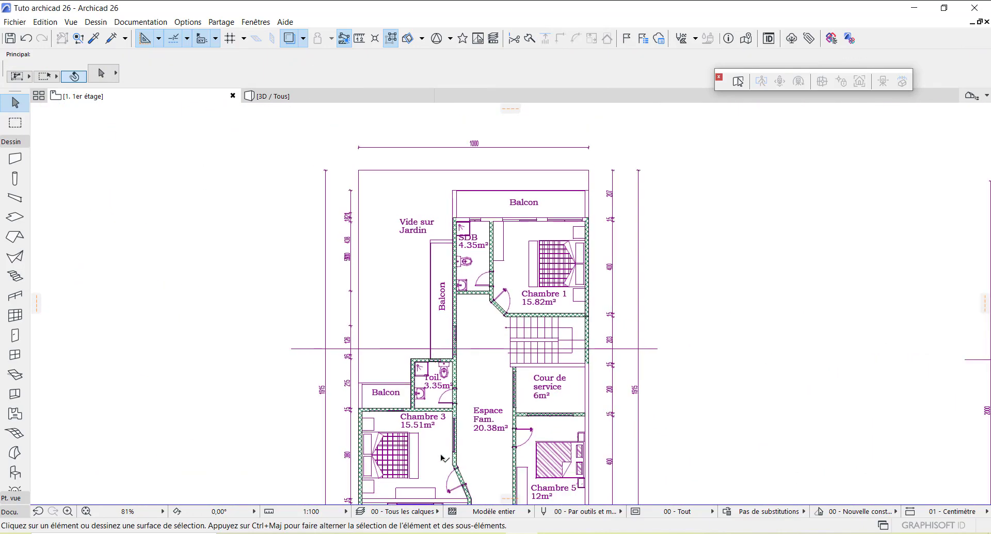
scroll(459, 495, up, 11)
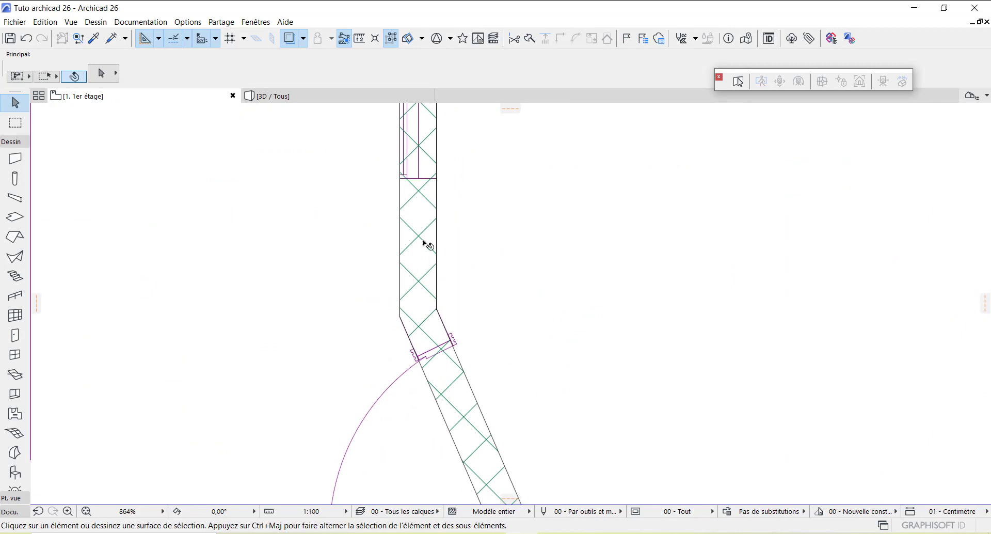
click(419, 207)
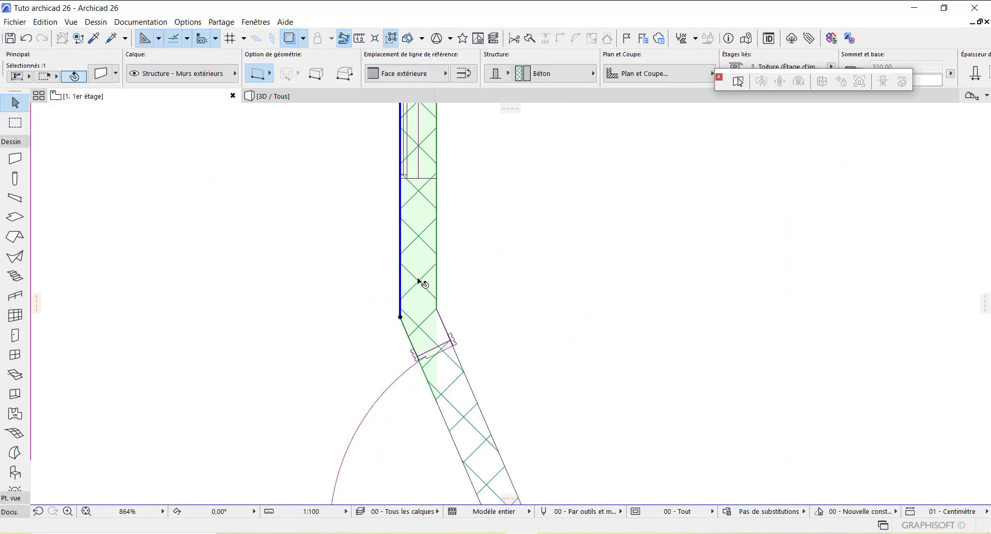
shift+click(469, 450)
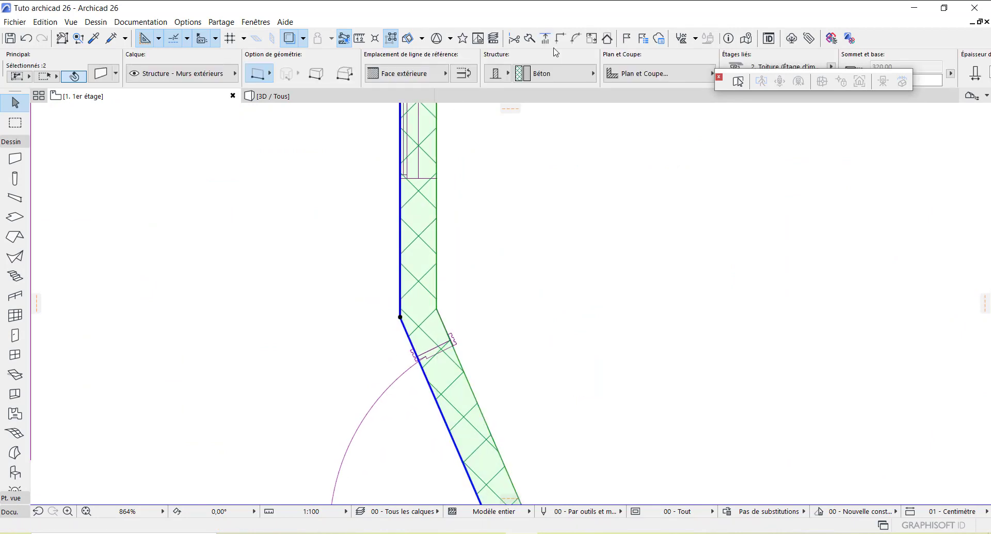
scroll(354, 228, down, 3)
scroll(425, 361, down, 3)
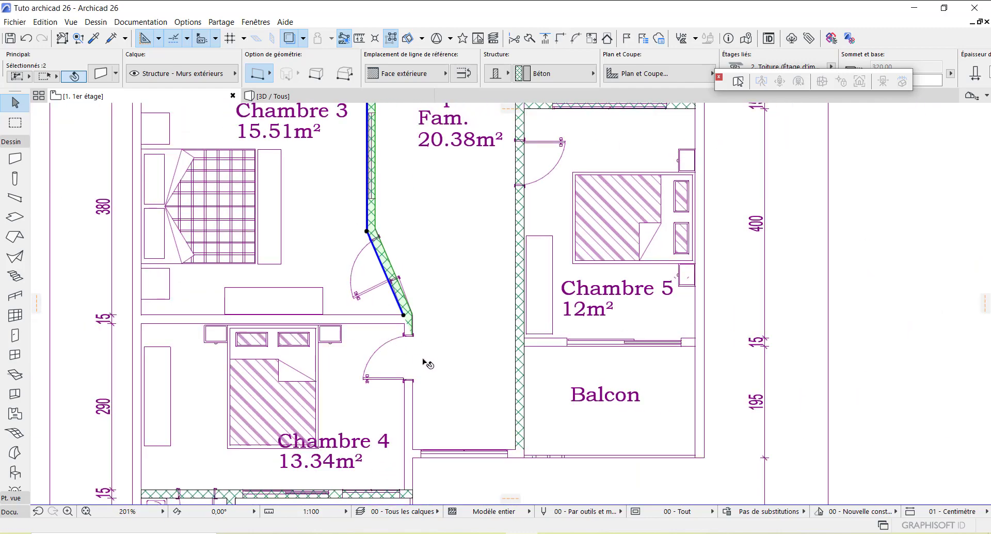
scroll(423, 358, up, 3)
key(Escape)
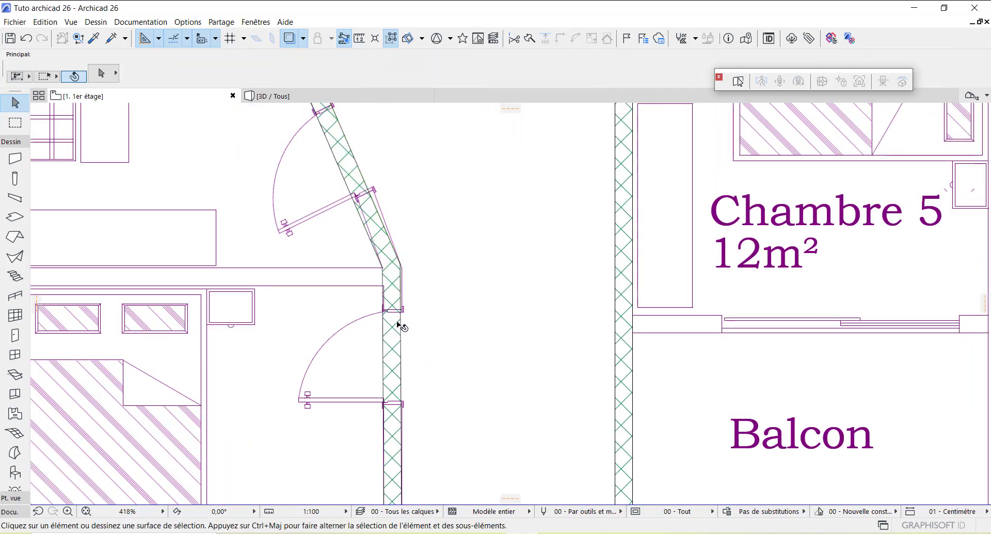
Step: Intersect the vertical wall at Chambre 4's door with the slanted wall of Chambre 3
scroll(398, 325, up, 3)
click(391, 360)
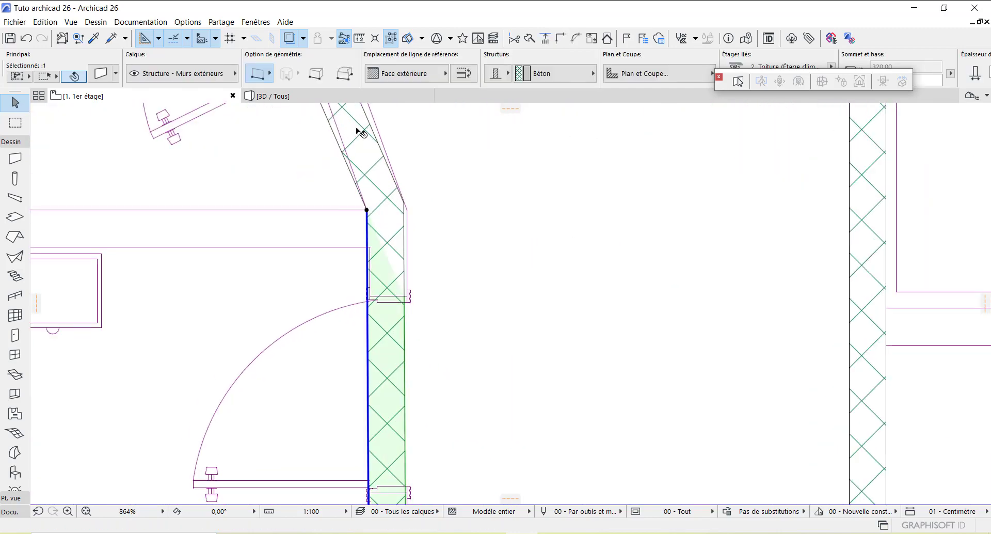
shift+click(361, 132)
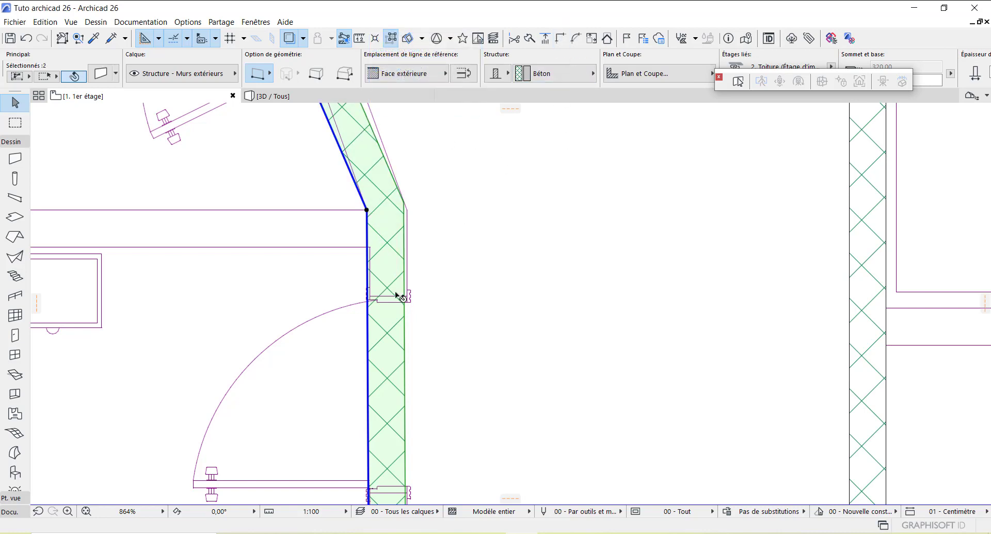
scroll(404, 295, down, 5)
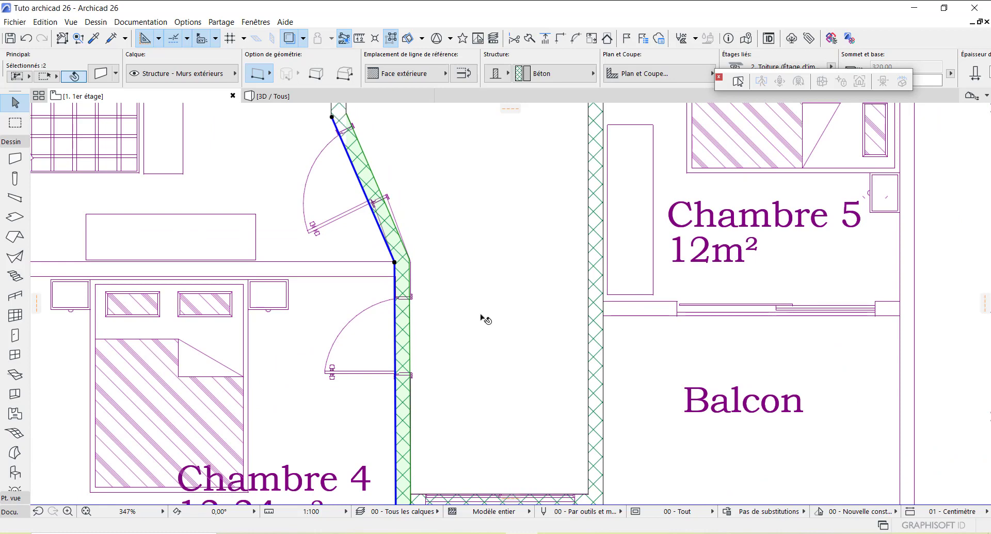
click(485, 317)
scroll(496, 320, down, 3)
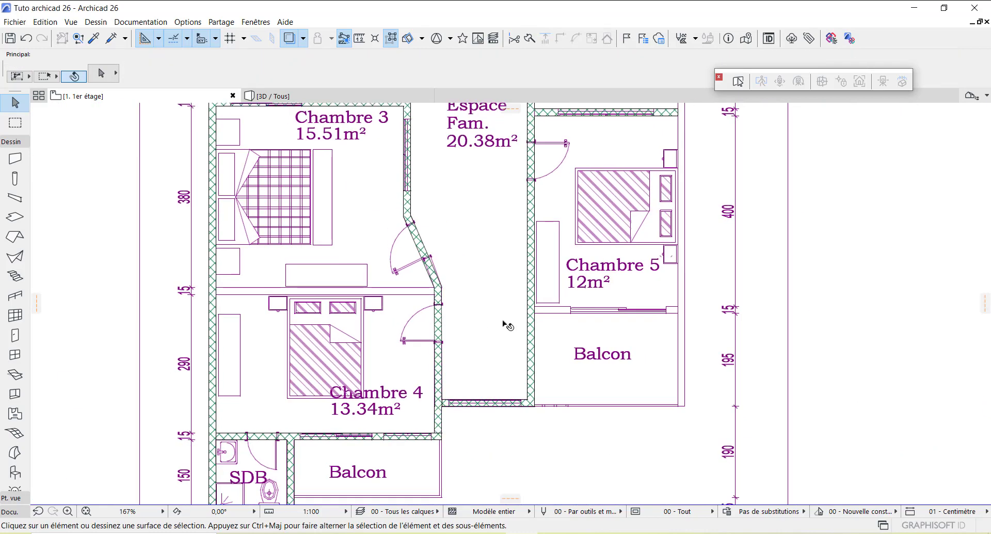
Step: Draw the horizontal wall between Chambre 5 and its Balcon, from the Espace Fam. partition to the exterior wall's inner line
scroll(420, 364, down, 2)
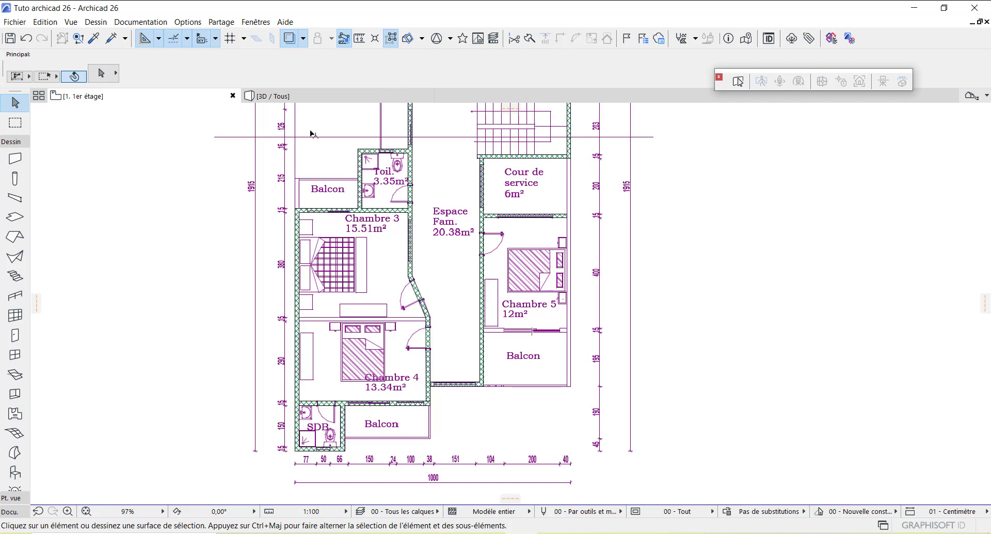
click(16, 160)
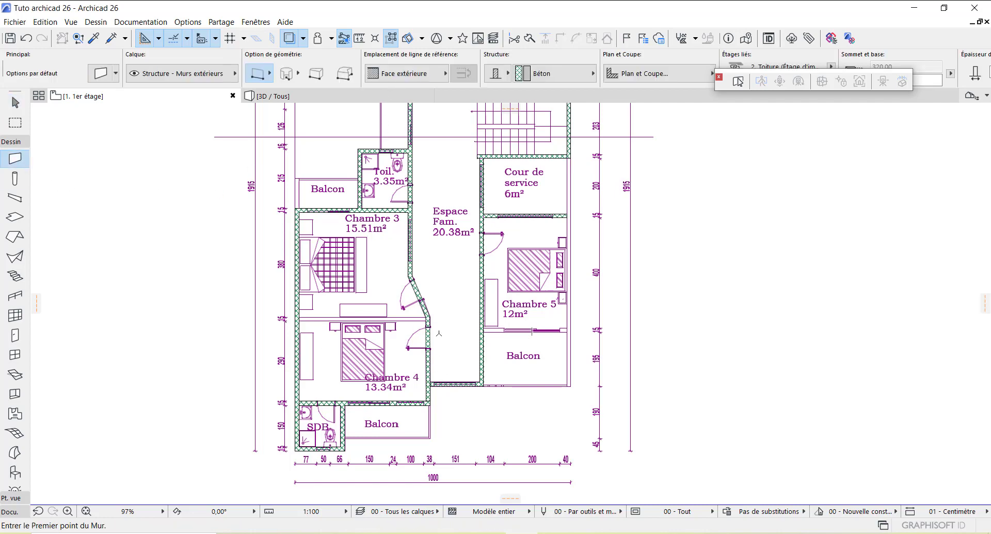
scroll(480, 333, up, 7)
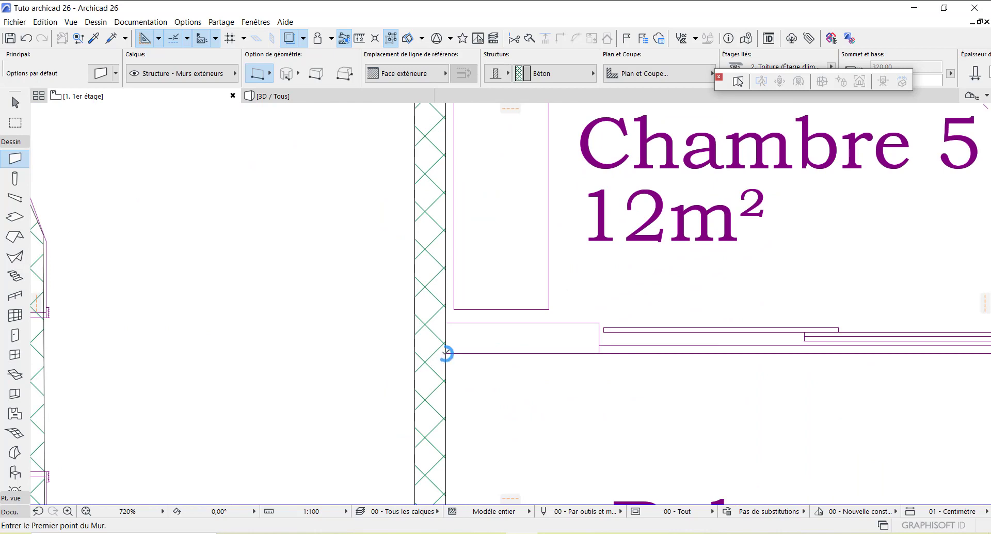
click(445, 353)
scroll(325, 347, down, 3)
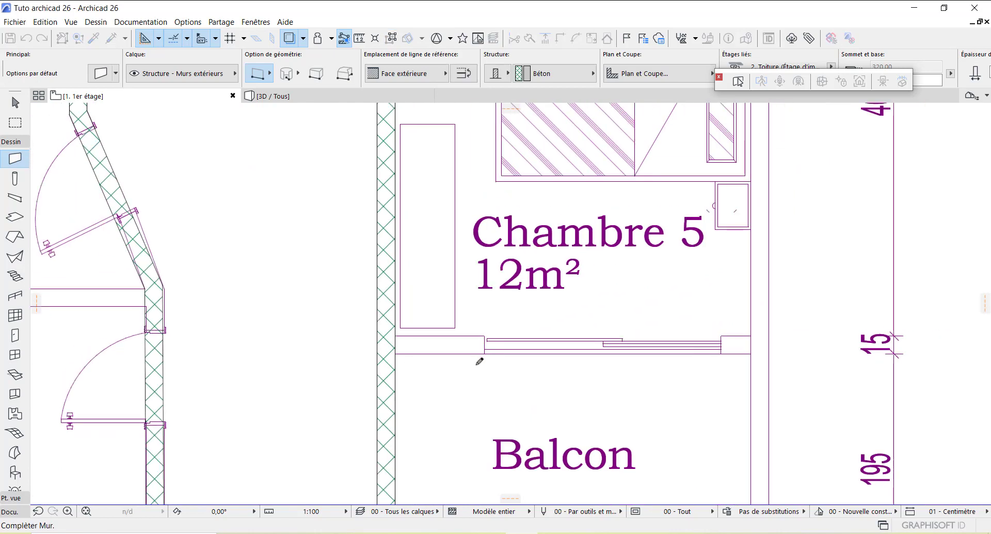
scroll(759, 356, up, 3)
click(744, 348)
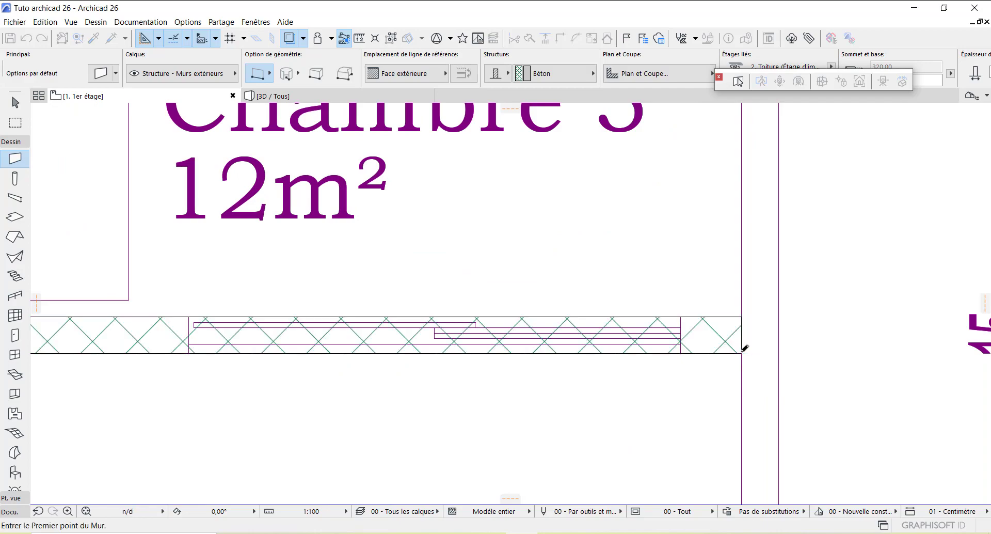
Step: Draw Chambre 5's exterior wall downward from the upper corner of the Cour de service wall to the lower corner of the Balcon wall
scroll(754, 350, down, 3)
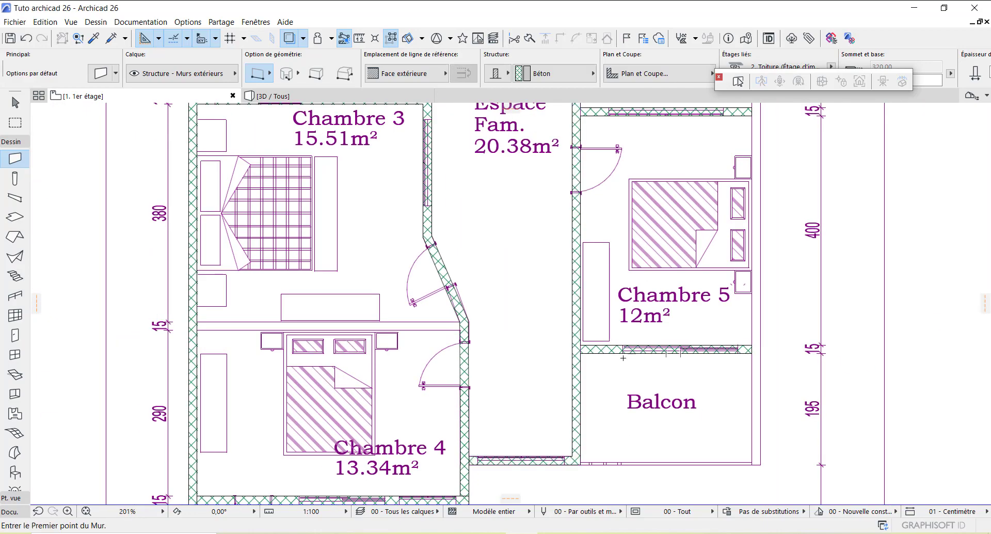
scroll(612, 356, down, 2)
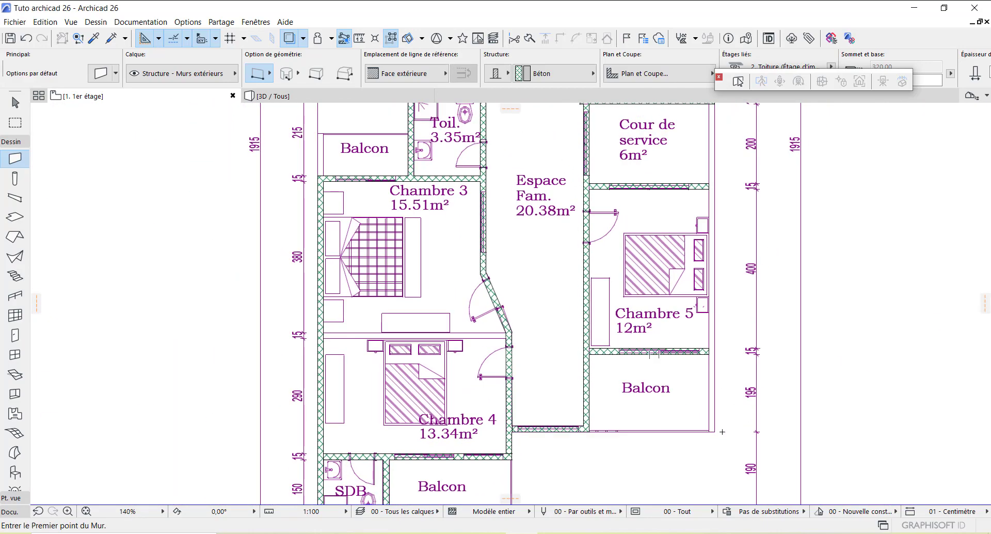
scroll(722, 431, up, 4)
scroll(661, 405, down, 4)
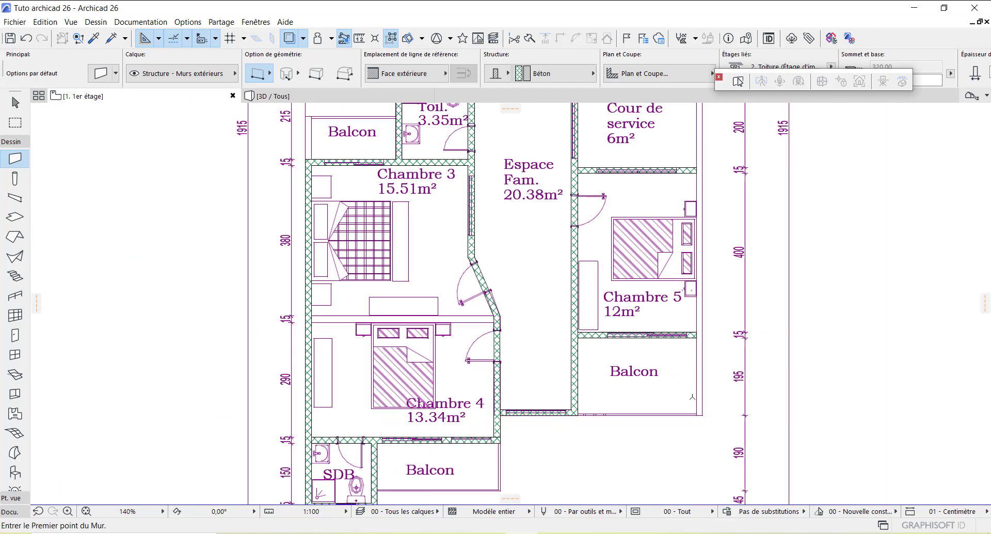
scroll(705, 327, up, 11)
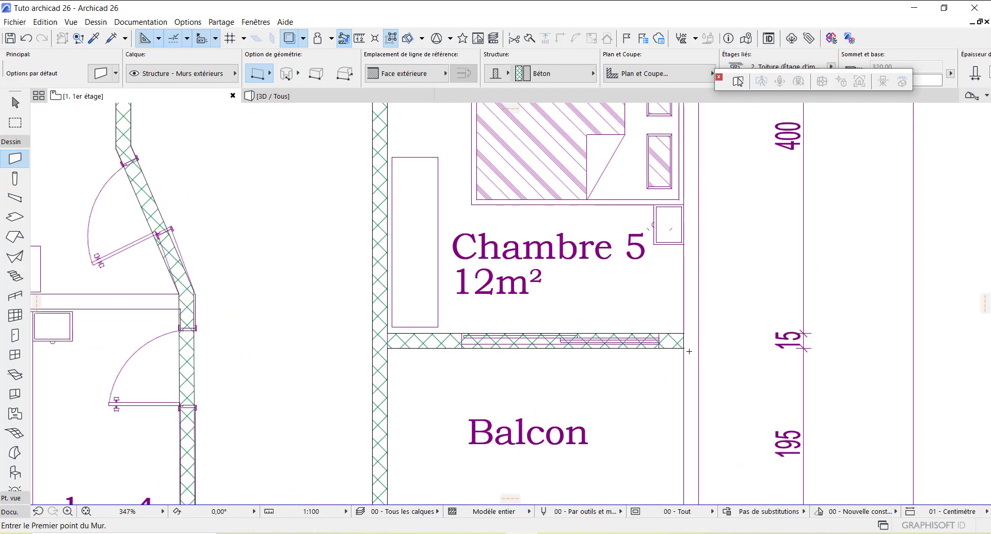
scroll(651, 352, down, 12)
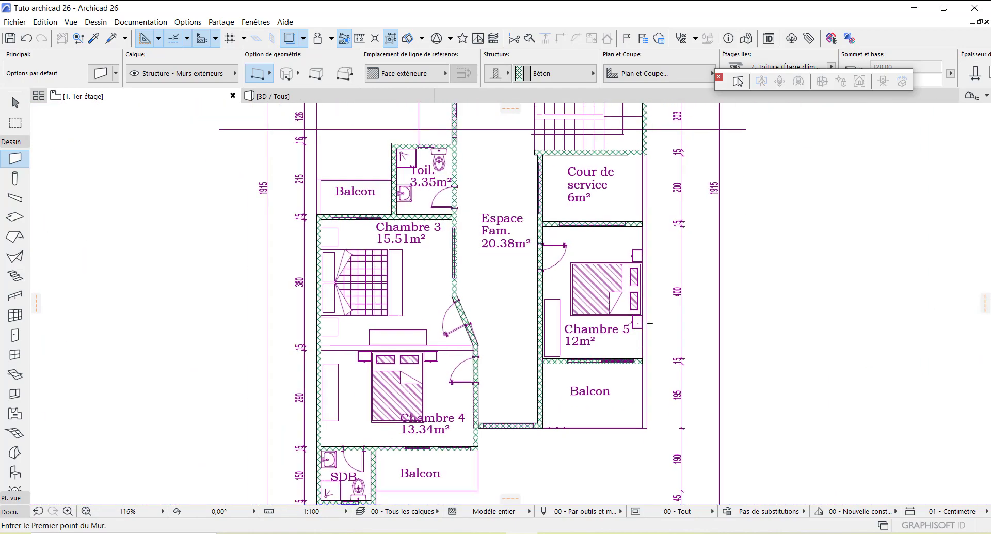
scroll(647, 177, up, 18)
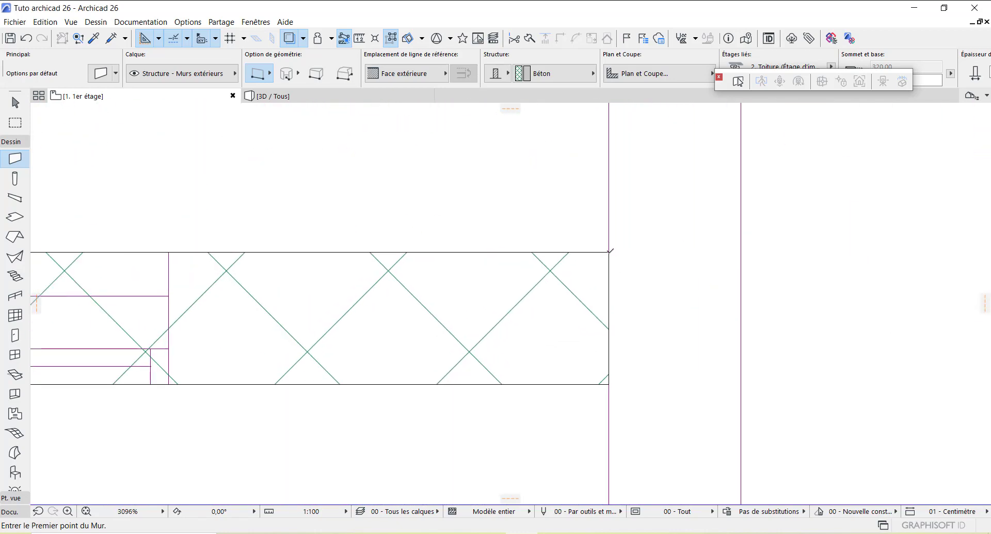
click(610, 251)
scroll(601, 268, down, 5)
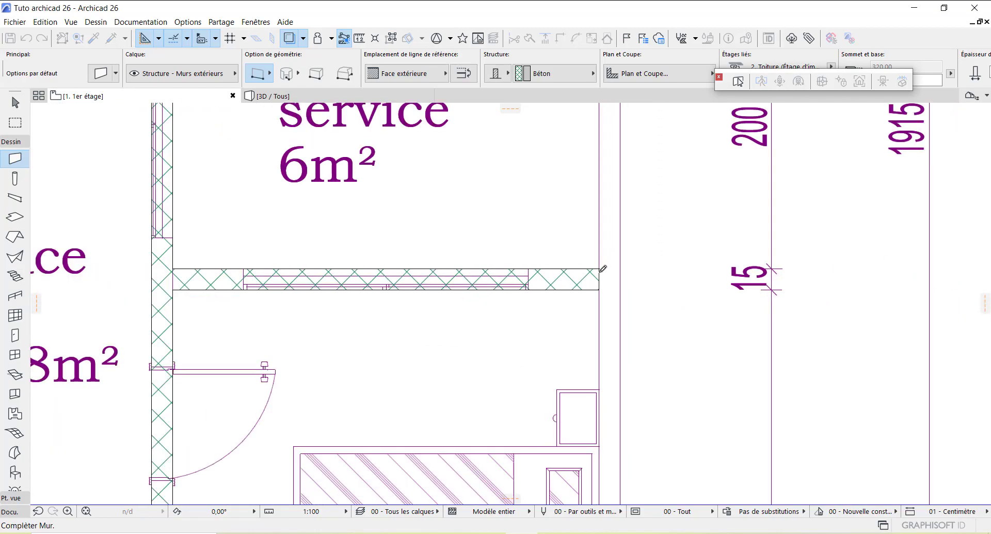
scroll(602, 268, down, 5)
scroll(605, 361, down, 3)
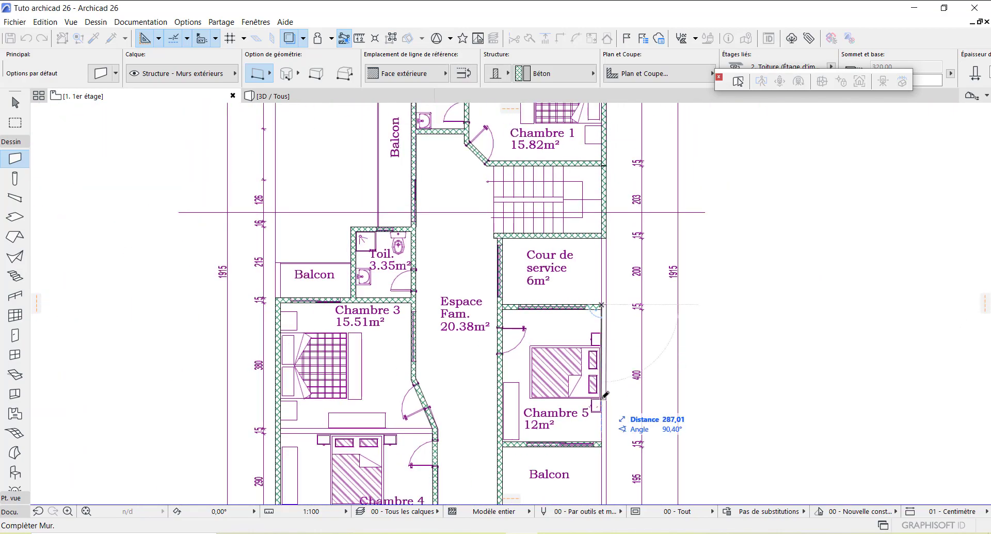
scroll(605, 396, down, 3)
scroll(606, 400, up, 8)
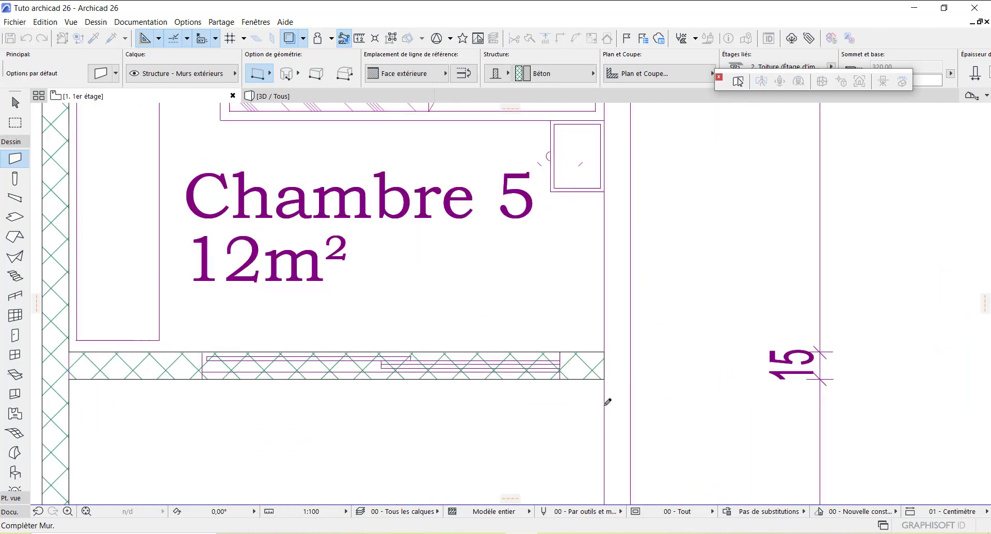
scroll(608, 392, up, 1)
click(607, 372)
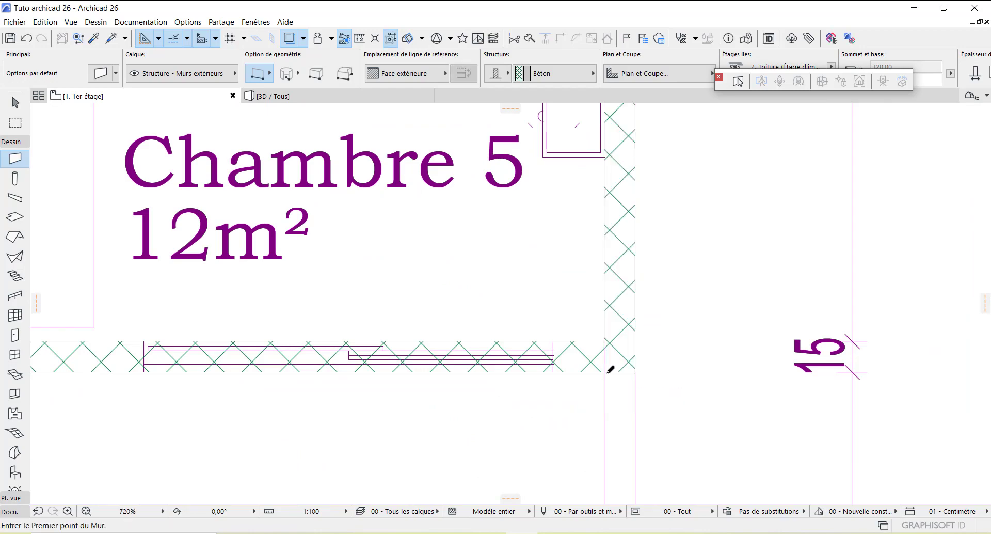
Step: Draw the Balcon's exterior wall below Chambre 5, from the lower face of the Chambre 5 wall down to the Balcon's outer corner
click(608, 371)
scroll(615, 392, down, 5)
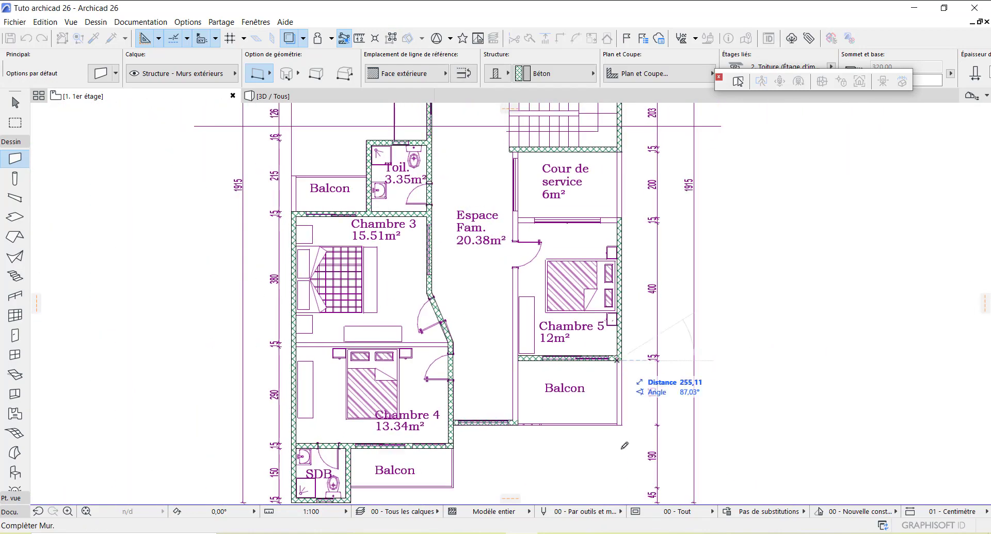
scroll(624, 445, up, 6)
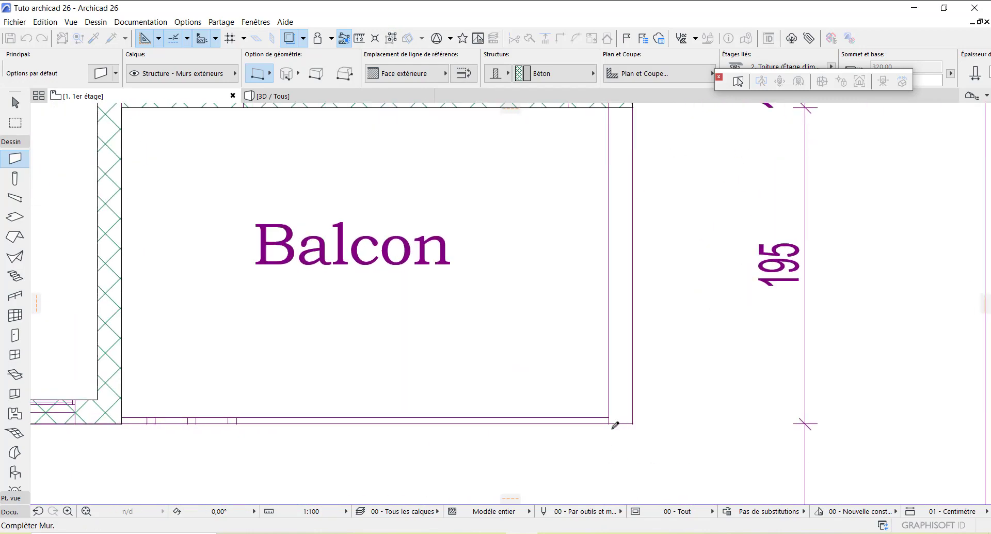
scroll(615, 425, up, 2)
click(610, 417)
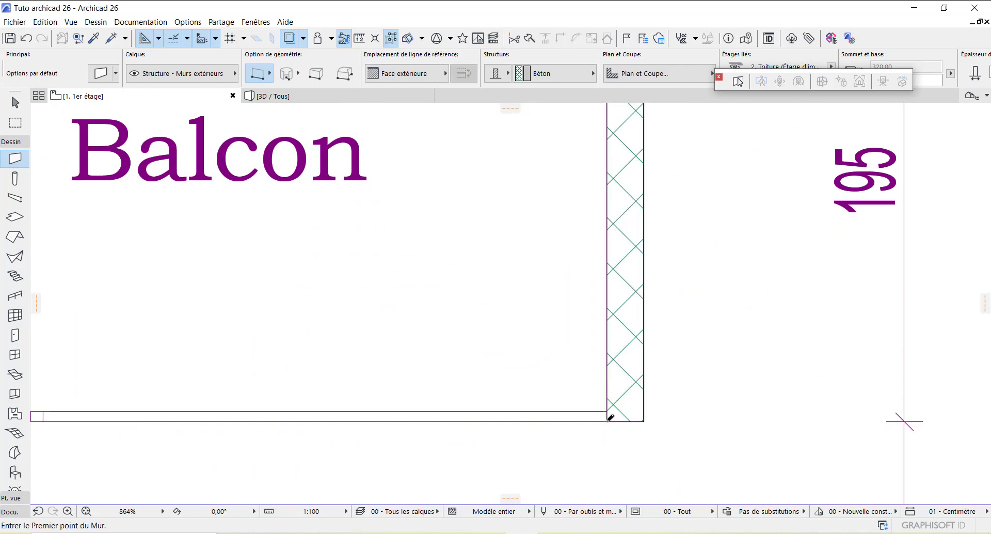
Step: Draw the horizontal wall between Chambre 3 and Chambre 4 with its reference line on Face intérieure, about 459 cm to the slanted wall's lower corner
scroll(609, 418, down, 6)
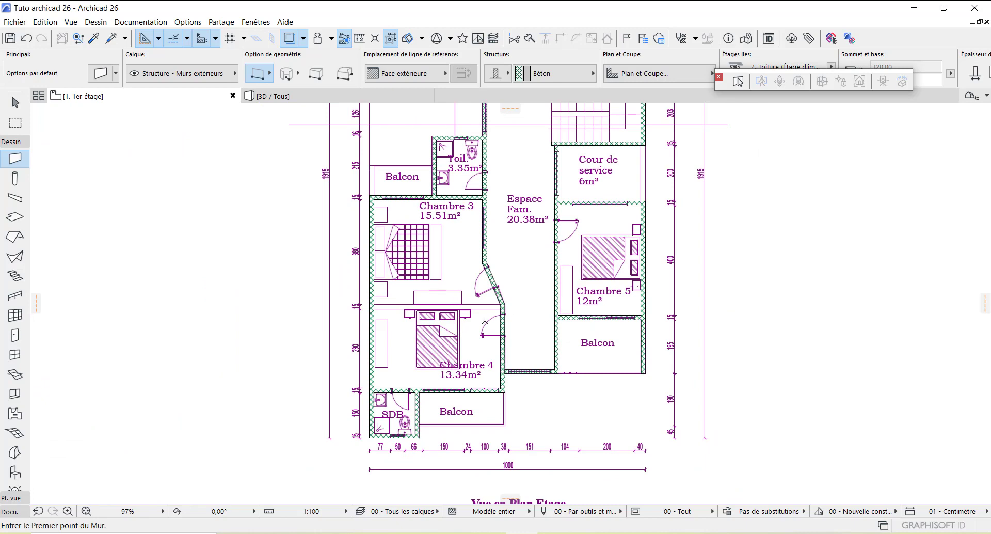
scroll(385, 313, up, 5)
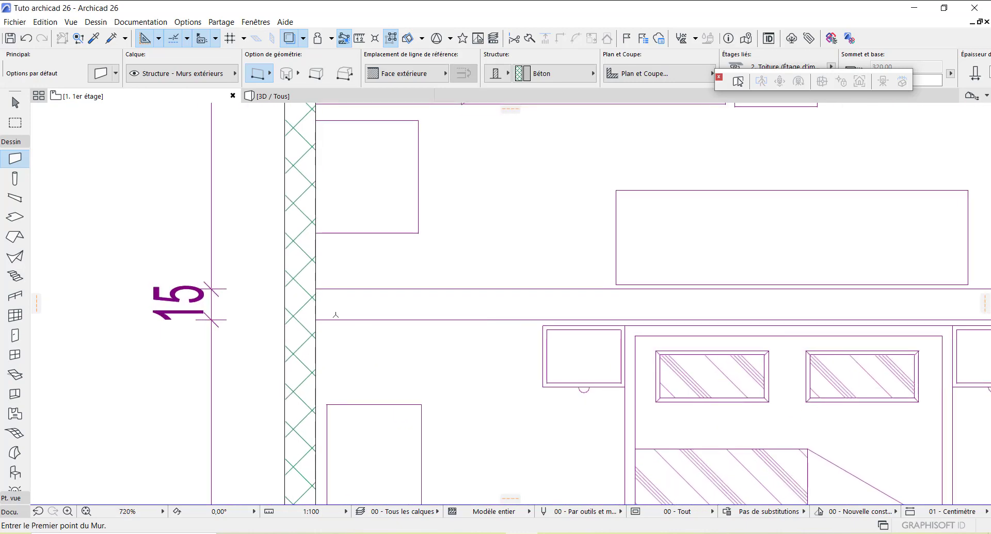
click(316, 287)
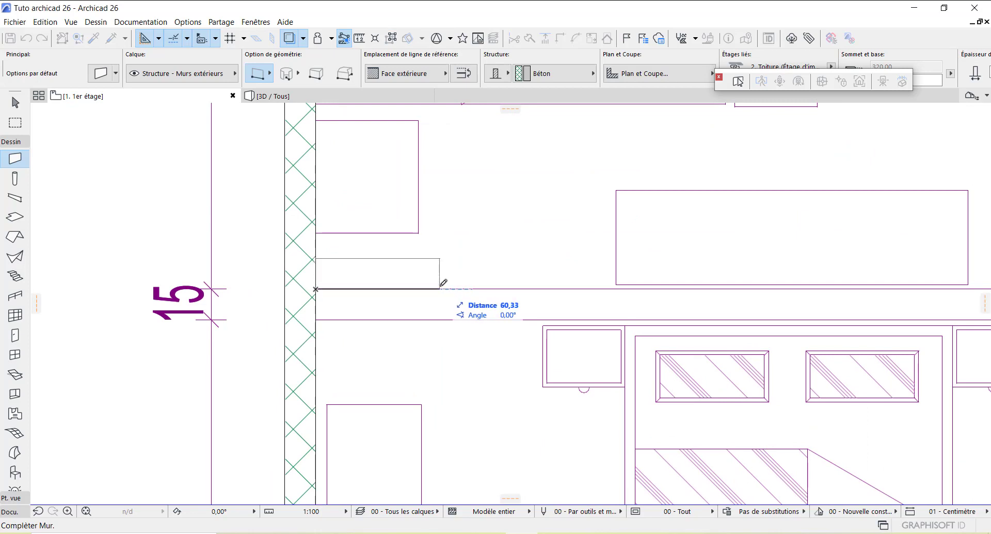
click(415, 74)
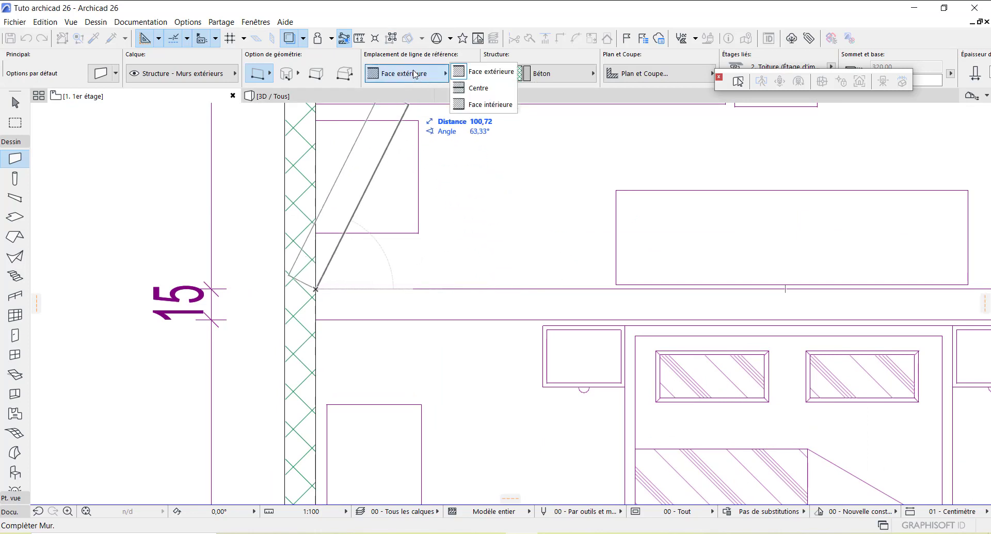
click(483, 104)
scroll(356, 301, down, 2)
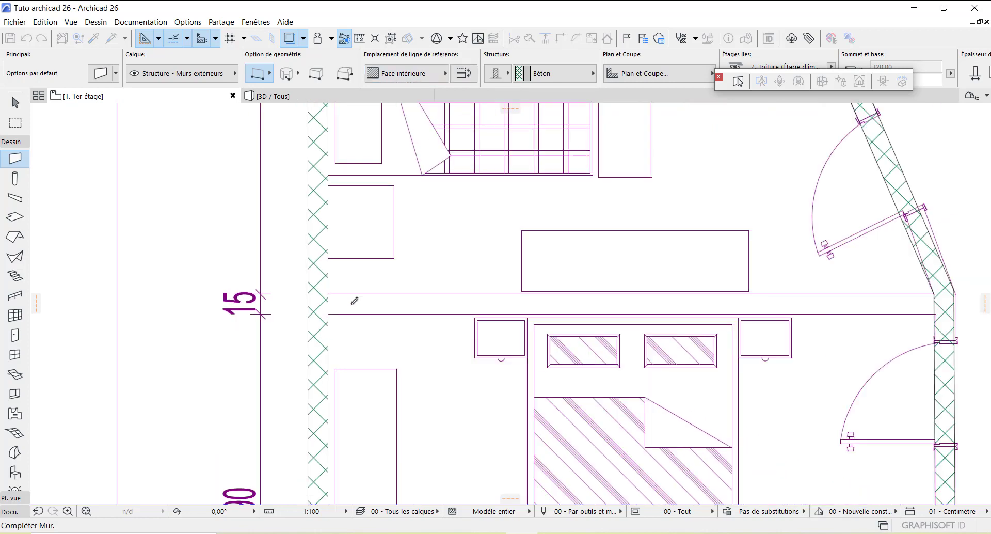
scroll(727, 297, up, 1)
scroll(727, 297, up, 3)
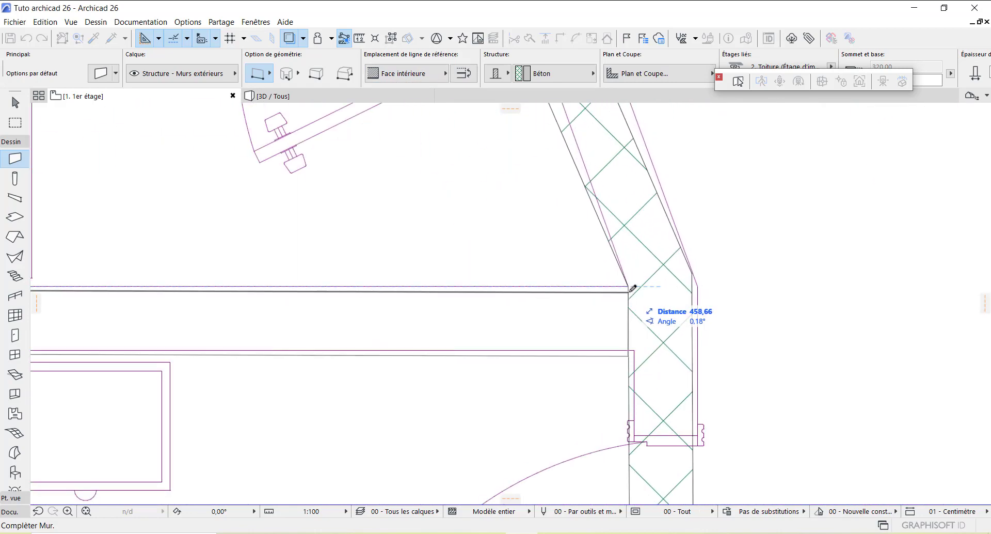
click(630, 282)
Step: Look over the whole Vue en Plan Etage to check that the walls are fully traced
scroll(469, 261, down, 5)
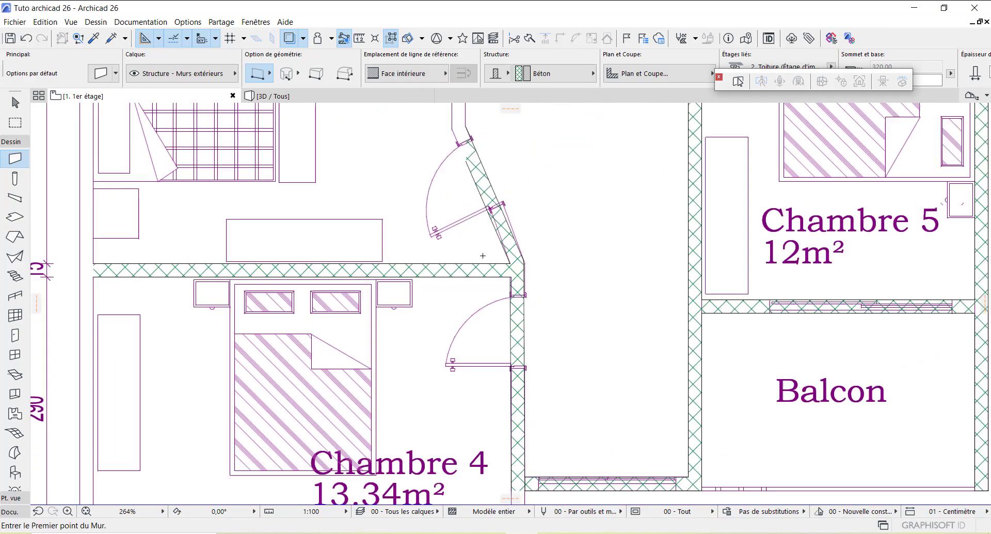
scroll(452, 394, down, 3)
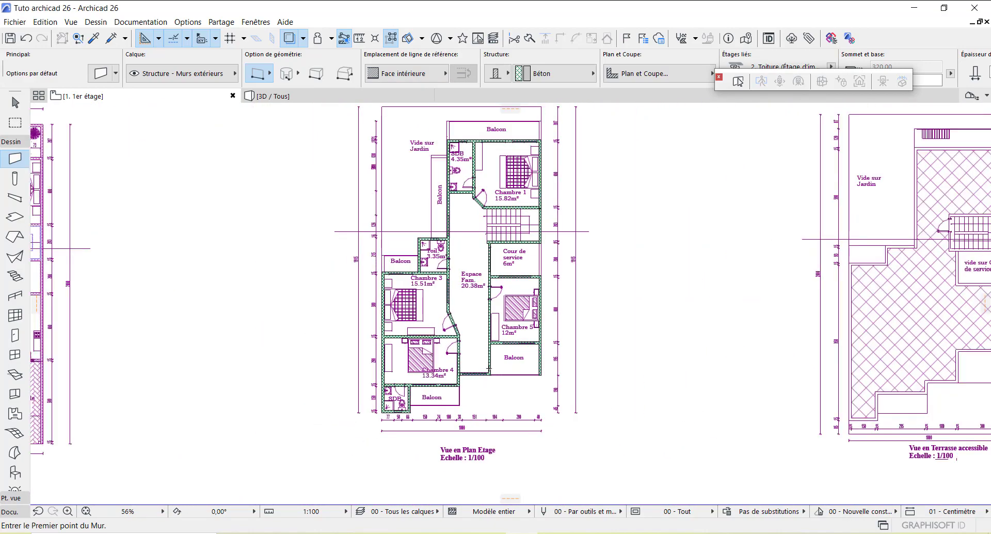
scroll(511, 301, down, 2)
scroll(510, 177, up, 4)
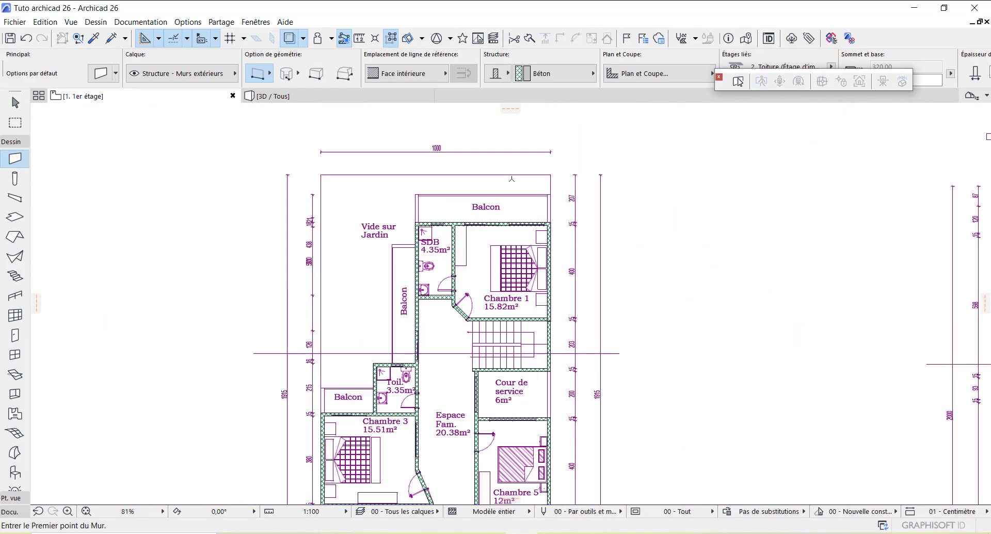
scroll(482, 239, down, 2)
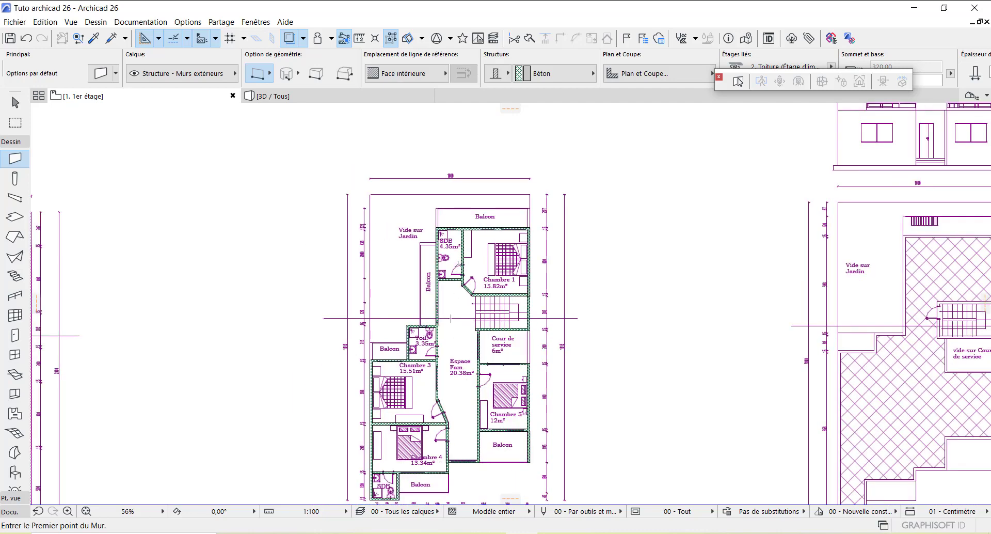
scroll(444, 296, down, 1)
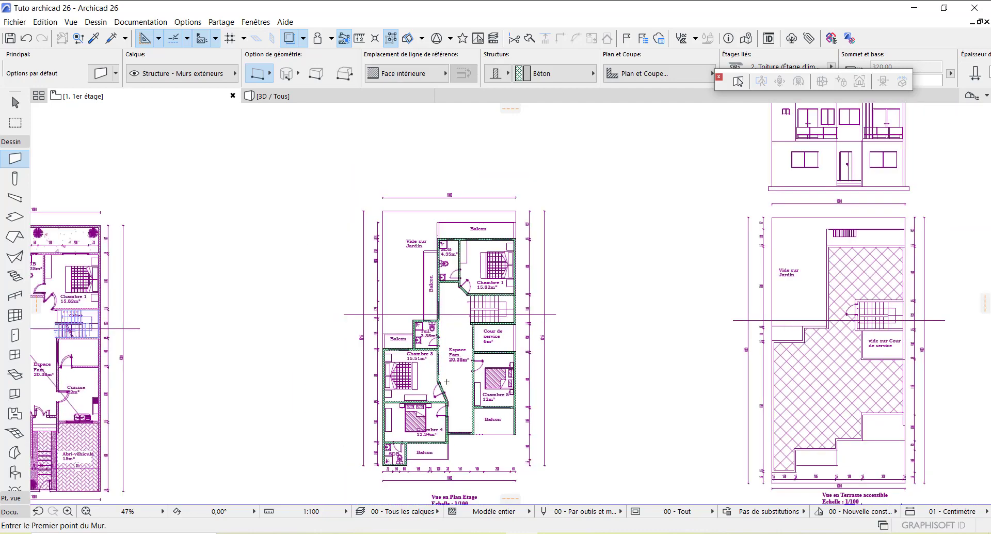
scroll(452, 473, up, 3)
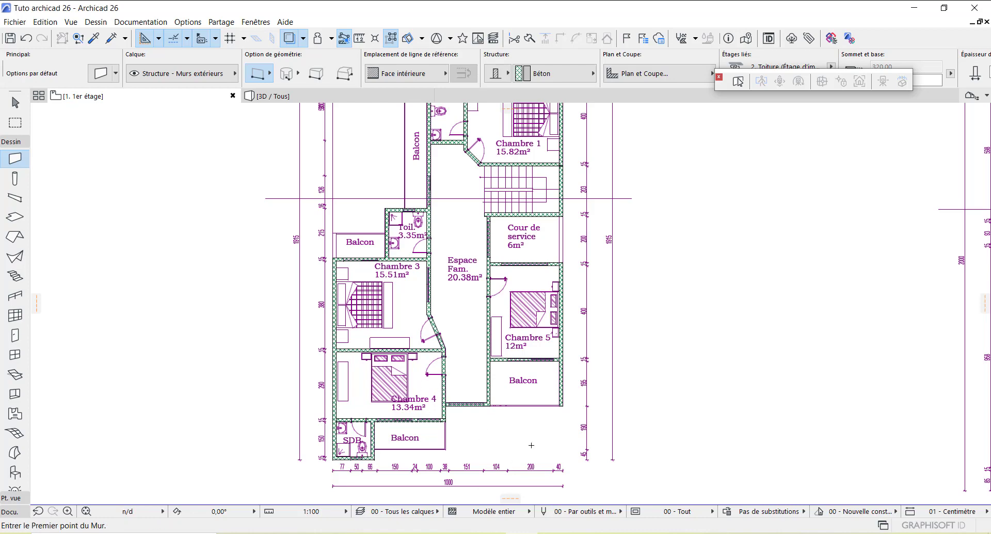
Step: Examine the 1er étage walls and their junctions in the 3D view
click(294, 98)
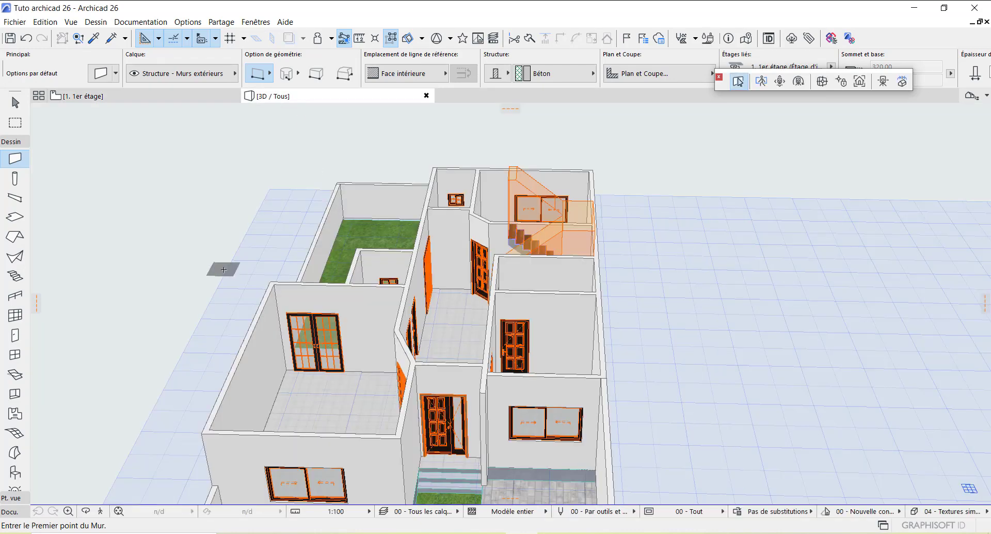
scroll(224, 263, down, 10)
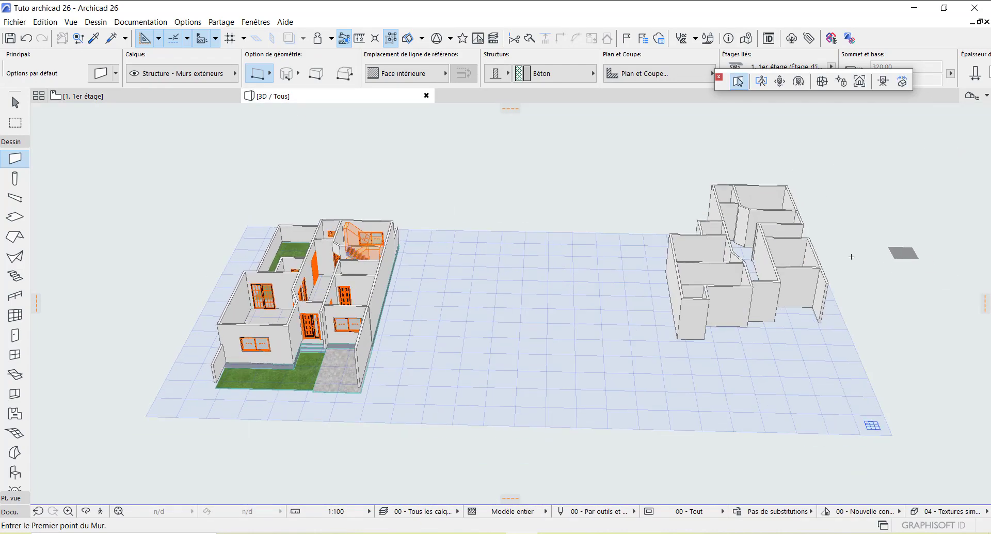
scroll(780, 205, up, 10)
scroll(780, 205, up, 1)
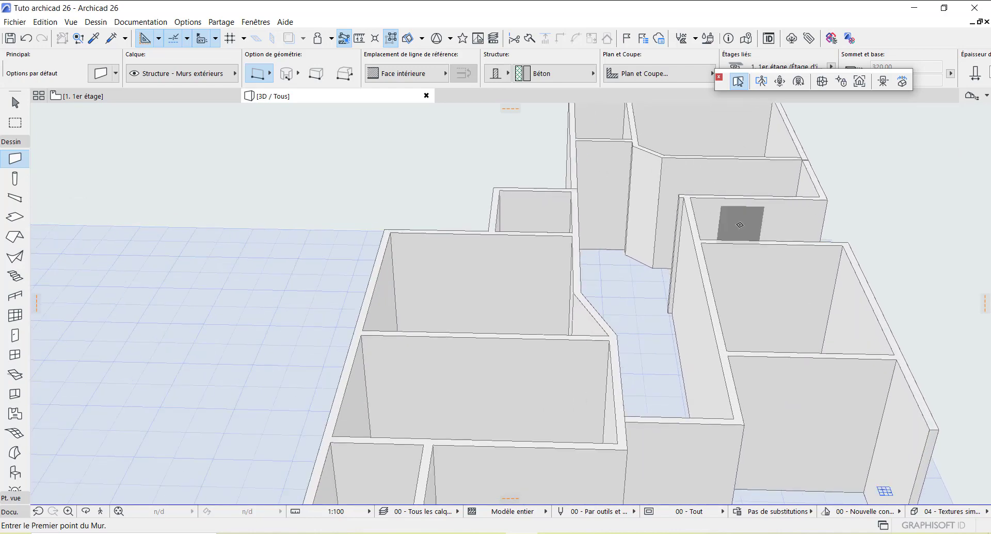
scroll(741, 221, up, 4)
scroll(531, 266, down, 3)
scroll(531, 267, down, 2)
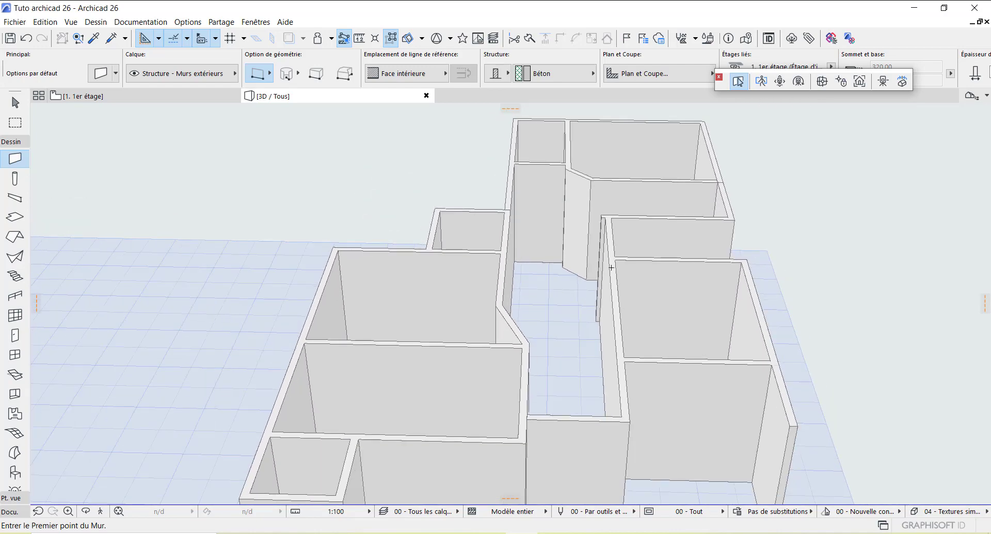
scroll(733, 219, up, 3)
scroll(589, 336, down, 2)
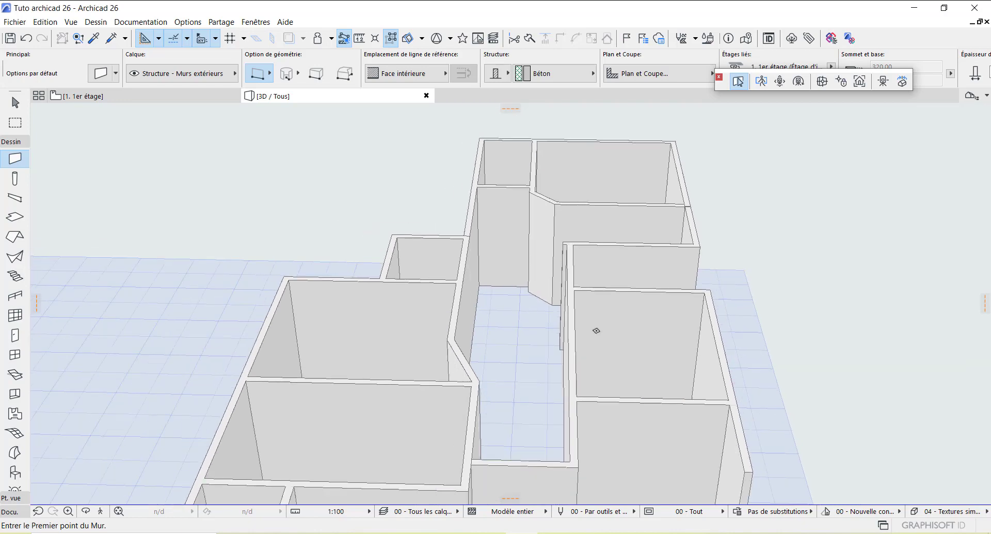
scroll(592, 210, down, 2)
scroll(591, 210, down, 2)
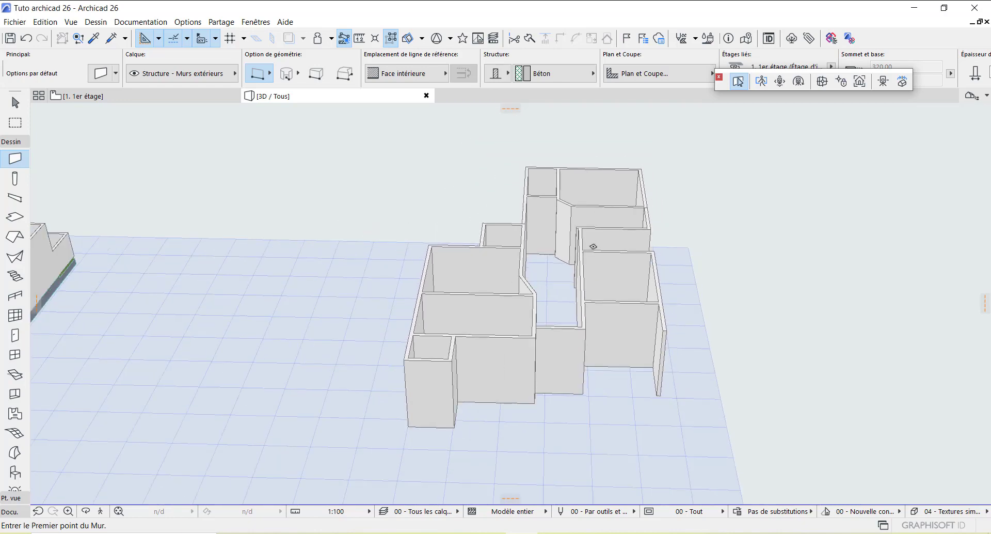
scroll(569, 413, up, 2)
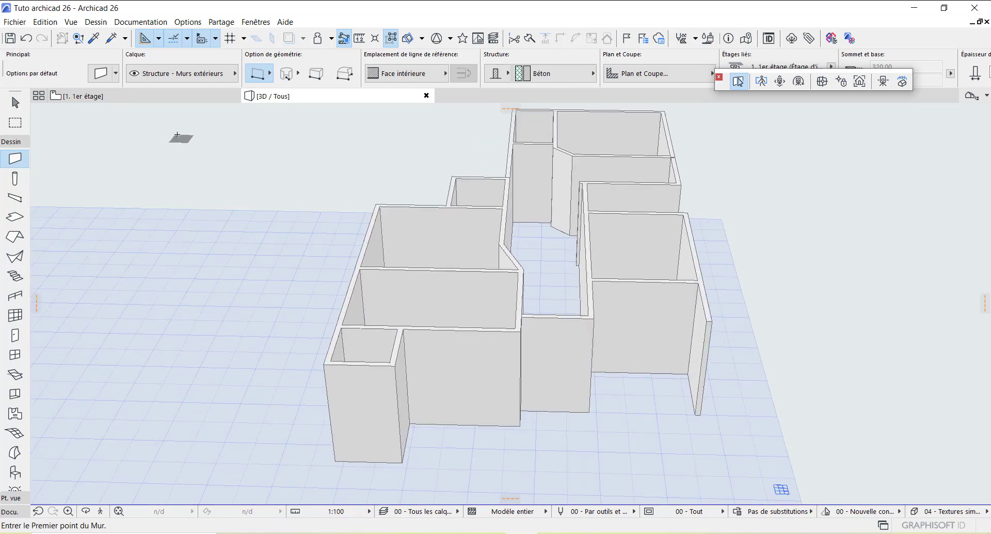
Step: Return to the 1er étage plan, open the default slab settings and enter a new slab thickness
click(150, 97)
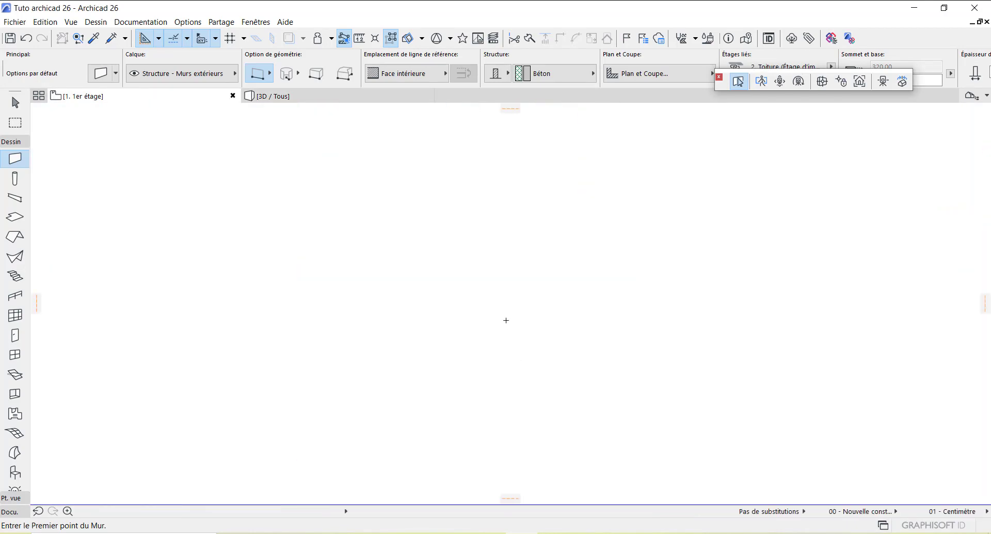
scroll(501, 404, down, 3)
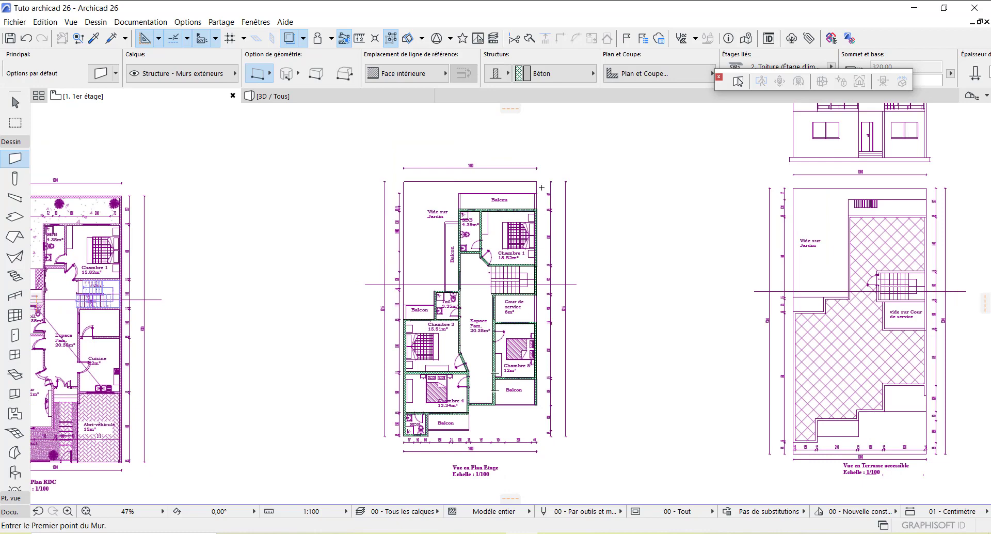
key(Escape)
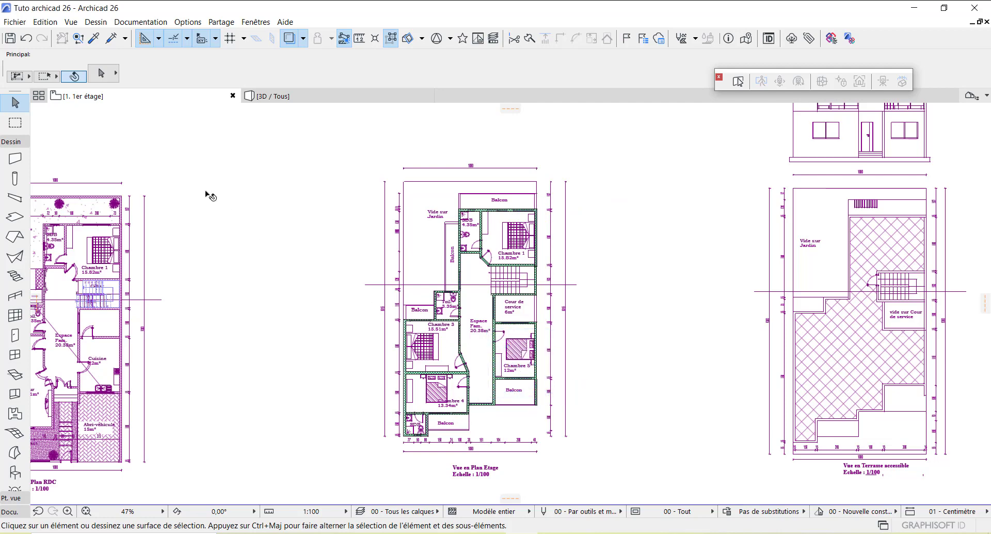
double_click(14, 219)
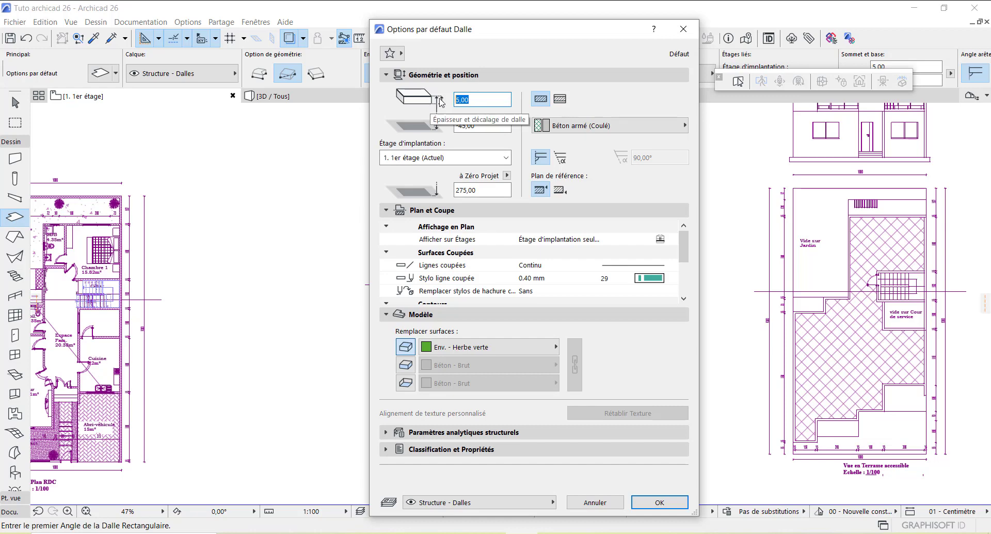
text(2)
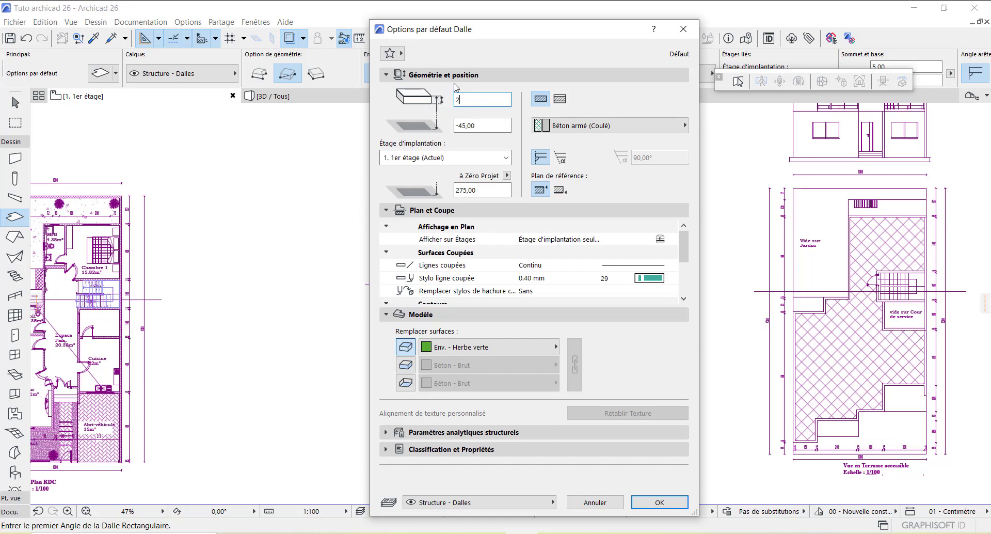
Step: Set the default slab thickness to 20 and its offset from the 1er étage home storey to 0
text(0)
click(471, 126)
double_click(483, 125)
text(0)
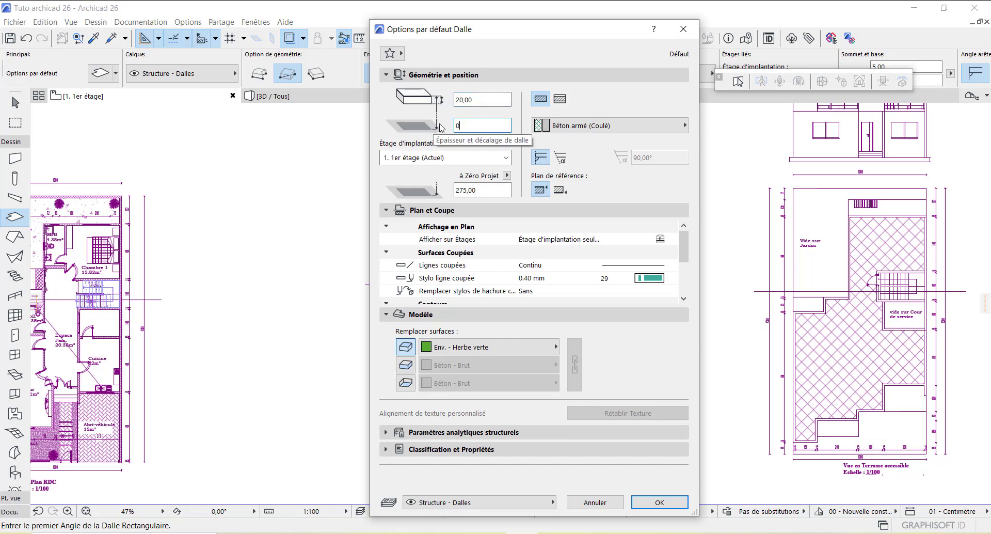
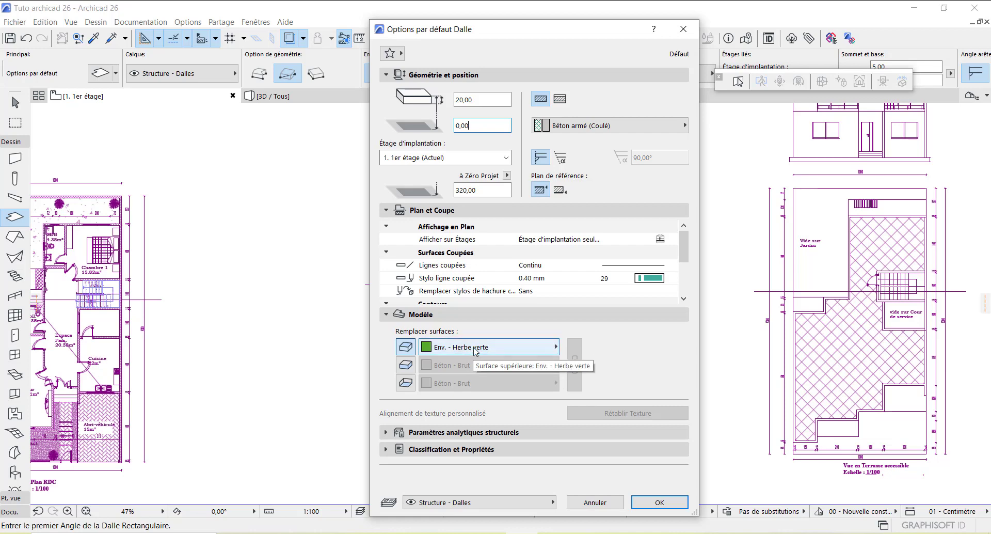
Step: Set the slab's top surface override to Carrelage - Blanc mat 30x30 from the Carrelages surfaces
click(475, 350)
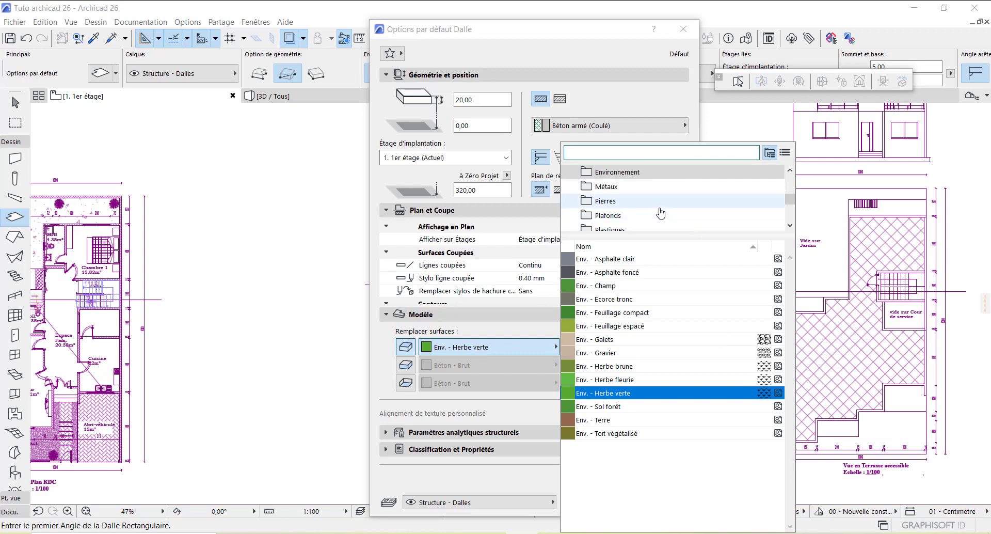
scroll(653, 214, down, 1)
click(630, 202)
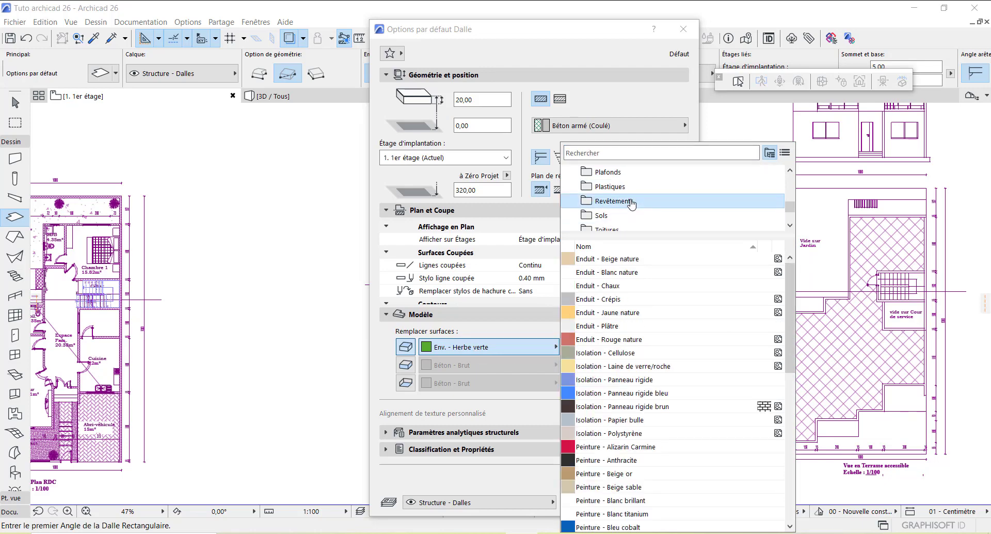
scroll(632, 204, up, 3)
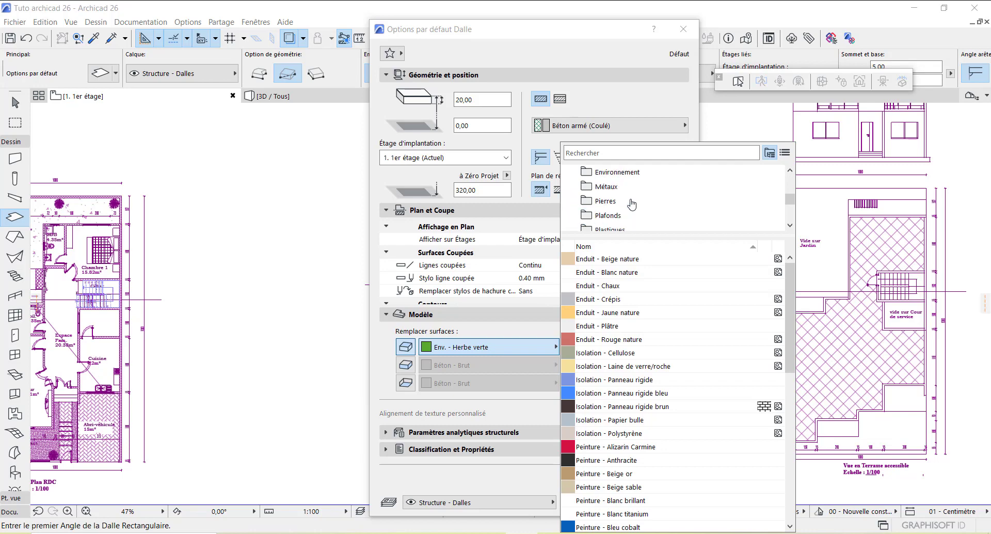
scroll(629, 216, up, 3)
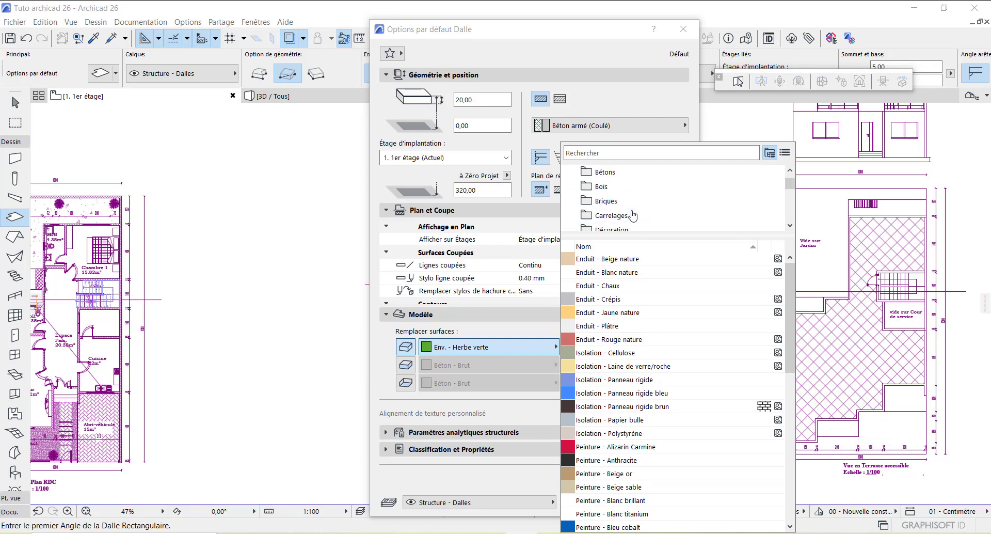
click(628, 220)
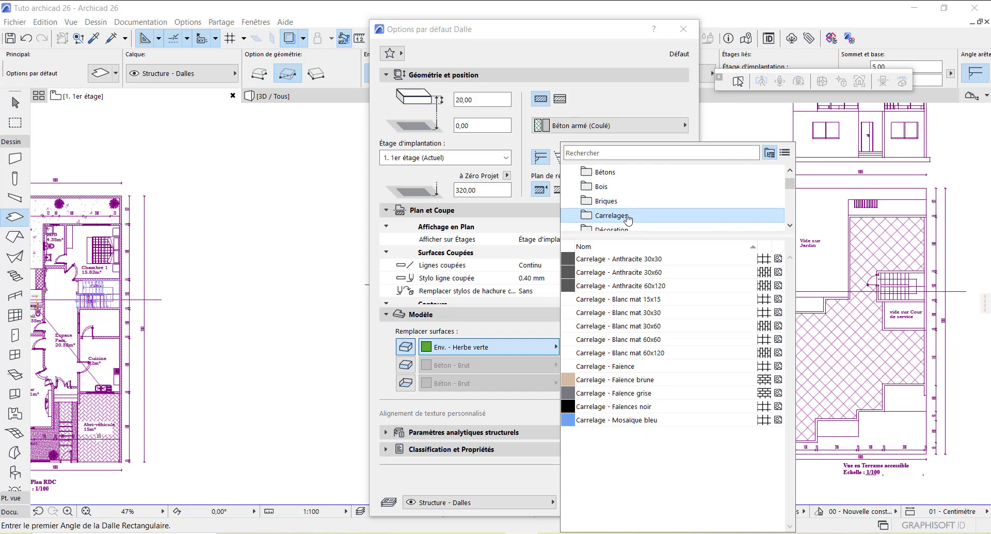
click(644, 381)
click(635, 368)
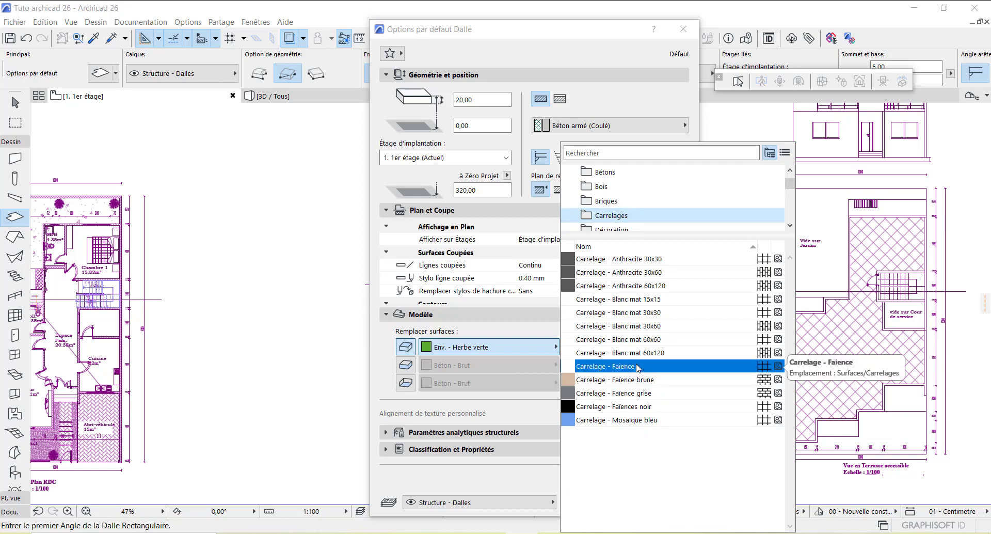
click(640, 320)
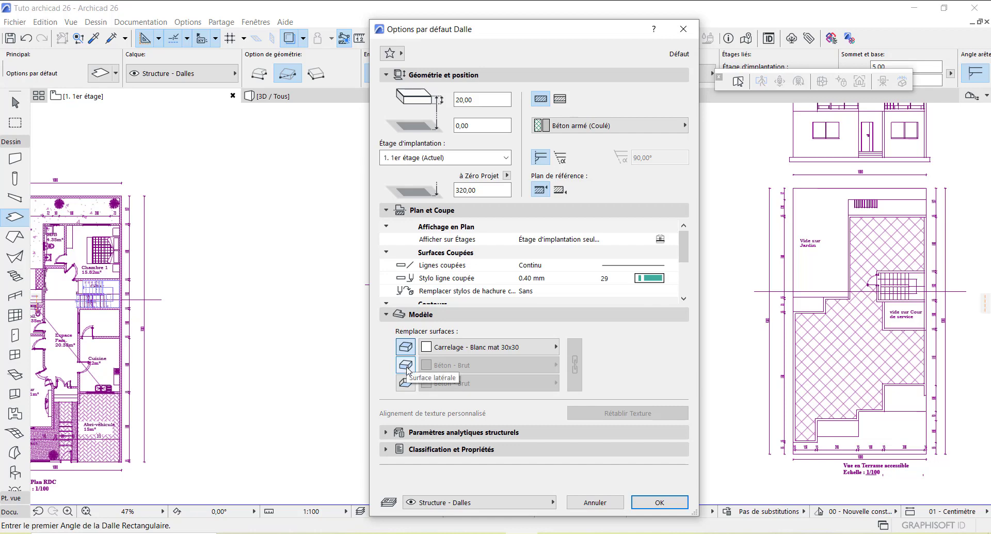
Step: Enable the side and bottom surface overrides and set the side surface to Peinture - Blanc brillant
click(406, 365)
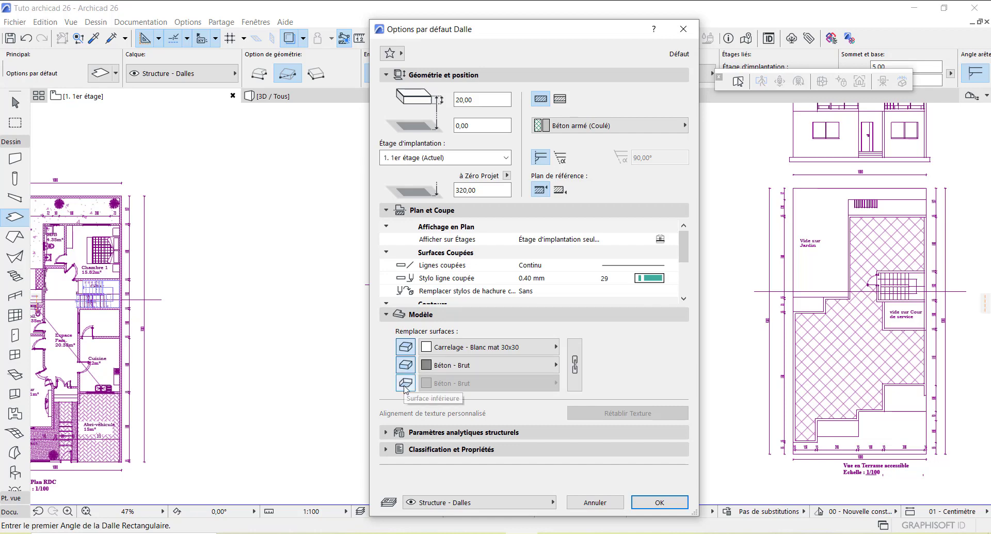
click(406, 385)
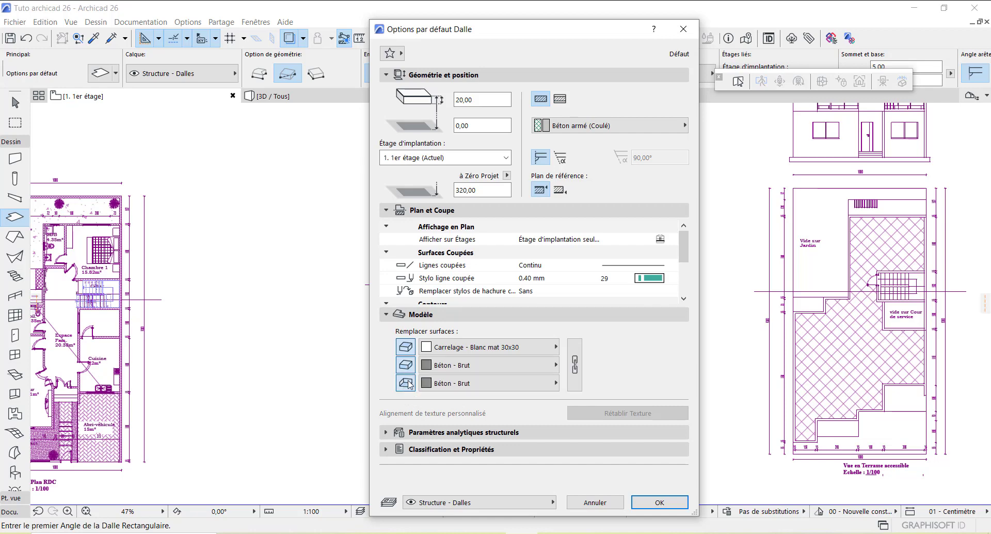
click(453, 368)
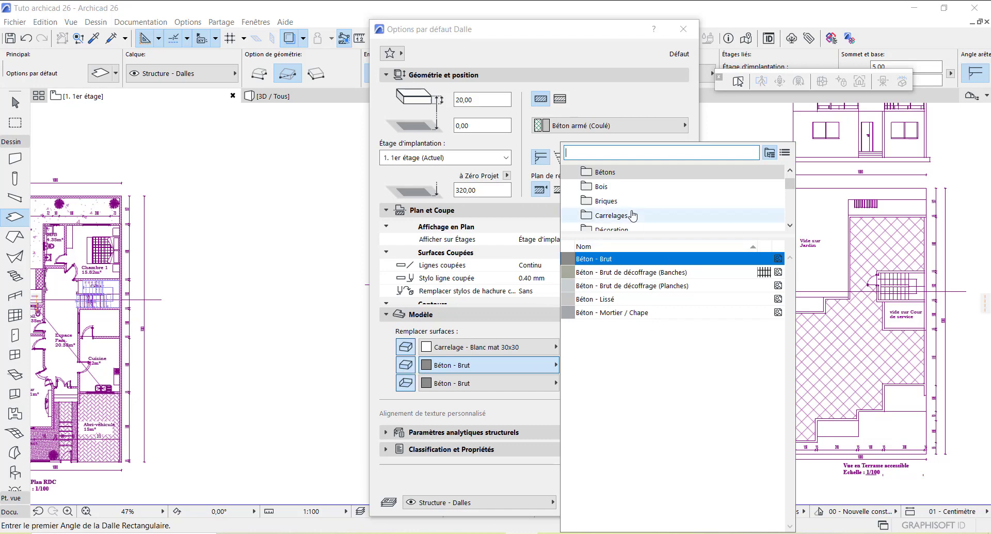
scroll(624, 214, down, 5)
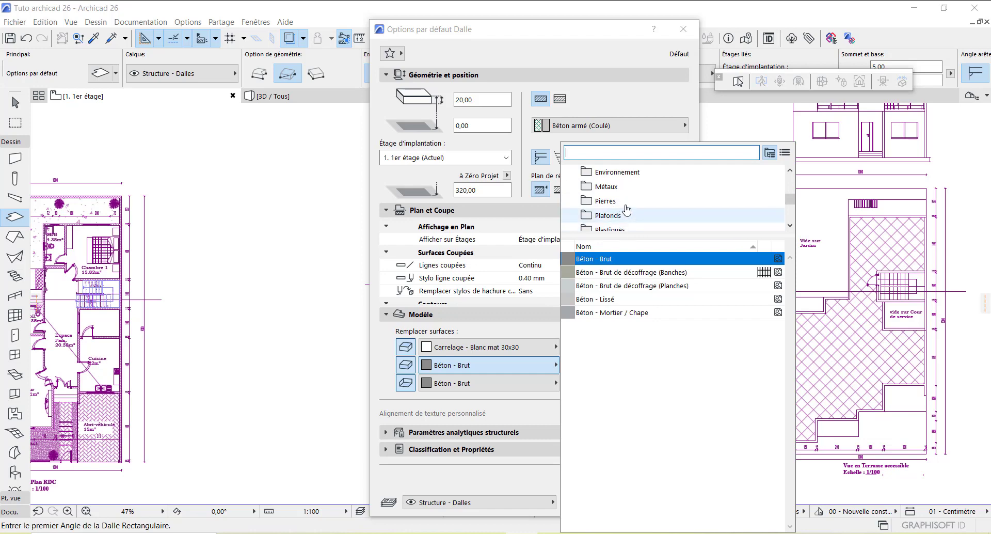
click(626, 175)
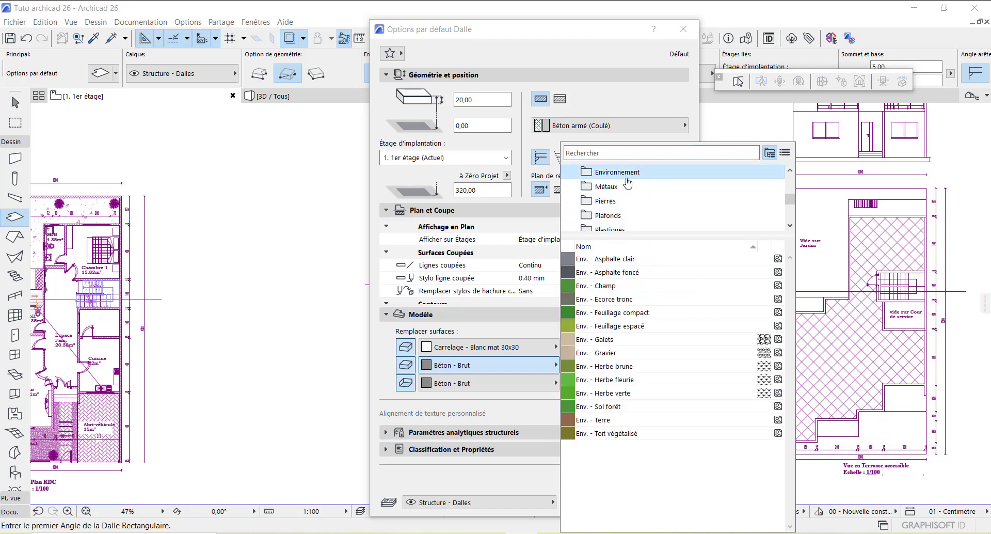
scroll(627, 186, down, 3)
click(628, 204)
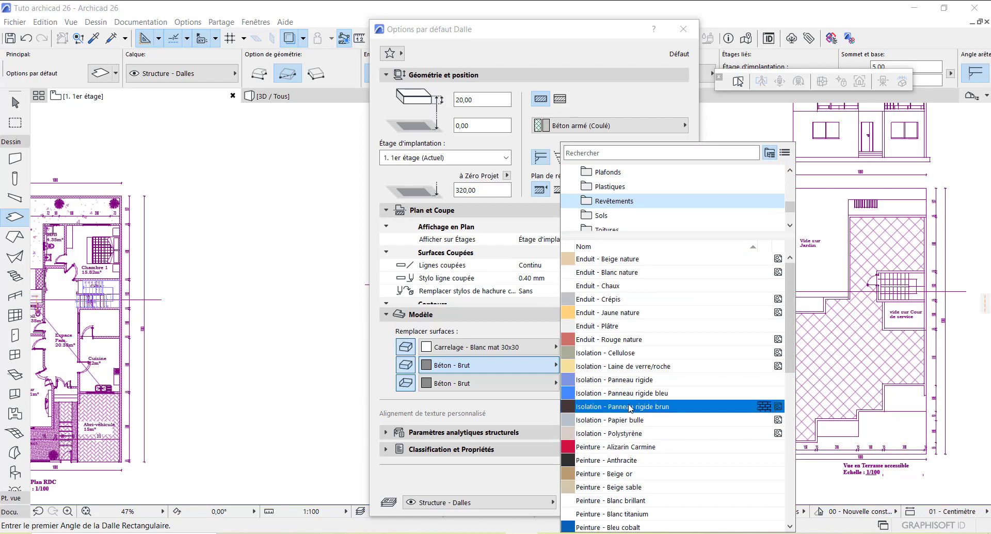
scroll(627, 406, down, 1)
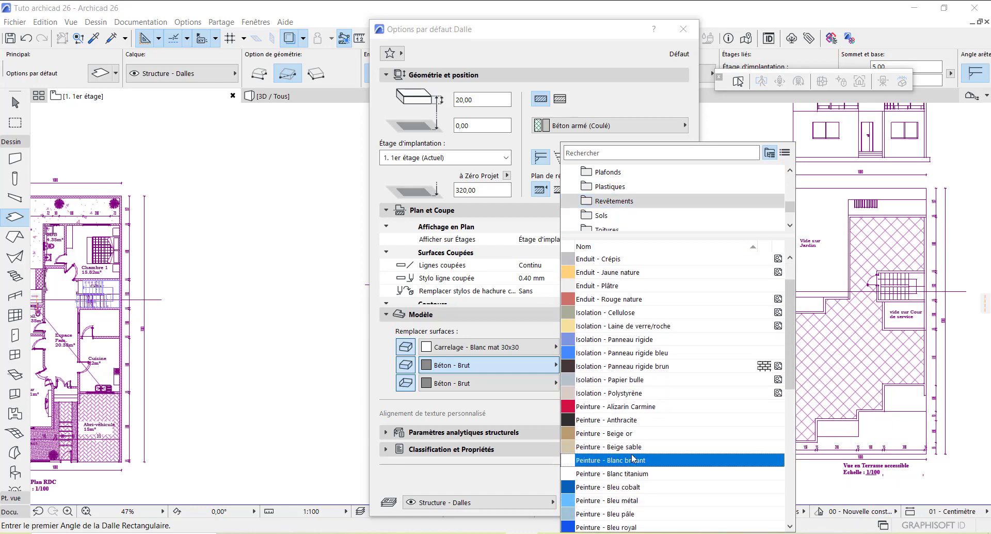
click(620, 460)
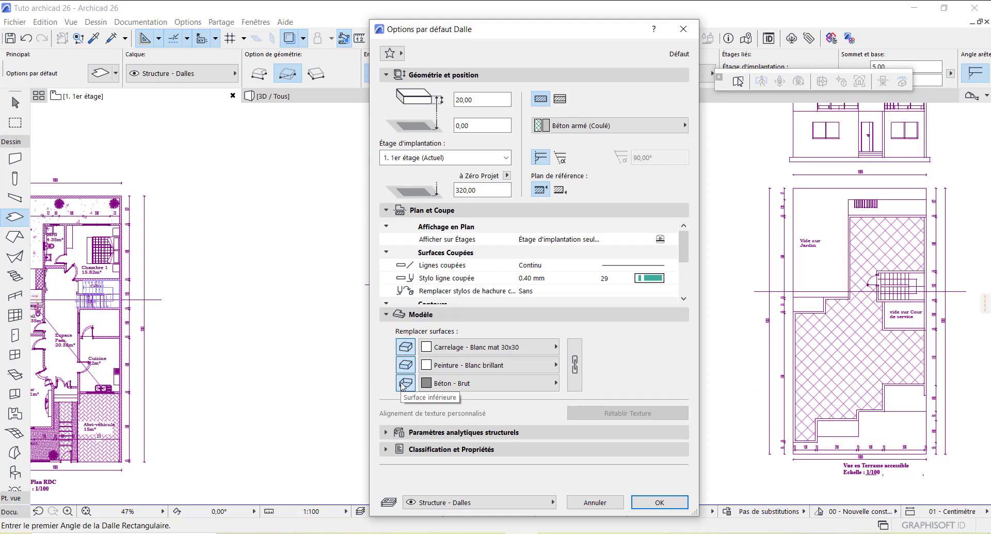
Step: Set the slab's bottom surface to Plâtre - Plaques de plâtre and accept the slab settings
click(460, 387)
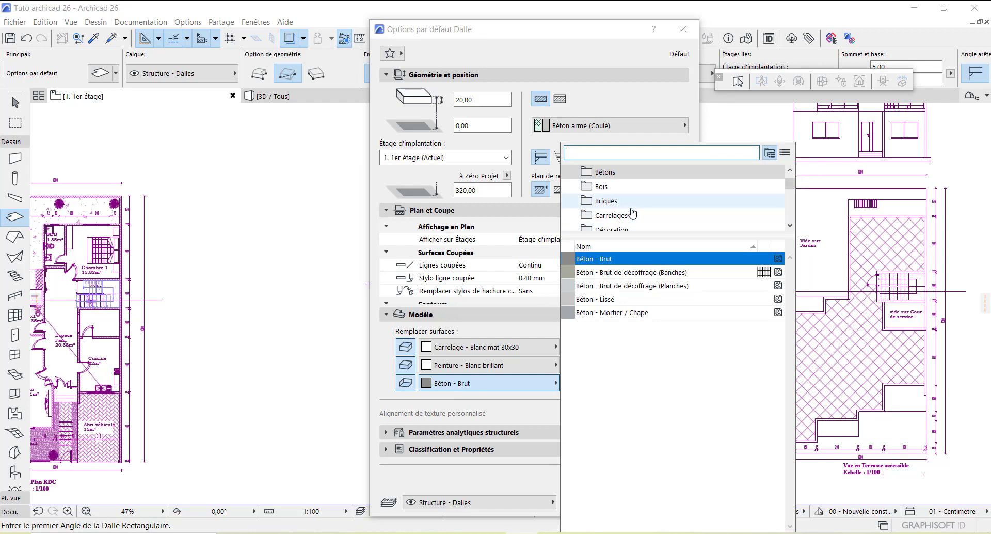
scroll(633, 213, down, 5)
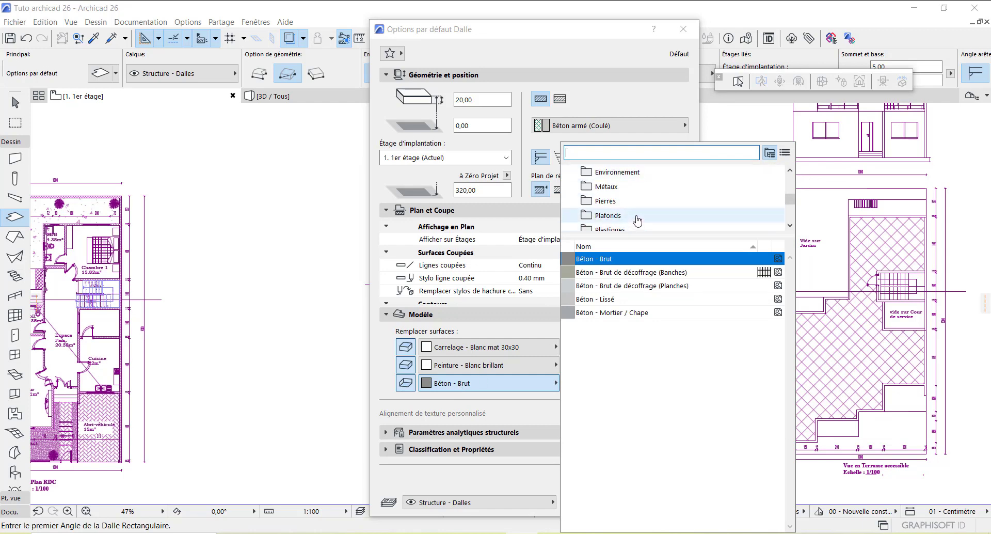
click(633, 224)
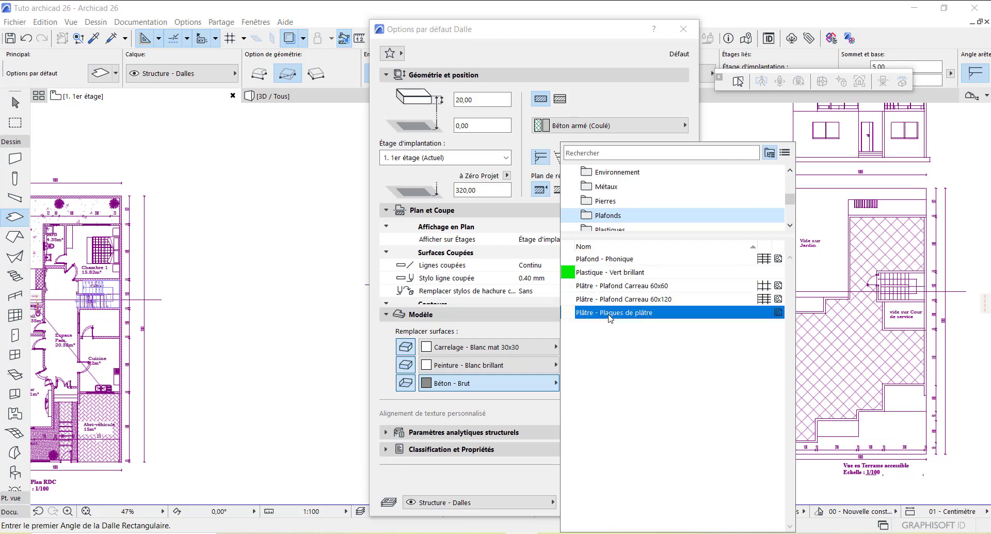
click(638, 313)
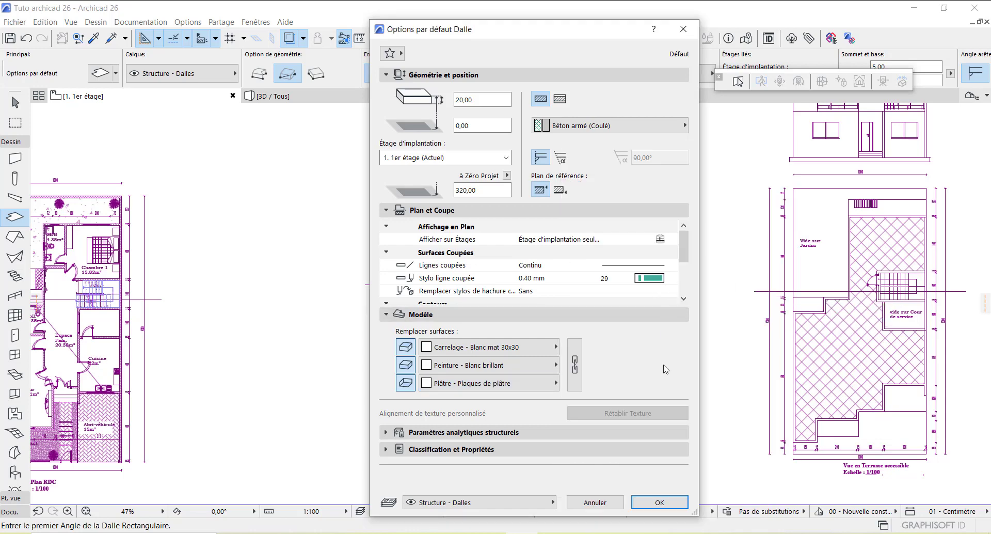
click(647, 505)
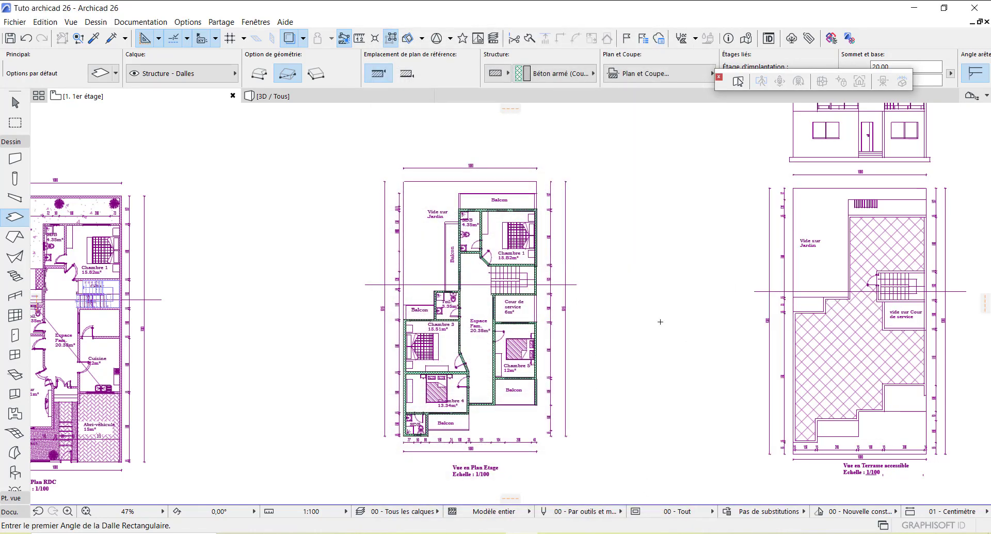
Step: Start a polygonal slab on the Plan Etage with a 590 cm first edge along the outer side of the balcony above Chambre 1
click(260, 74)
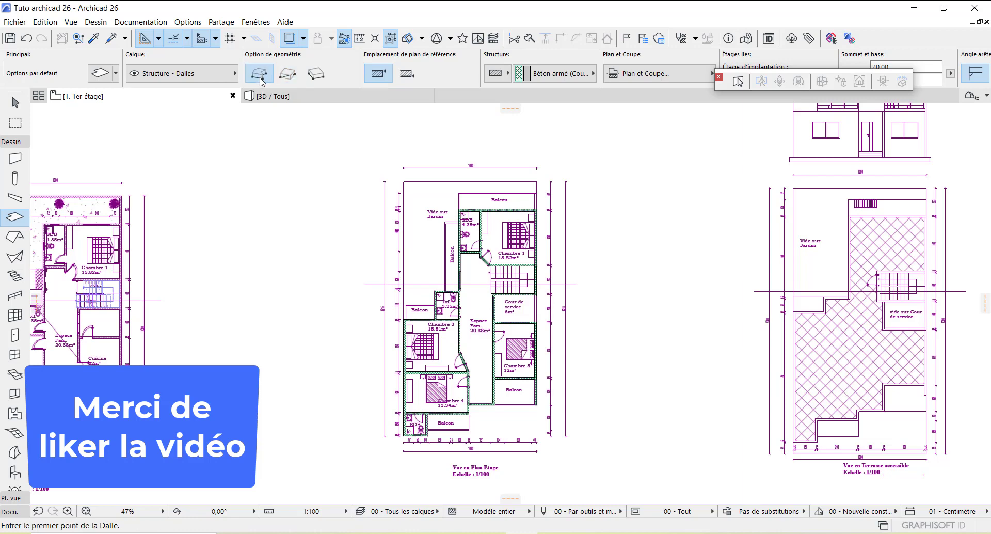
scroll(480, 186, up, 10)
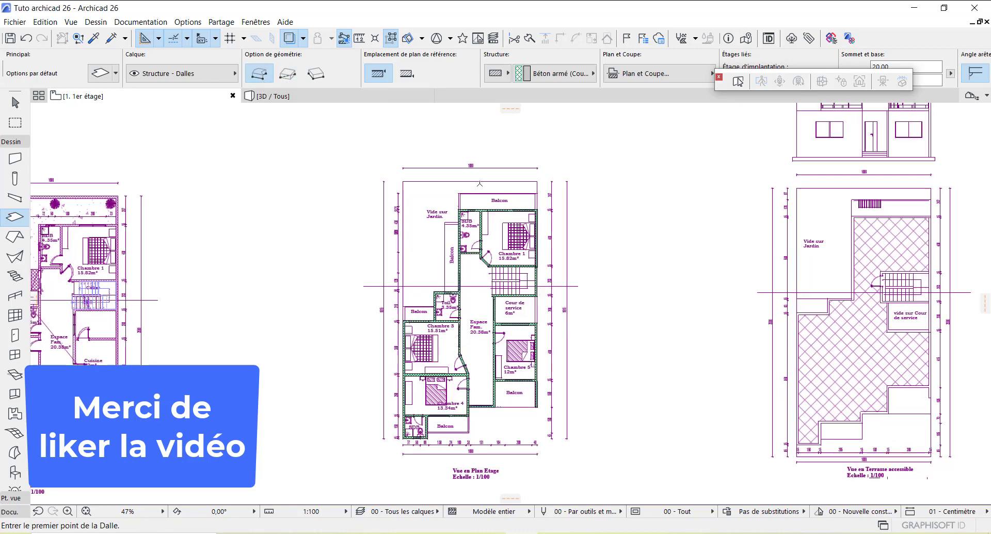
scroll(437, 235, up, 3)
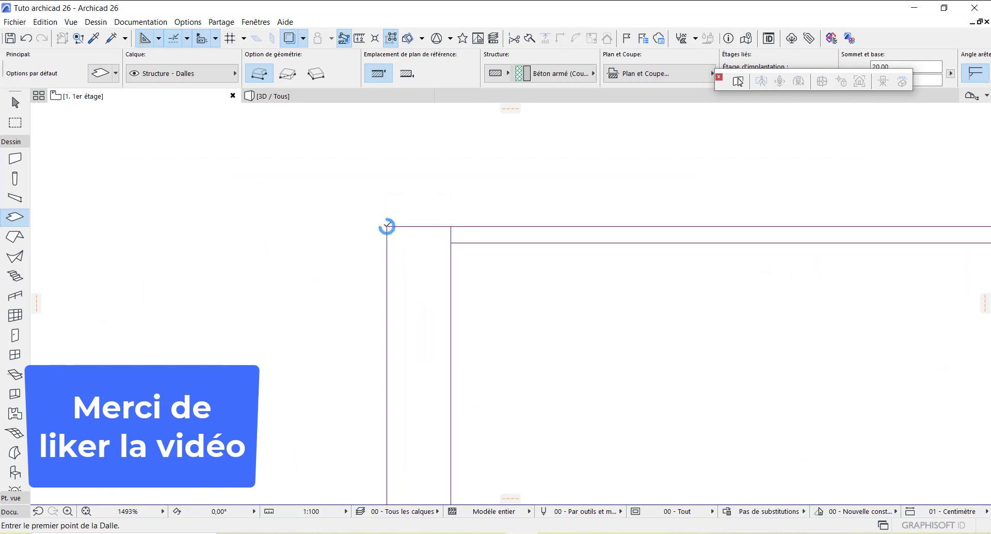
click(386, 226)
scroll(309, 243, down, 5)
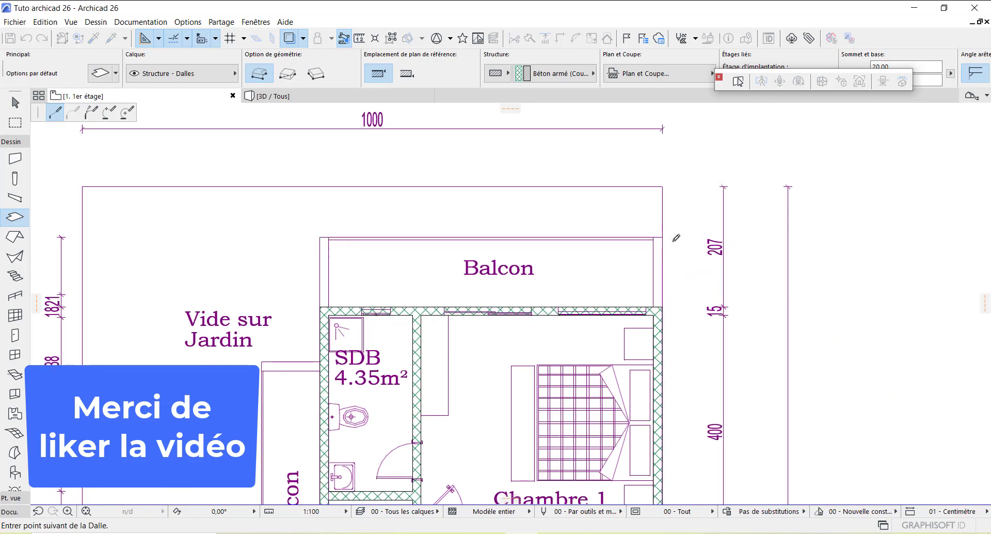
scroll(657, 232, up, 5)
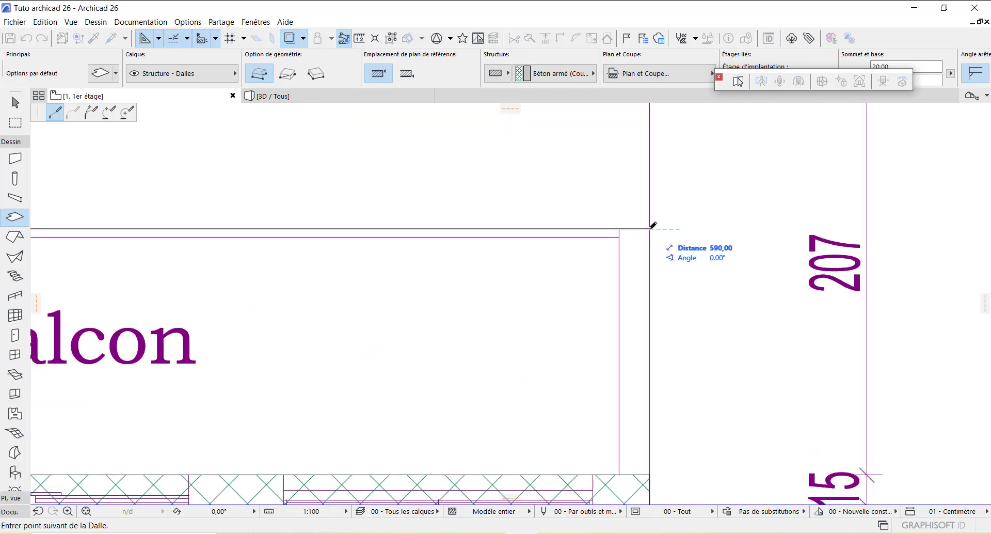
click(650, 229)
scroll(628, 237, down, 3)
scroll(631, 233, down, 3)
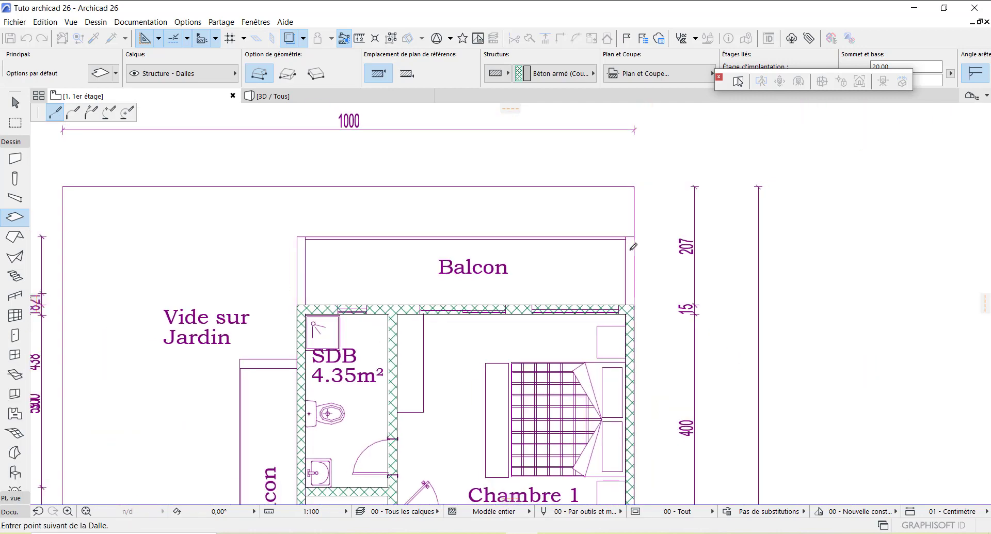
Step: Trace the slab edge down the outer wall past Chambre 1, 315 cm inward, and around the Cour de service back to the outer wall
scroll(642, 274, down, 5)
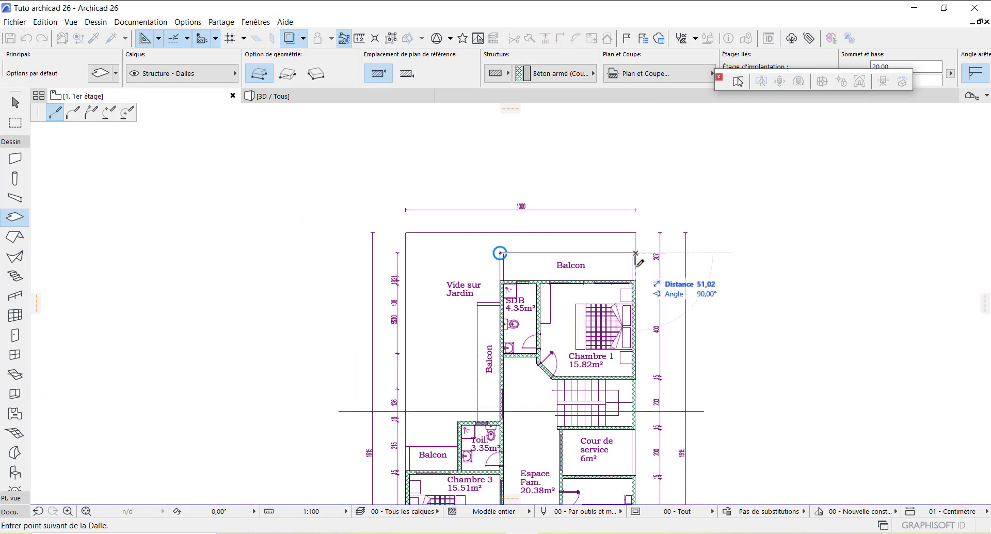
scroll(638, 289, down, 3)
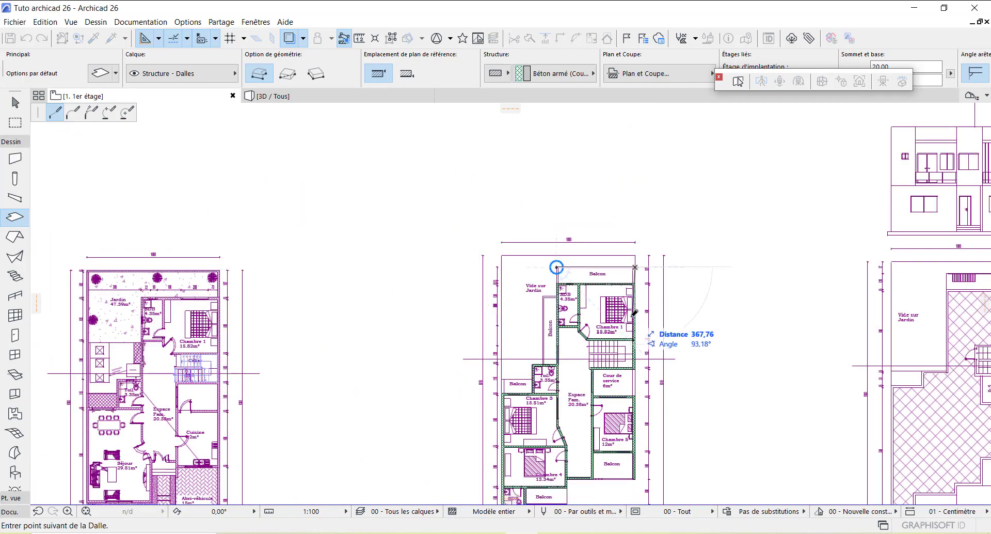
scroll(635, 367, up, 5)
scroll(637, 366, up, 4)
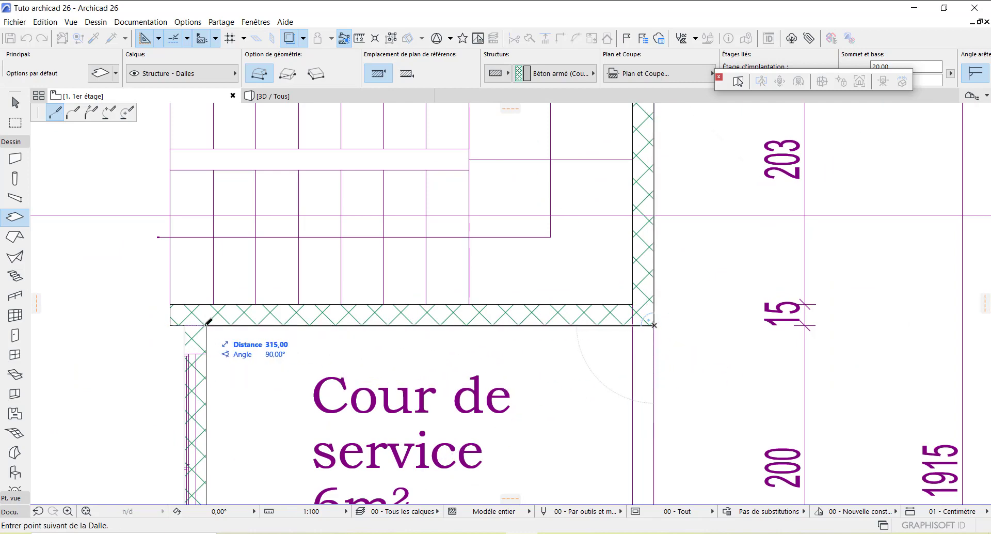
scroll(209, 321, down, 4)
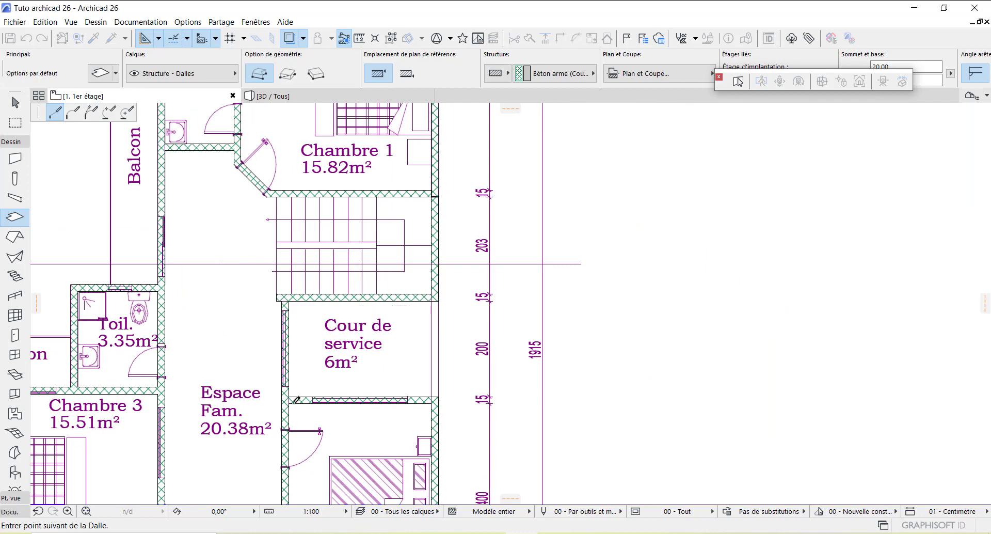
scroll(296, 399, up, 4)
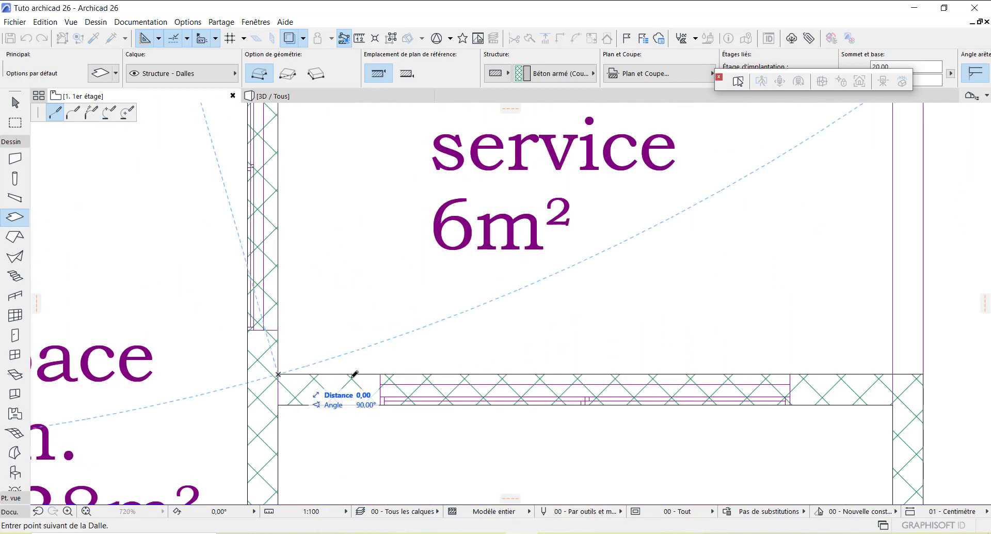
scroll(354, 373, down, 2)
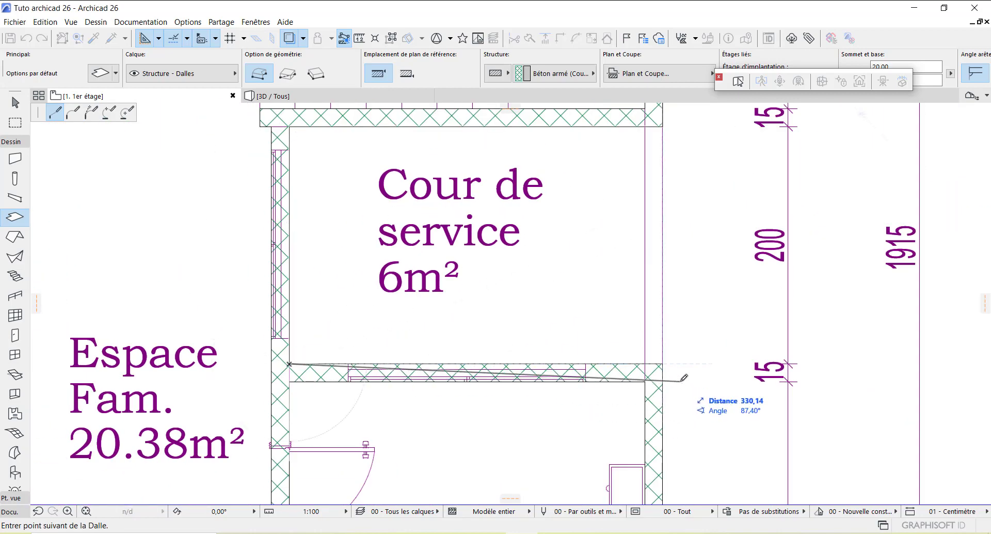
scroll(671, 369, up, 2)
click(649, 351)
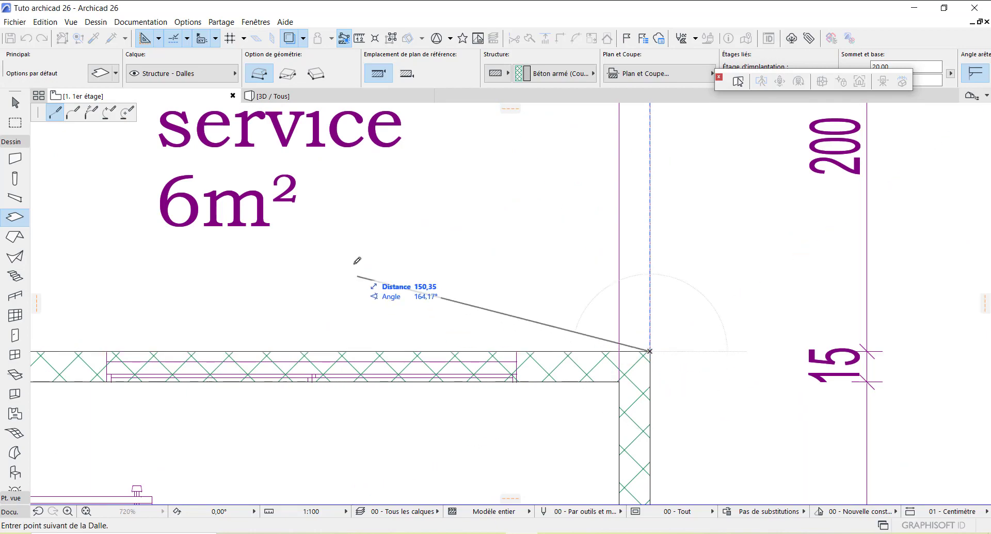
Step: Continue the slab outline down beside Chambre 5 to its balcony's outer corner, and along the balcony edge to Chambre 4's wall
scroll(382, 263, down, 6)
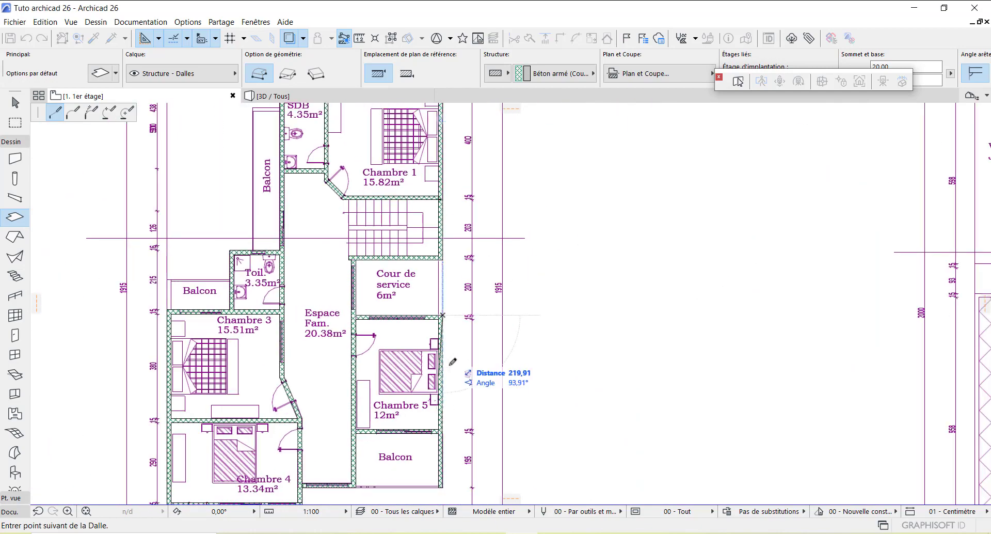
scroll(452, 362, down, 2)
scroll(443, 420, up, 5)
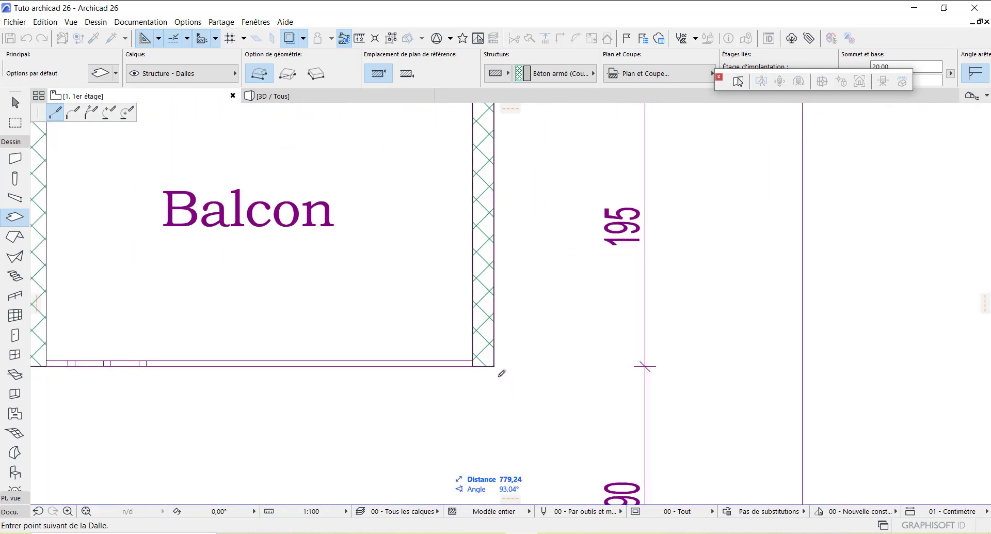
scroll(498, 371, up, 3)
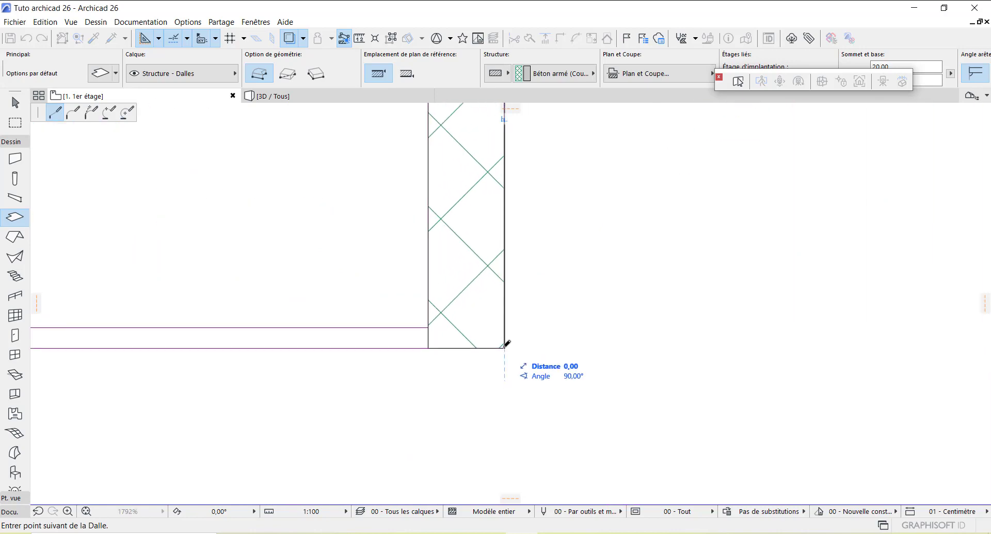
scroll(640, 348, down, 6)
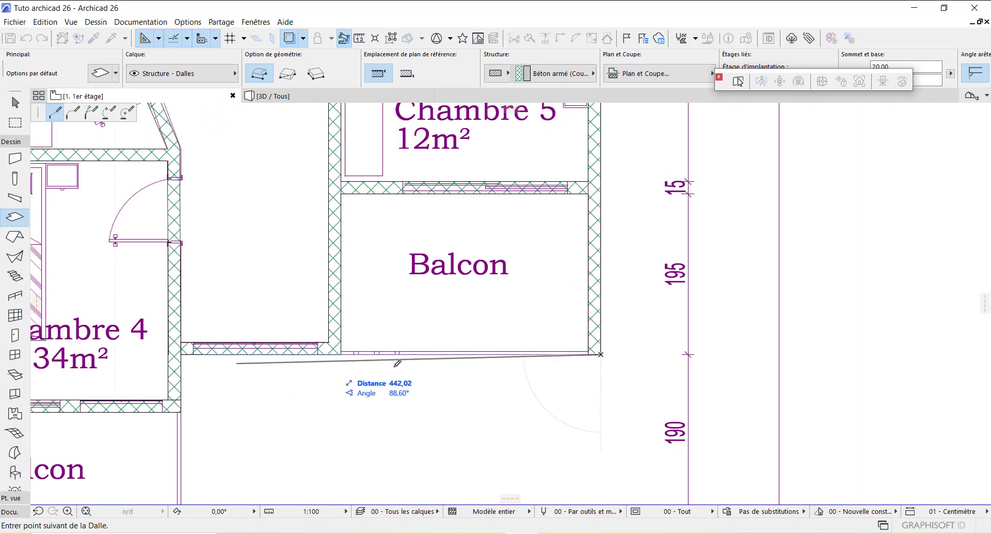
scroll(199, 353, up, 5)
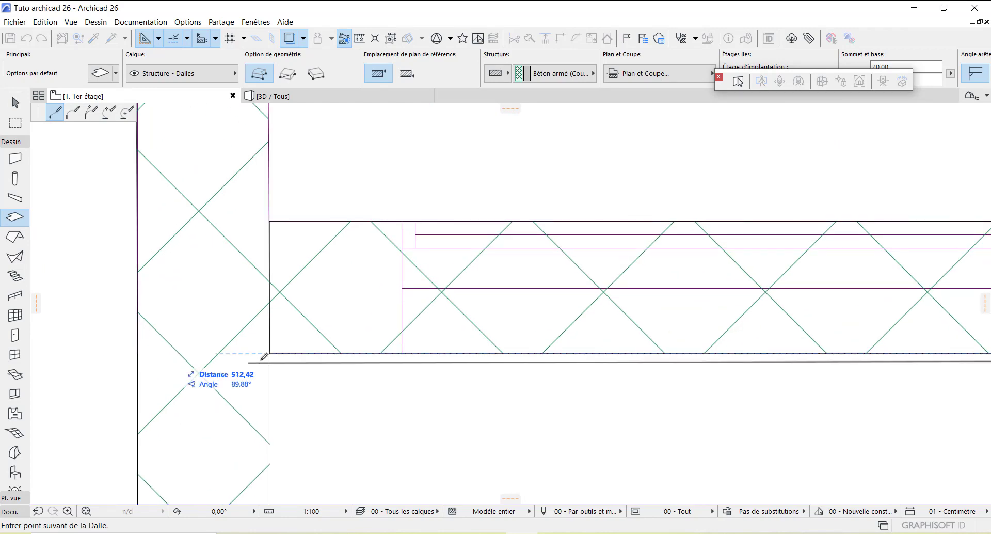
click(271, 349)
Step: Continue the slab outline around the outer corner of the balcony below Chambre 4 to the SDB wall
scroll(447, 292, down, 5)
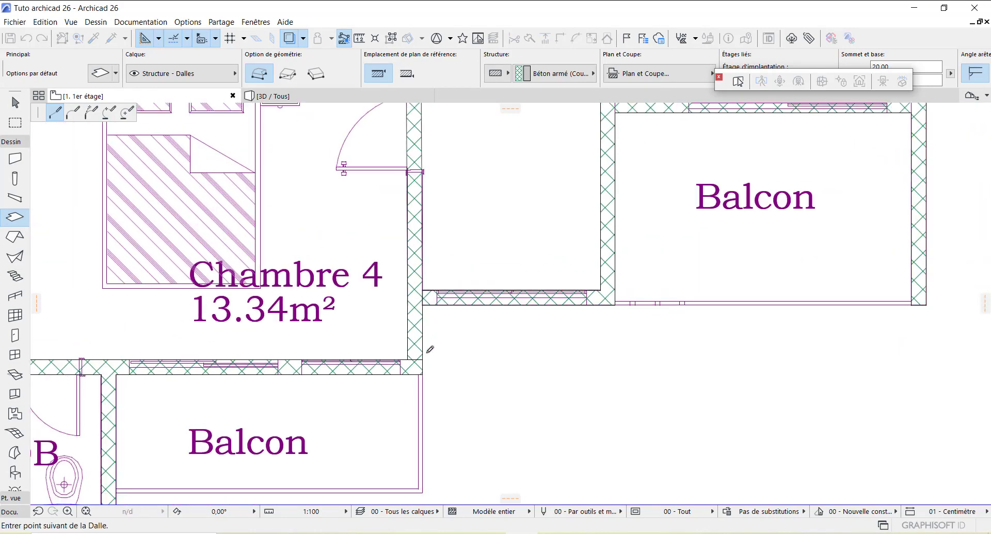
scroll(444, 364, down, 3)
scroll(443, 389, up, 8)
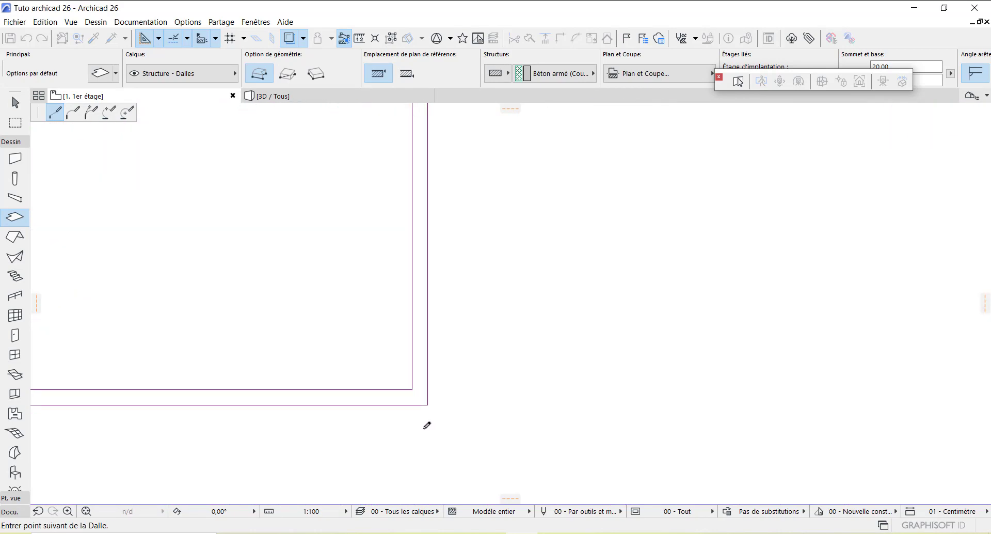
click(433, 393)
scroll(598, 389, down, 6)
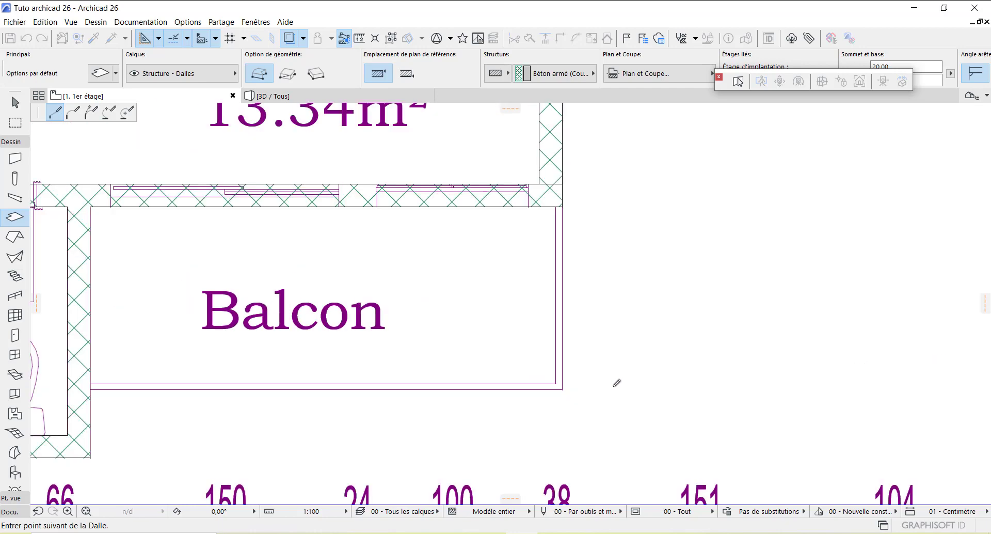
scroll(279, 389, up, 8)
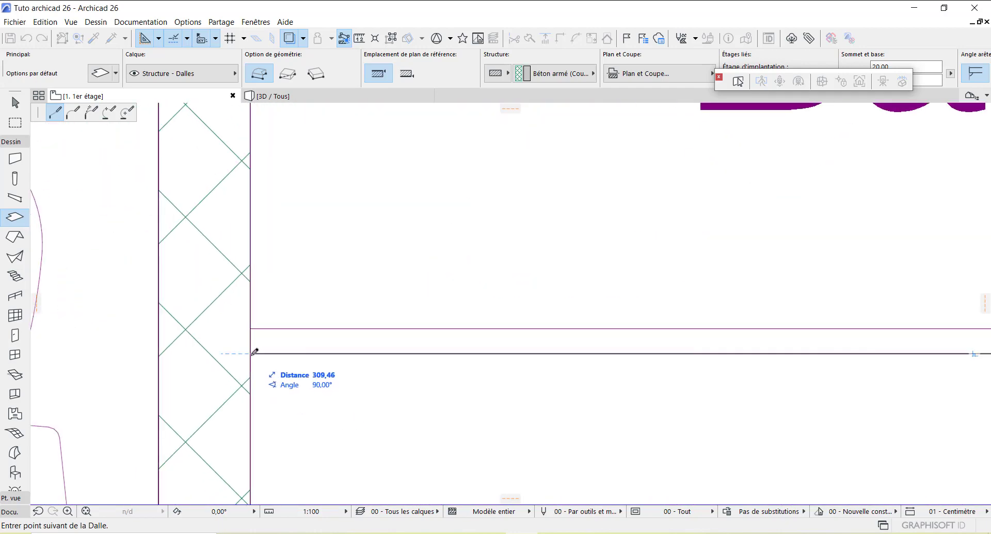
click(251, 352)
Step: Trace the slab outline around the outside of the SDB below Chambre 4 with edges of 45 cm and 180 cm
scroll(475, 304, down, 6)
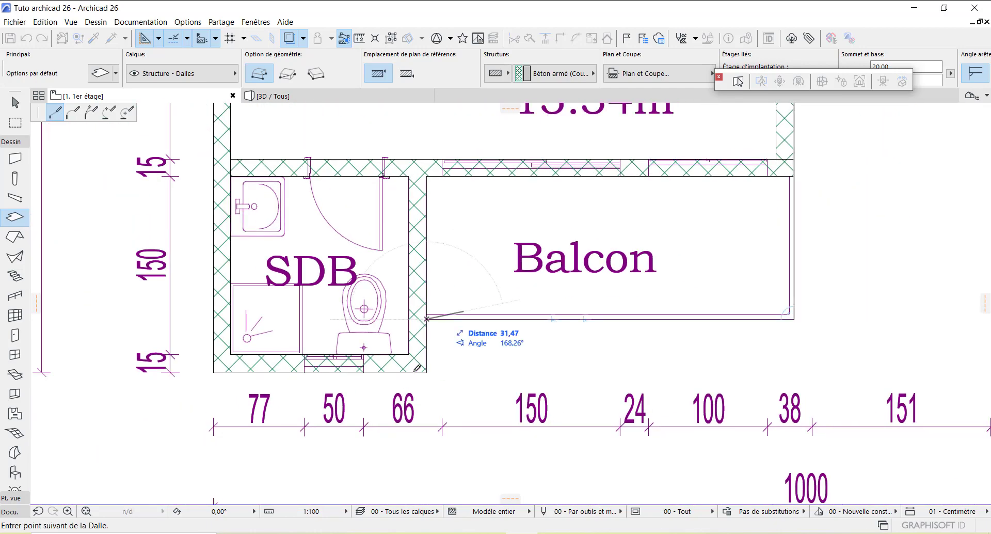
scroll(455, 356, up, 8)
scroll(424, 380, up, 5)
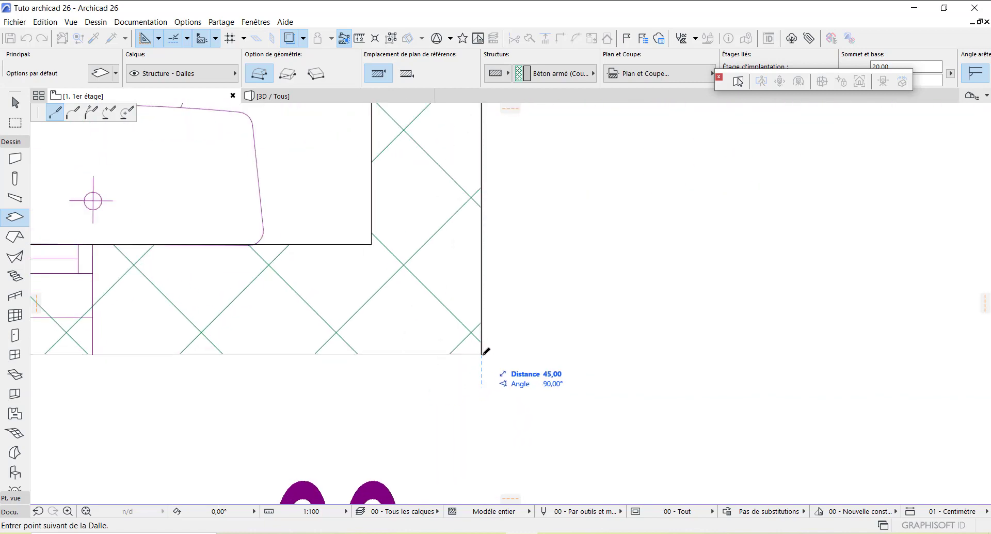
click(481, 354)
scroll(713, 364, down, 5)
scroll(263, 353, up, 6)
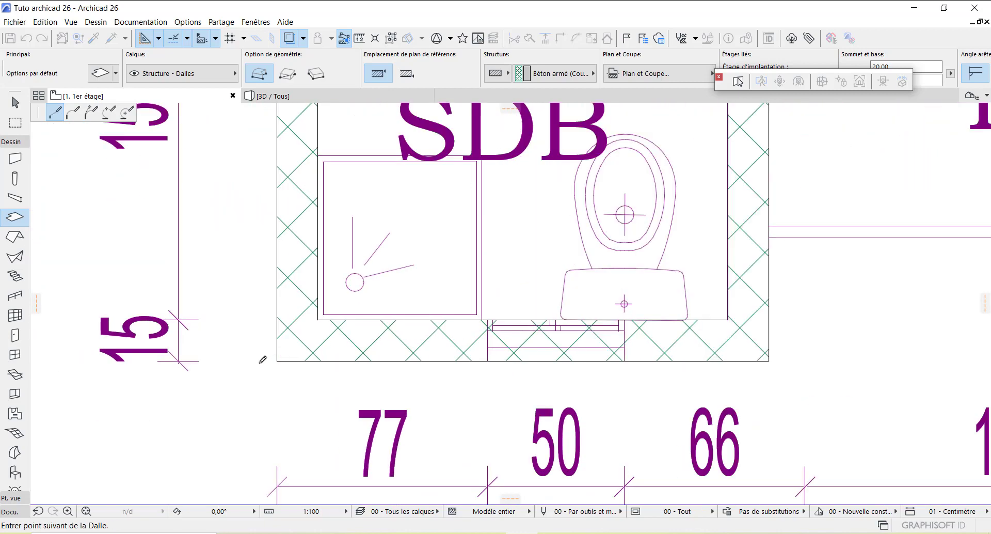
scroll(269, 352, up, 3)
click(330, 351)
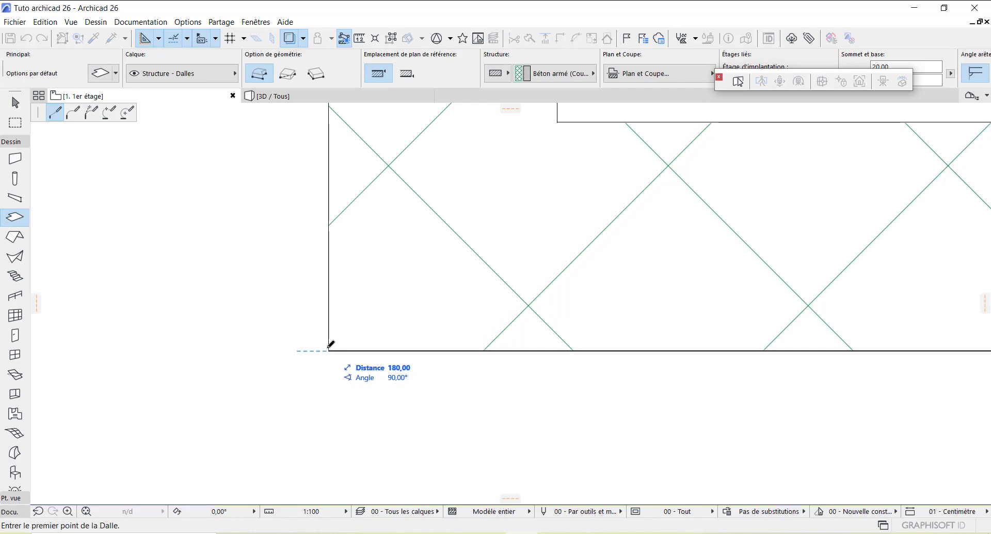
Step: Run the slab outline 987.5 cm up the outer wall and across the outer edge of Chambre 3's balcony to the Toil. wall
scroll(571, 383, down, 3)
scroll(332, 389, down, 4)
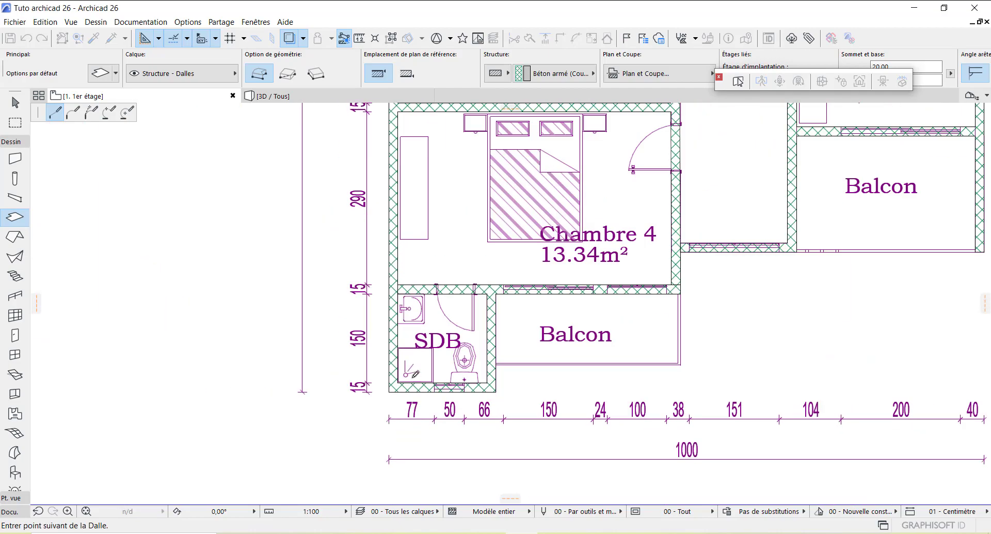
scroll(418, 379, down, 6)
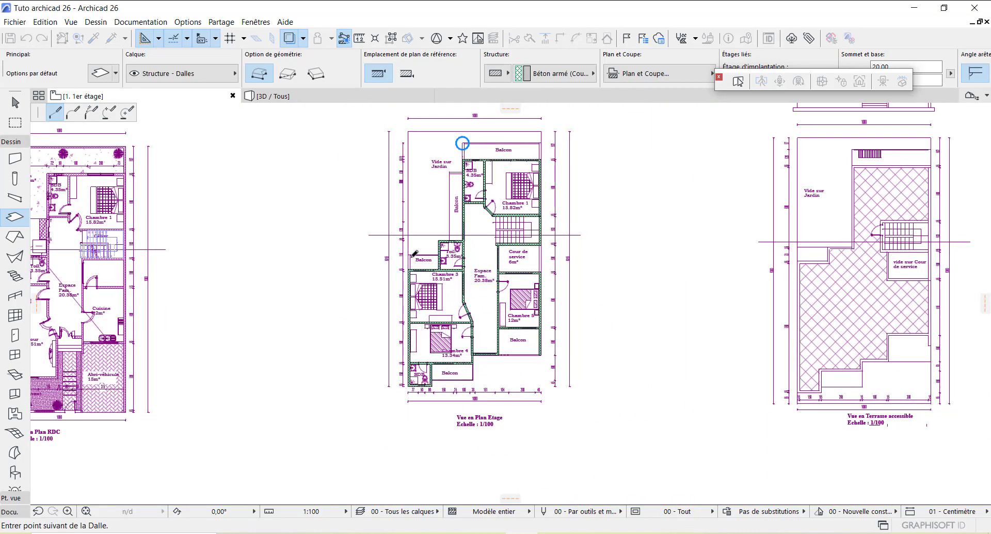
scroll(414, 255, up, 6)
scroll(414, 255, up, 4)
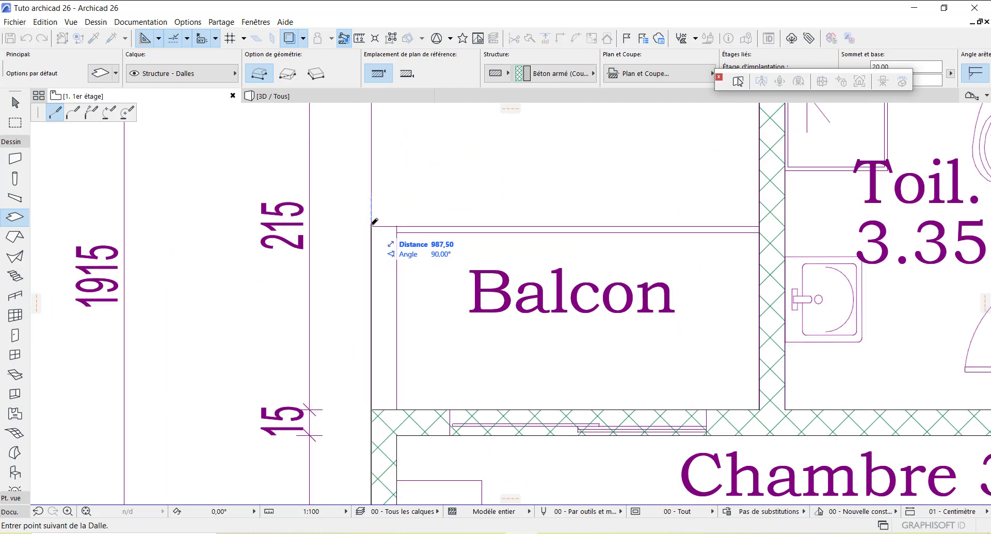
scroll(364, 300, down, 3)
scroll(575, 261, up, 6)
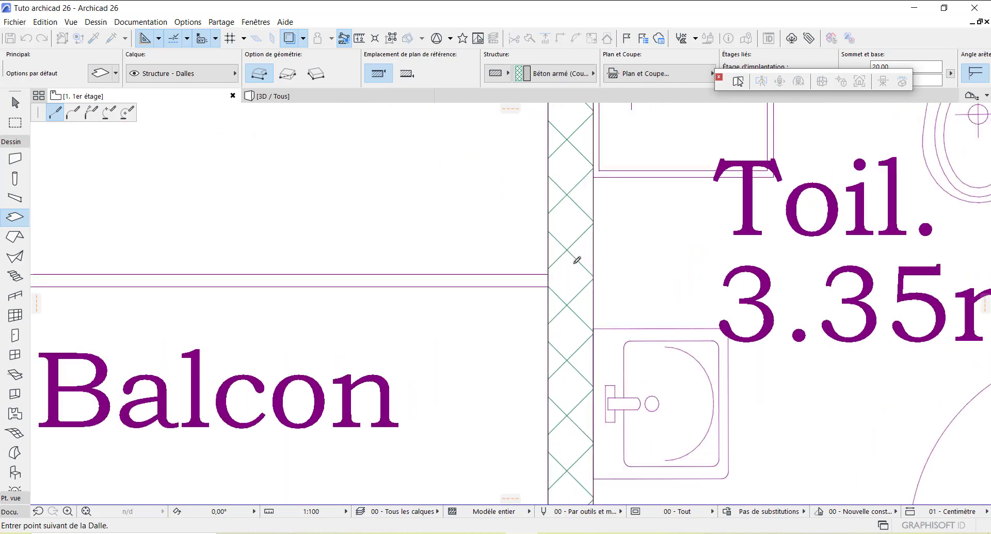
click(530, 284)
Step: Trace the slab outline 107.5 cm up the Toil. wall and along its outer face to the long narrow balcony's outer edge
scroll(498, 361, down, 5)
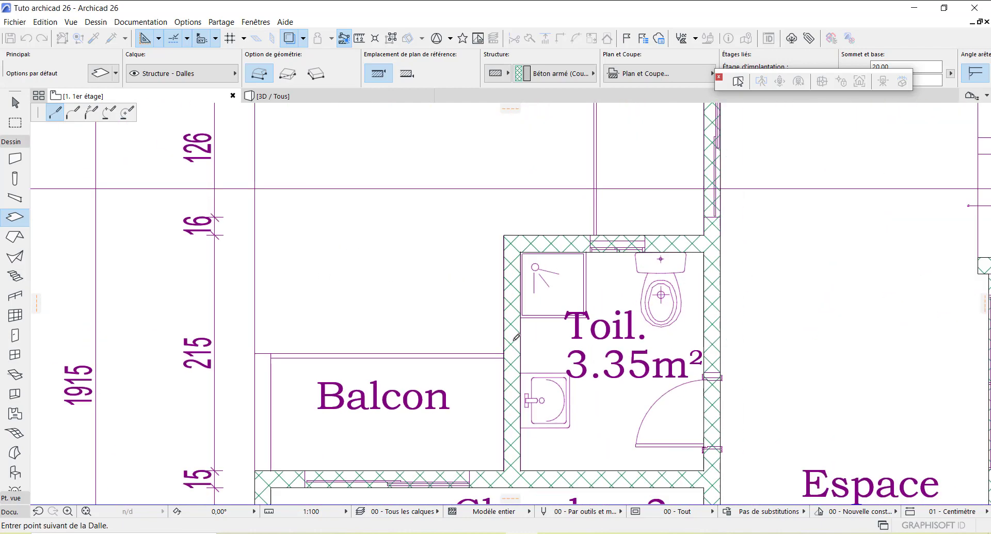
scroll(521, 244, up, 5)
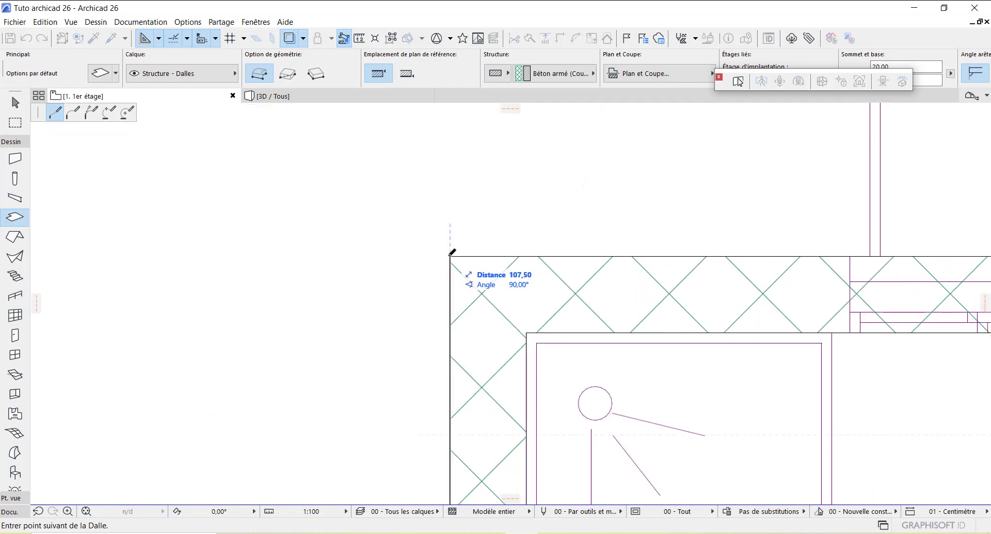
click(504, 249)
scroll(655, 270, down, 5)
scroll(618, 294, up, 5)
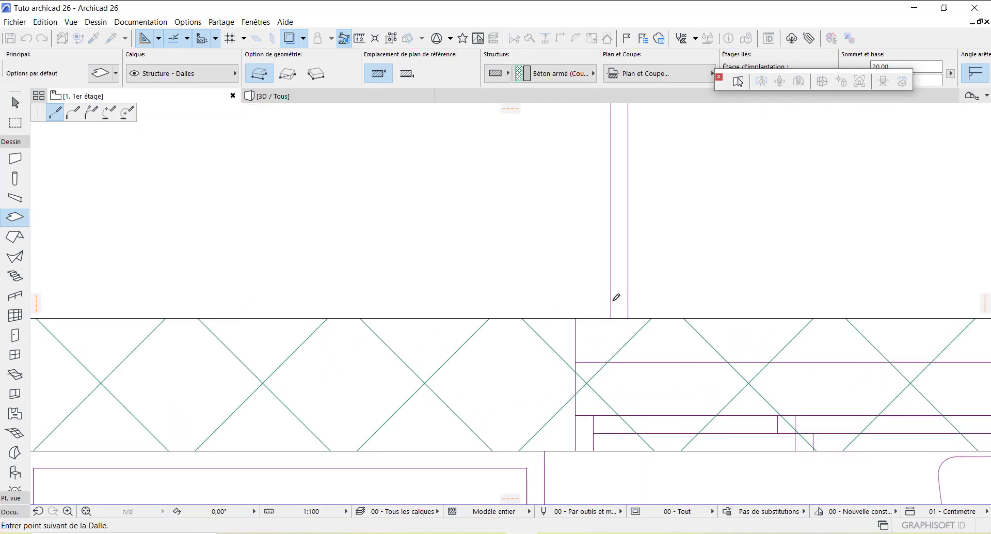
click(616, 311)
Step: Trace the slab outline up the long narrow balcony's outer edge and 100 cm across its end to the SDB wall
scroll(587, 380, down, 5)
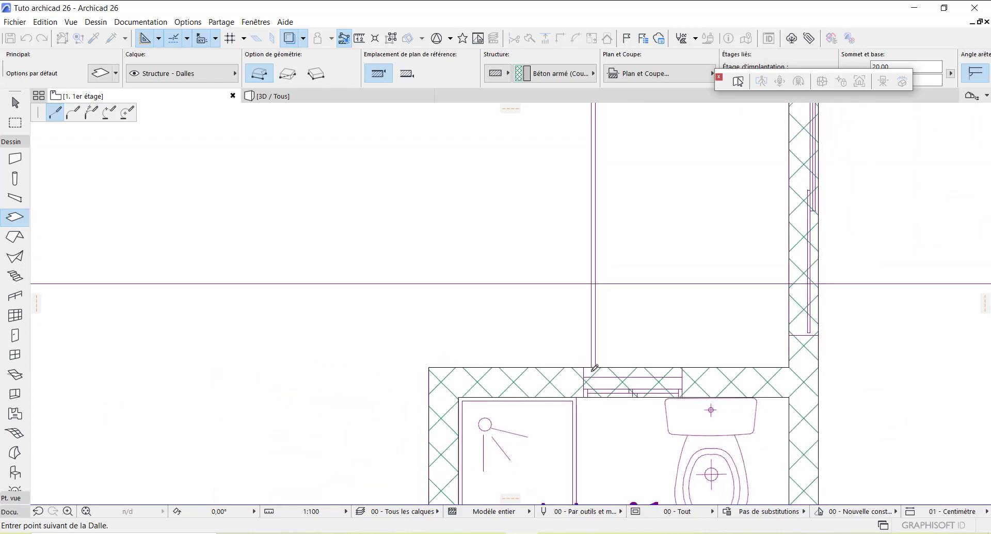
scroll(605, 242, down, 5)
scroll(582, 225, up, 6)
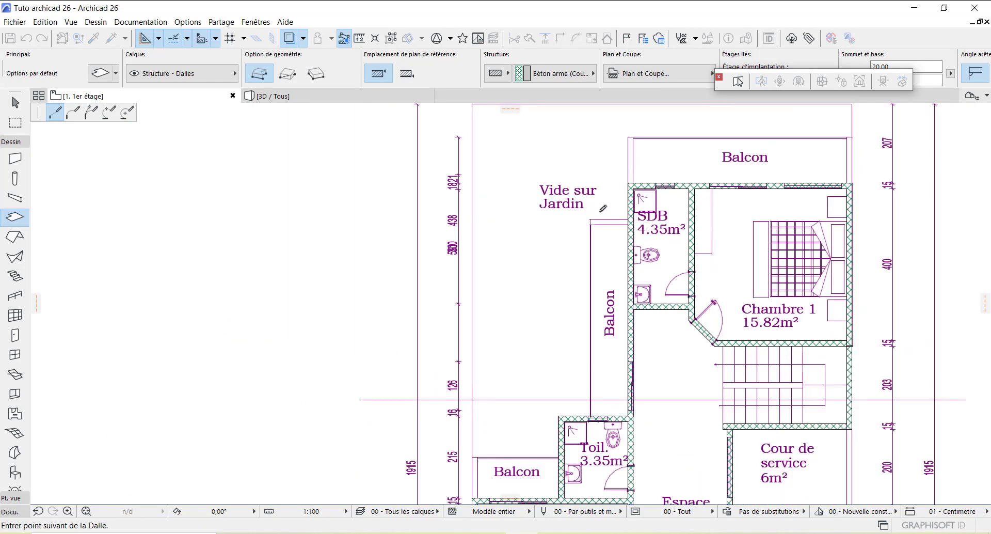
scroll(539, 232, down, 2)
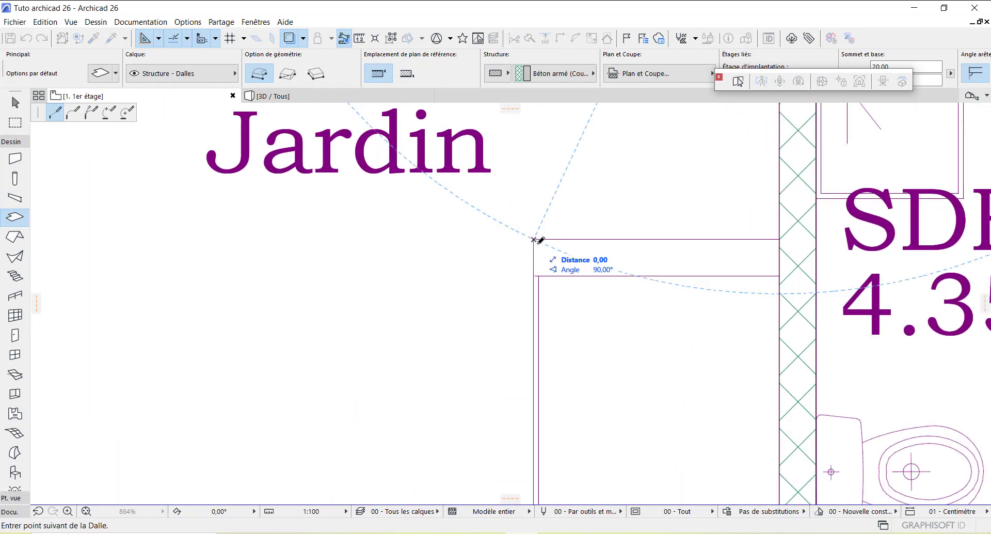
scroll(619, 336, down, 2)
scroll(598, 342, down, 1)
scroll(692, 294, up, 8)
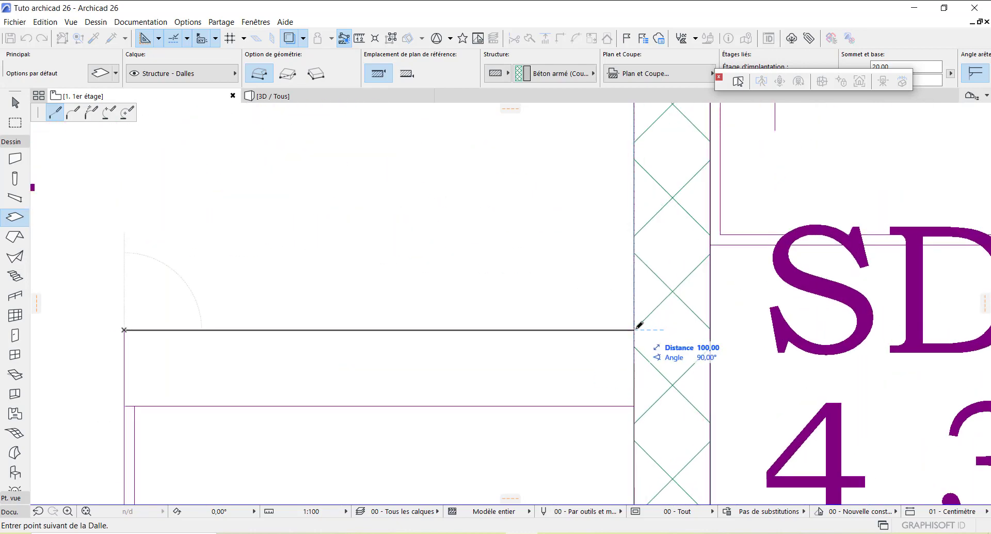
click(634, 329)
scroll(635, 325, down, 5)
click(630, 385)
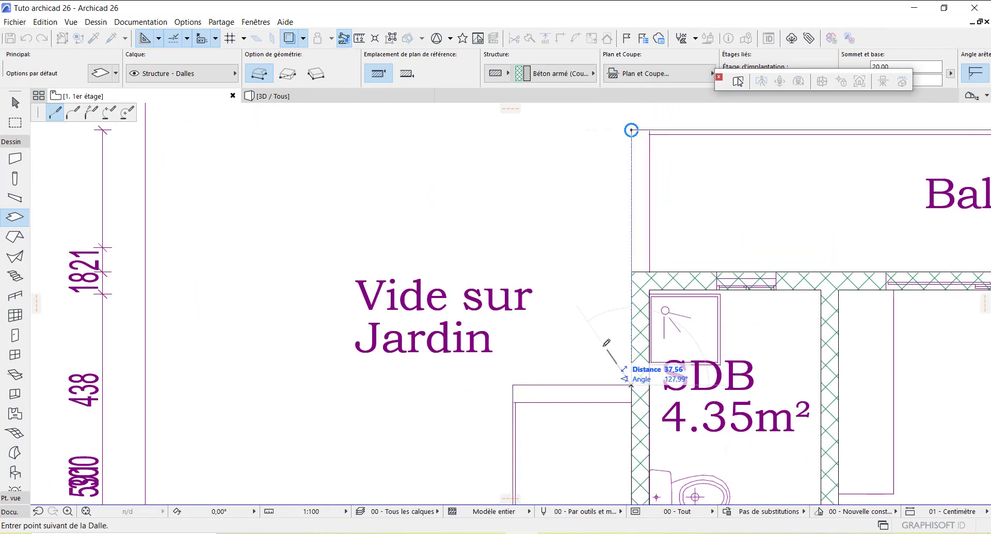
Step: Close the slab outline at the outer corner of the balcony above the SDB next to Chambre 1
scroll(579, 337, down, 3)
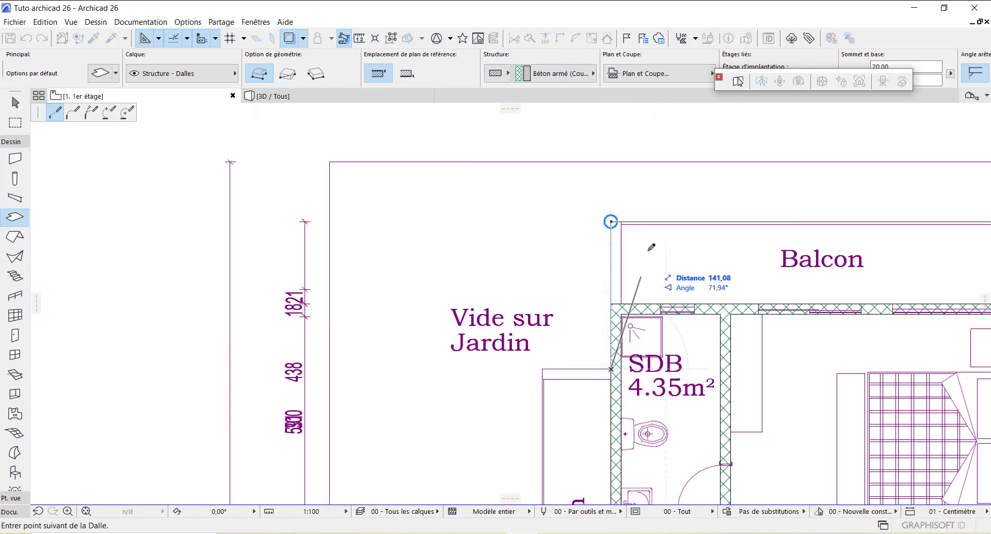
scroll(636, 212, up, 3)
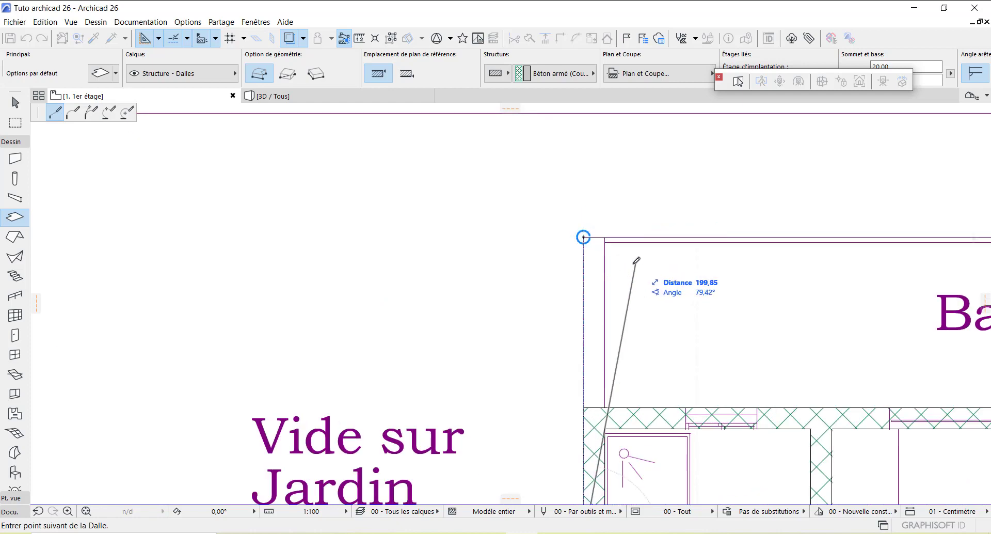
scroll(582, 173, up, 5)
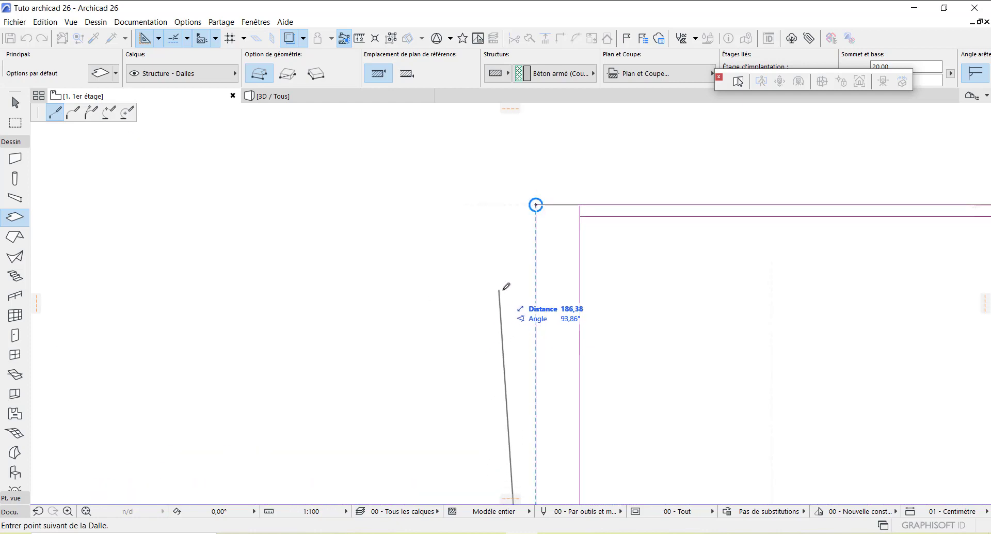
scroll(544, 253, up, 3)
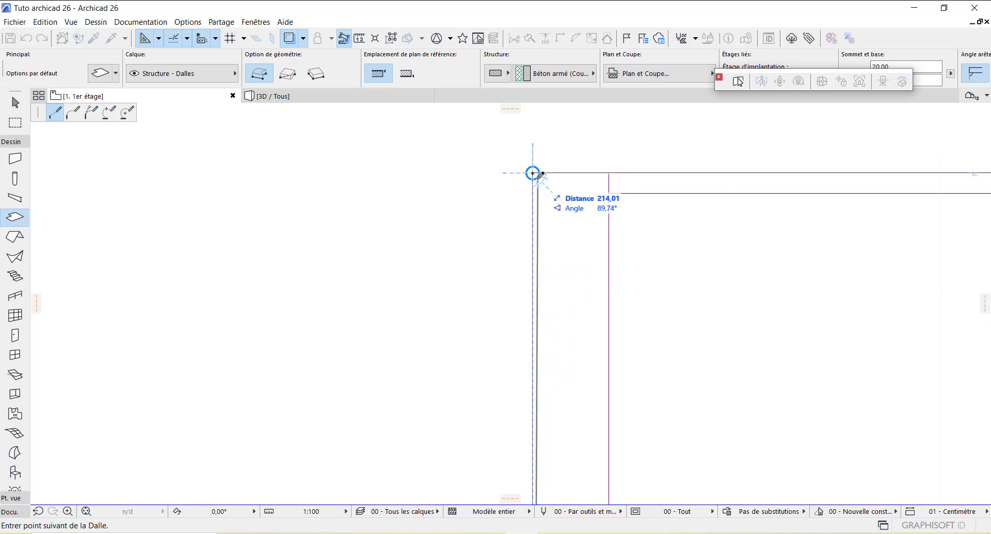
click(532, 173)
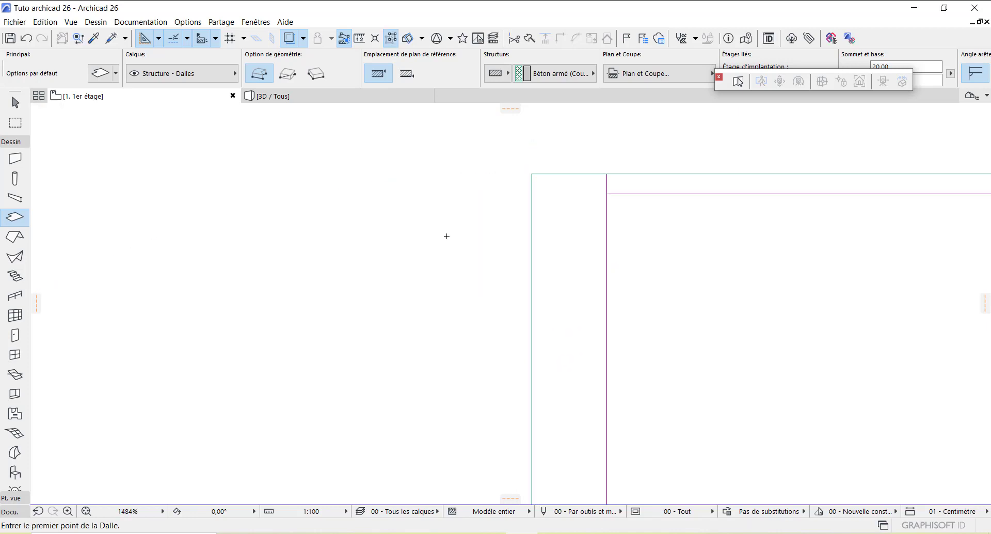
Step: Examine the slab under the walls, at the balconies and in the central hall in the 3D view
scroll(457, 234, down, 3)
scroll(457, 234, down, 5)
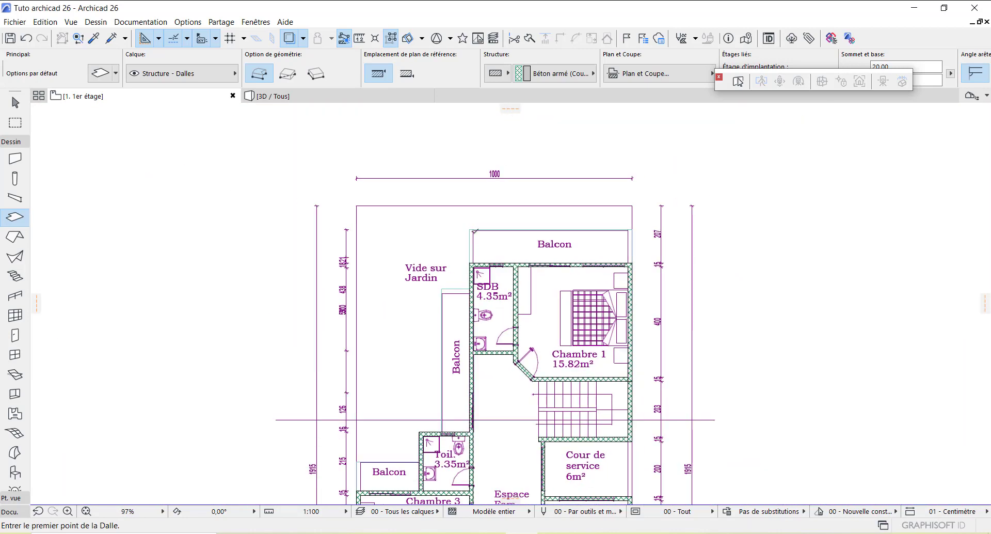
scroll(568, 283, down, 3)
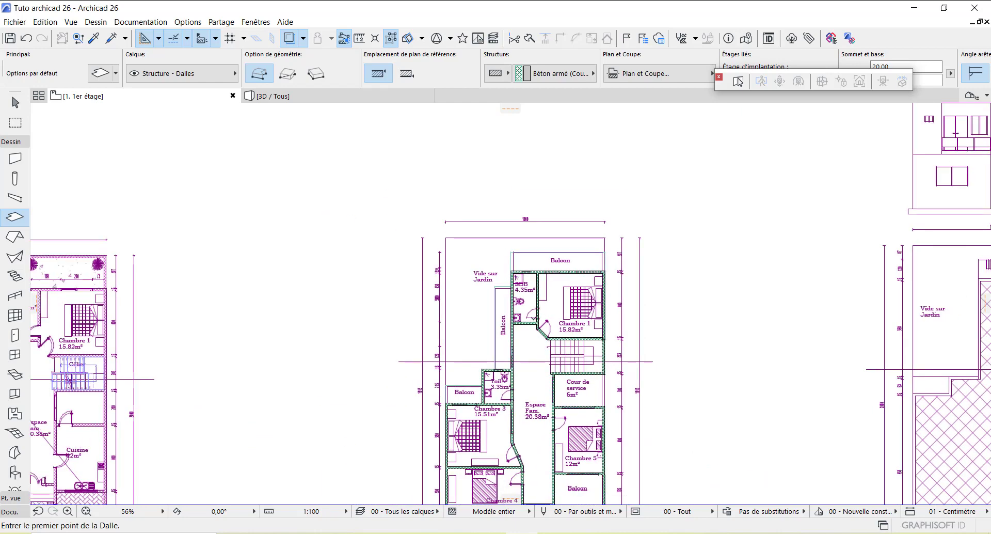
scroll(529, 291, down, 3)
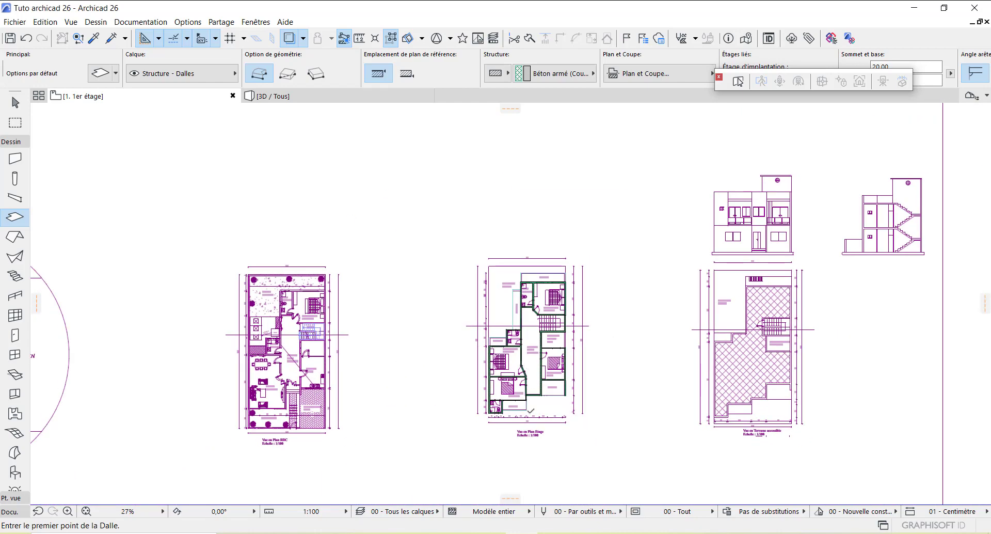
scroll(529, 408, up, 6)
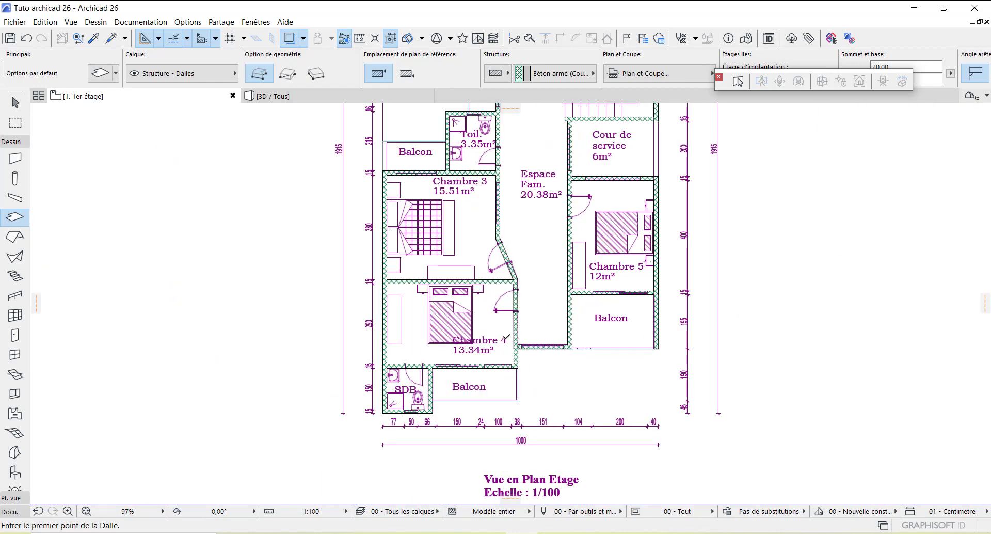
click(312, 99)
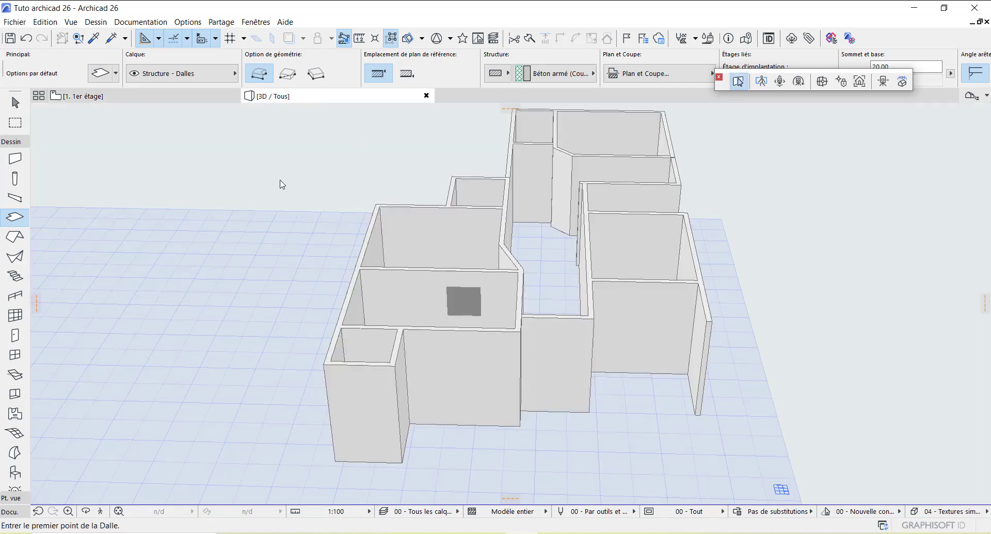
scroll(627, 362, down, 2)
scroll(519, 433, up, 5)
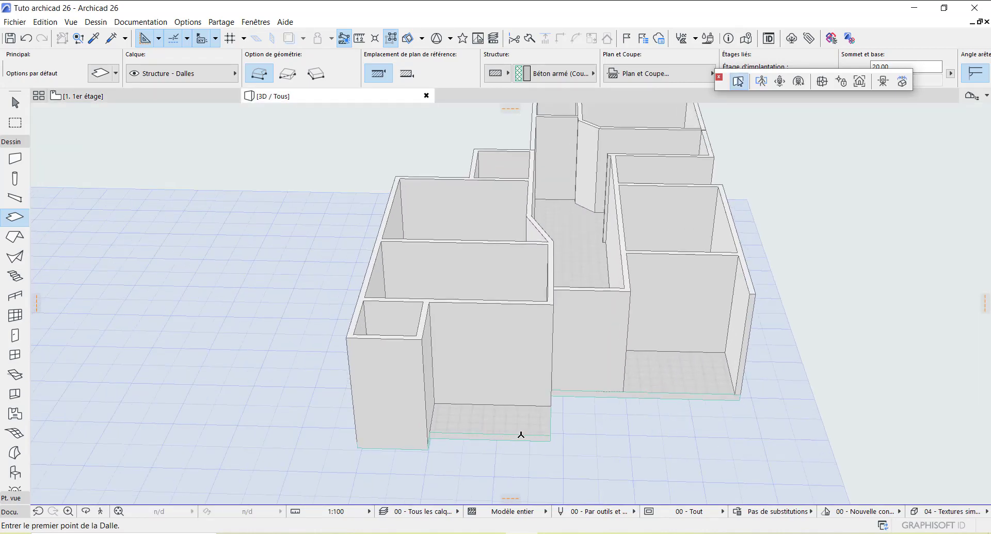
scroll(520, 433, up, 4)
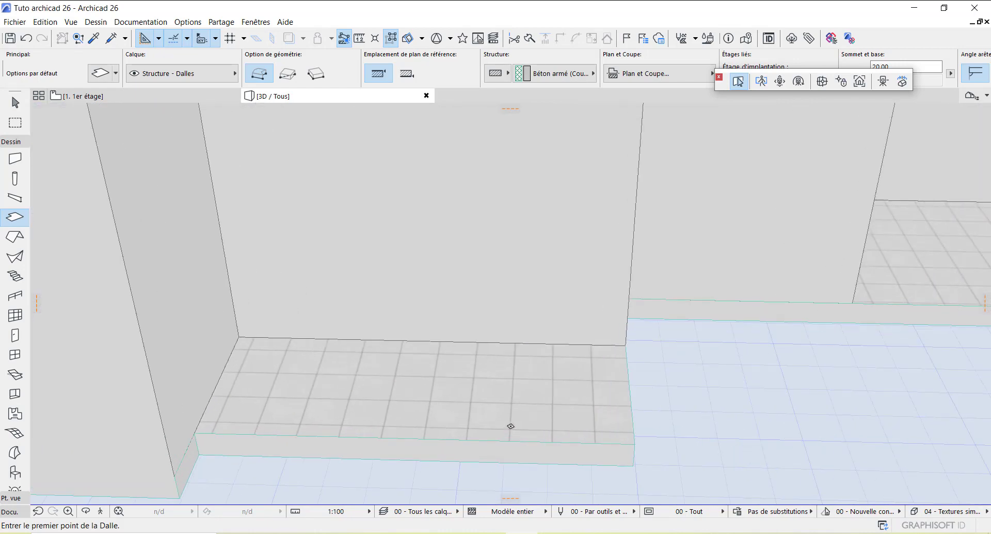
scroll(405, 408, down, 5)
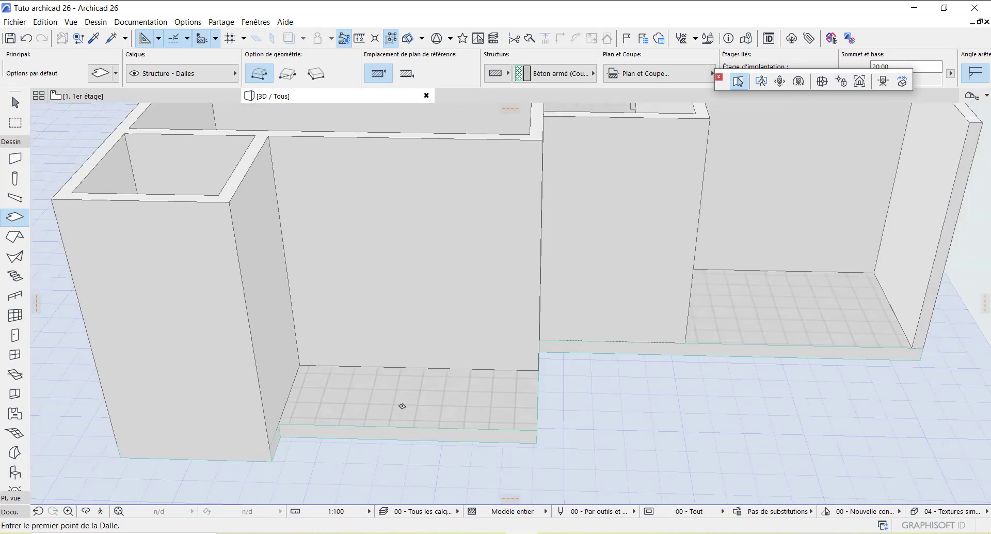
scroll(692, 336, up, 3)
scroll(590, 424, down, 5)
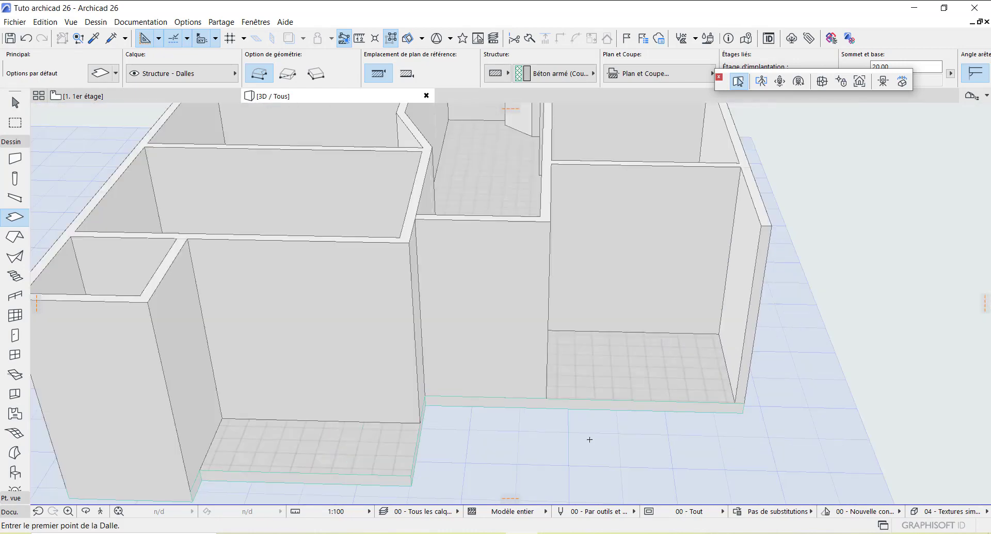
scroll(589, 424, down, 3)
scroll(535, 252, up, 5)
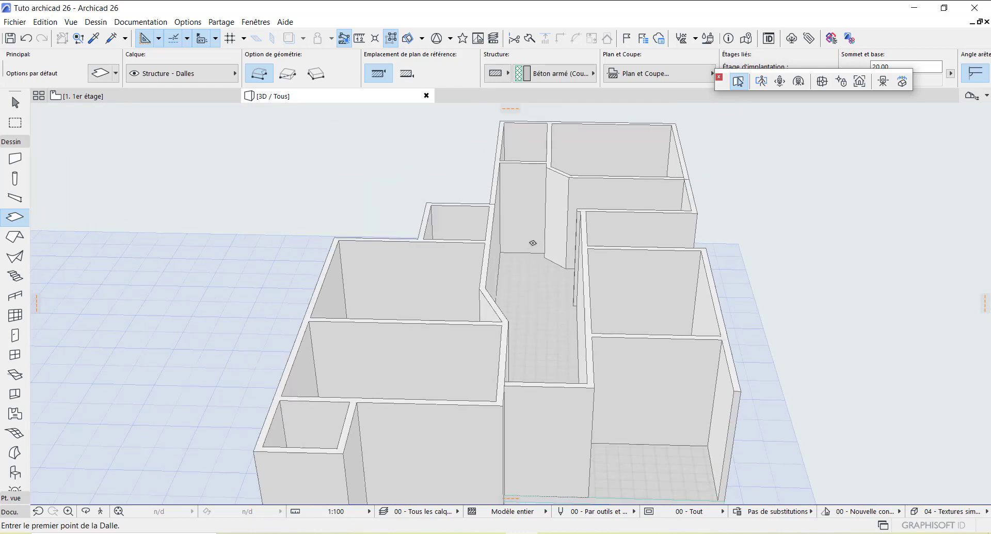
scroll(534, 301, down, 4)
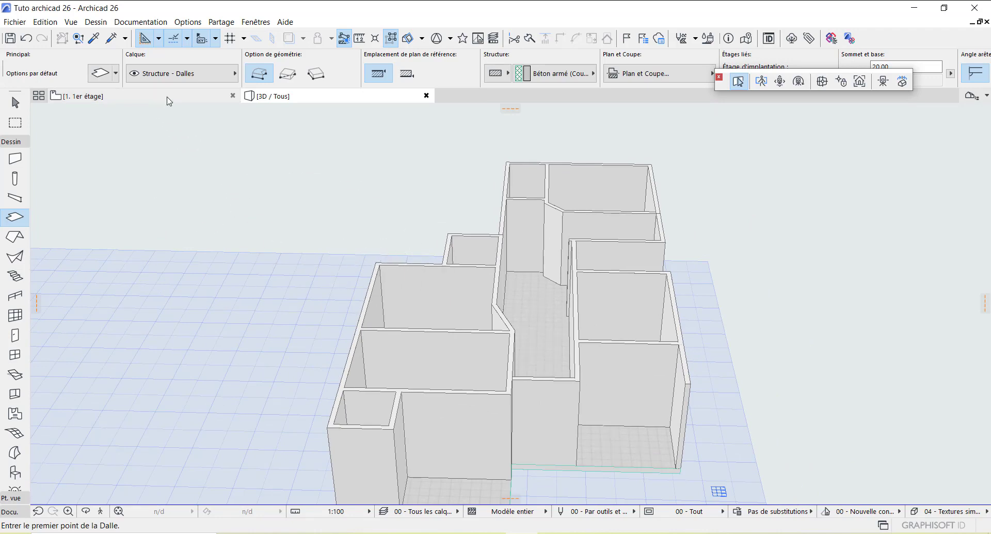
Step: Return to the first-floor plan, select the slab to review its extents and the Cour de service opening, and deselect it
click(169, 101)
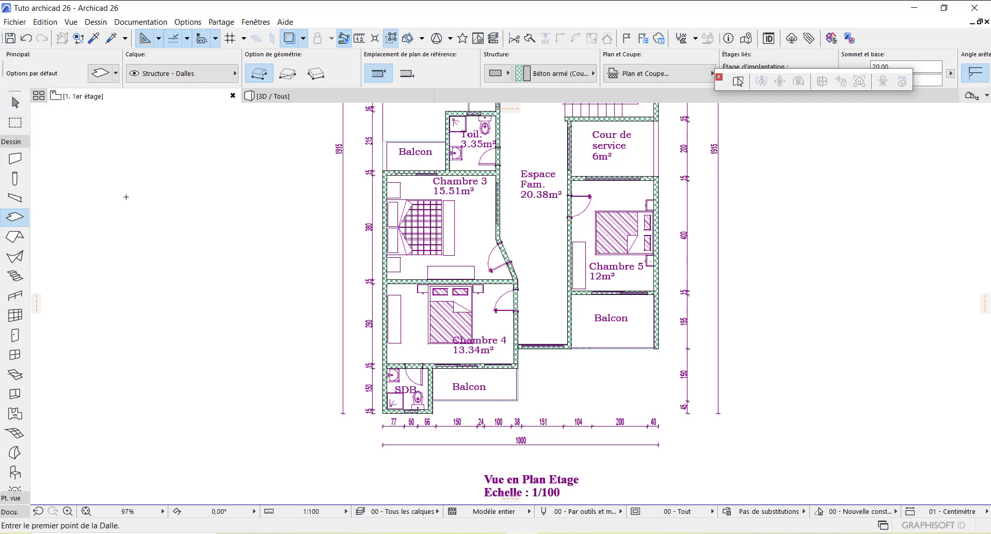
key(1)
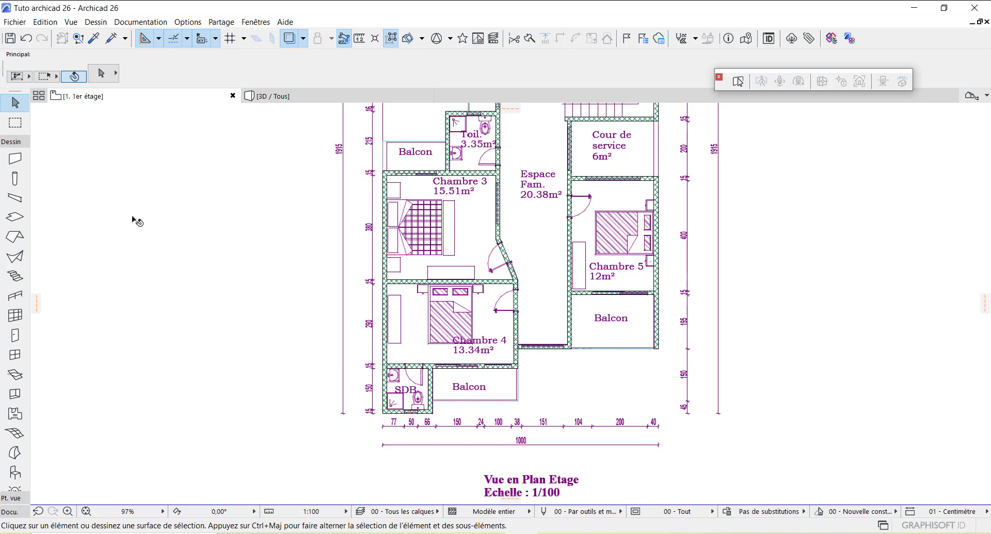
click(545, 283)
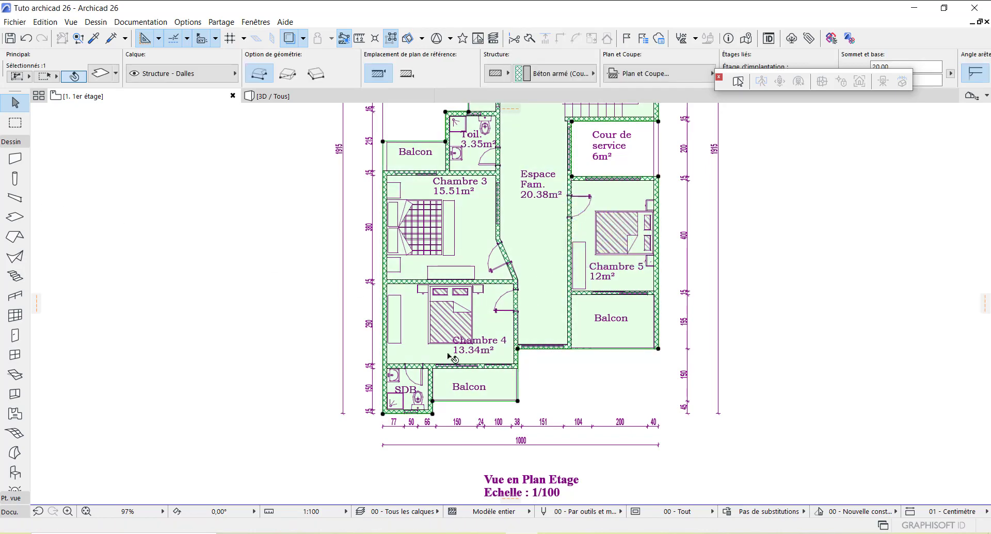
scroll(513, 383, down, 2)
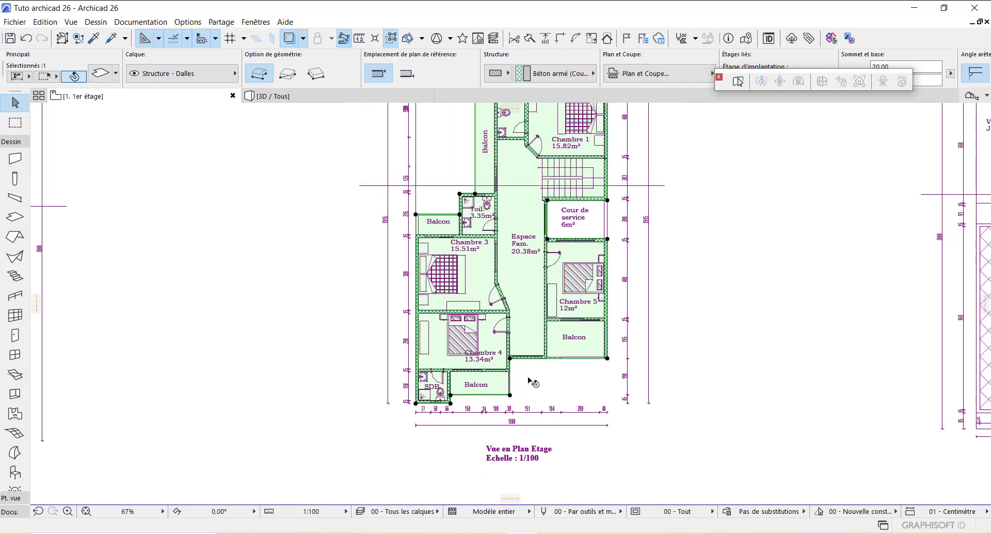
scroll(534, 383, down, 1)
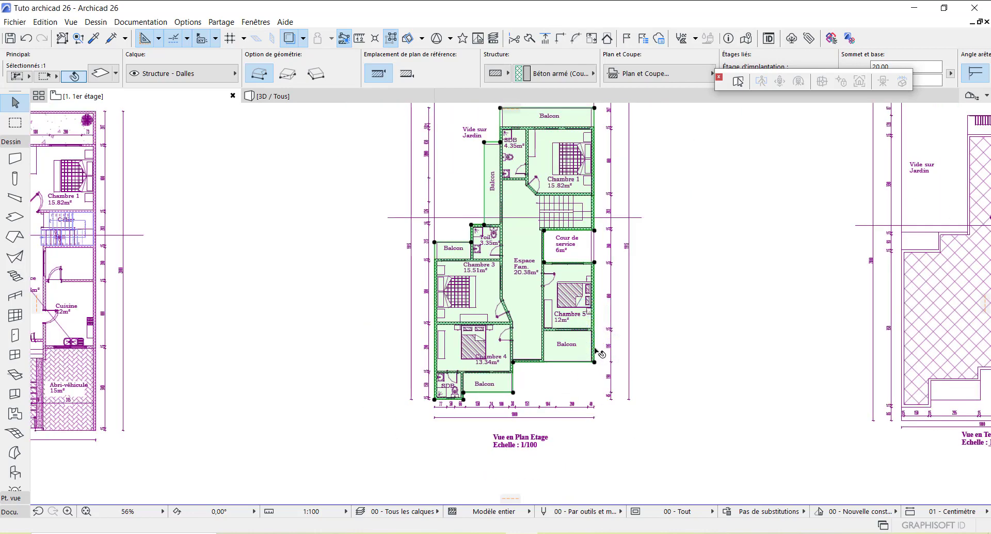
scroll(593, 358, up, 2)
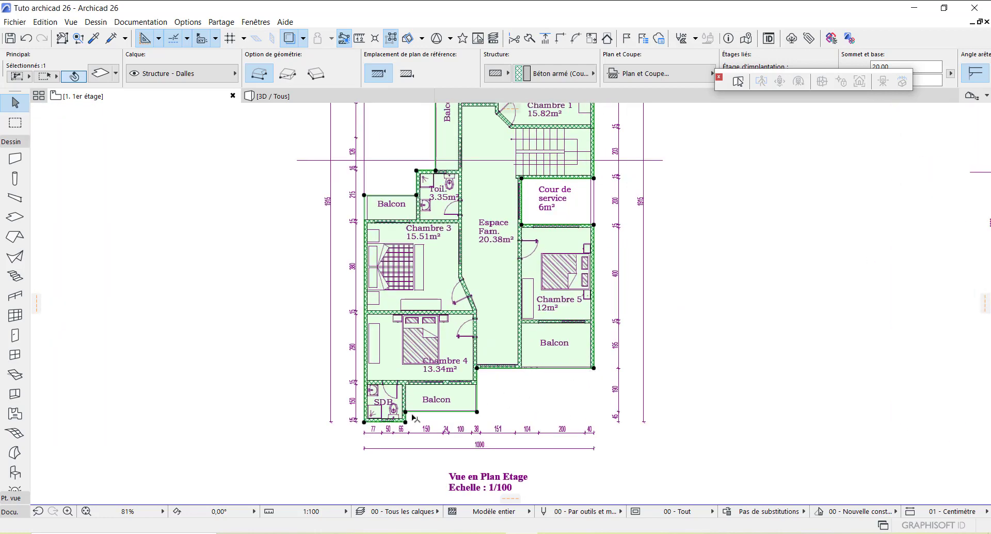
scroll(483, 417, down, 2)
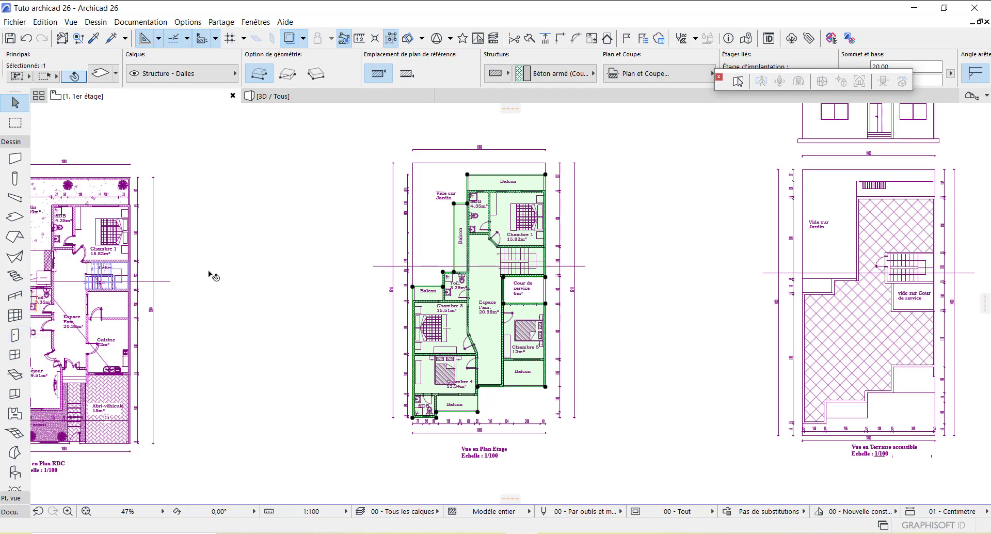
click(320, 337)
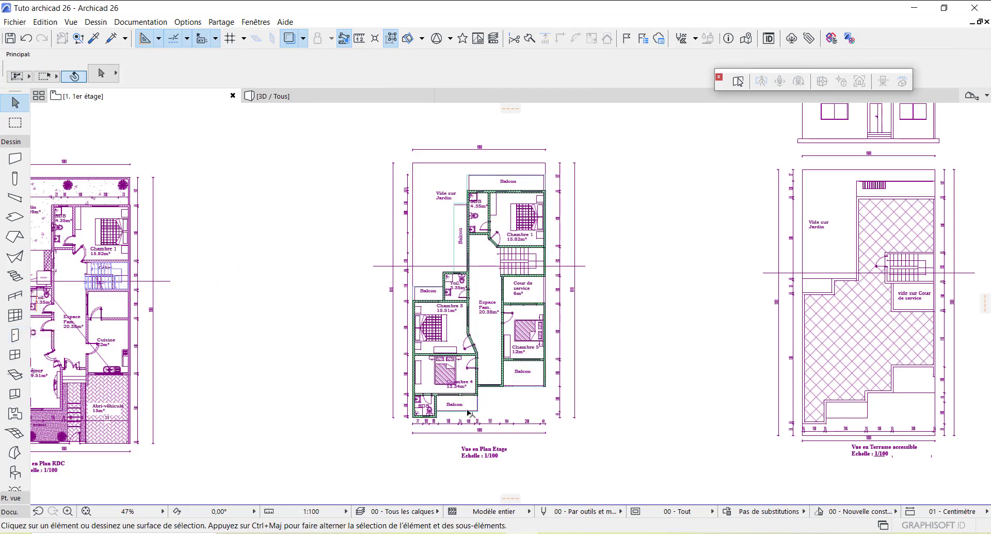
Step: Set the default wall's upper link to Non lié, its height to 100 cm and its thickness to 5 cm
scroll(468, 412, up, 5)
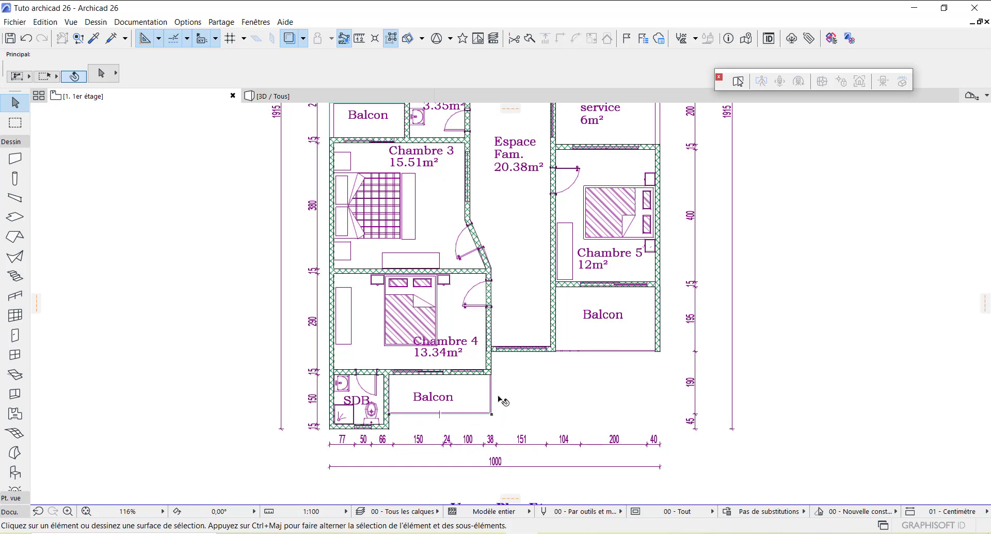
scroll(500, 400, up, 5)
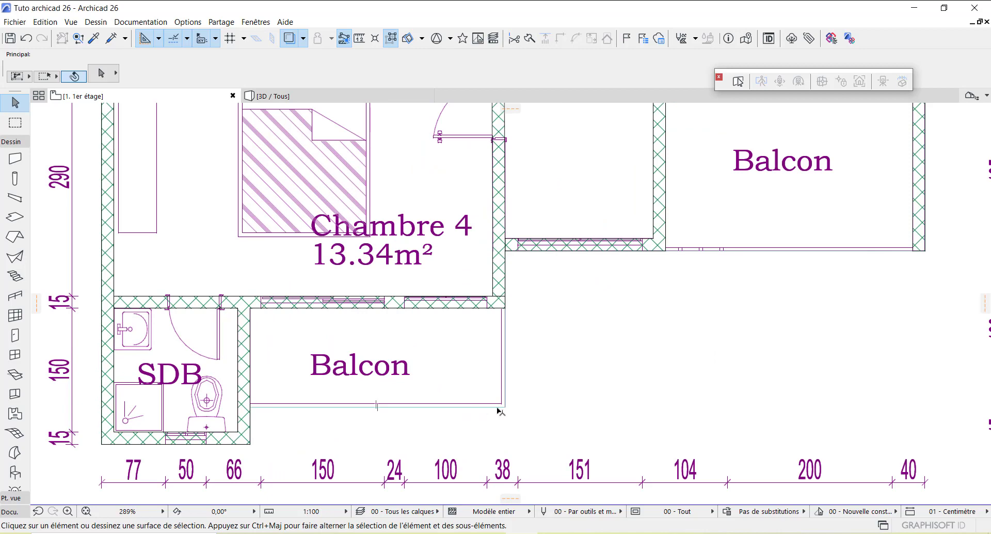
scroll(473, 405, down, 3)
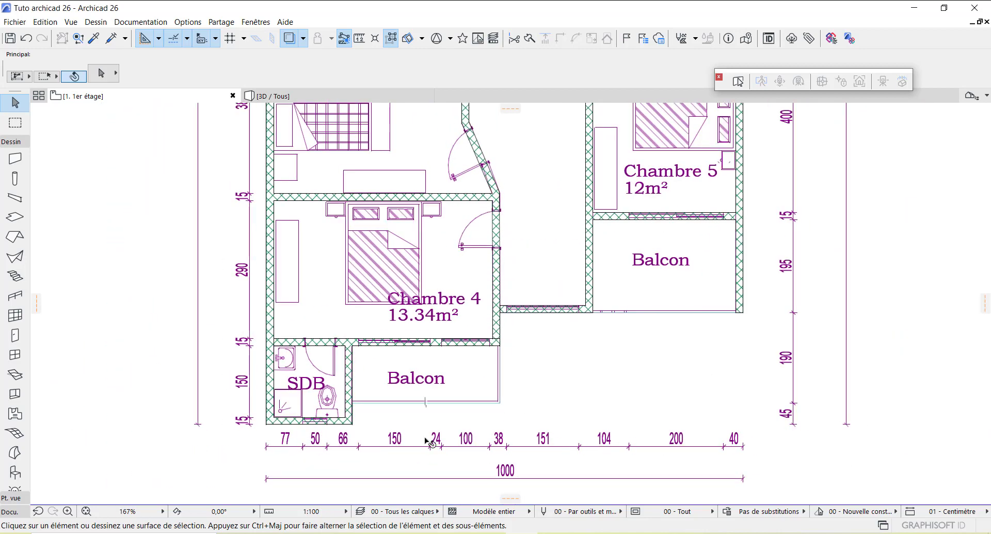
double_click(14, 160)
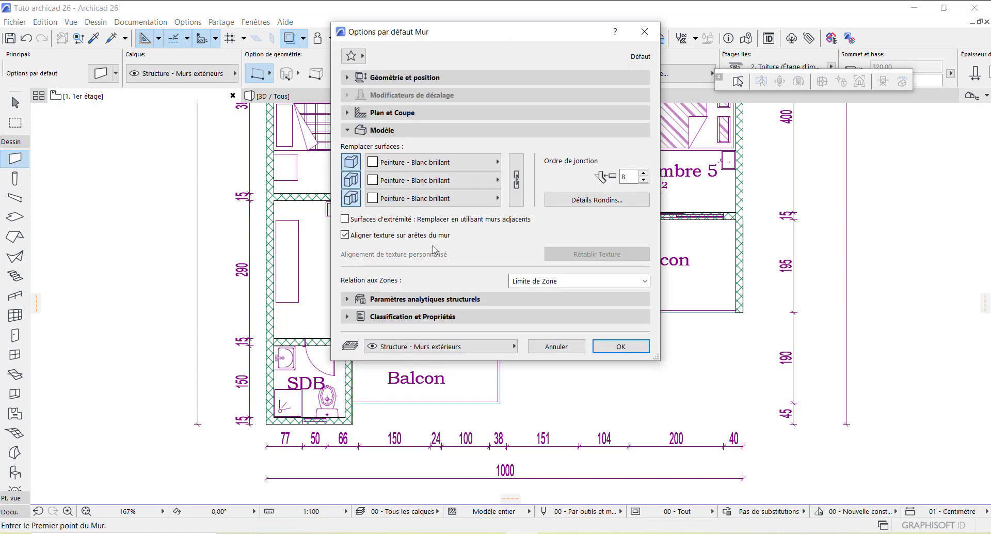
click(421, 86)
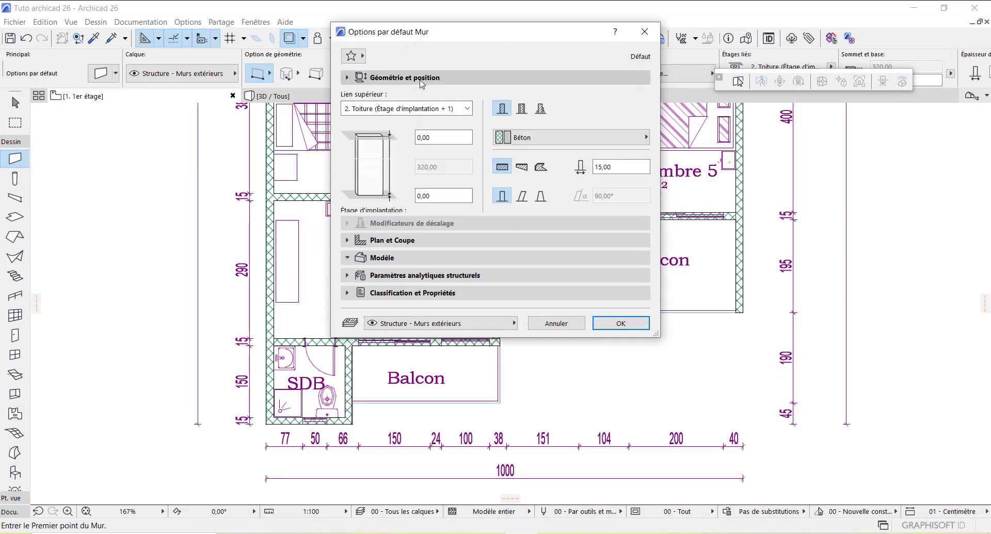
click(422, 109)
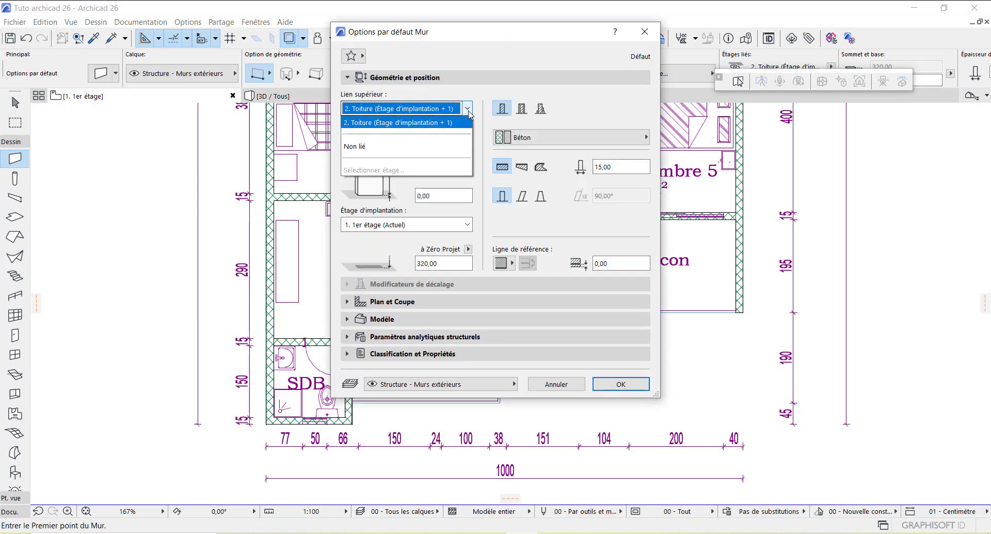
click(422, 148)
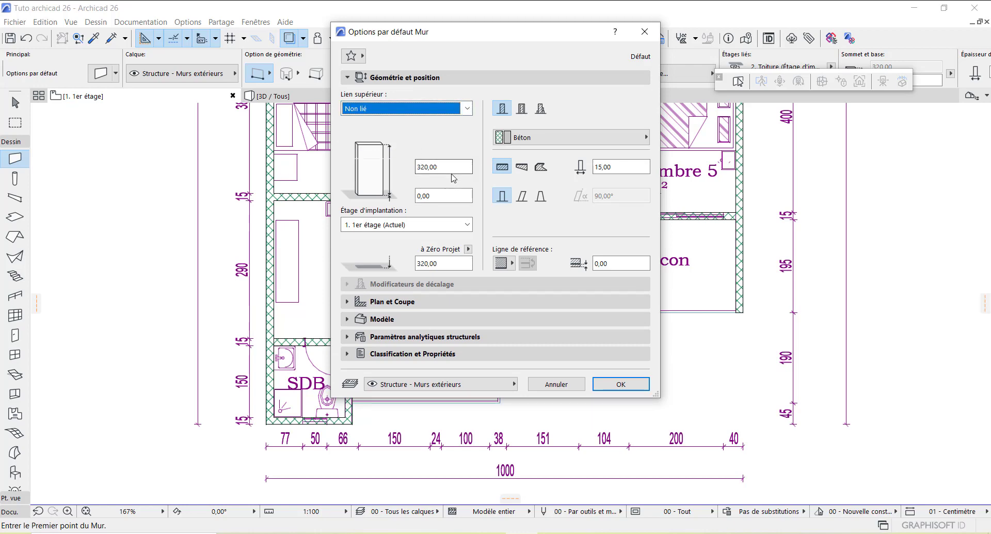
drag(445, 171, 418, 169)
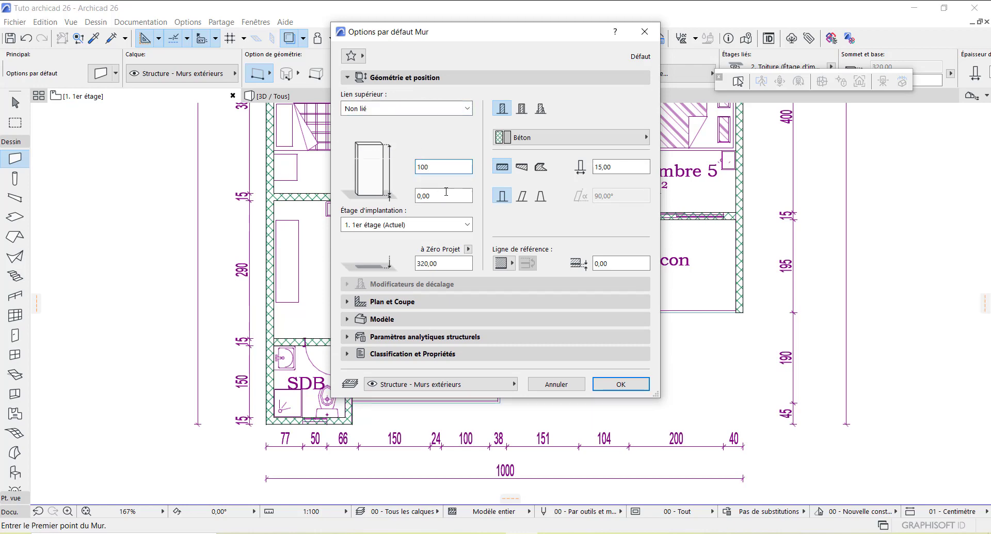
drag(620, 166, 571, 175)
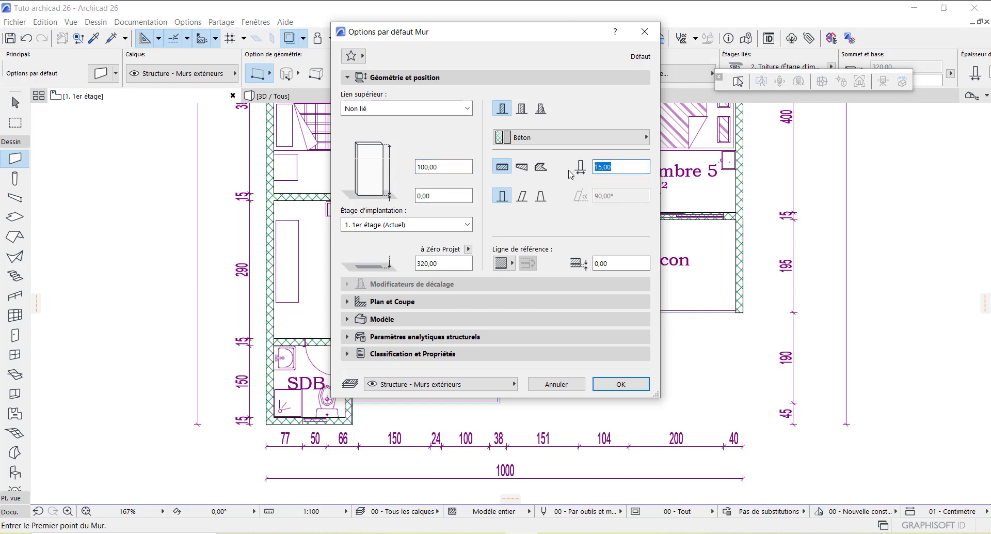
text(5)
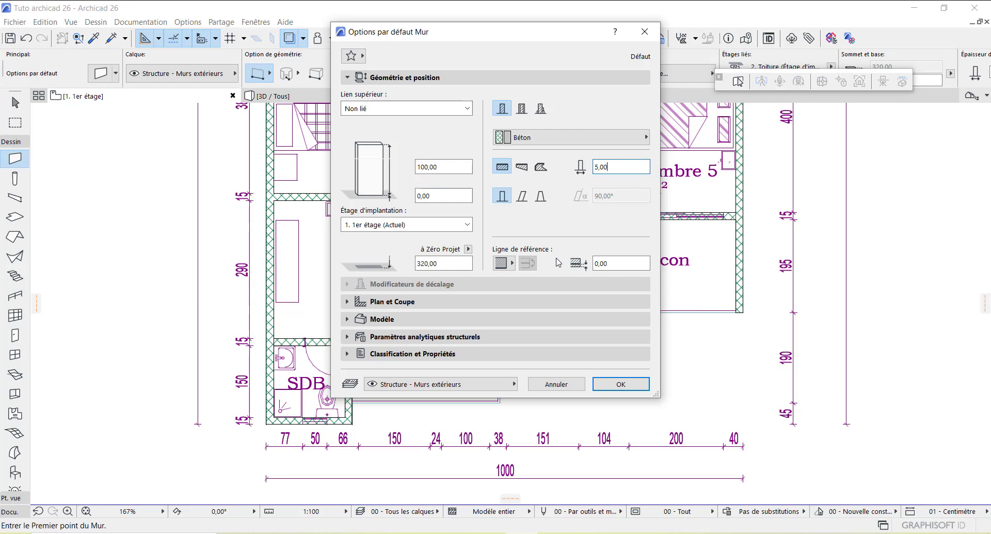
click(382, 319)
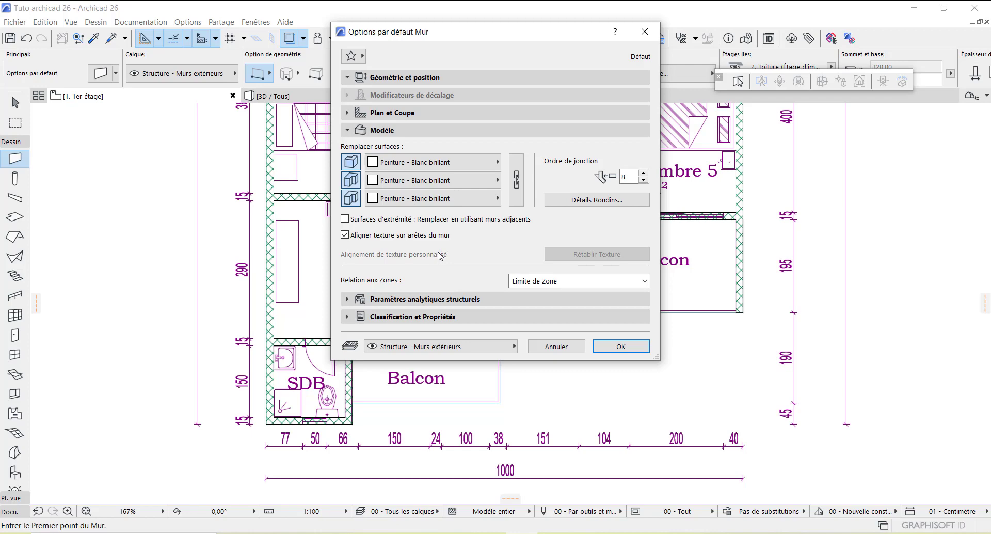
click(620, 347)
Step: Draw a low wall along the open edge of Chambre 5's balcony between its side walls, with the reference line on Face extérieure
scroll(456, 342, up, 10)
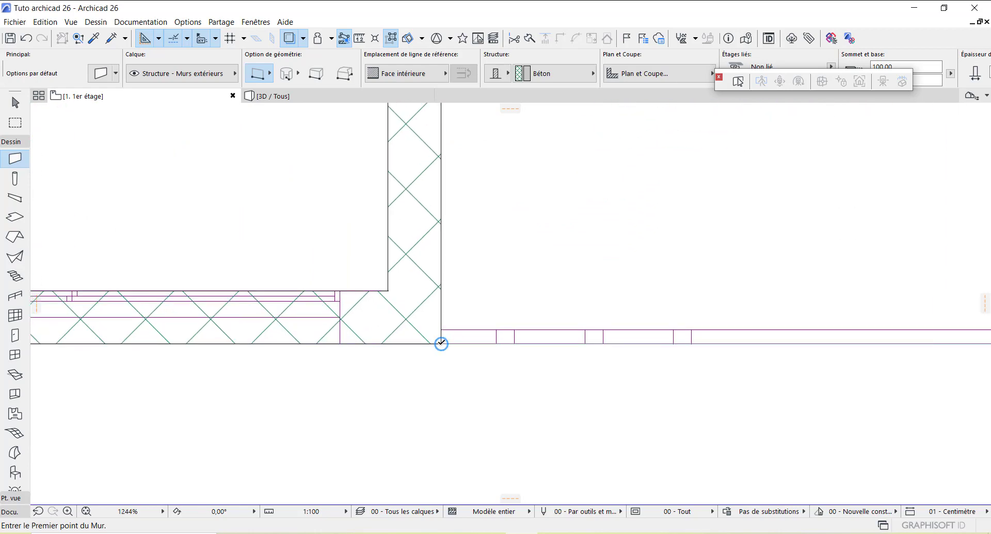
scroll(288, 356, down, 2)
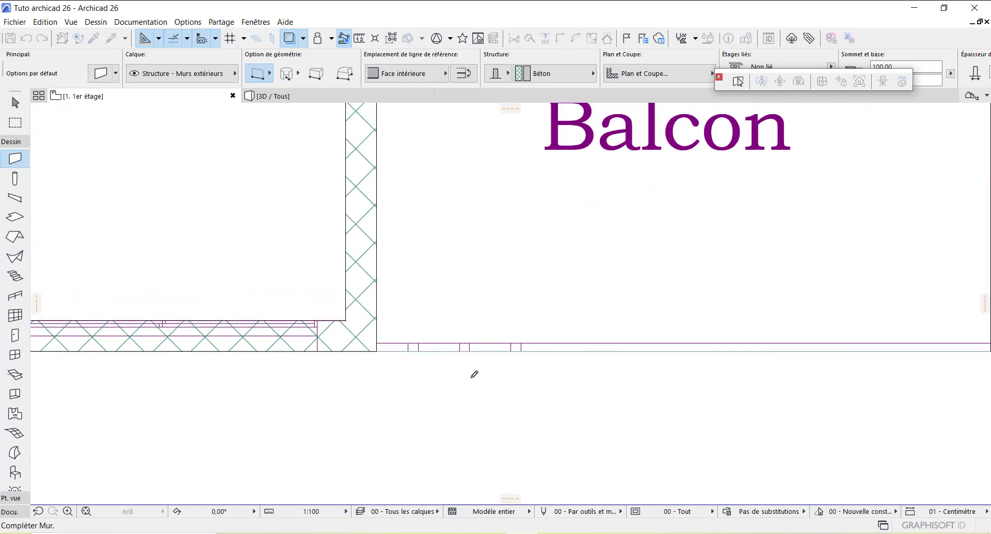
scroll(465, 356, down, 2)
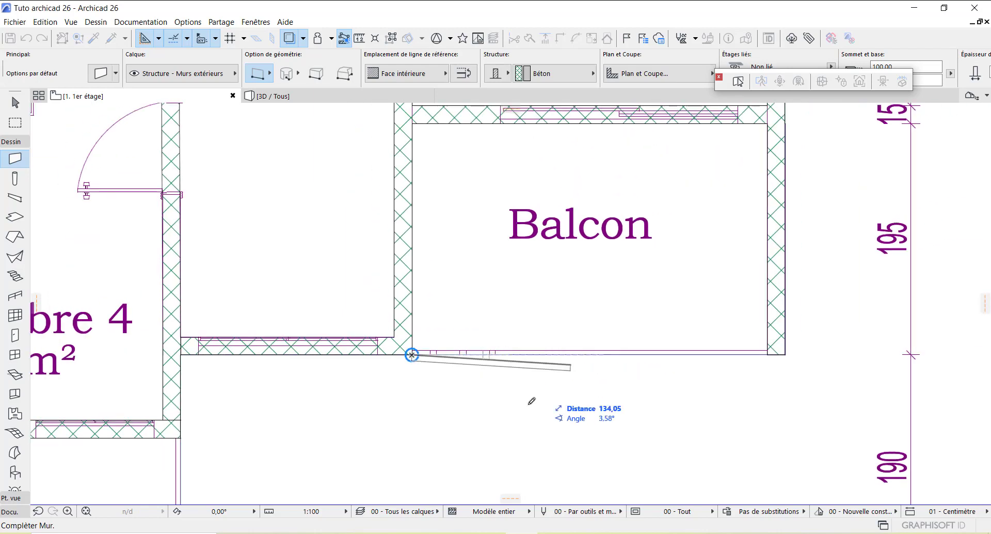
click(422, 76)
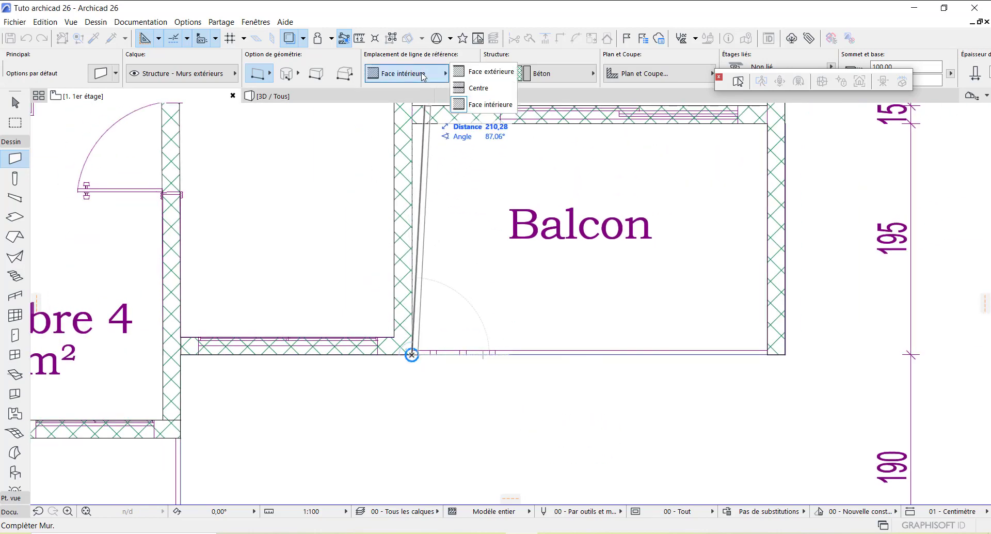
click(490, 71)
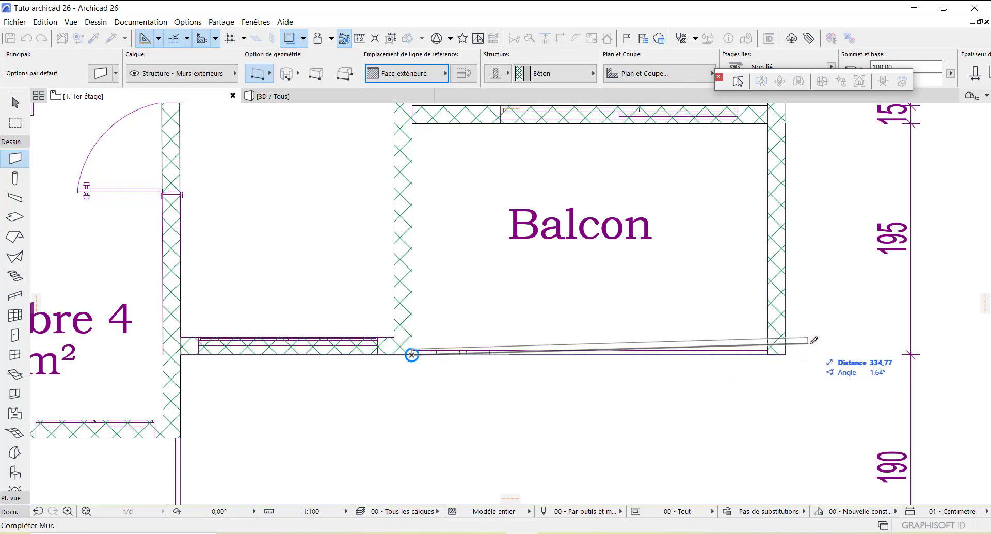
scroll(736, 373, up, 3)
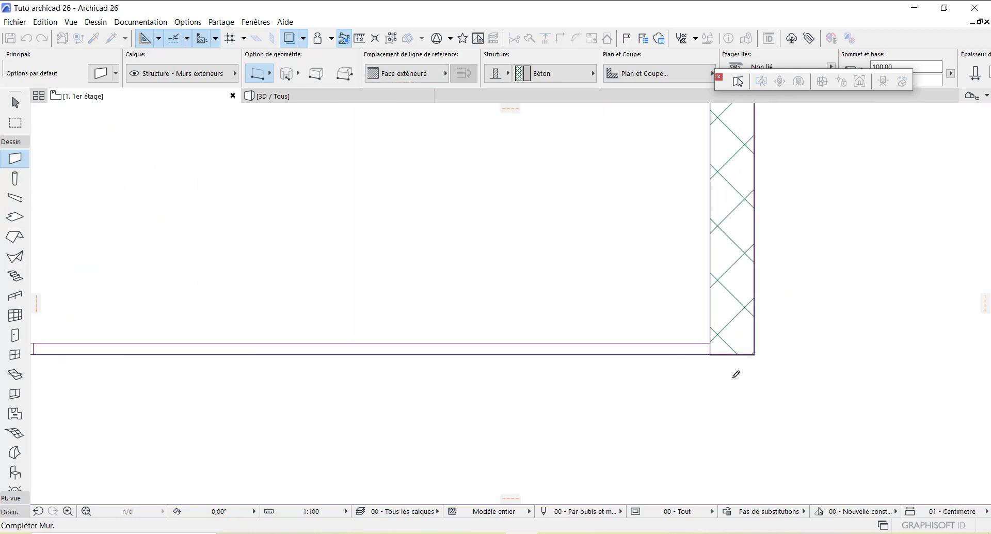
click(717, 351)
scroll(763, 349, down, 3)
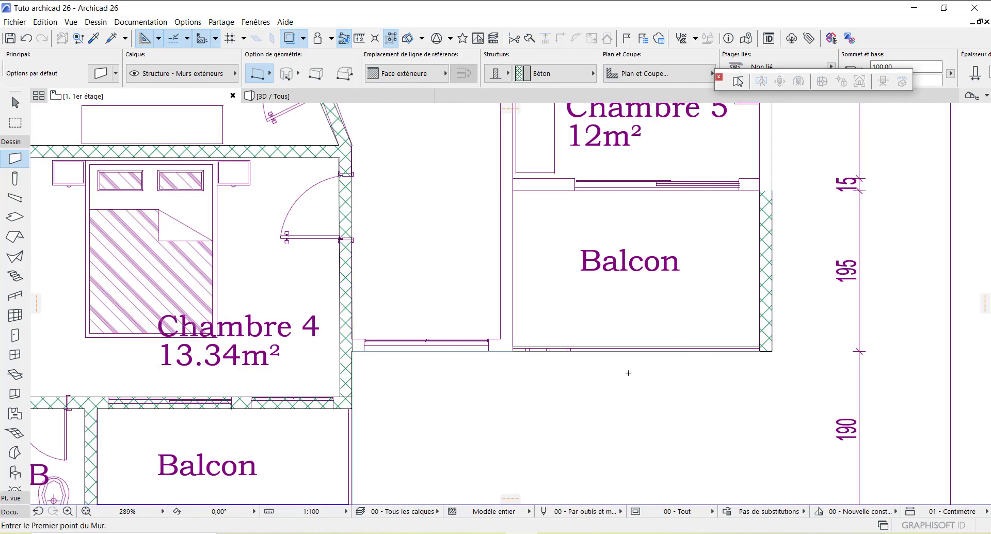
Step: Draw a low wall along the long outer edge of Chambre 4's balcony, from the SDB wall to the slab corner
scroll(532, 356, down, 3)
scroll(354, 425, up, 5)
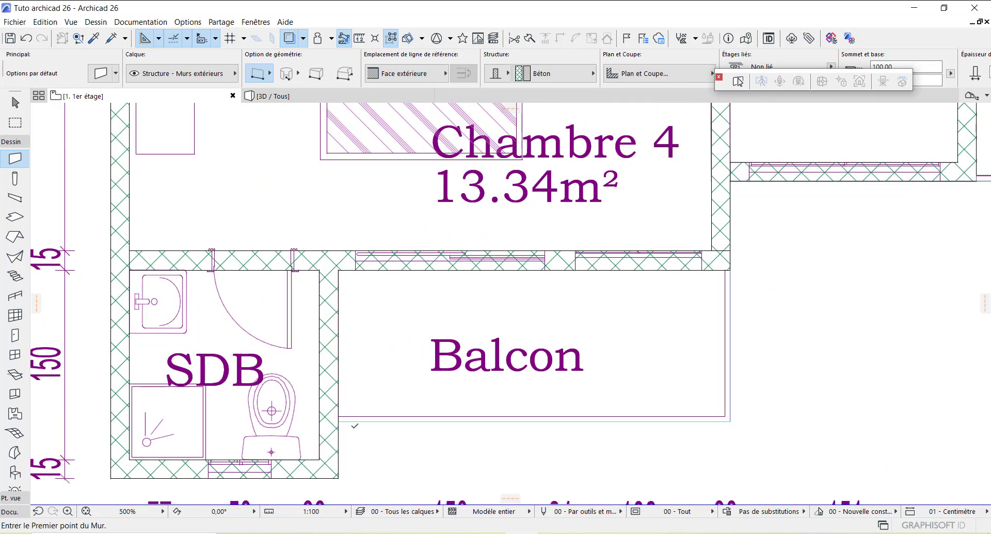
scroll(355, 425, up, 10)
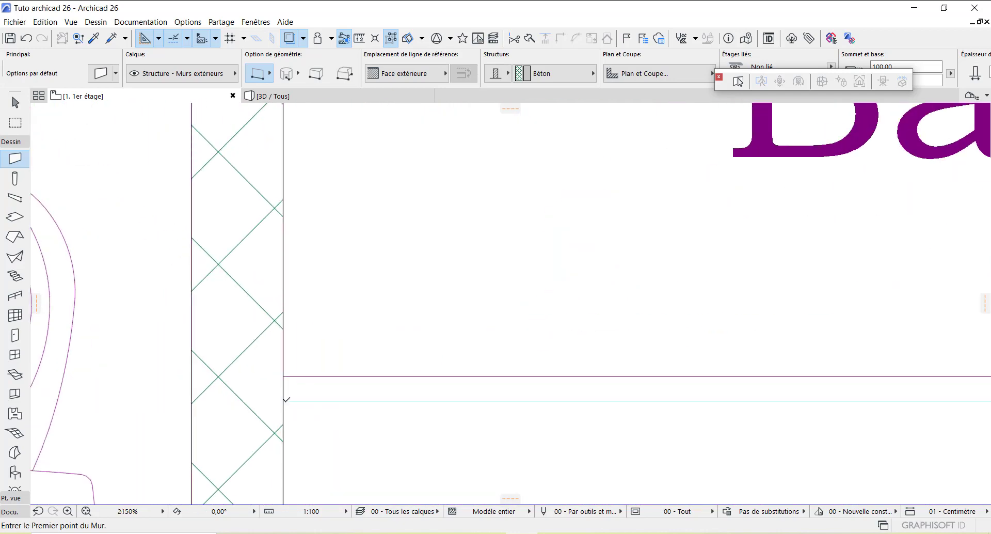
click(284, 398)
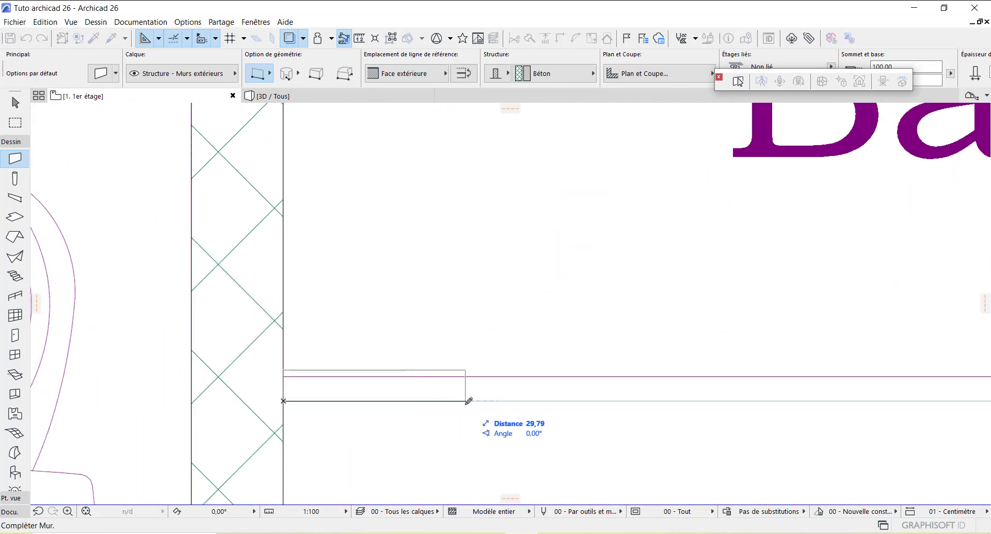
scroll(339, 393, down, 5)
scroll(361, 388, down, 5)
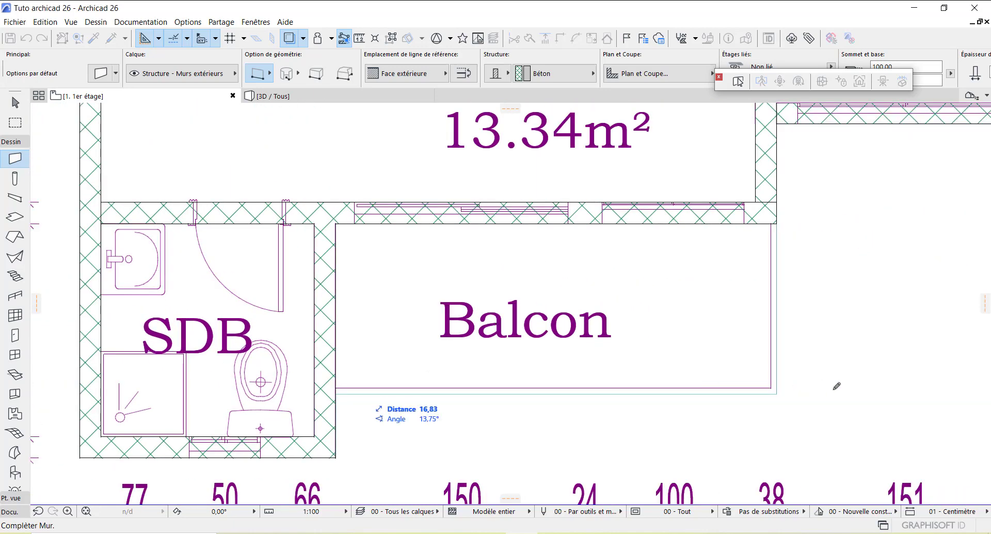
scroll(816, 386, up, 8)
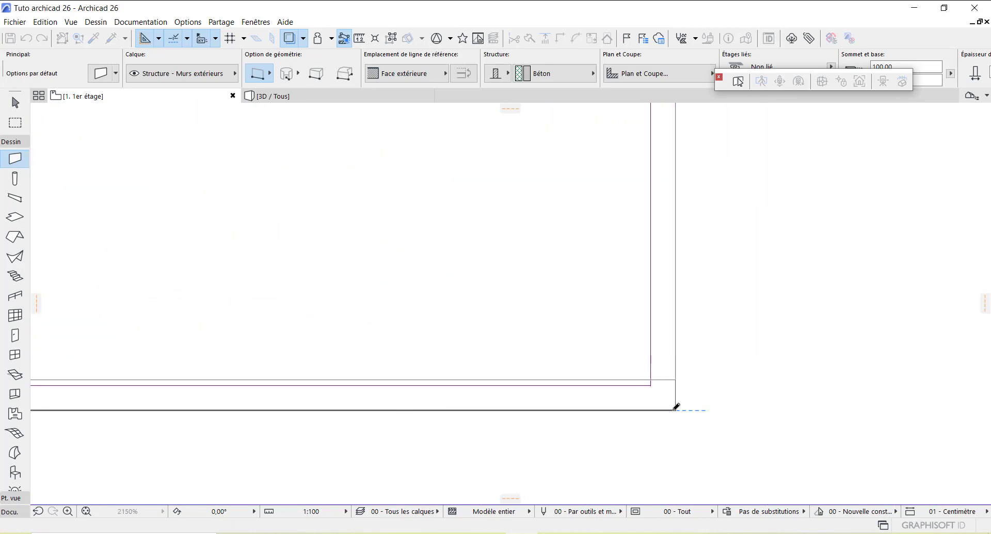
click(675, 410)
Step: Draw the short side wall of Chambre 4's balcony from the slab corner up to the corner of the bedroom wall
click(675, 410)
scroll(671, 395, down, 3)
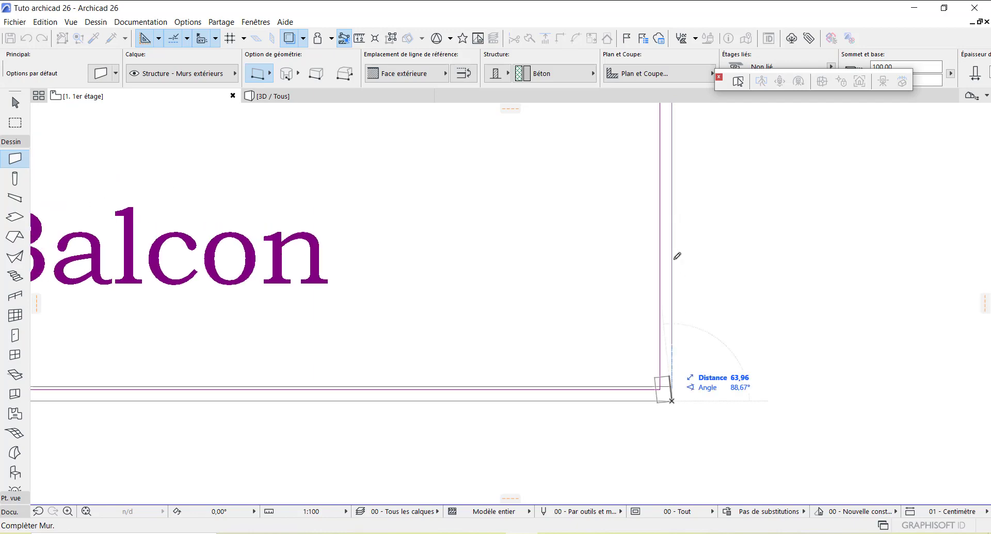
scroll(677, 278, down, 3)
scroll(664, 248, up, 8)
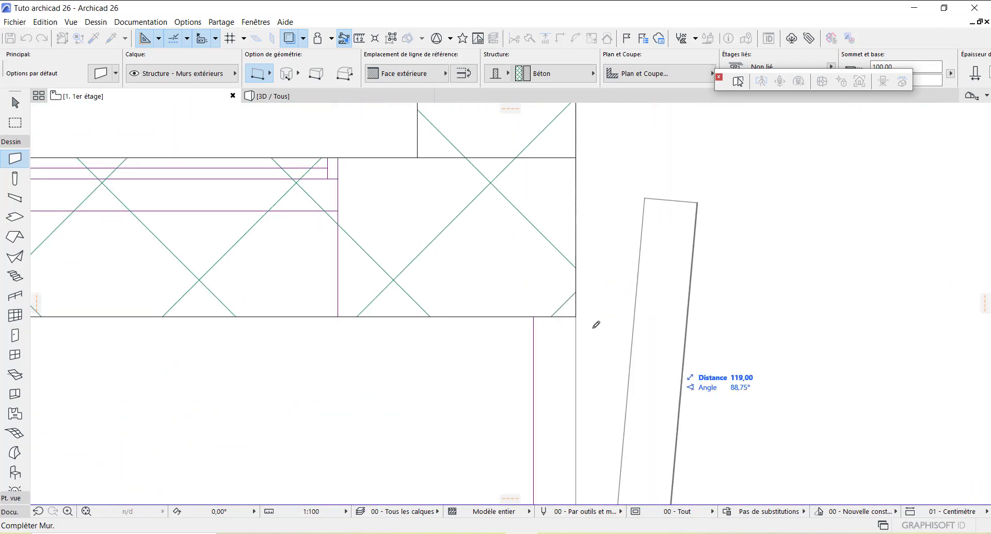
click(577, 311)
scroll(522, 343, down, 5)
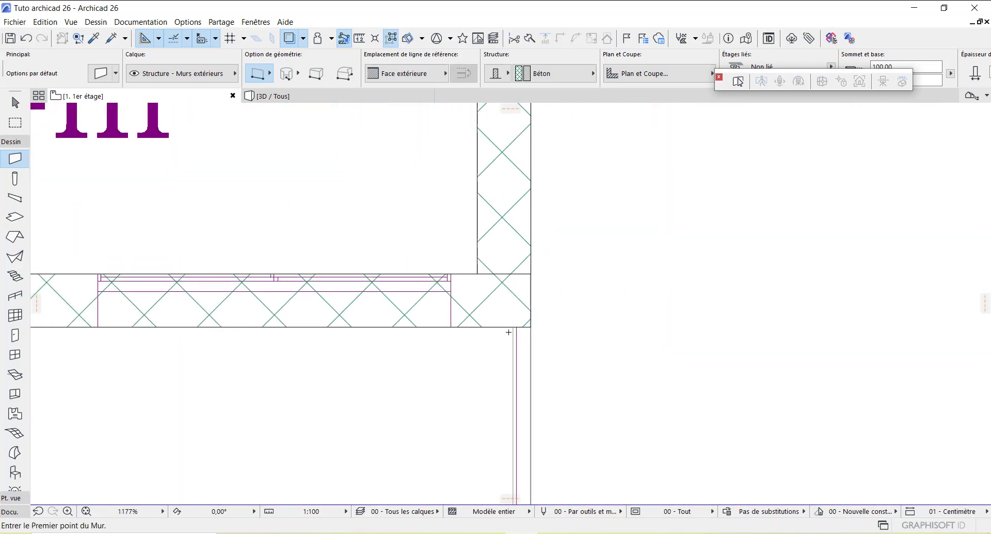
Step: Draw a low wall along the outer edge of Chambre 3's balcony to the Toil. wall, with the reference line on Face intérieure
scroll(476, 402, down, 5)
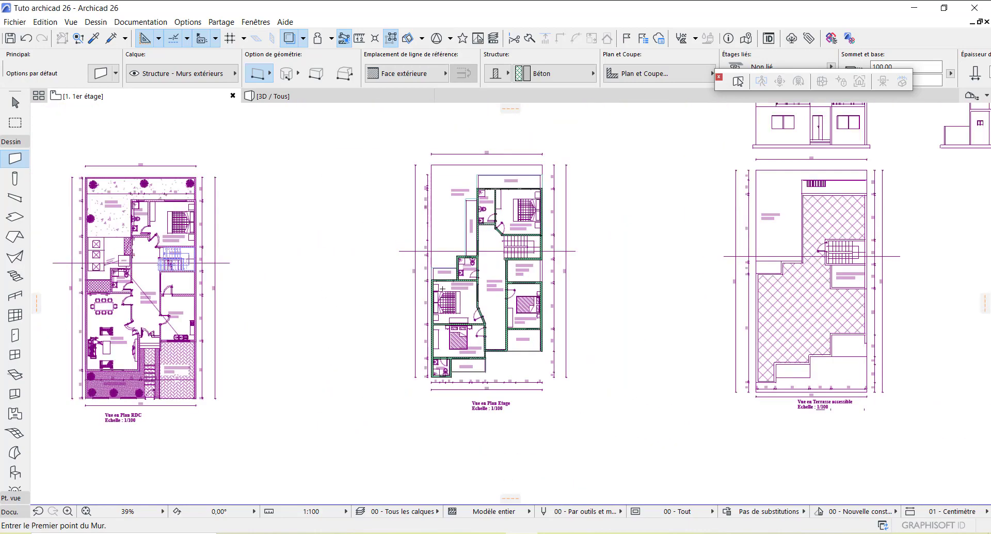
scroll(446, 338, up, 8)
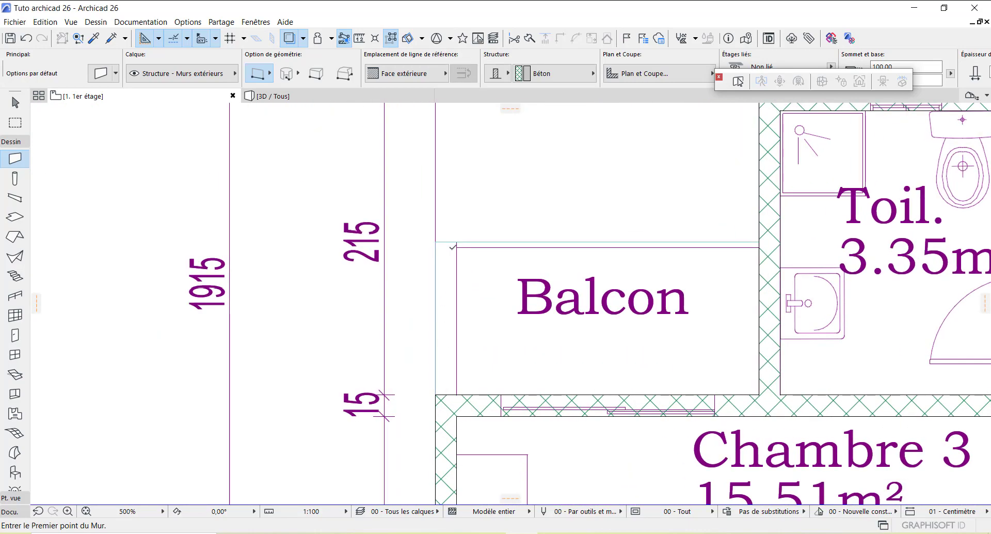
scroll(438, 239, up, 2)
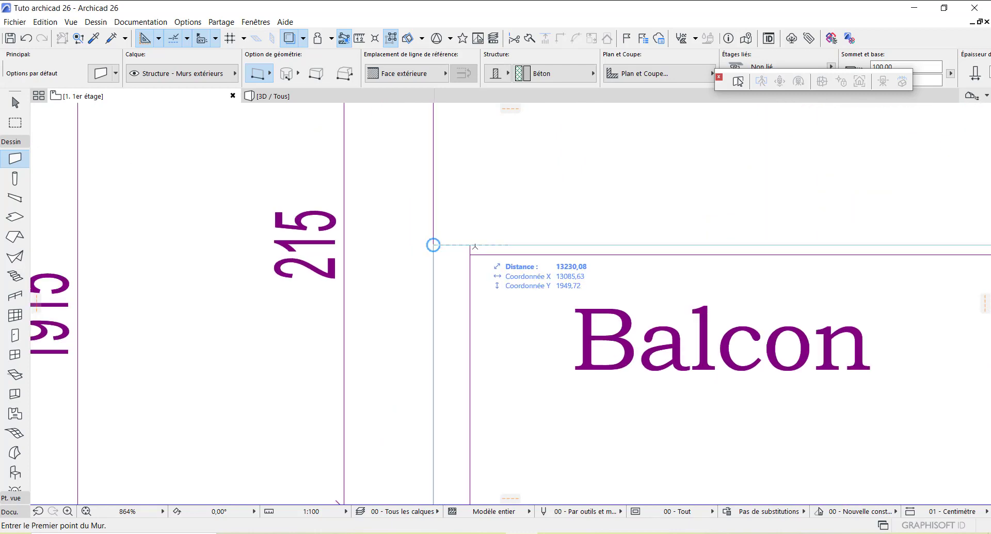
click(433, 244)
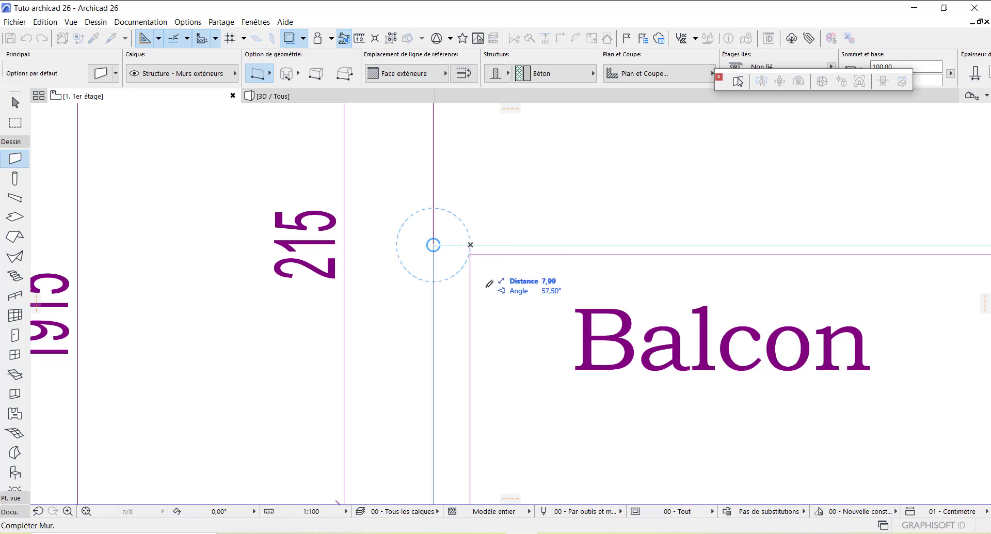
scroll(475, 282, down, 2)
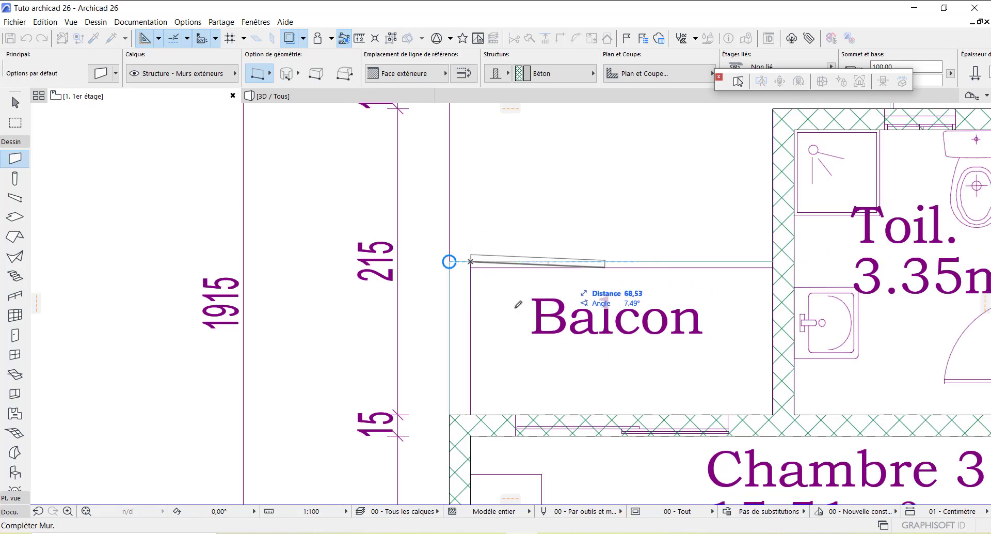
click(398, 72)
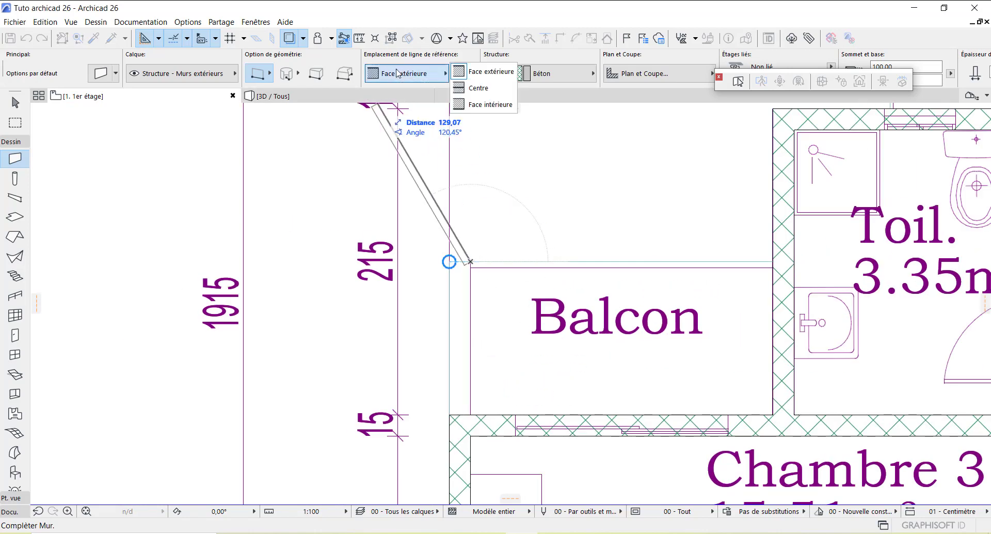
click(500, 105)
scroll(758, 266, up, 2)
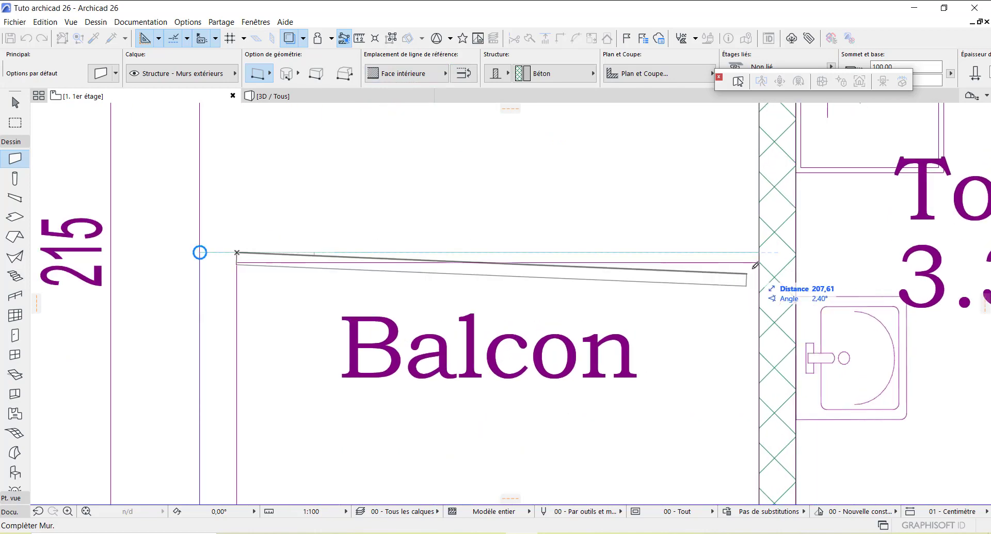
click(762, 248)
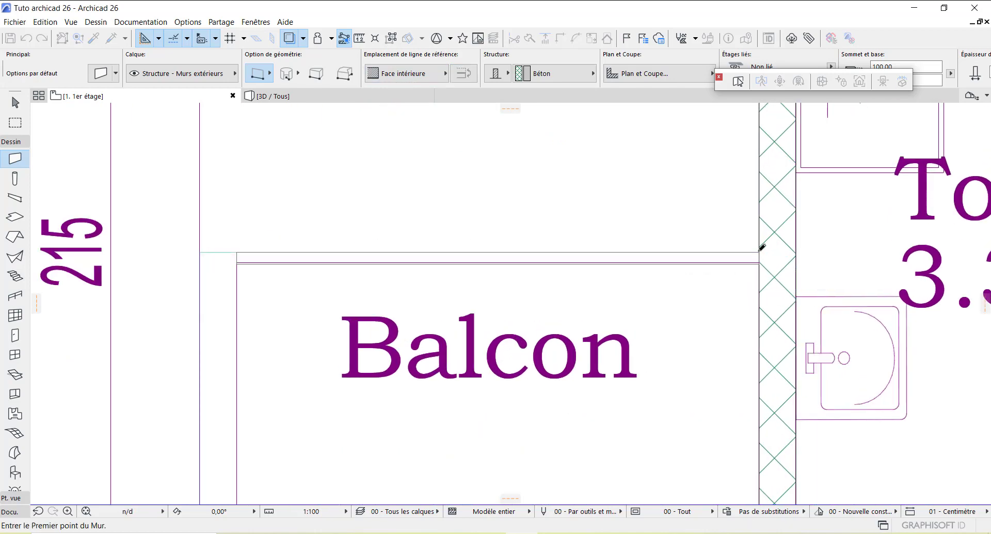
scroll(490, 247, down, 2)
scroll(334, 402, up, 2)
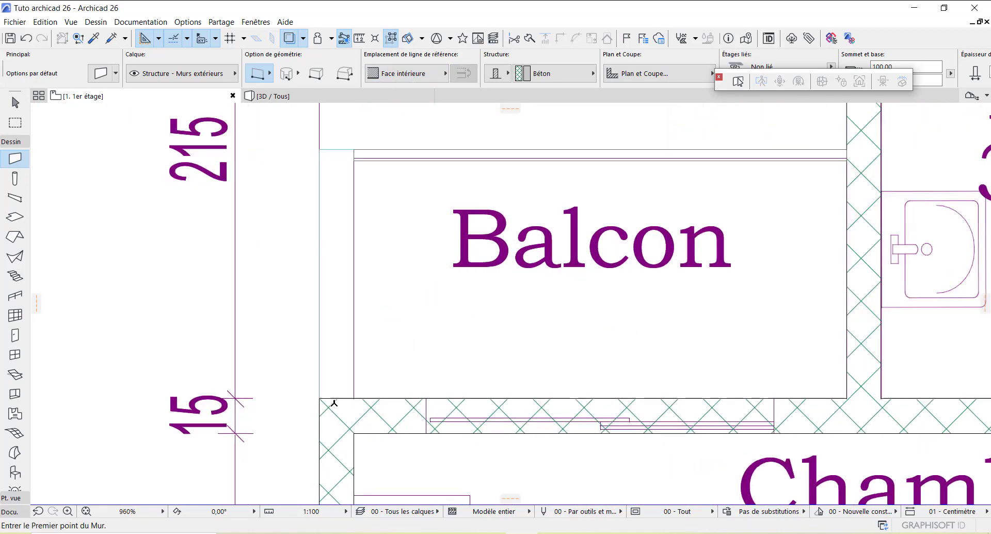
Step: Draw the short side wall of Chambre 3's balcony, about 107.5 cm long, from the bedroom wall to the outer edge, with the reference line on Face extérieure
click(360, 397)
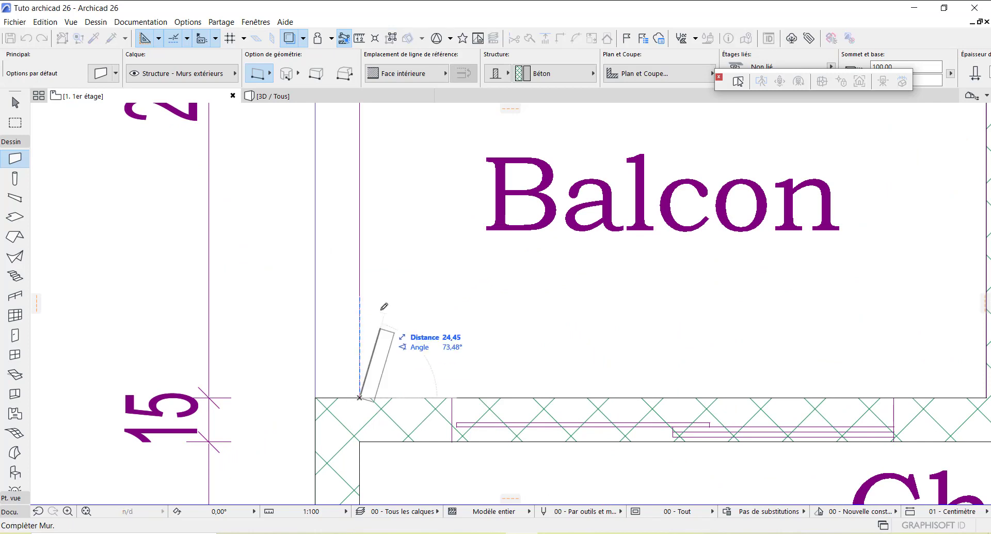
click(411, 78)
click(428, 76)
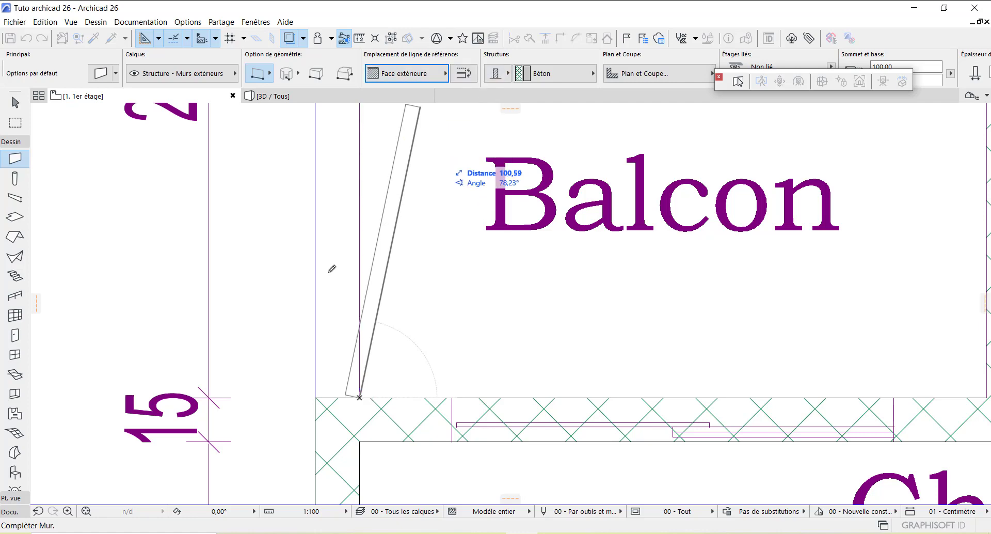
scroll(361, 281, down, 2)
scroll(365, 263, up, 4)
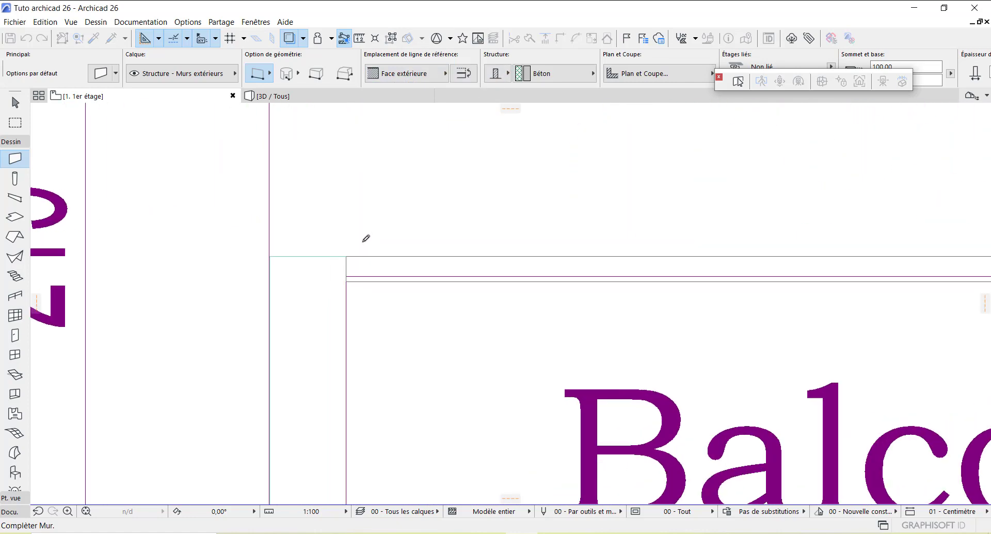
scroll(363, 241, up, 1)
scroll(338, 321, up, 1)
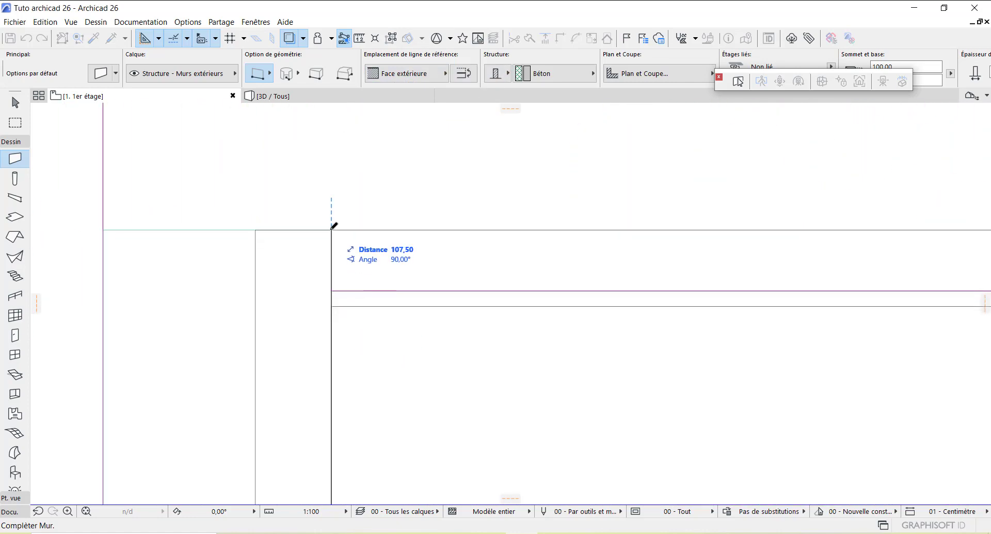
click(332, 227)
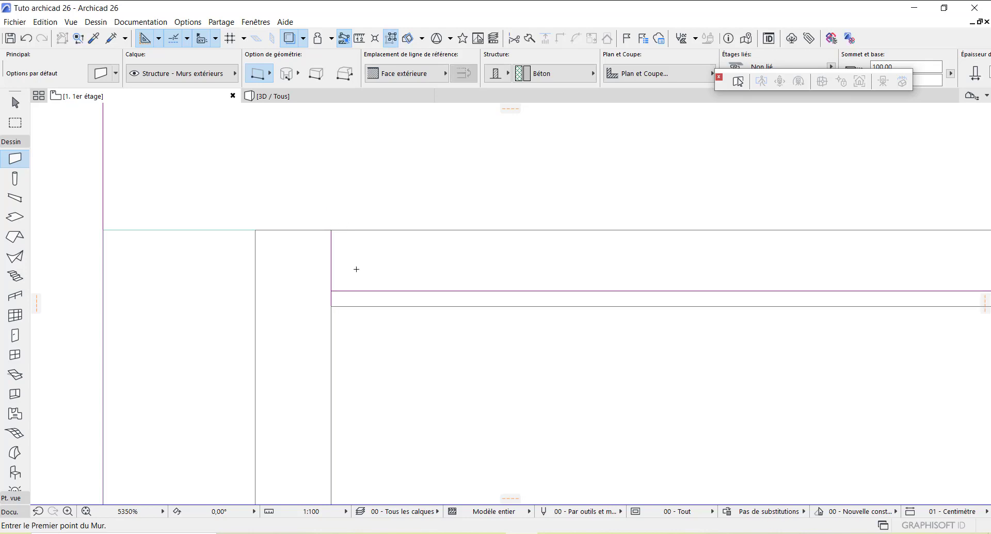
Step: Draw a low wall about 503 cm long along the narrow balcony's outer edge, starting at the Toil. wall, with the reference line on Face intérieure
scroll(297, 274, down, 8)
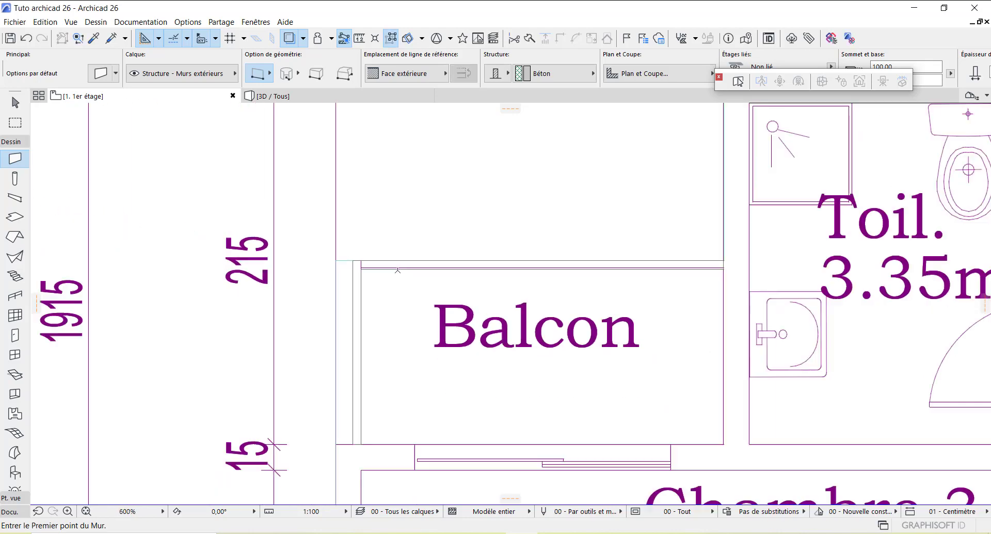
scroll(389, 323, down, 1)
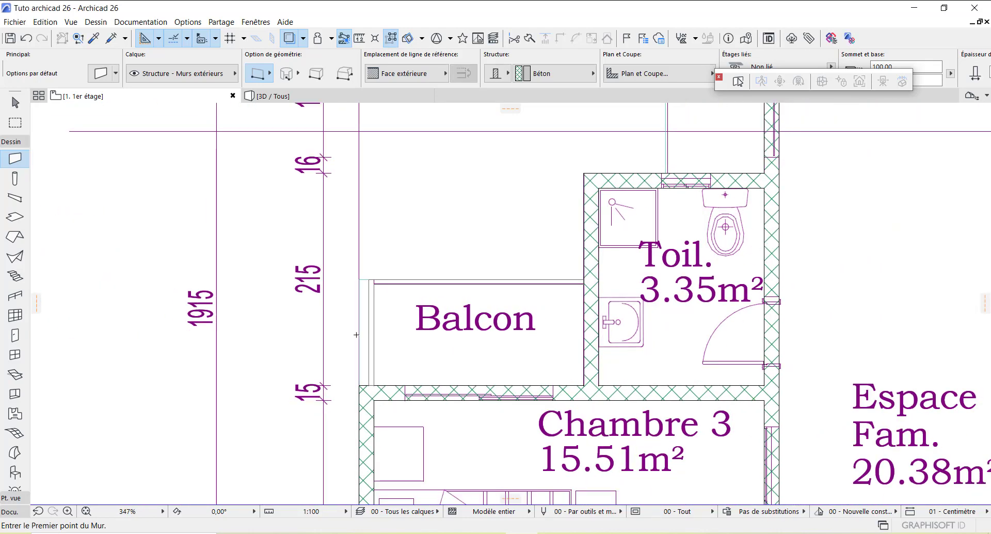
scroll(400, 286, down, 2)
scroll(584, 306, down, 1)
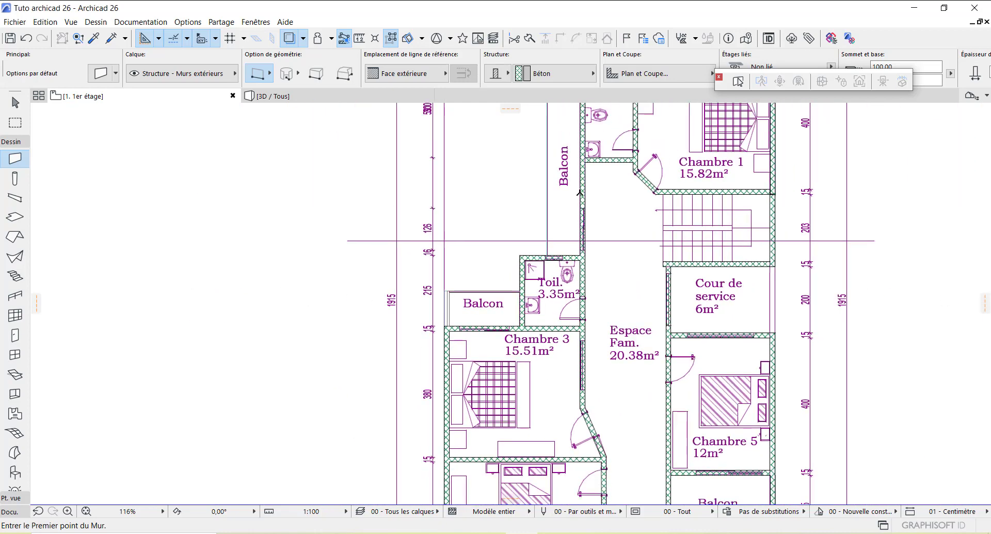
scroll(574, 202, up, 2)
scroll(543, 247, up, 10)
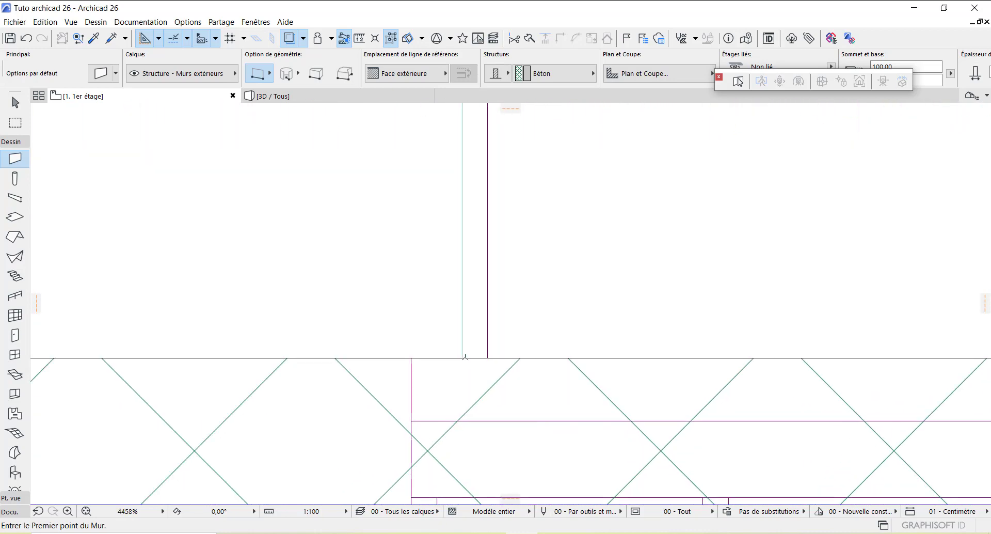
click(463, 357)
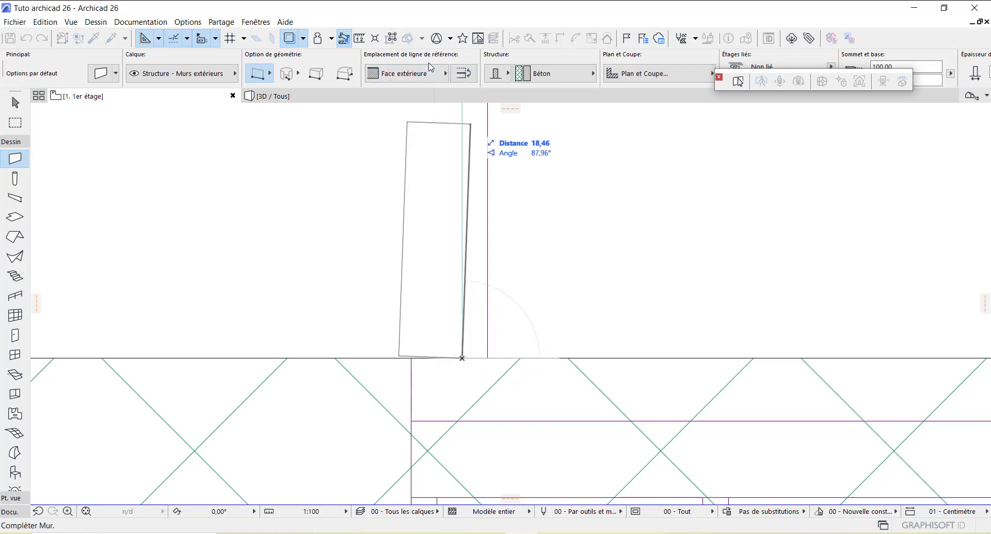
click(442, 77)
click(490, 105)
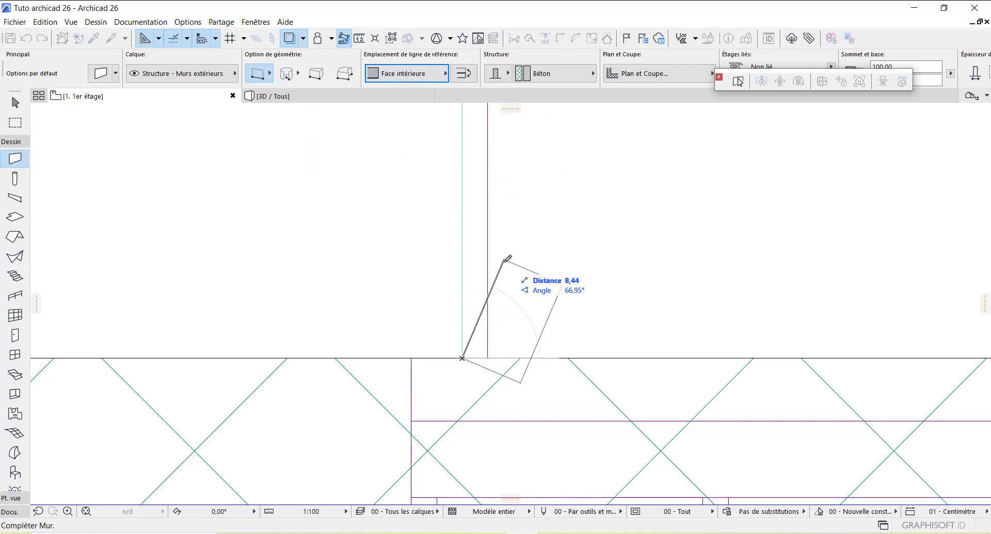
scroll(479, 336, down, 3)
scroll(480, 336, down, 5)
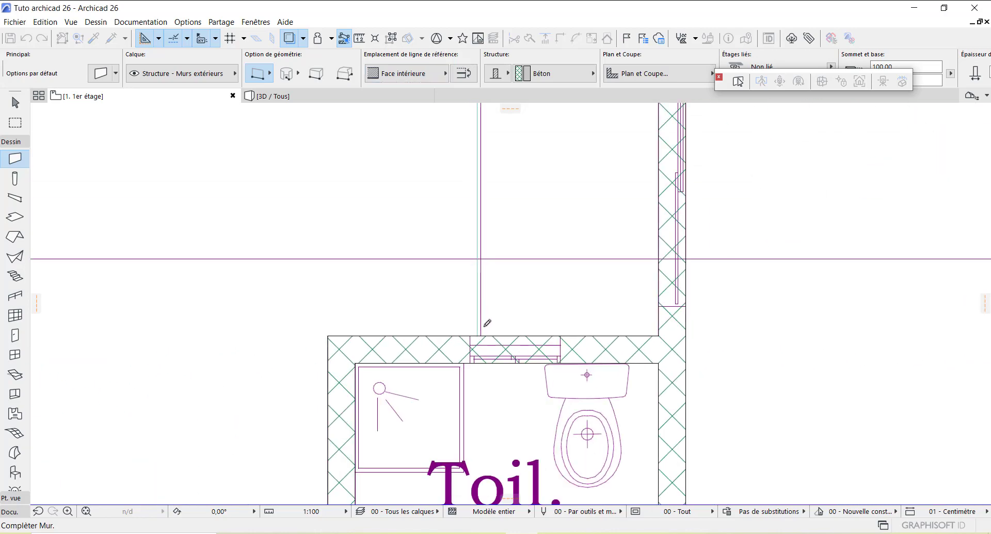
scroll(498, 117, up, 1)
scroll(498, 117, up, 5)
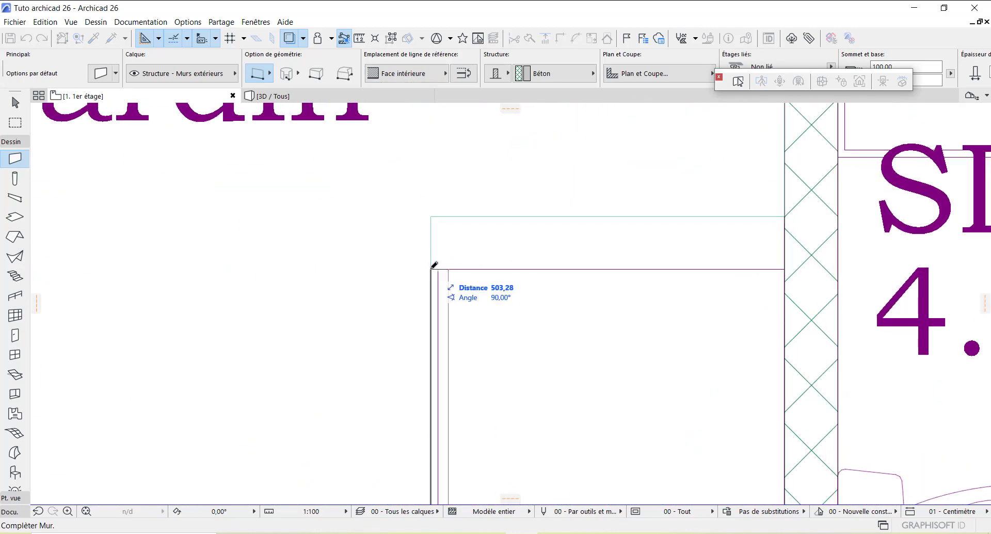
scroll(434, 266, up, 4)
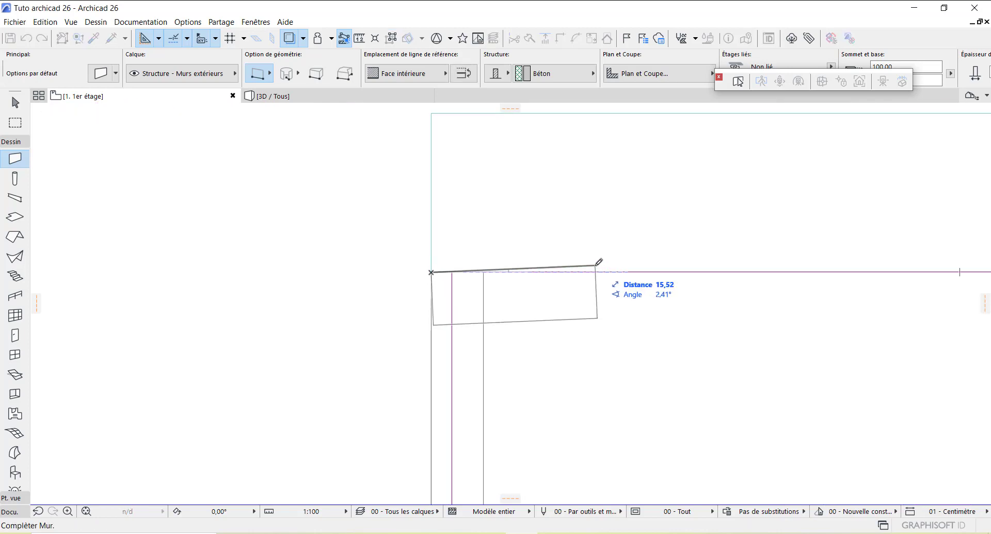
Step: Draw the short end wall of the narrow balcony from the long wall's corner to the SDB wall, with the reference line on Face extérieure
click(416, 75)
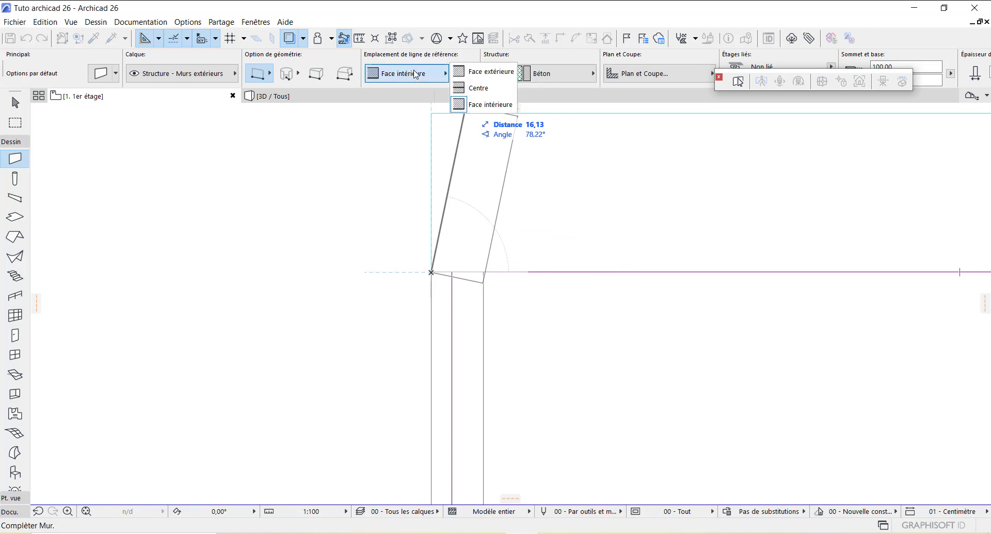
click(491, 73)
scroll(436, 336, down, 3)
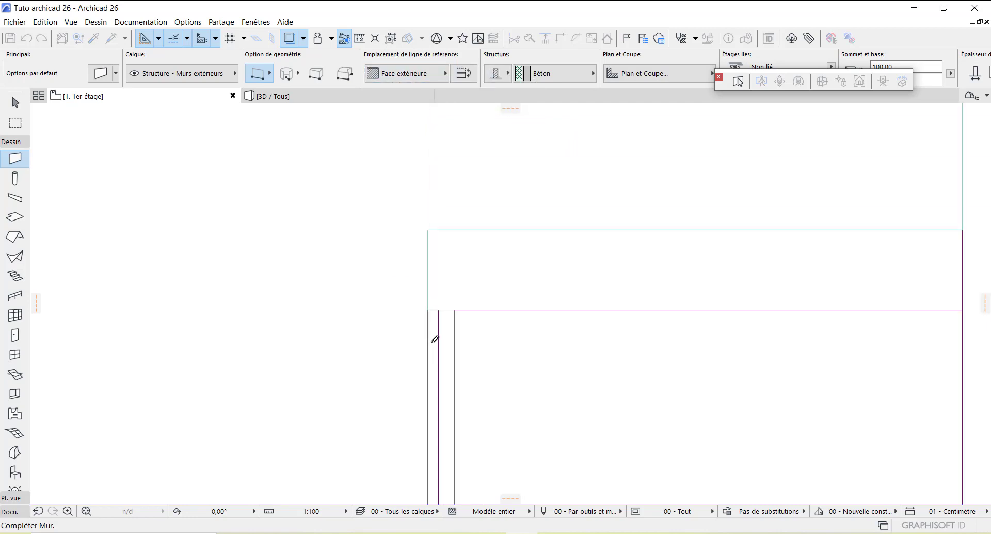
scroll(851, 317, up, 3)
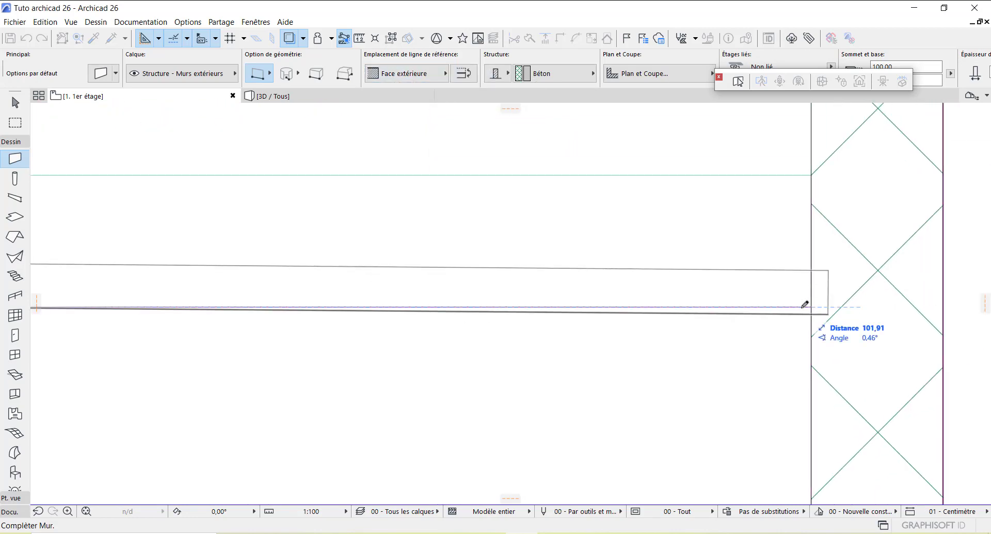
click(812, 300)
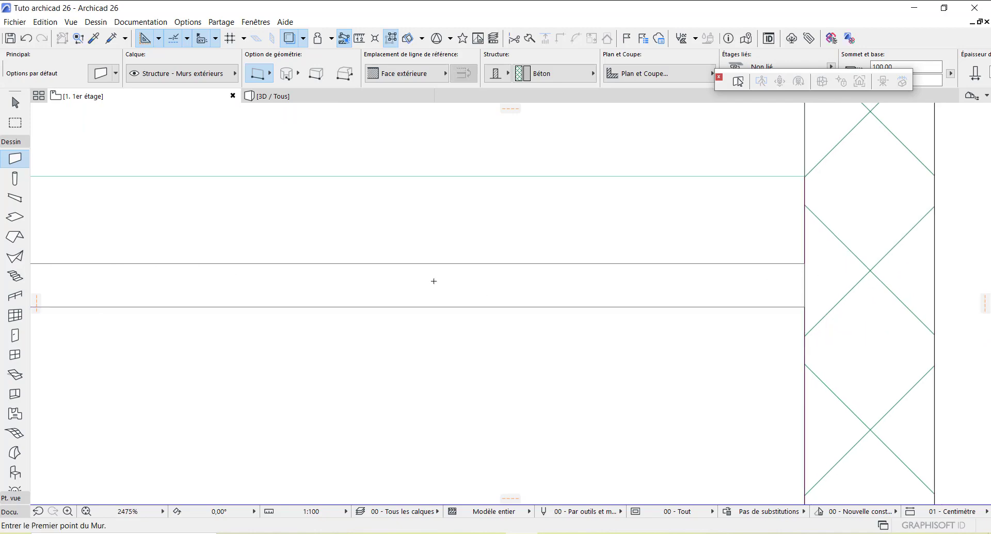
Step: Draw the side wall of Chambre 1's balcony from the SDB's outer corner to the slab corner, with the reference line on Face intérieure
scroll(466, 275, down, 5)
scroll(466, 275, down, 5)
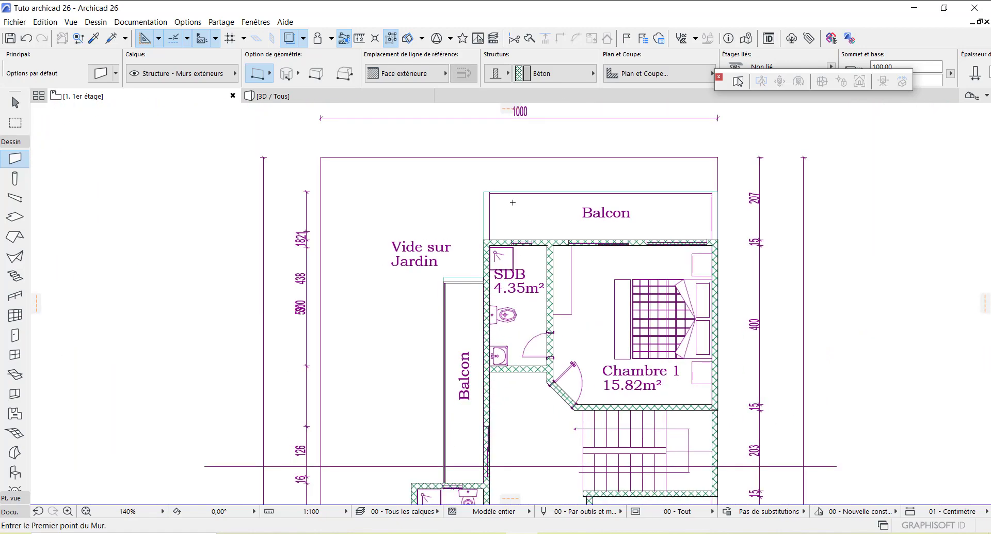
scroll(568, 262, up, 2)
scroll(441, 311, up, 8)
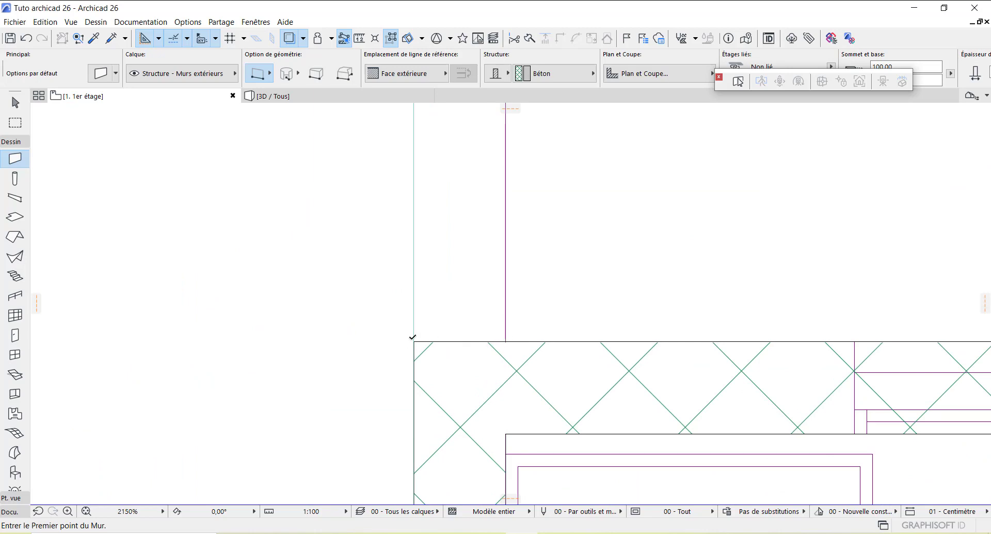
click(414, 342)
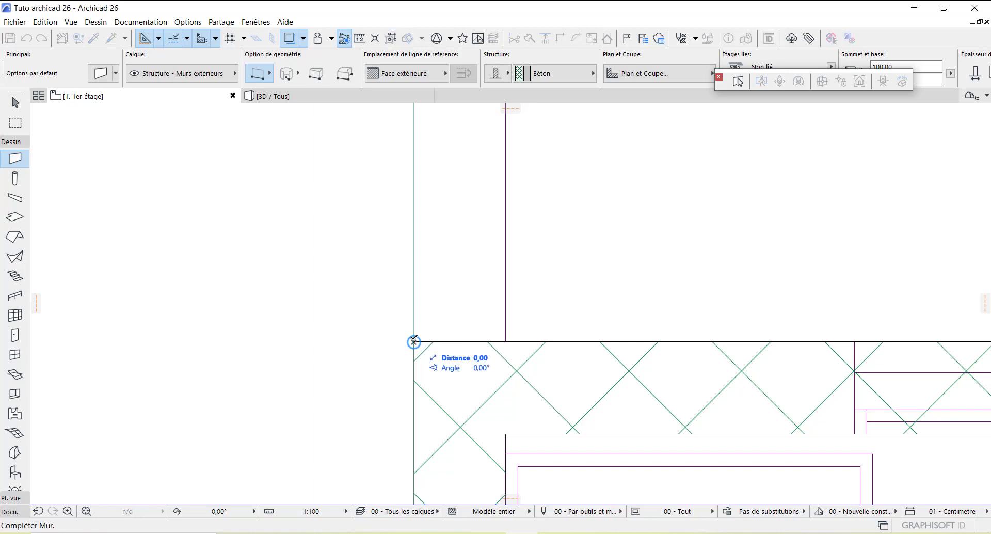
click(414, 75)
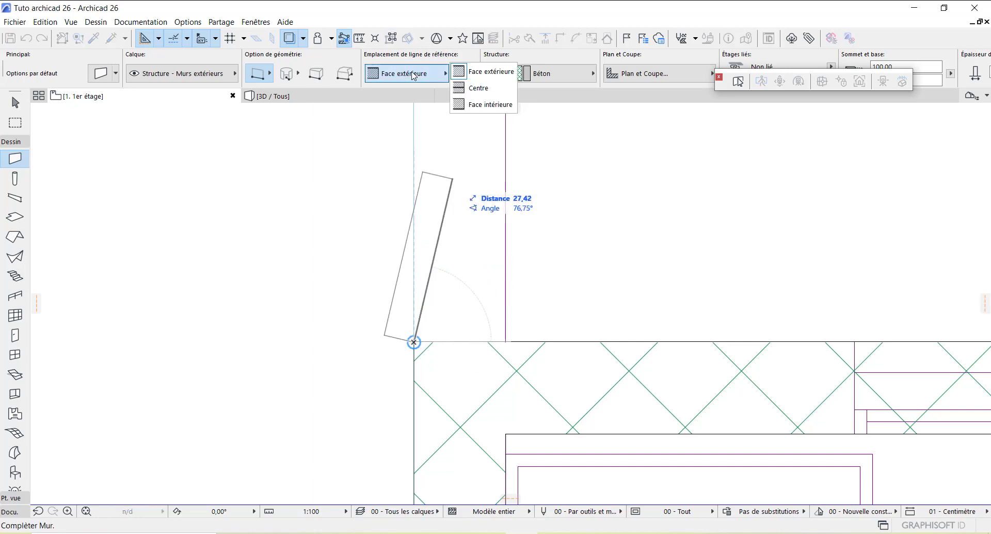
click(490, 105)
scroll(429, 308, down, 10)
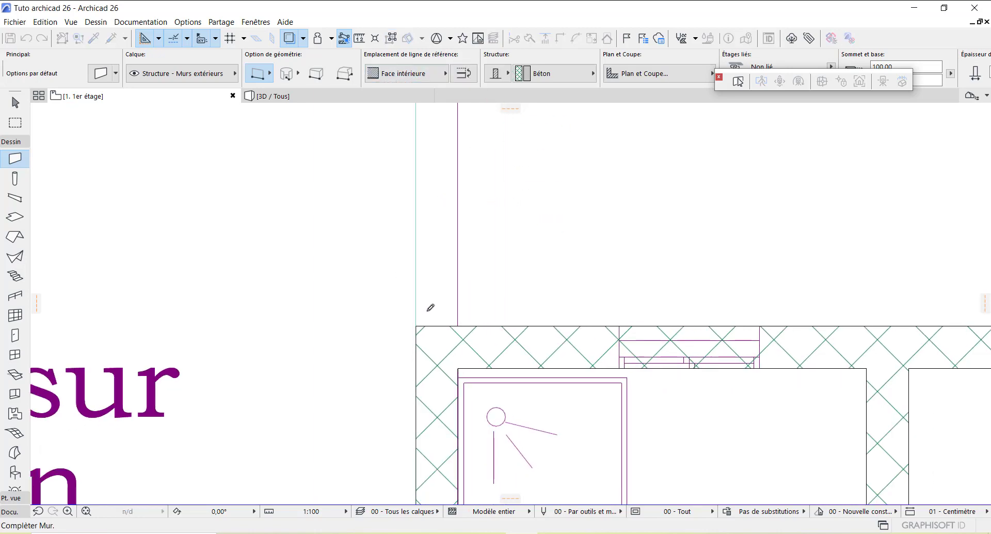
scroll(428, 232, up, 5)
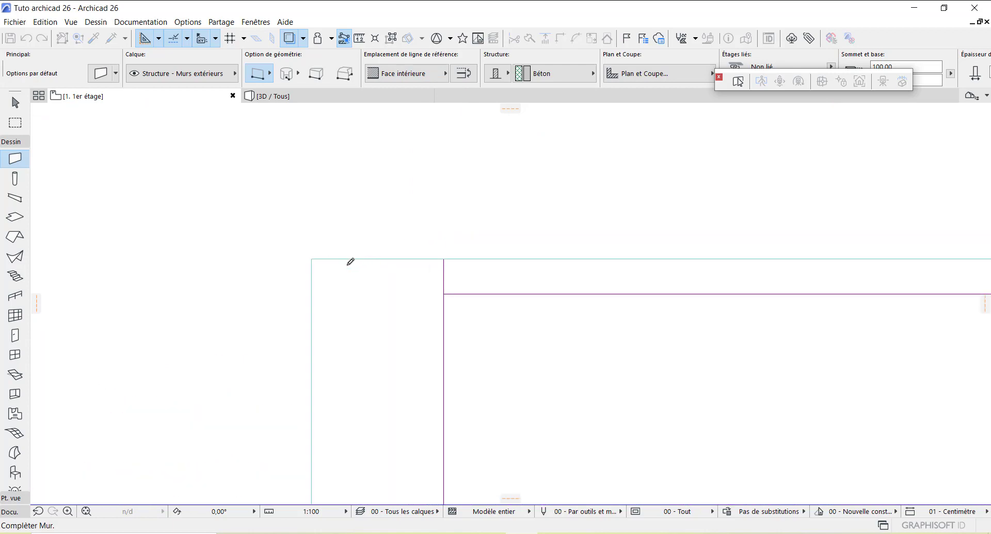
double_click(315, 258)
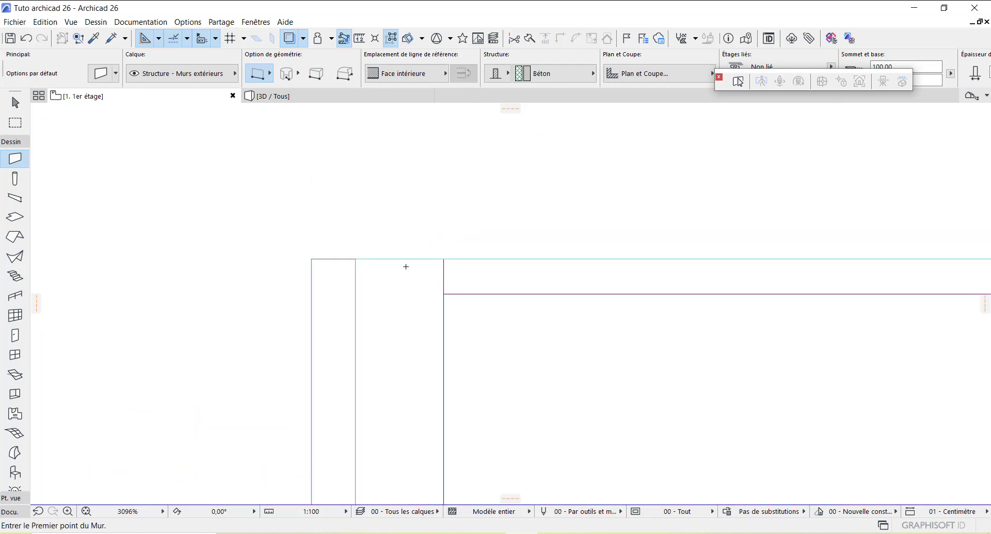
Step: Draw a low wall along the outer edge of Chambre 1's balcony, from the SDB-side wall to the plan's inner line near the opposite slab corner
click(355, 258)
scroll(316, 268, down, 2)
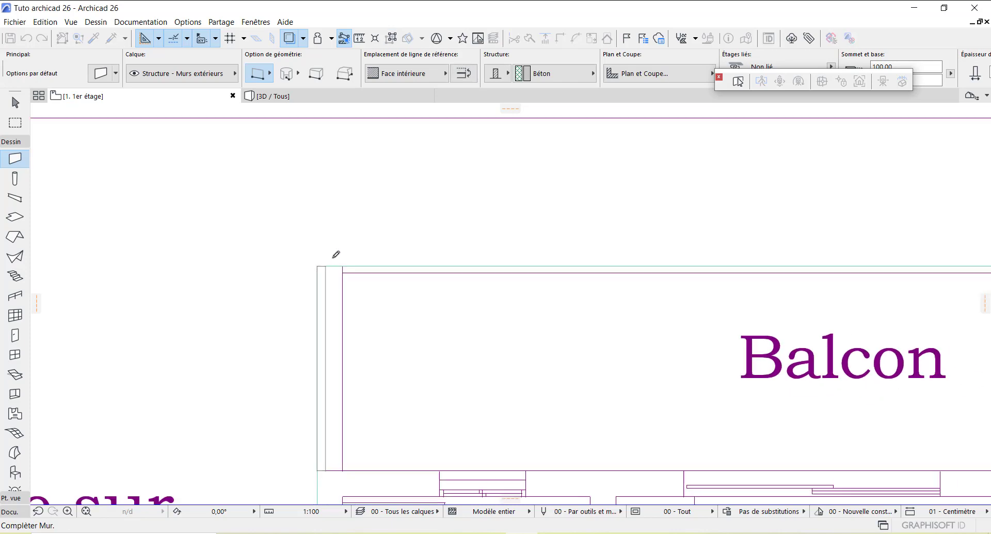
scroll(336, 254, down, 2)
scroll(918, 265, up, 4)
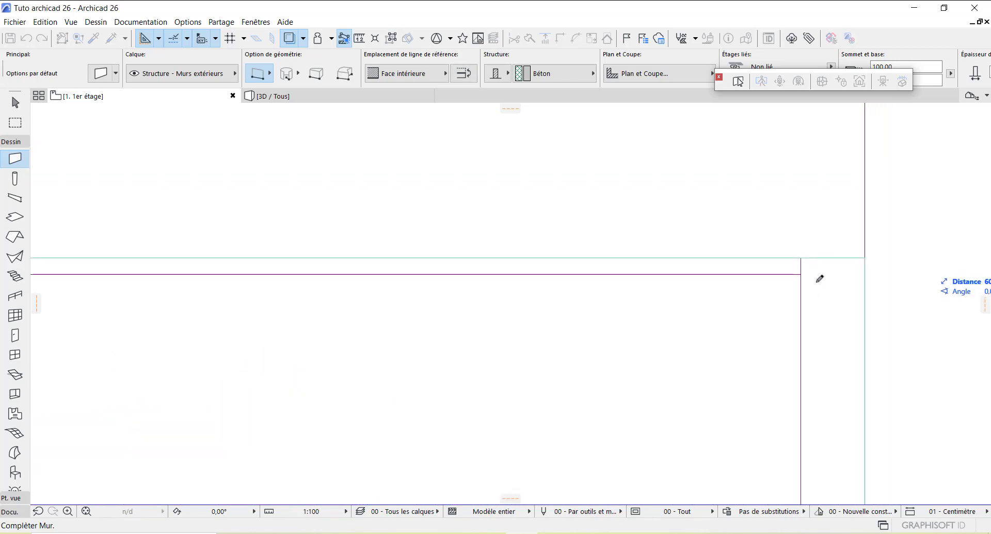
click(806, 253)
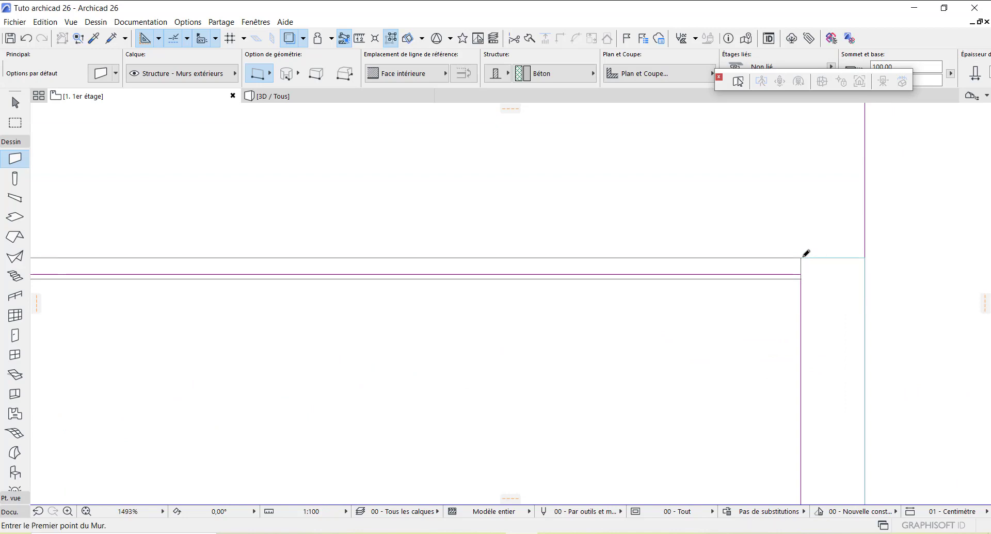
click(802, 256)
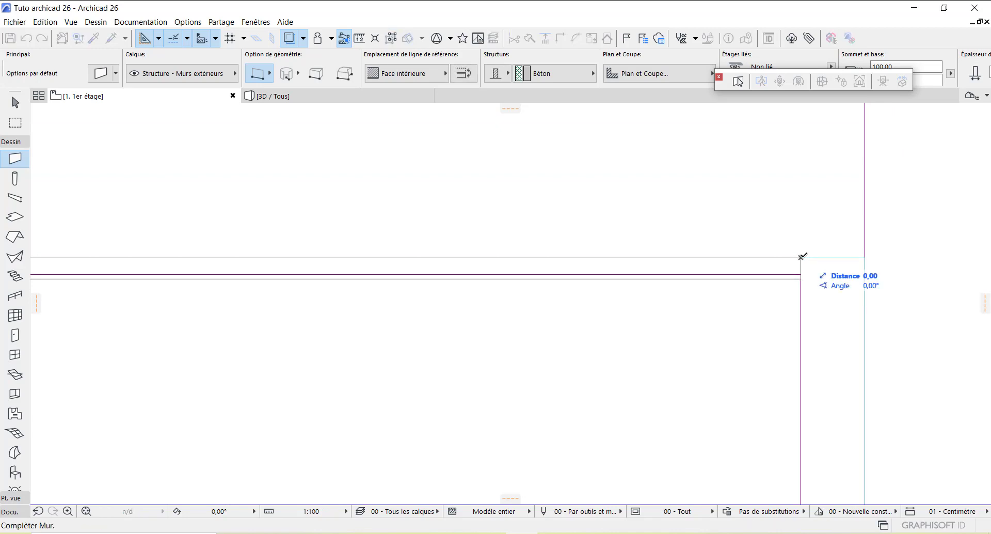
scroll(795, 258, down, 5)
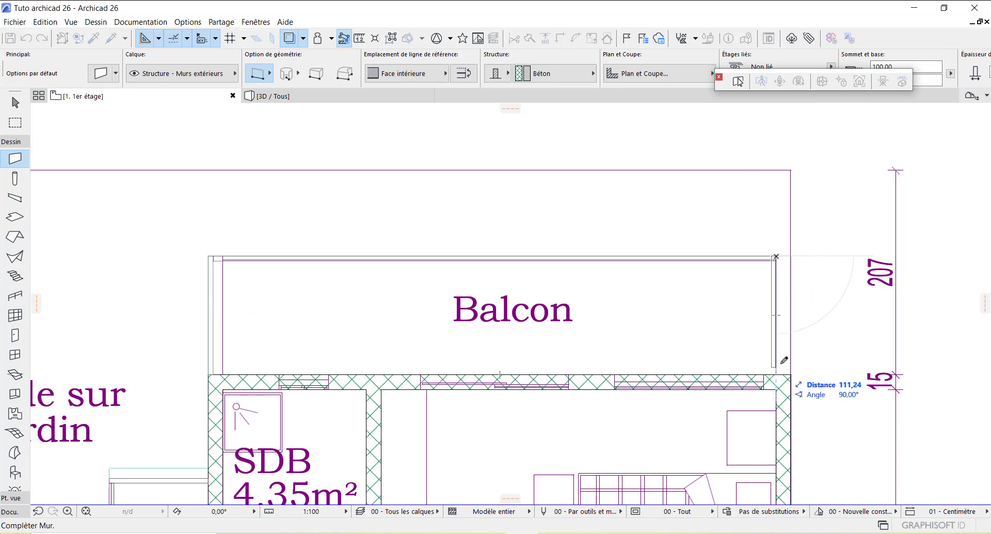
key(Escape)
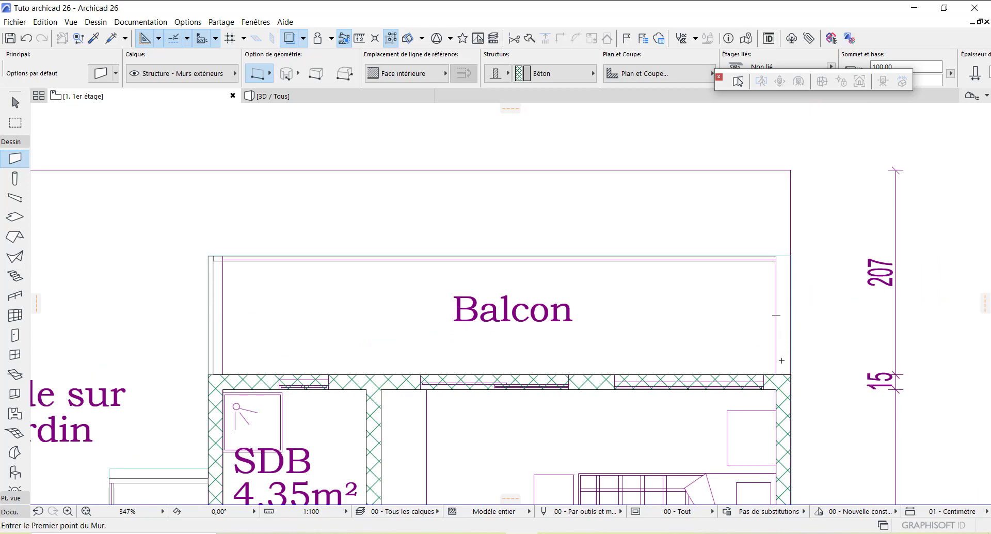
Step: Draw the remaining side wall of Chambre 1's balcony from the bedroom's outer corner to the slab corner, with the reference line on Face extérieure
scroll(798, 370, up, 5)
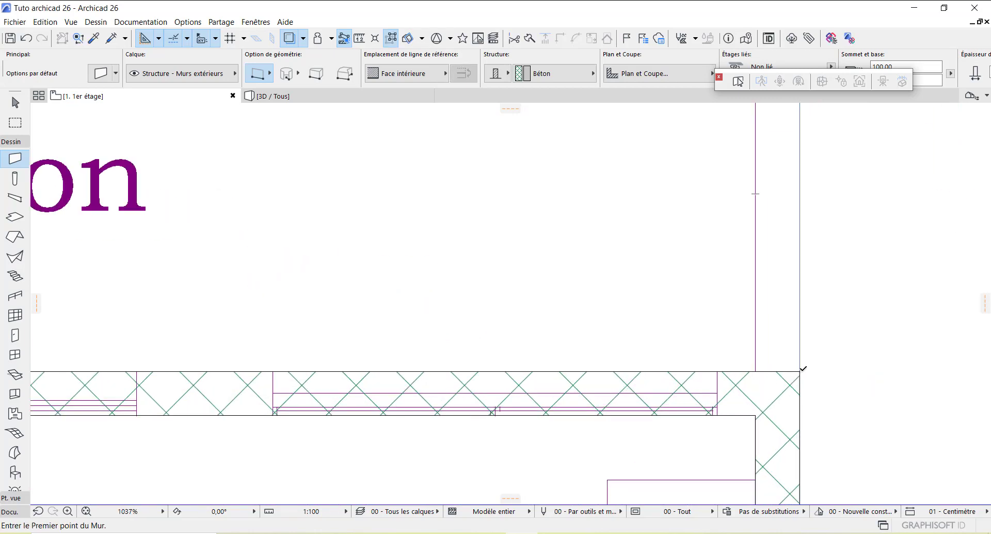
click(799, 371)
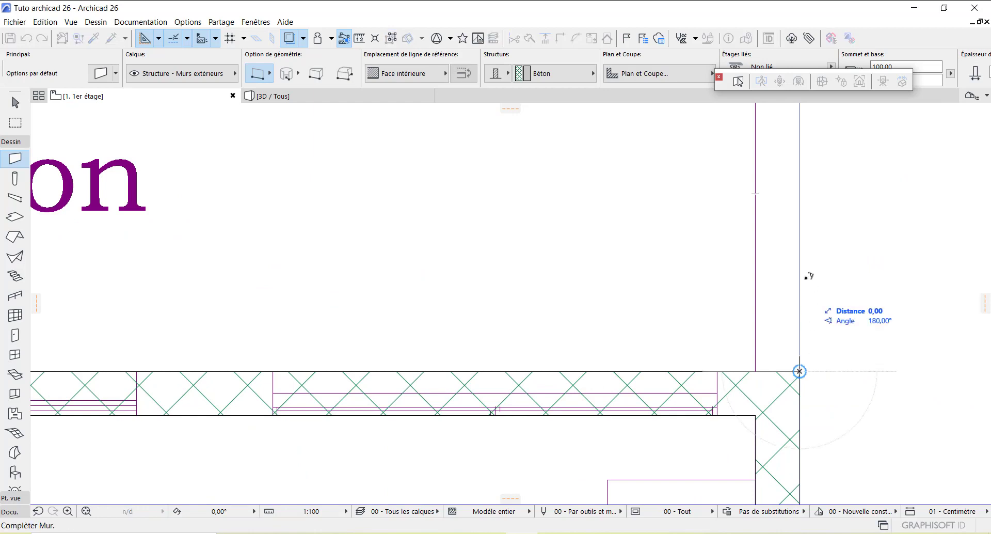
click(408, 75)
click(490, 72)
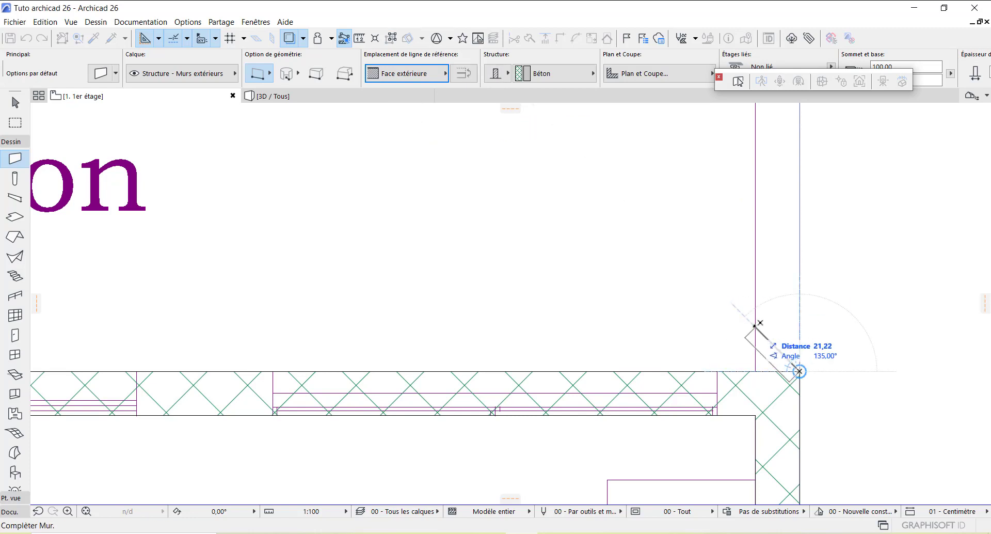
scroll(774, 313, down, 3)
scroll(782, 259, down, 1)
scroll(787, 212, up, 5)
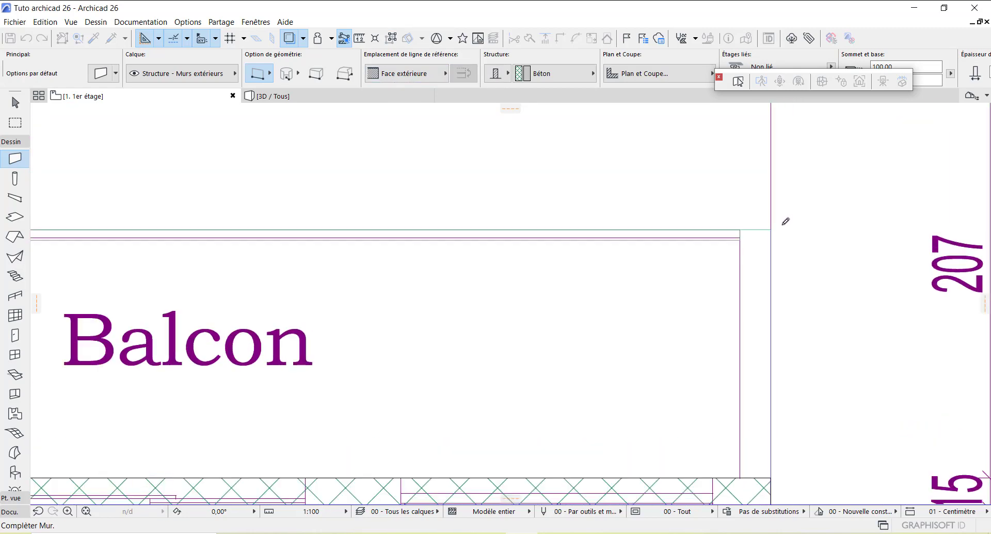
click(756, 234)
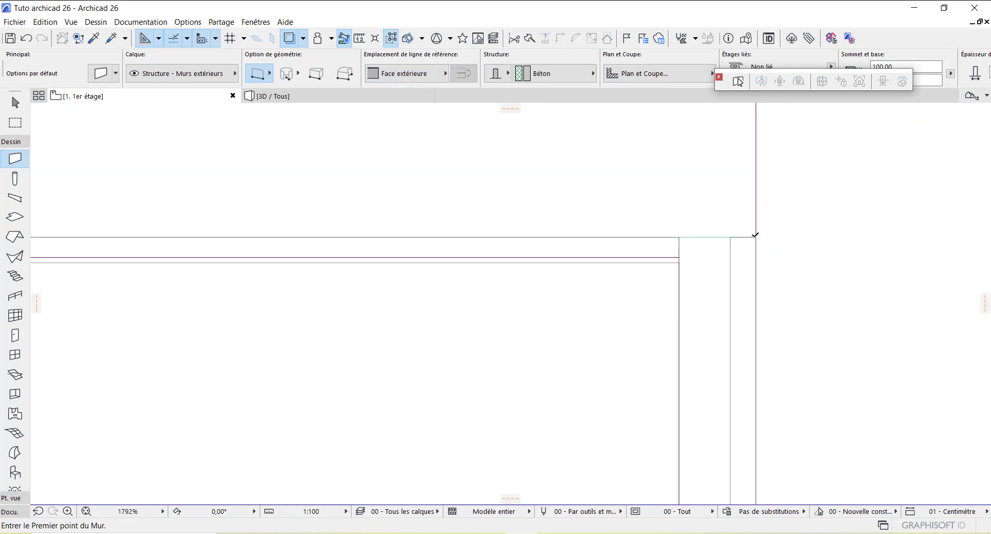
key(Escape)
Step: Join the outer-edge wall of Chambre 1's balcony with the new side wall at the slab corner, then clear the selection
click(618, 251)
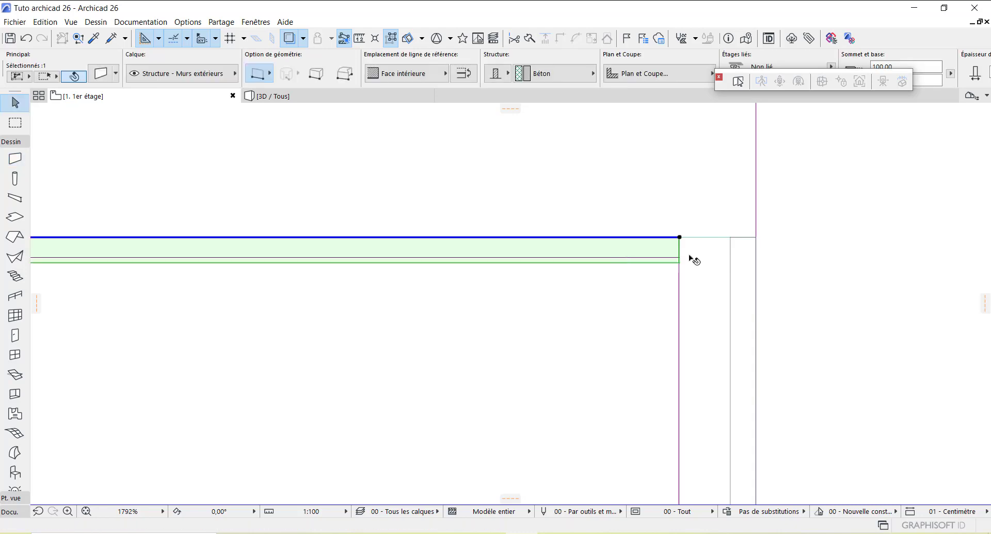
shift+click(745, 275)
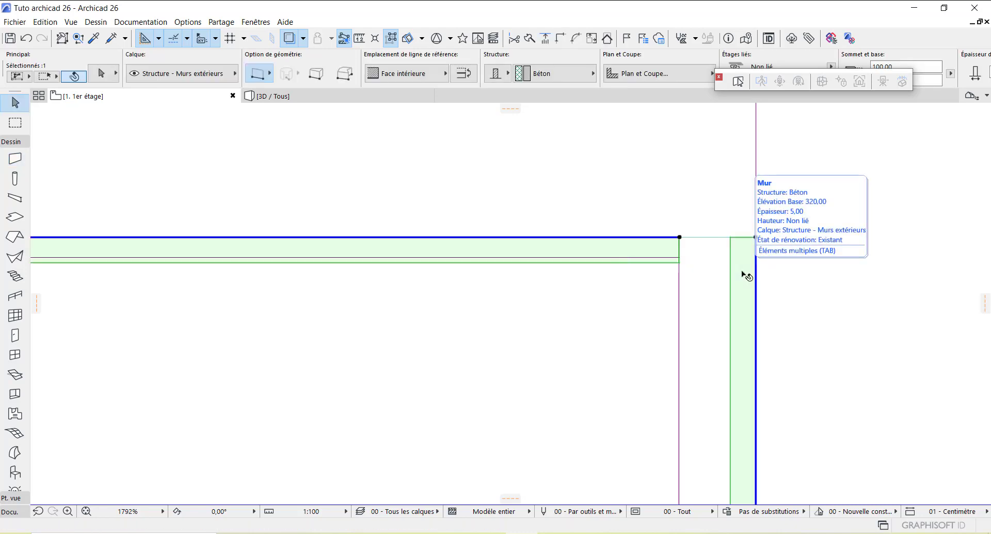
click(561, 41)
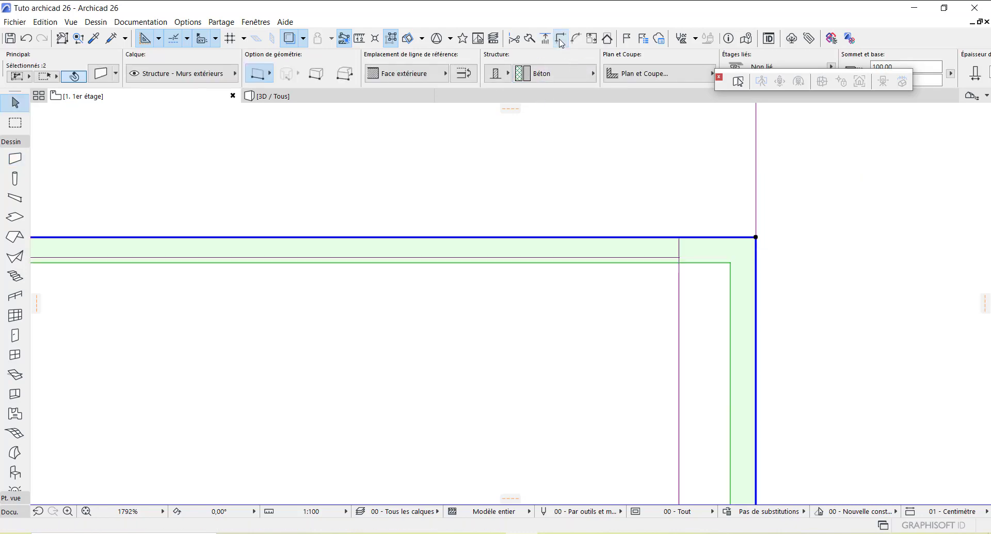
scroll(504, 319, down, 5)
scroll(499, 297, down, 4)
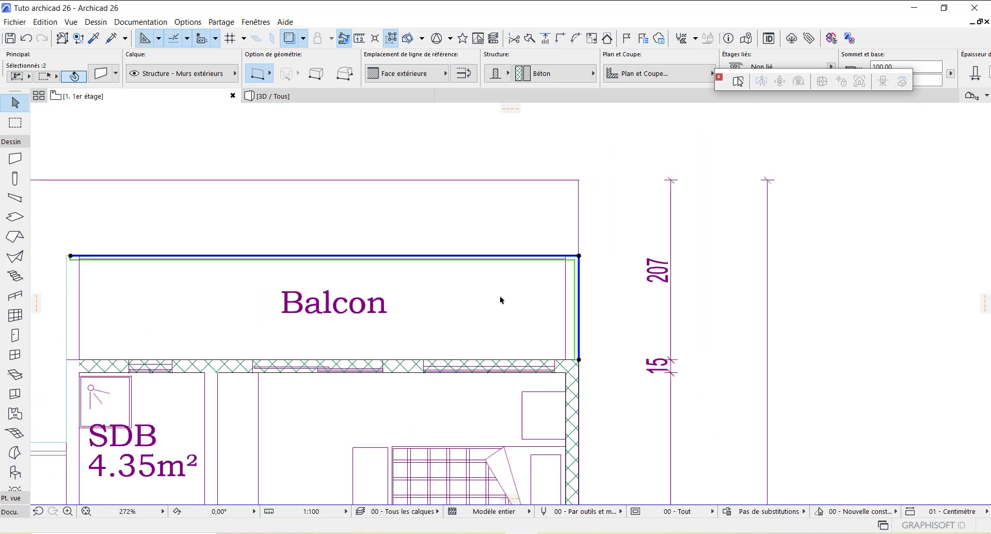
click(795, 276)
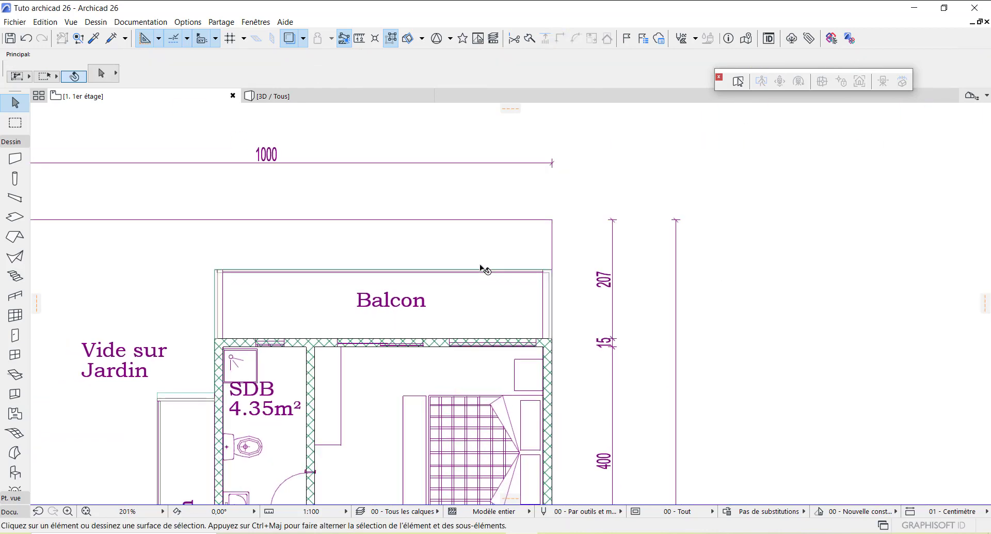
Step: Inspect the balcony parapet walls in 3D, orbiting around the house to check their corners and their position on the slab edges
scroll(480, 289, down, 4)
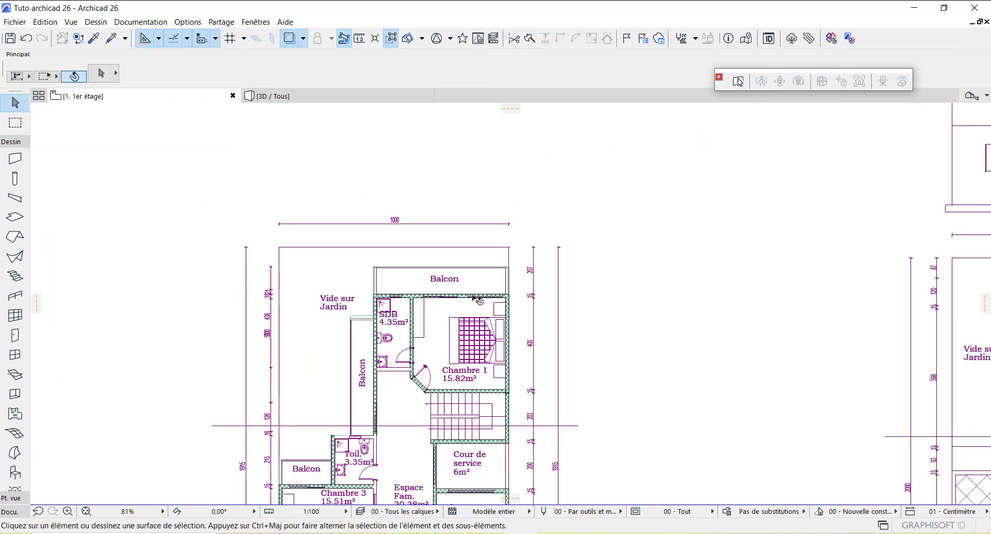
click(332, 101)
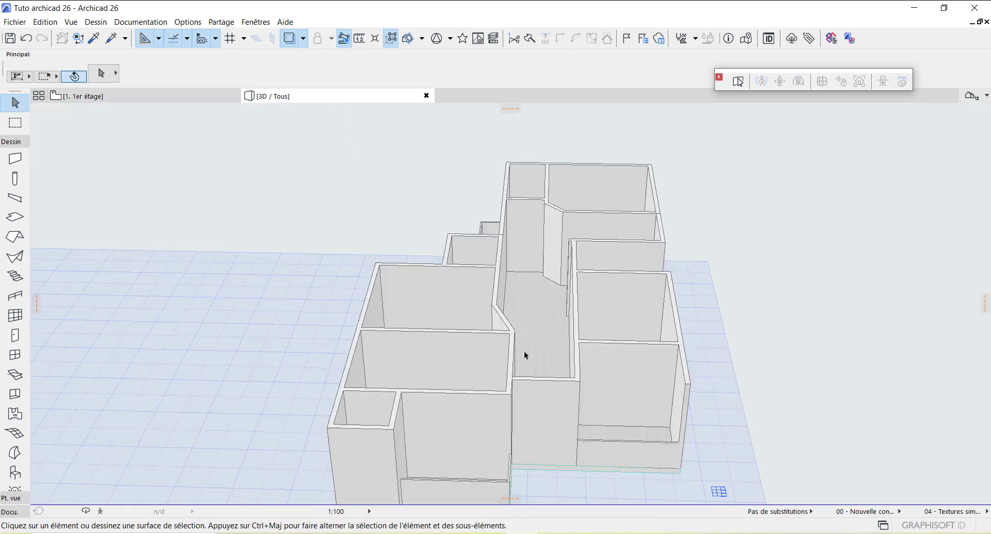
scroll(495, 212, down, 3)
scroll(456, 418, up, 5)
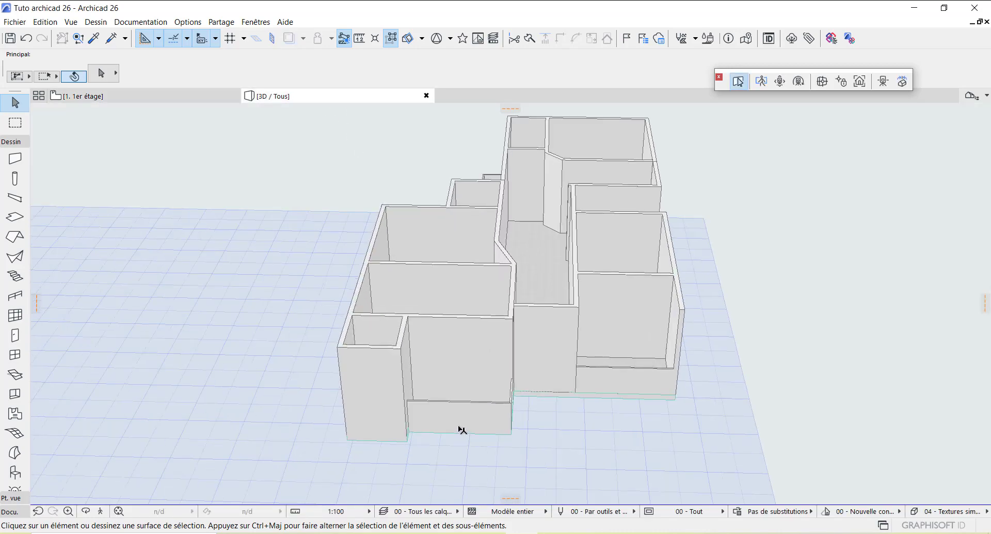
scroll(809, 350, up, 3)
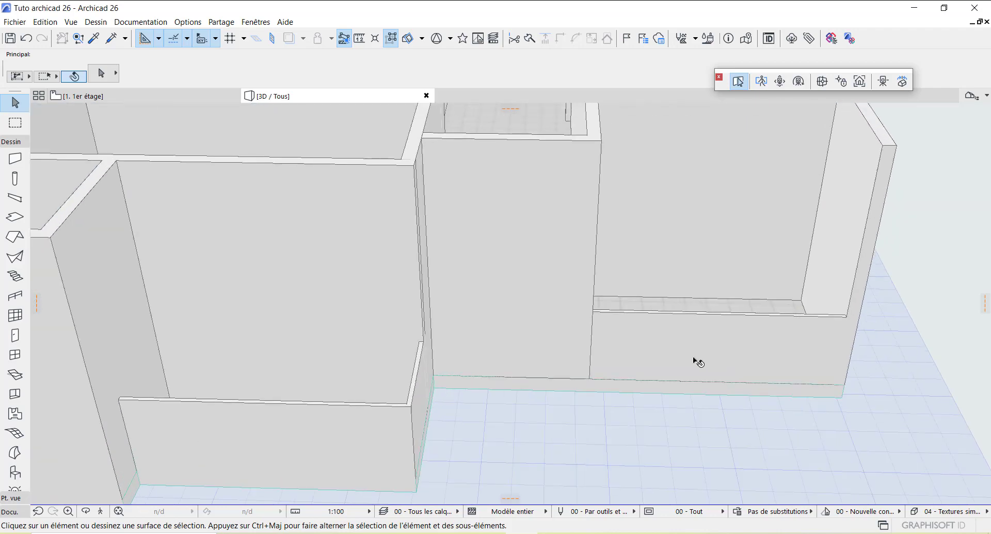
scroll(694, 360, down, 5)
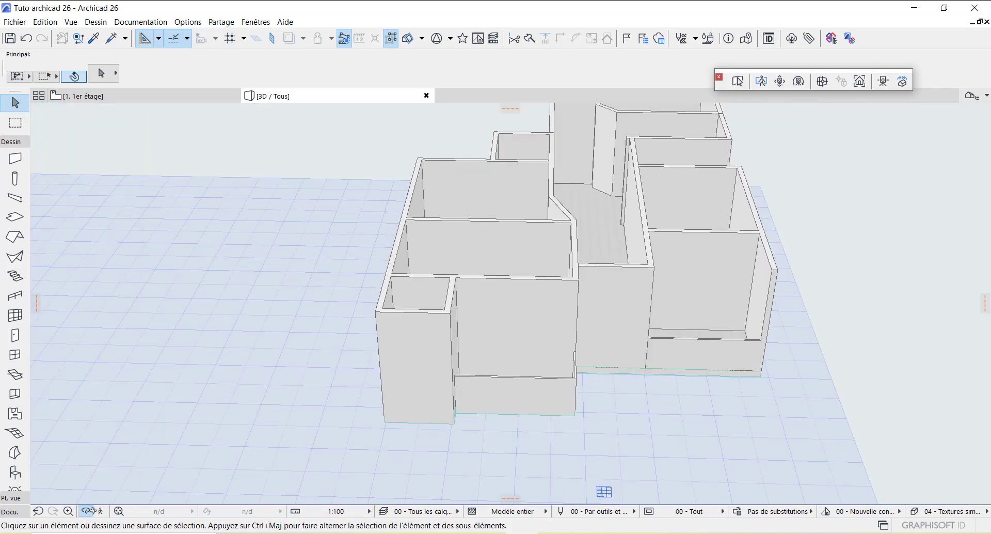
click(88, 511)
drag(386, 351, 619, 336)
drag(294, 360, 243, 413)
scroll(187, 457, up, 3)
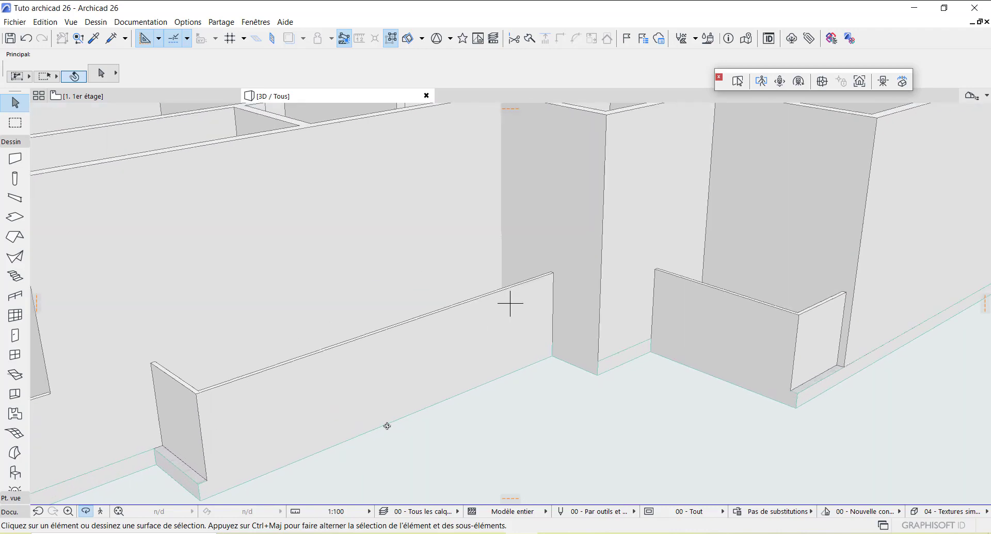
scroll(790, 418, up, 3)
scroll(711, 316, down, 3)
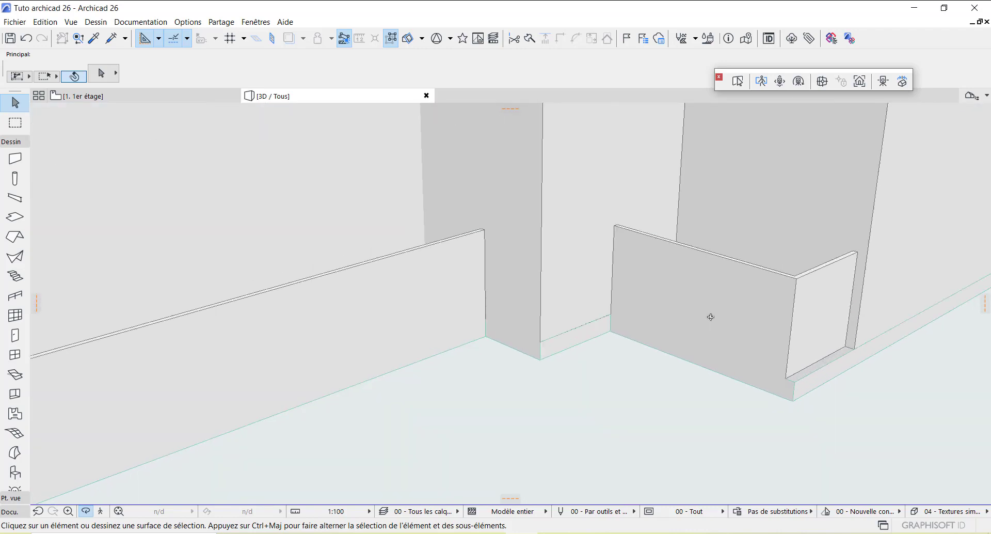
scroll(130, 437, up, 2)
scroll(152, 436, down, 2)
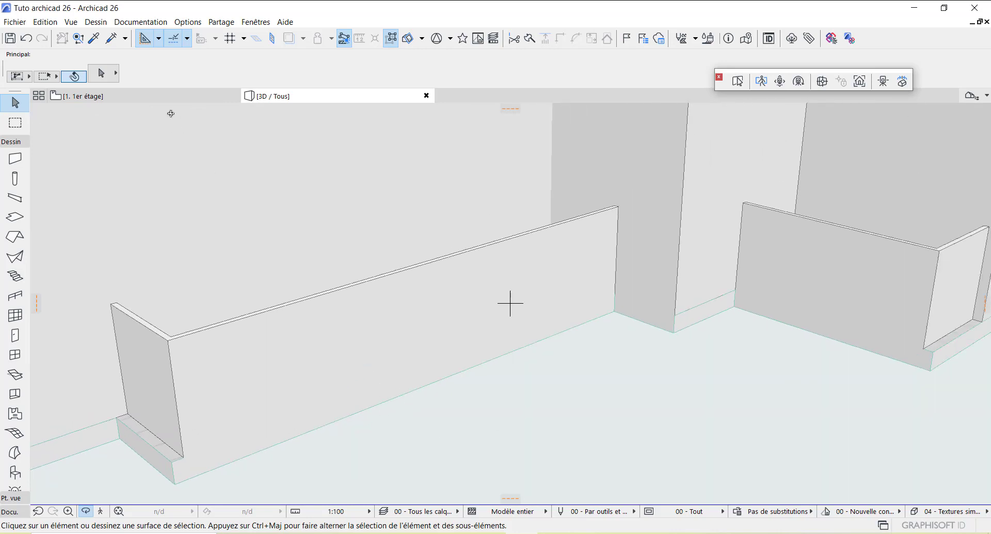
Step: In the first-floor plan, move the side wall of Chambre 3's balcony outward so its outer face meets the slab edge
click(167, 96)
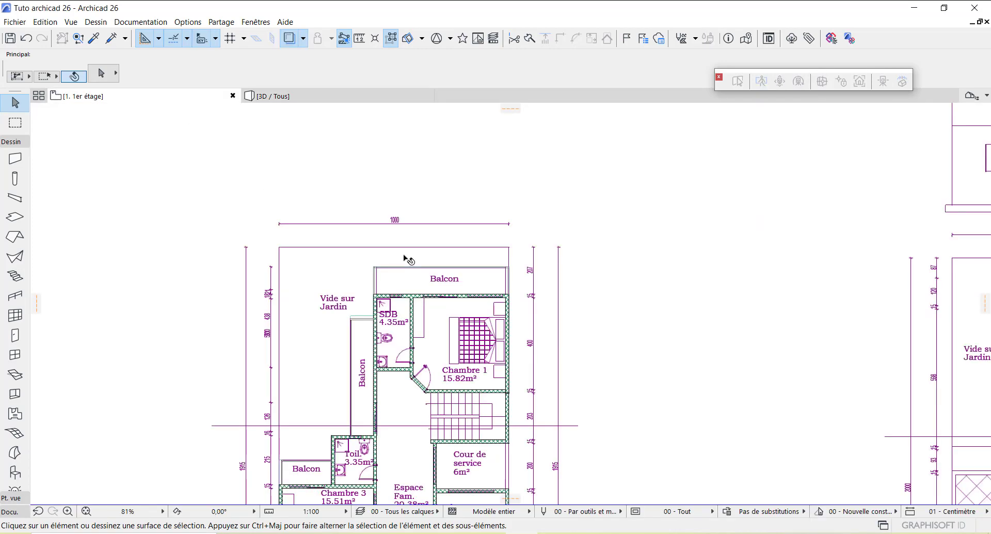
scroll(274, 497, up, 10)
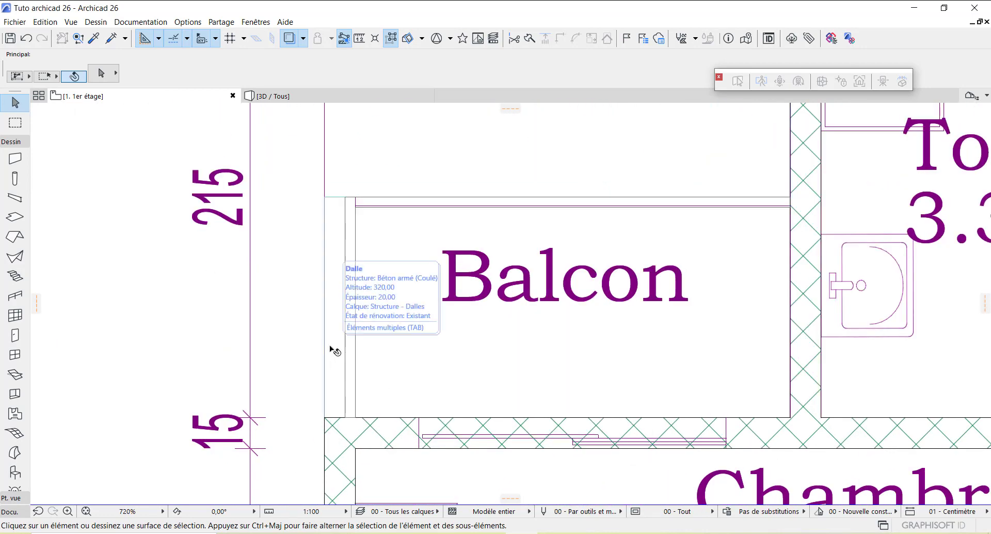
scroll(337, 356, up, 3)
click(367, 405)
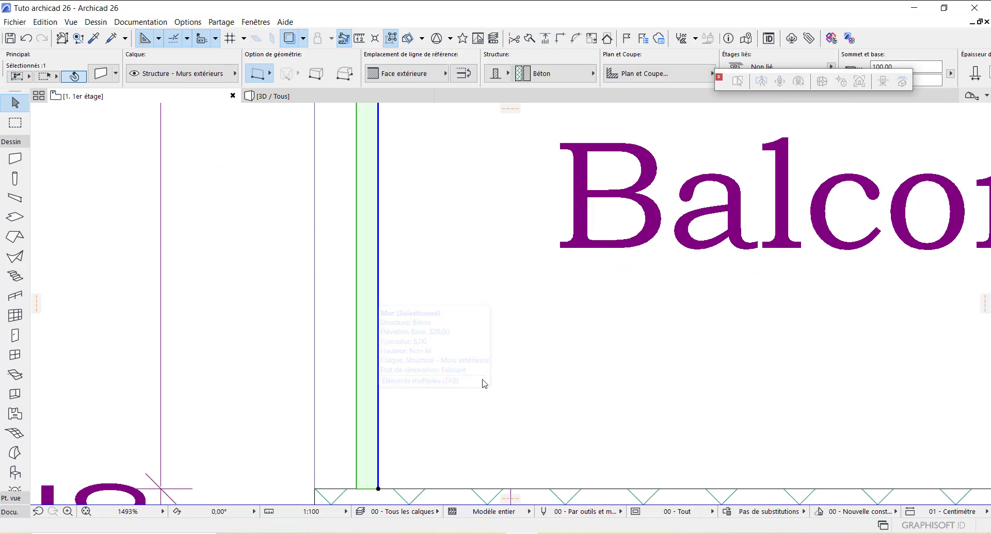
scroll(355, 497, up, 4)
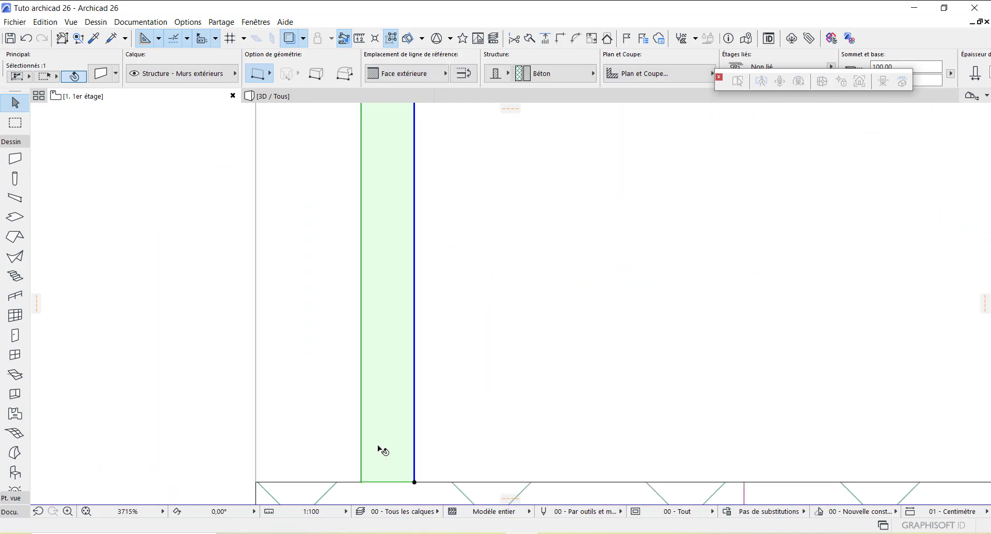
right_click(378, 447)
mouse_move(467, 266)
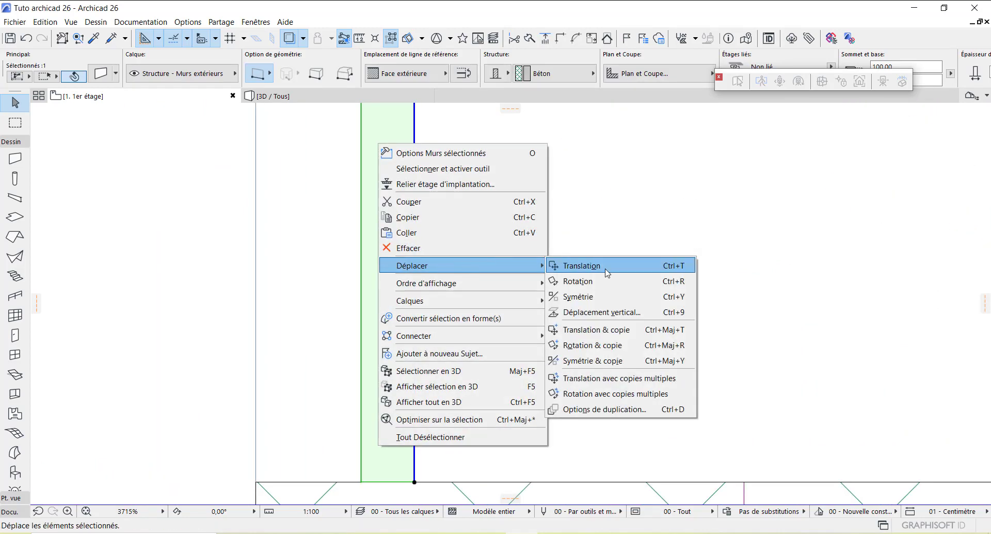
click(607, 269)
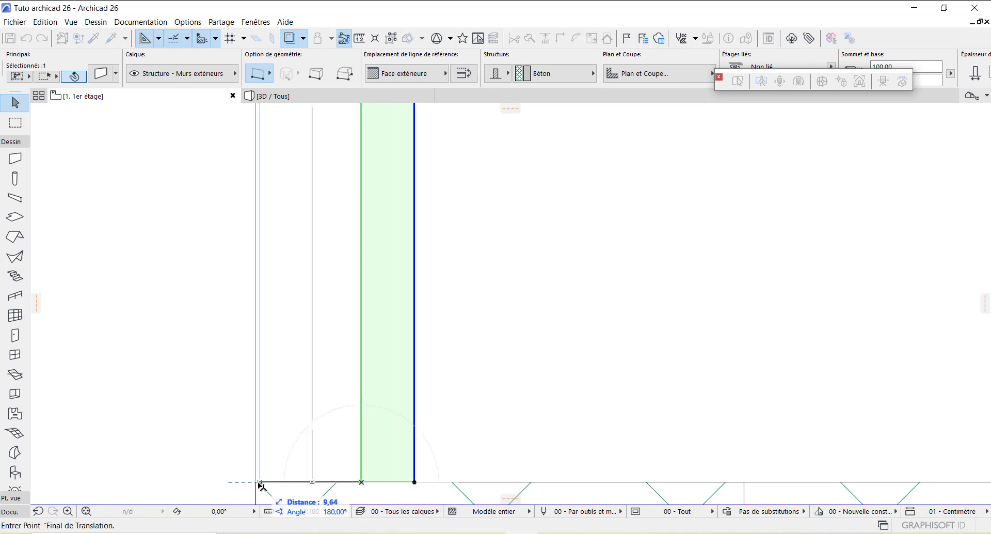
click(258, 481)
scroll(359, 426, down, 3)
scroll(382, 361, down, 3)
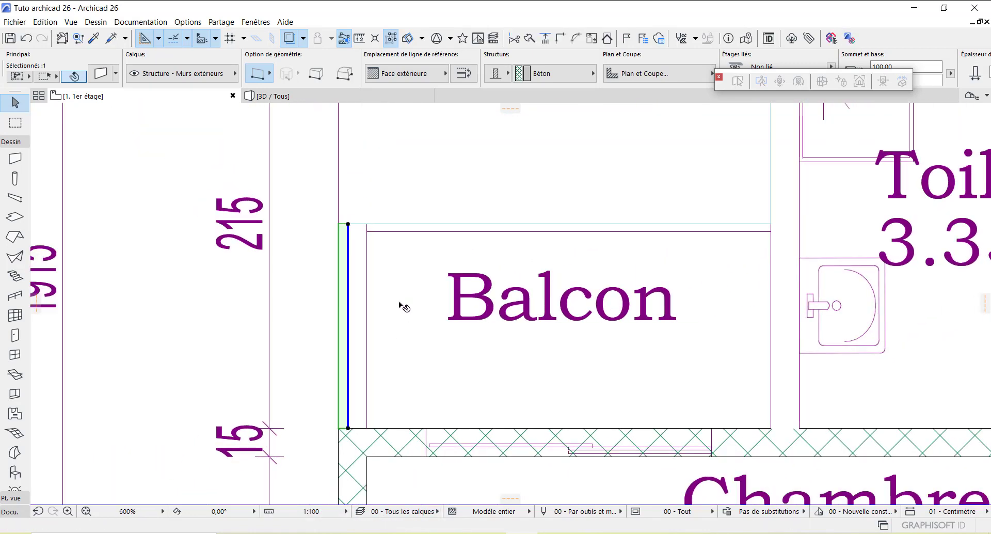
Step: Join the moved side wall of Chambre 3's balcony with the balcony's long outer wall at their corner, then clear the selection
scroll(401, 223, up, 3)
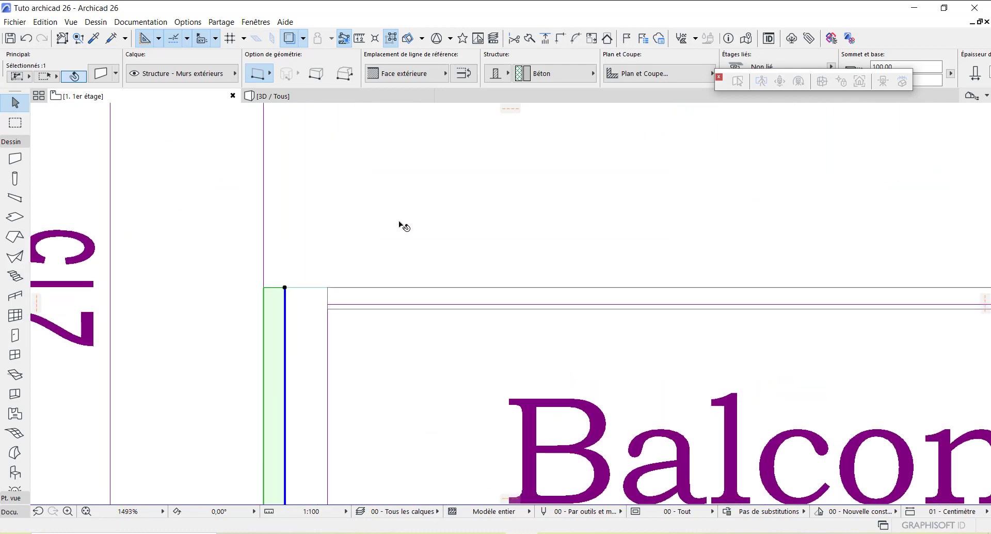
shift+click(381, 302)
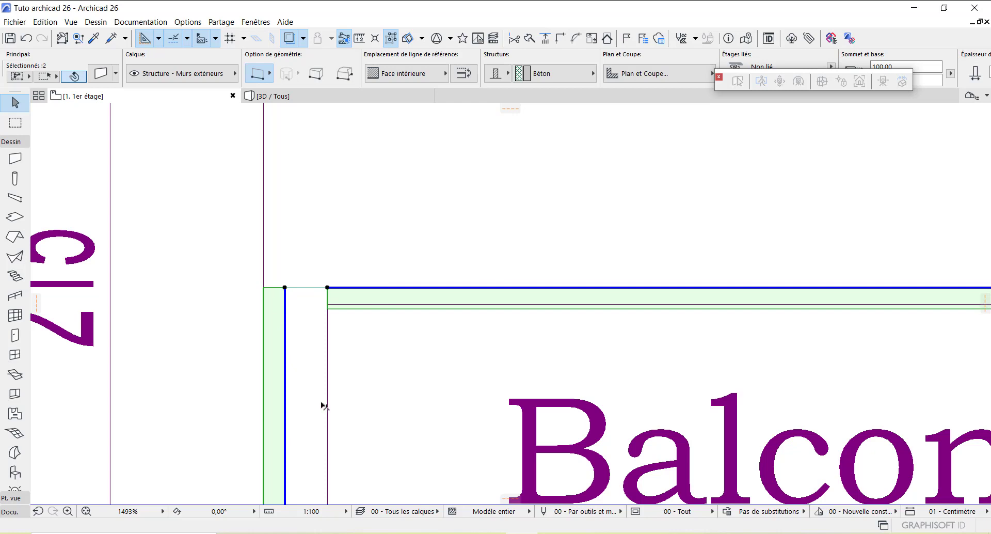
click(561, 39)
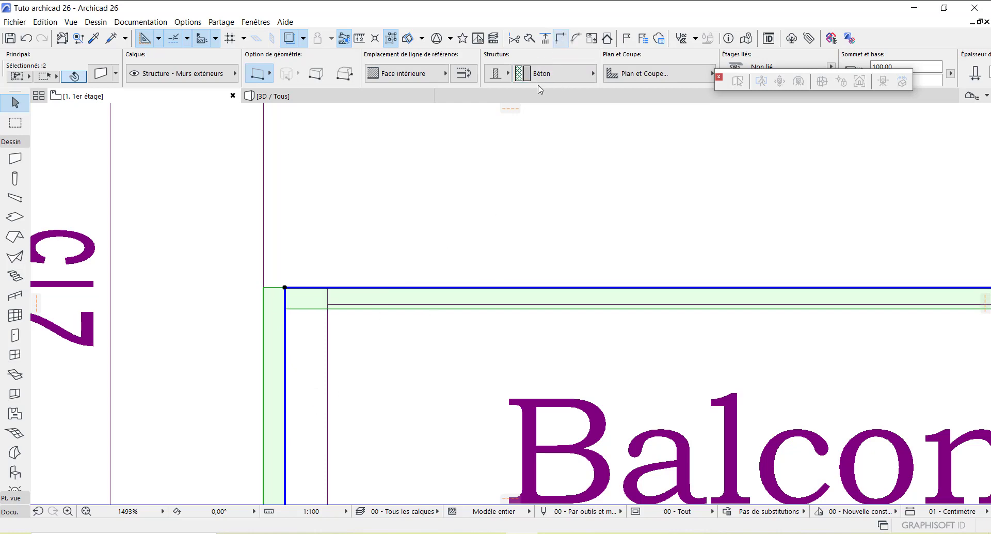
scroll(361, 361, down, 3)
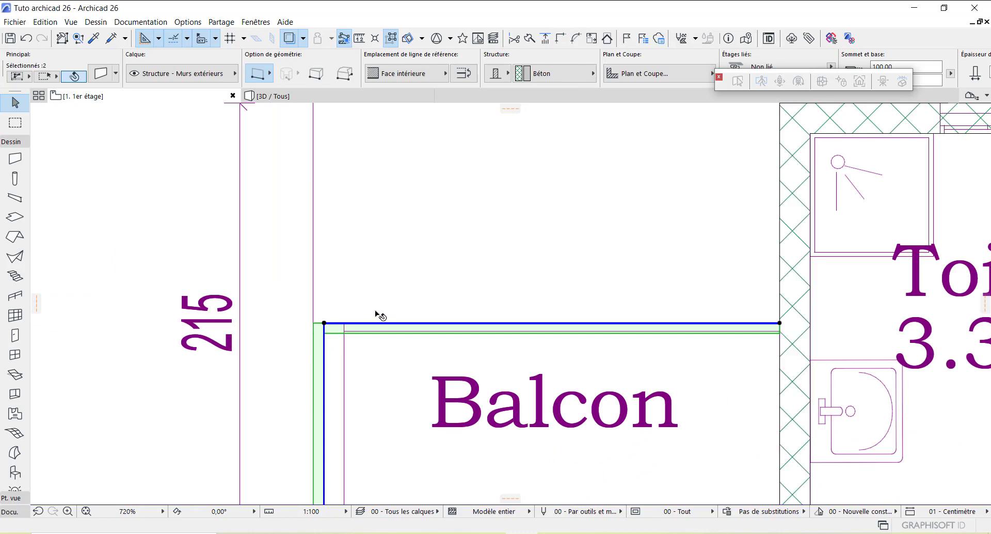
click(361, 344)
Step: Move the short end wall of the long balcony beside the SDB outward so its reference line lies on the slab edge
scroll(354, 303, down, 4)
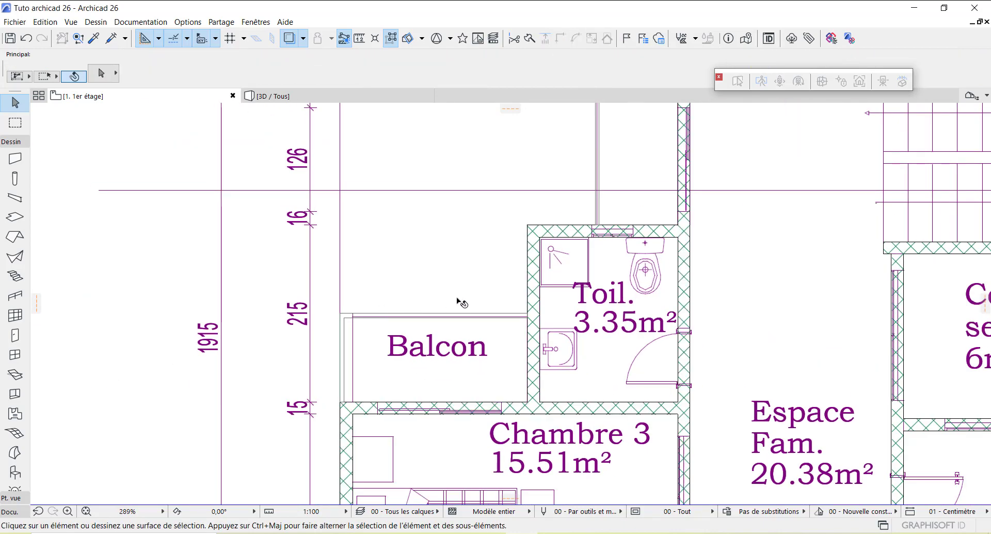
scroll(456, 302, down, 2)
scroll(511, 284, down, 3)
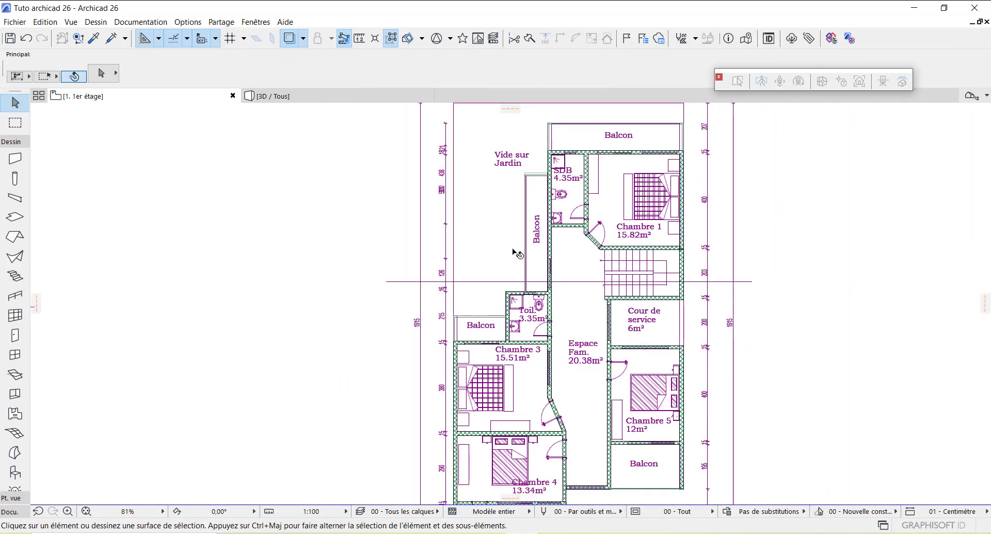
scroll(514, 251, up, 5)
scroll(580, 256, down, 2)
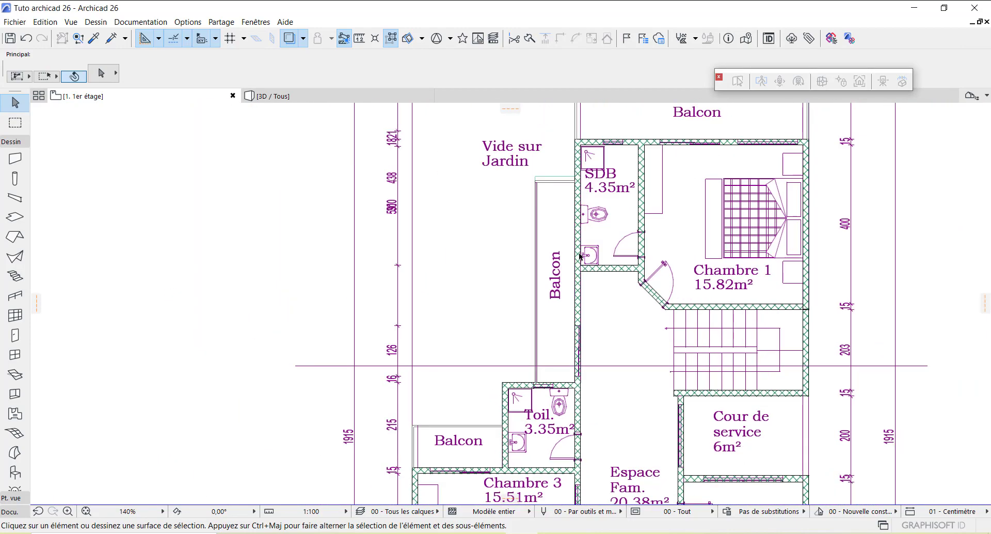
scroll(565, 162, up, 7)
scroll(477, 297, up, 5)
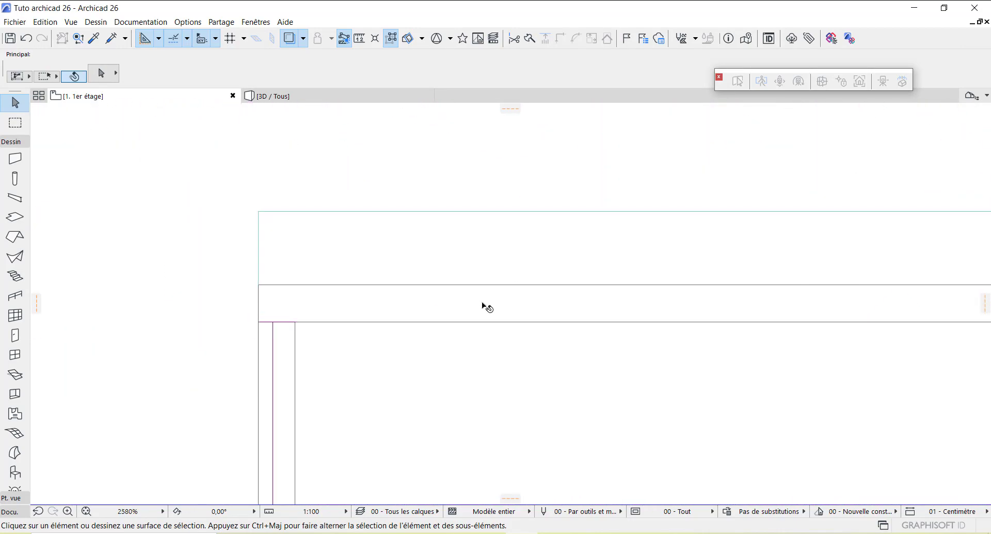
click(484, 304)
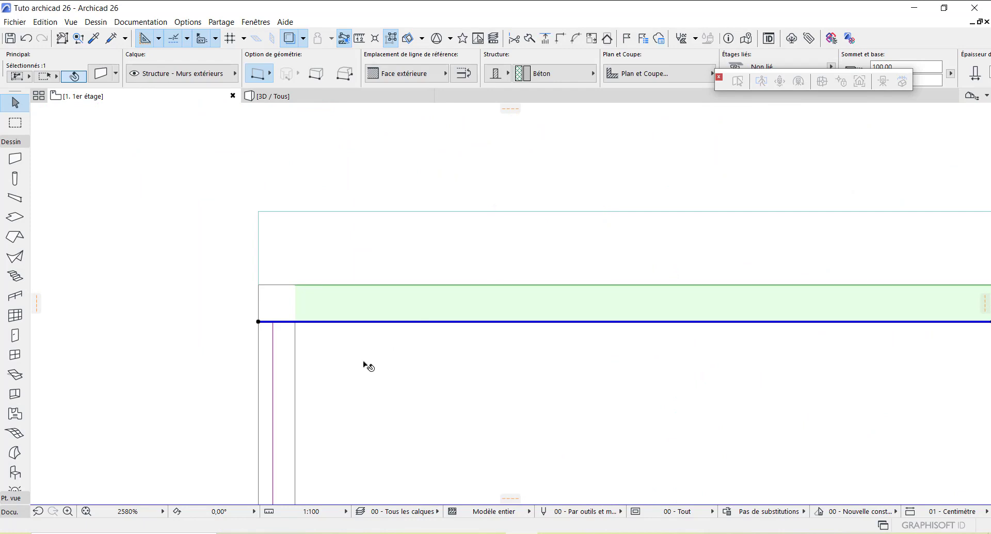
right_click(363, 314)
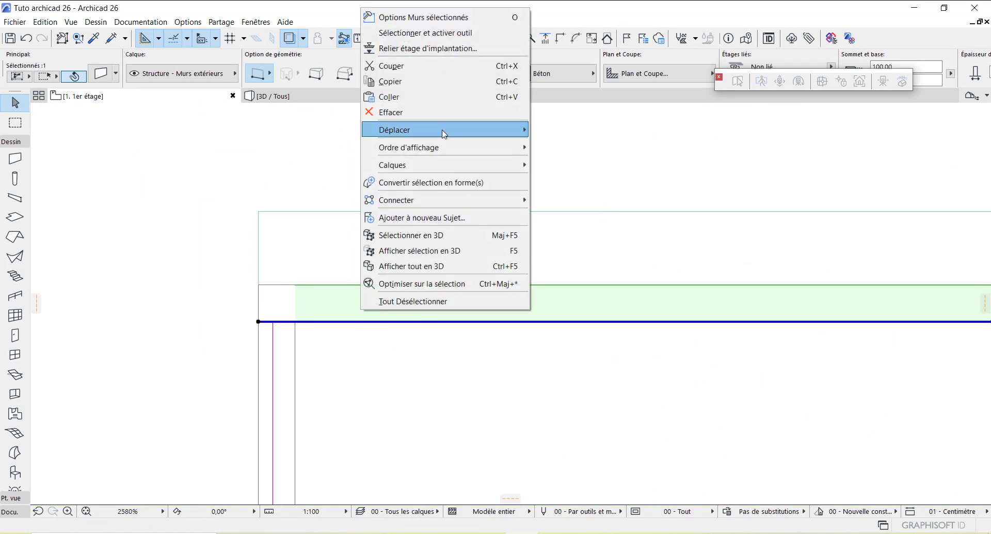
mouse_move(442, 130)
click(583, 135)
scroll(409, 405, down, 3)
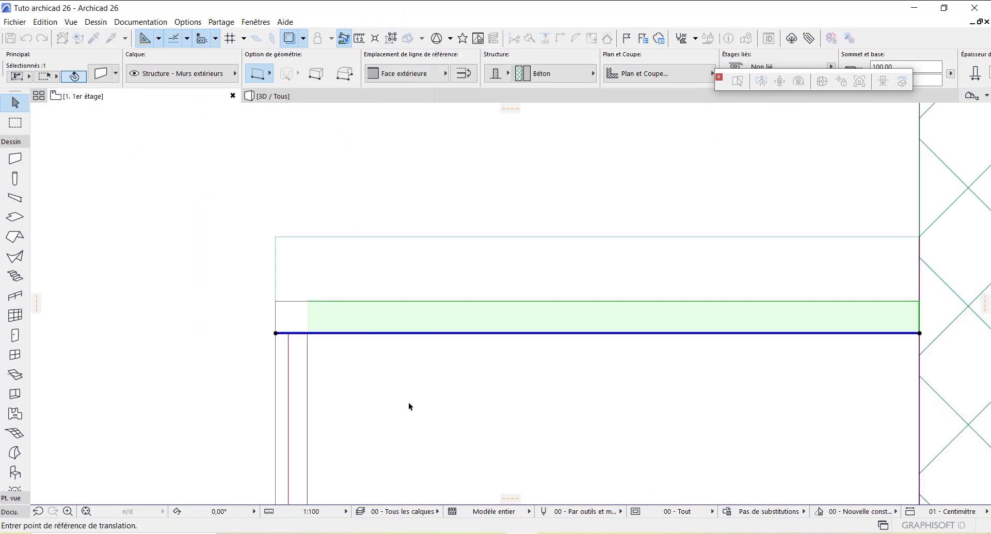
scroll(725, 381, up, 2)
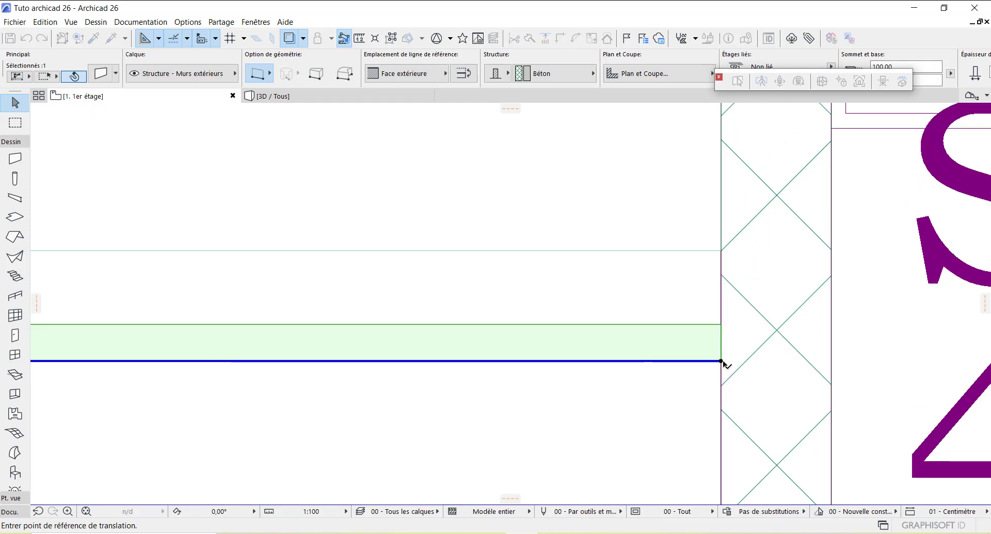
click(721, 361)
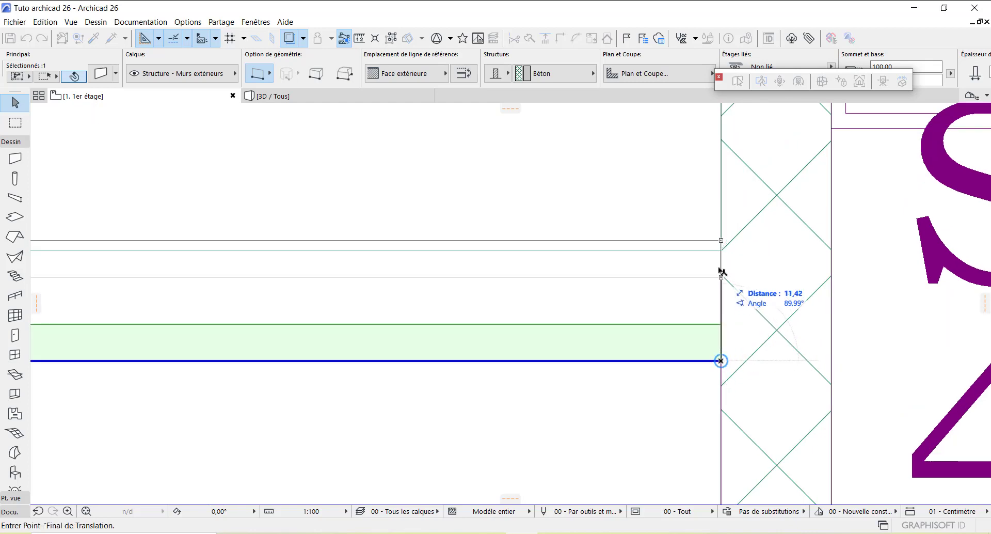
click(722, 251)
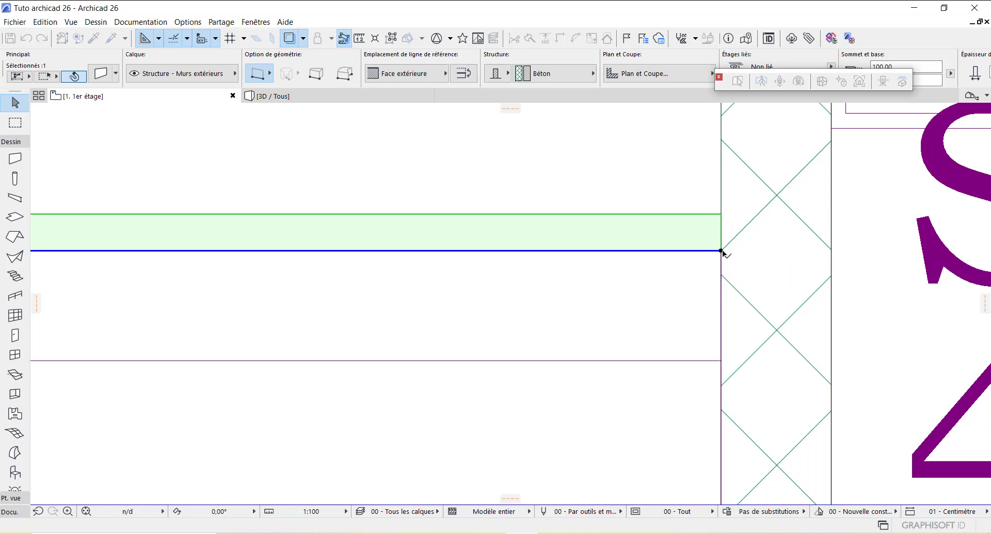
Step: Move the same end wall back inward by its thickness so its outer face meets the slab edge, then clear the selection
right_click(699, 248)
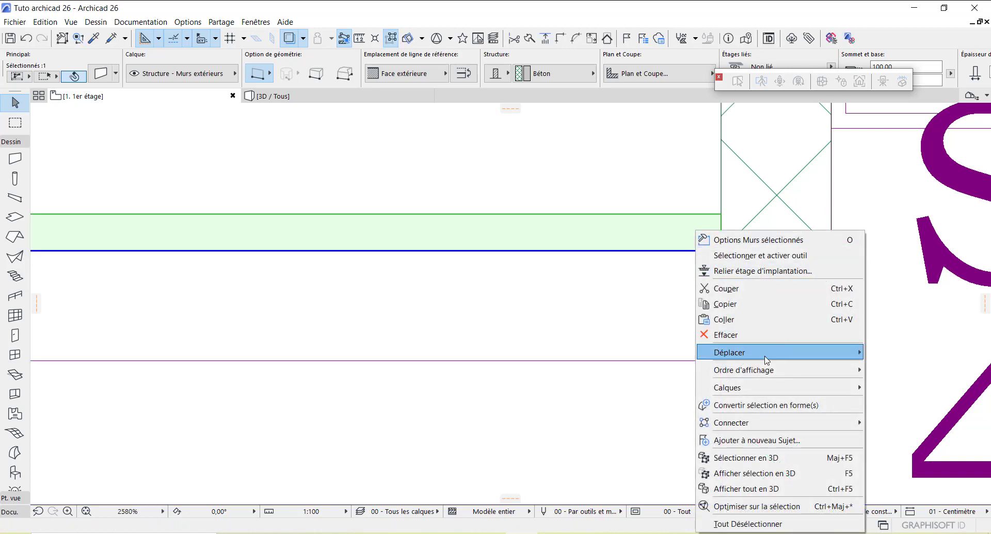
mouse_move(766, 361)
click(610, 347)
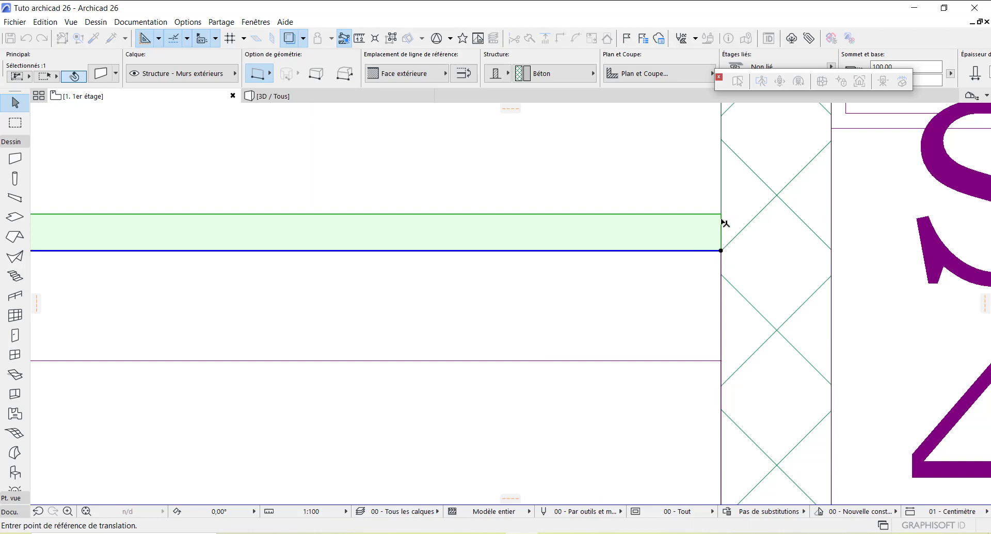
click(721, 213)
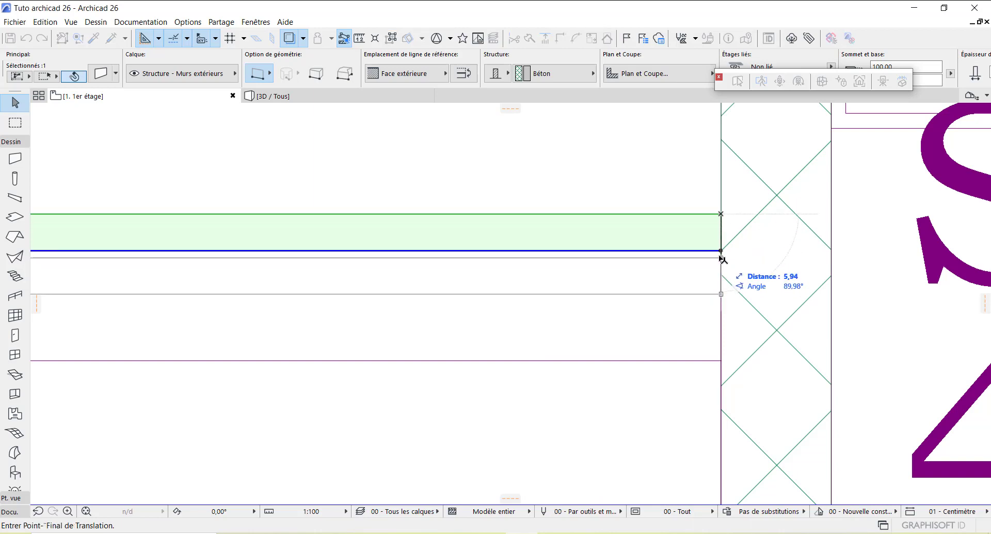
click(719, 253)
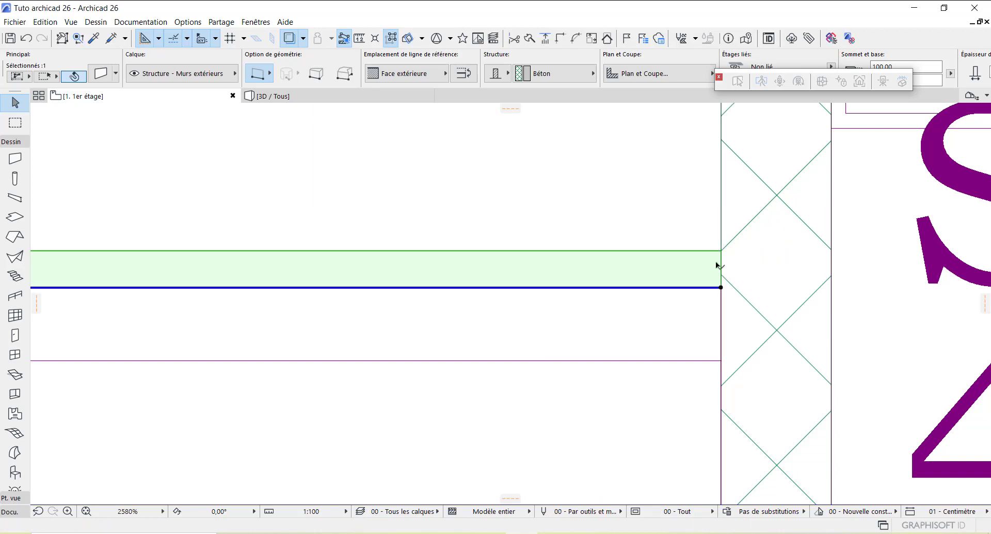
scroll(799, 266, down, 3)
scroll(798, 266, down, 2)
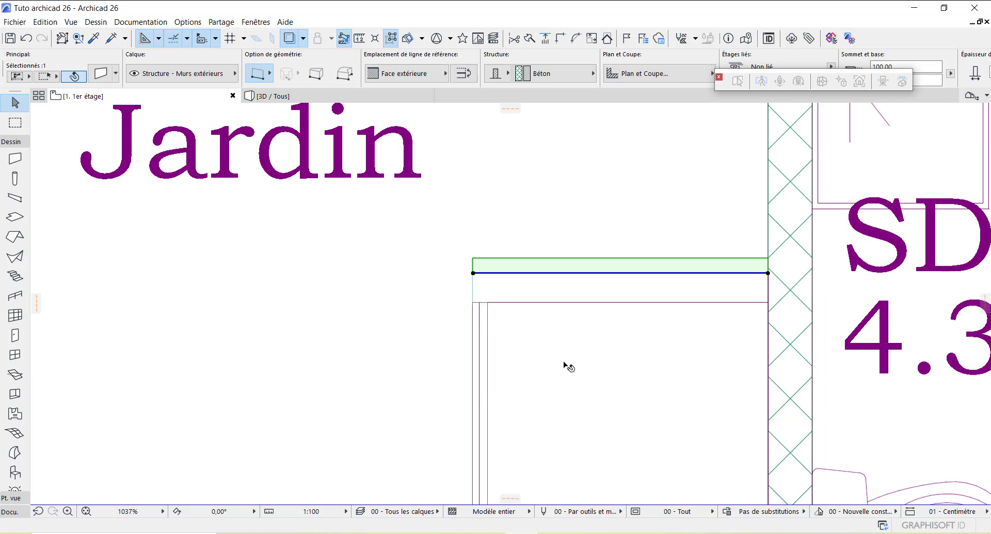
key(Escape)
Step: Join the long side wall of the balcony beside the SDB with its short end wall at their corner
scroll(475, 339, up, 4)
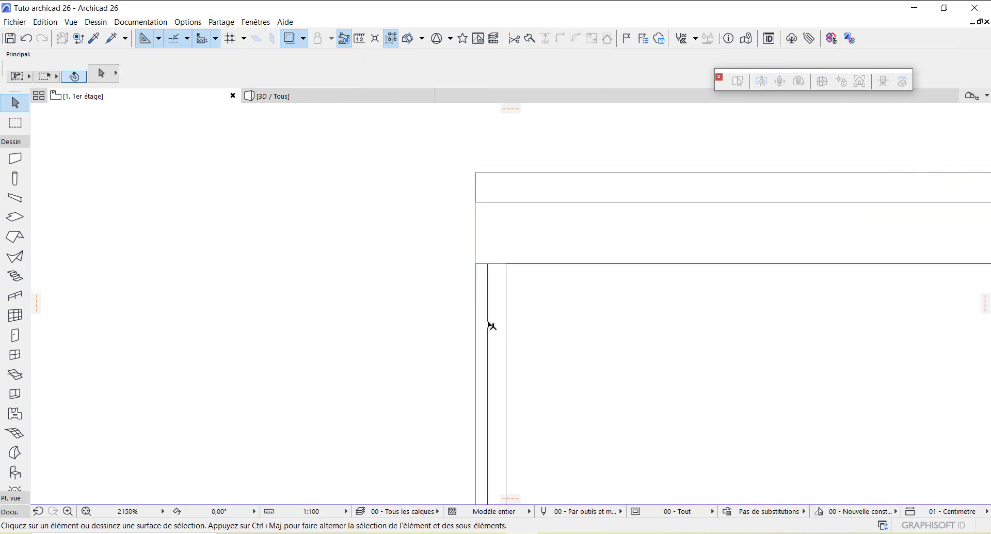
click(501, 321)
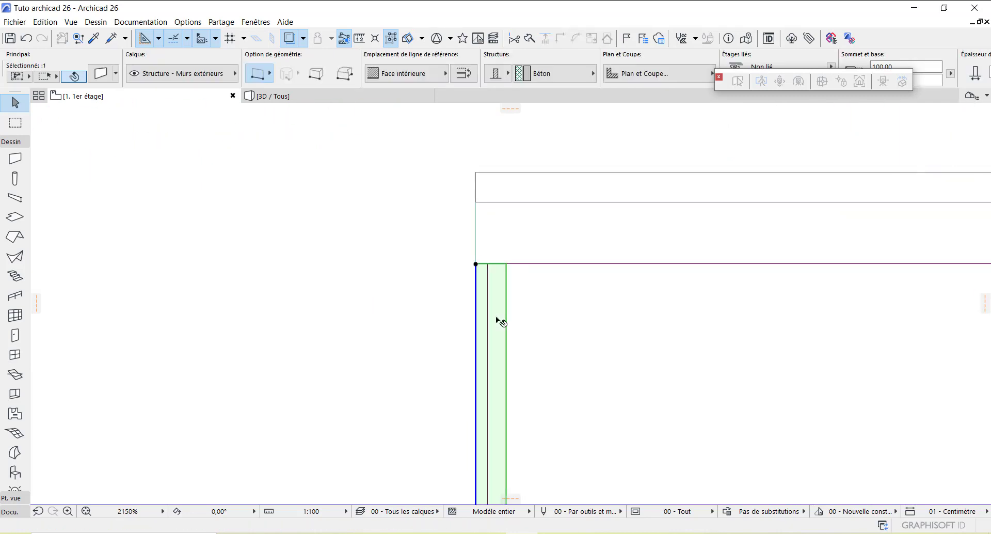
shift+click(509, 187)
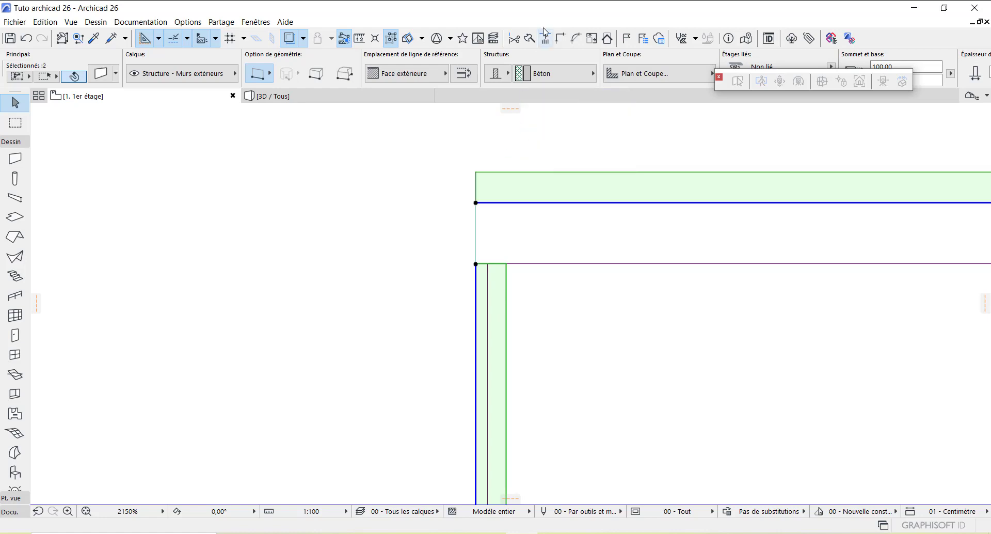
click(559, 39)
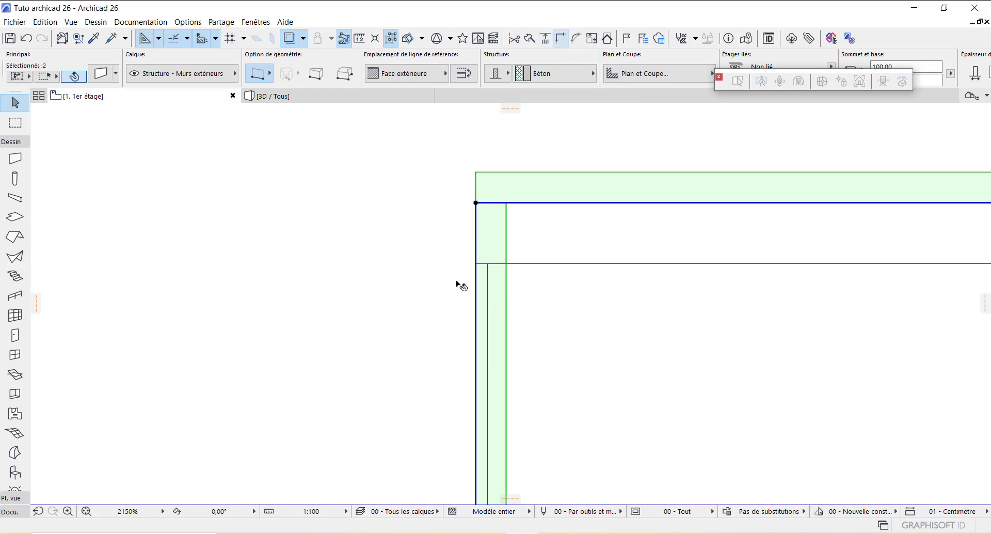
Step: Inspect the finished balcony parapets and the whole first floor in 3D, orbiting out to compare it with the ground-floor model
click(354, 98)
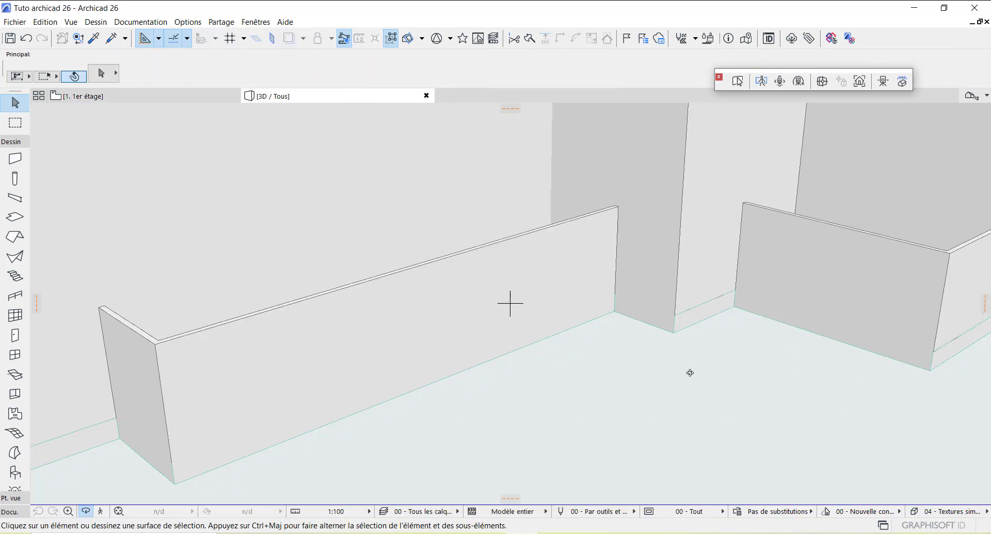
scroll(728, 329, down, 4)
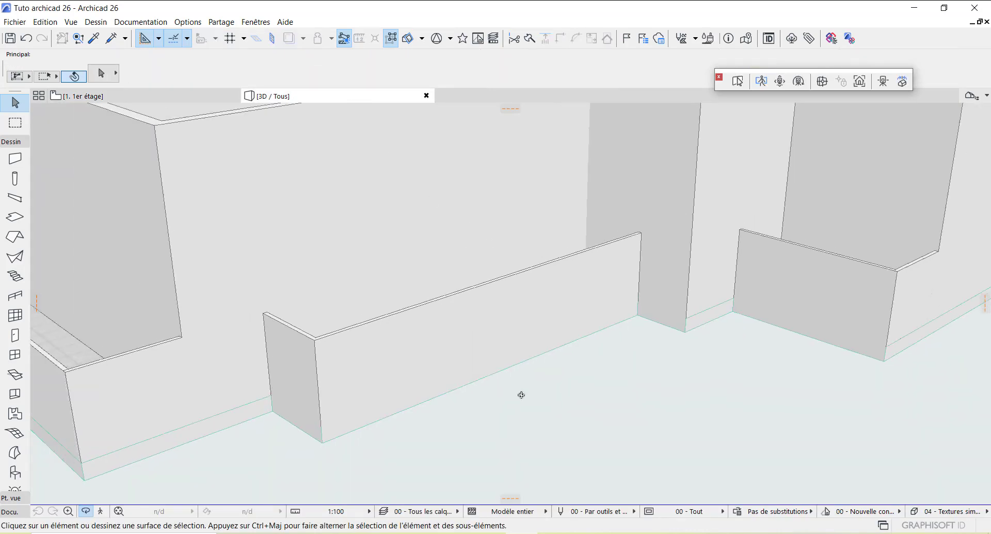
scroll(612, 323, down, 4)
shift+middle_drag(464, 336, 304, 308)
scroll(279, 338, down, 3)
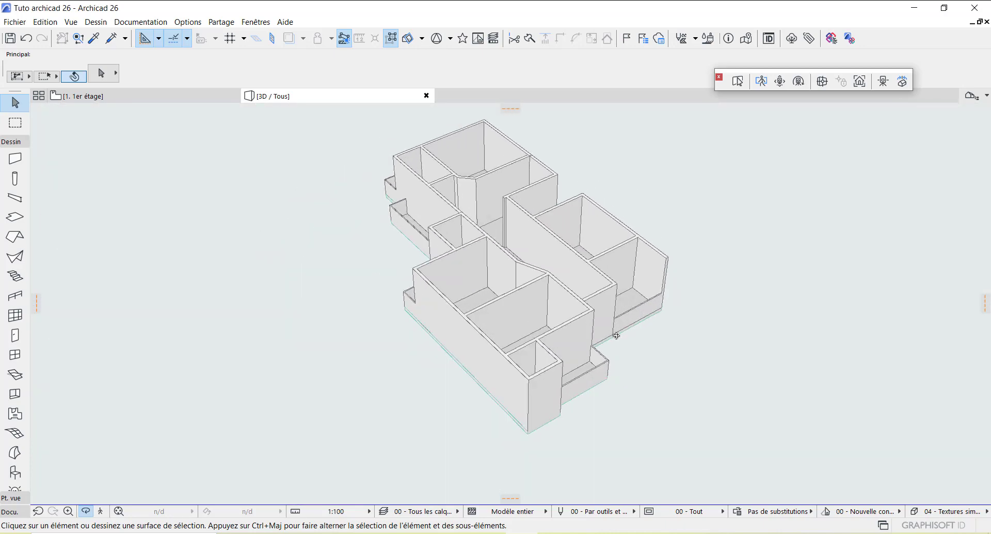
shift+middle_drag(617, 335, 462, 314)
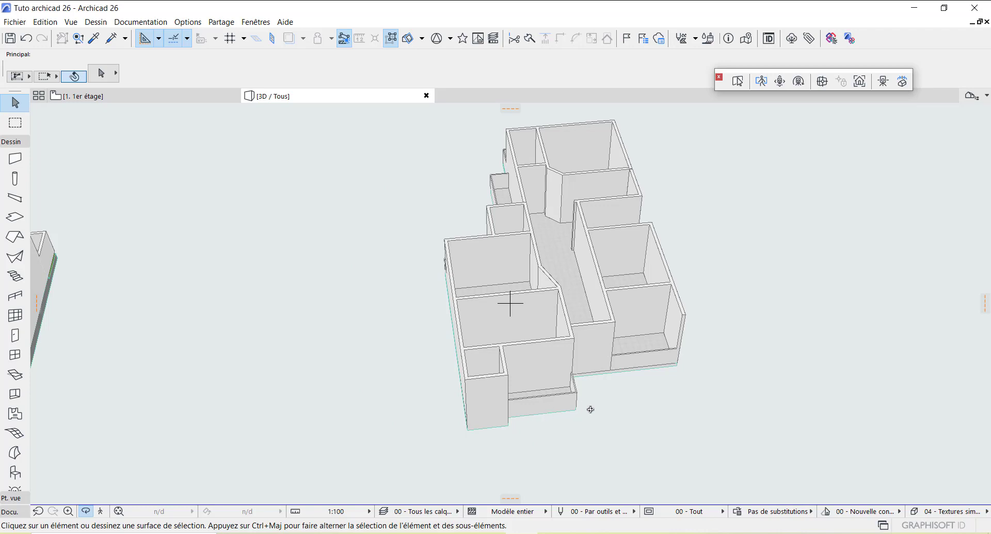
shift+middle_drag(654, 213, 666, 412)
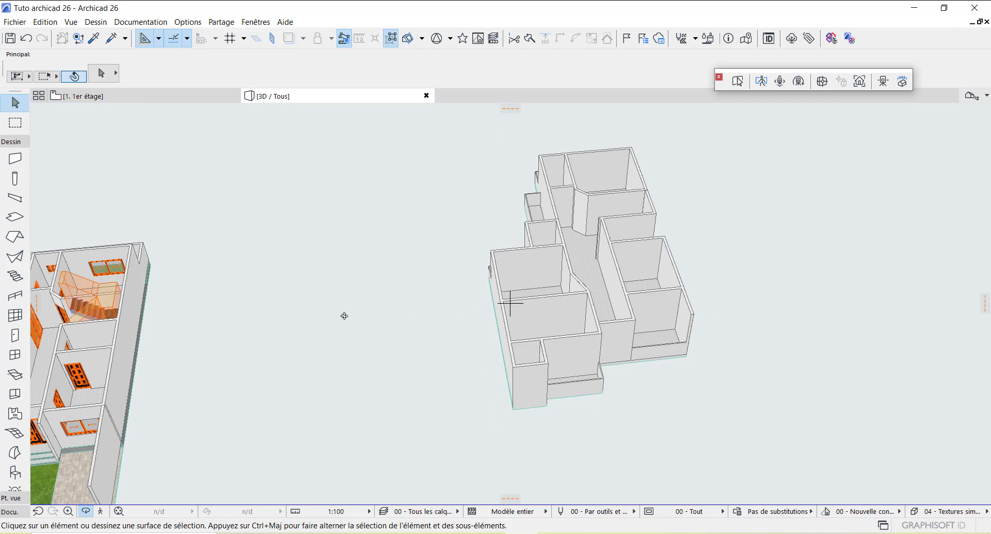
shift+middle_drag(581, 320, 253, 239)
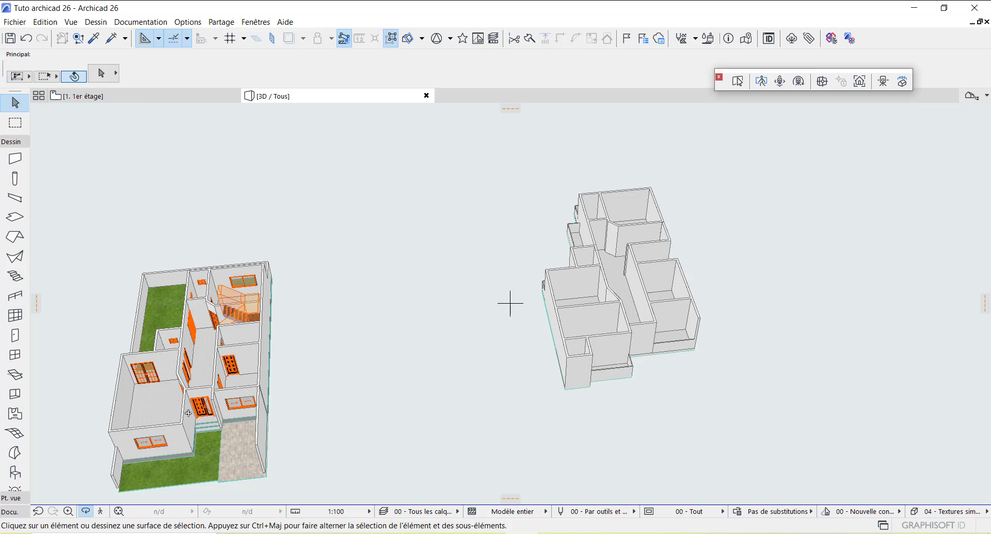
Step: Return to the first-floor plan and clear the selection of the two balcony walls
click(163, 99)
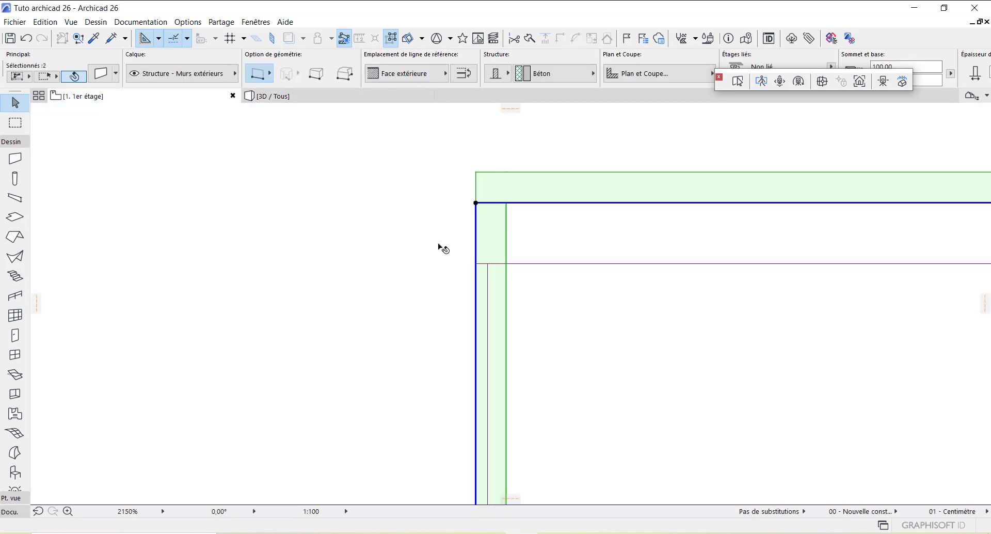
scroll(438, 247, down, 15)
scroll(488, 259, down, 6)
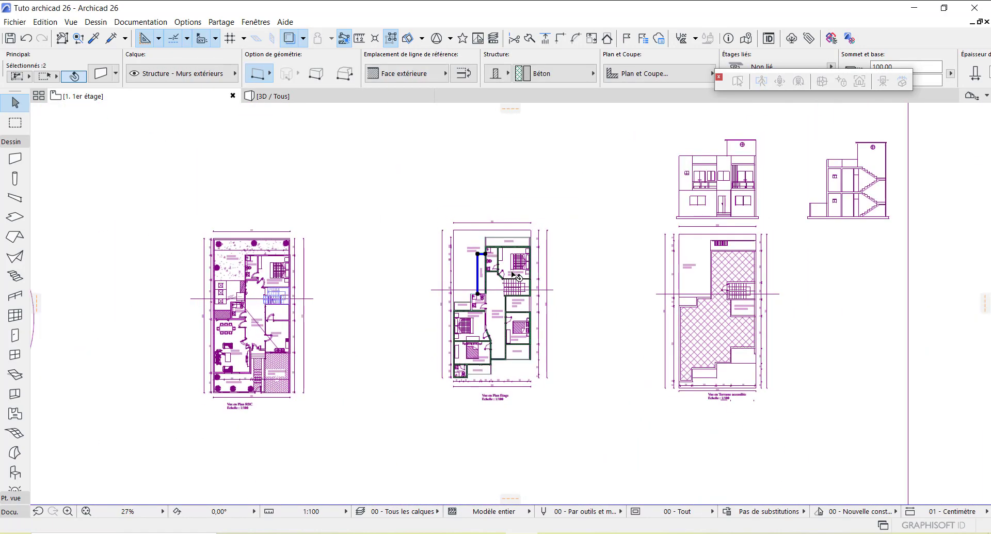
key(Escape)
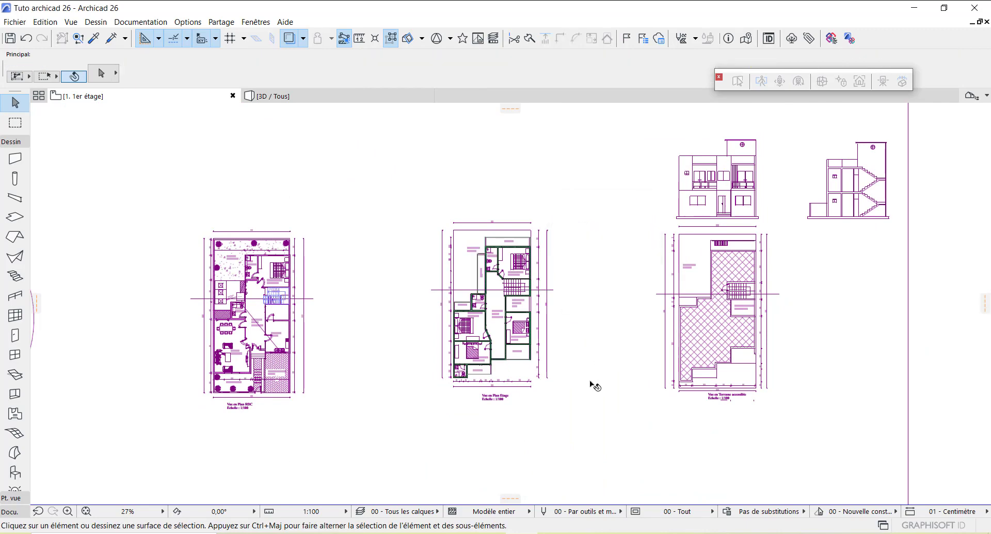
Step: Cut a rectangular stairwell opening of 325 by about 203 cm in the first-floor slab, between the inner corners of the stair walls
scroll(516, 289, up, 6)
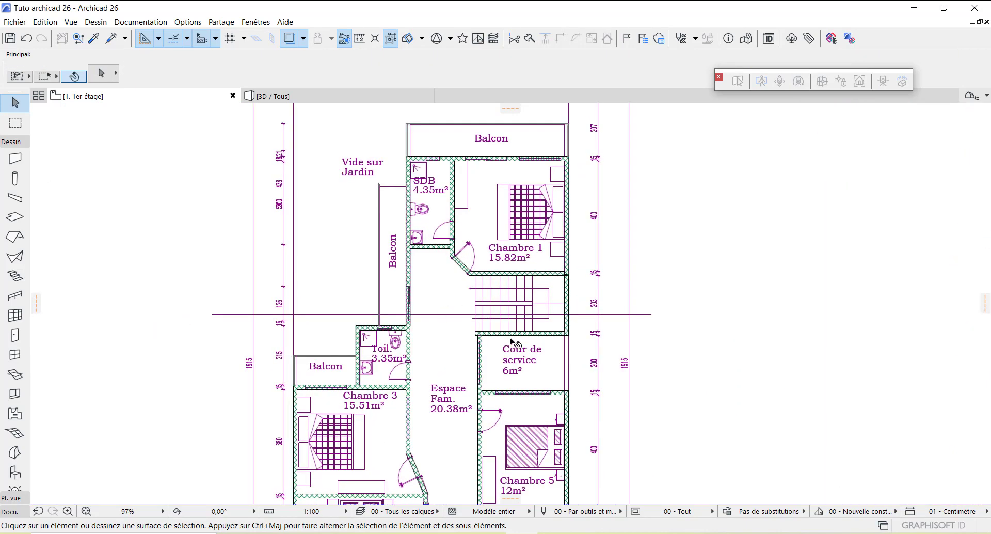
scroll(511, 338, up, 3)
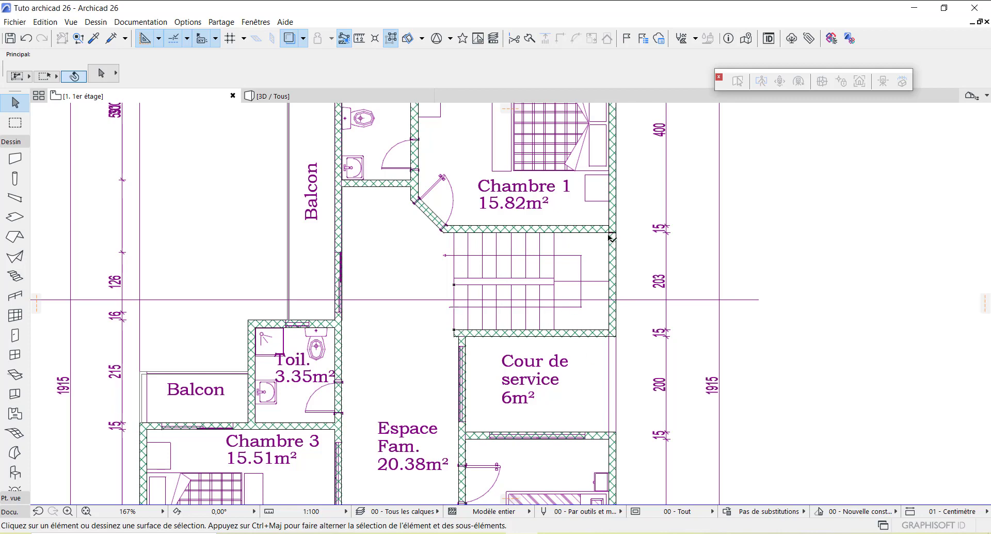
click(424, 344)
scroll(631, 350, up, 1)
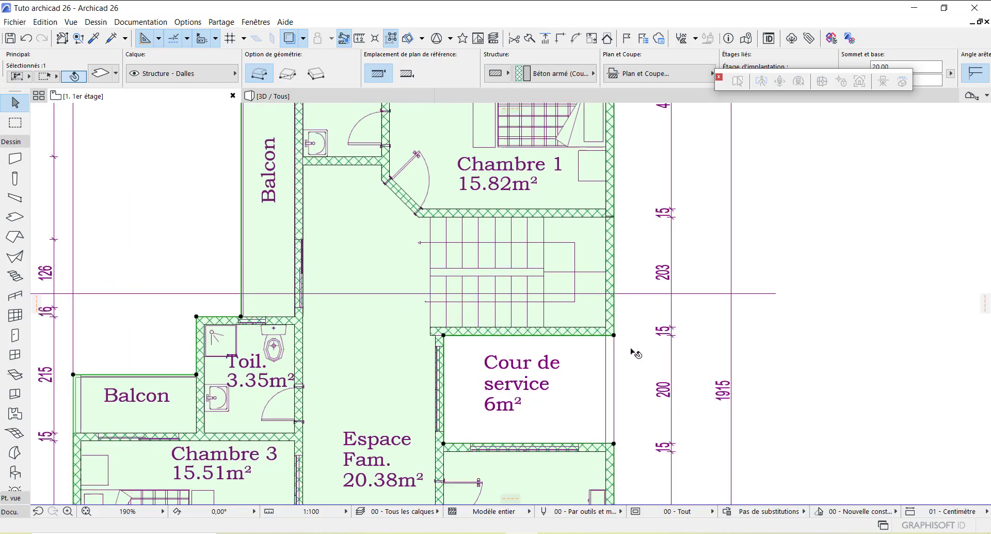
scroll(632, 351, up, 2)
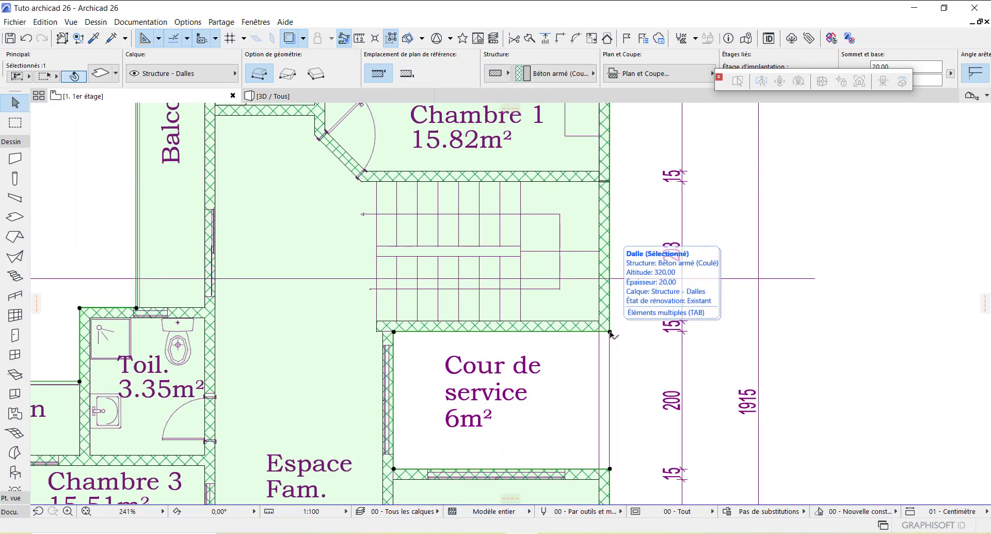
click(610, 332)
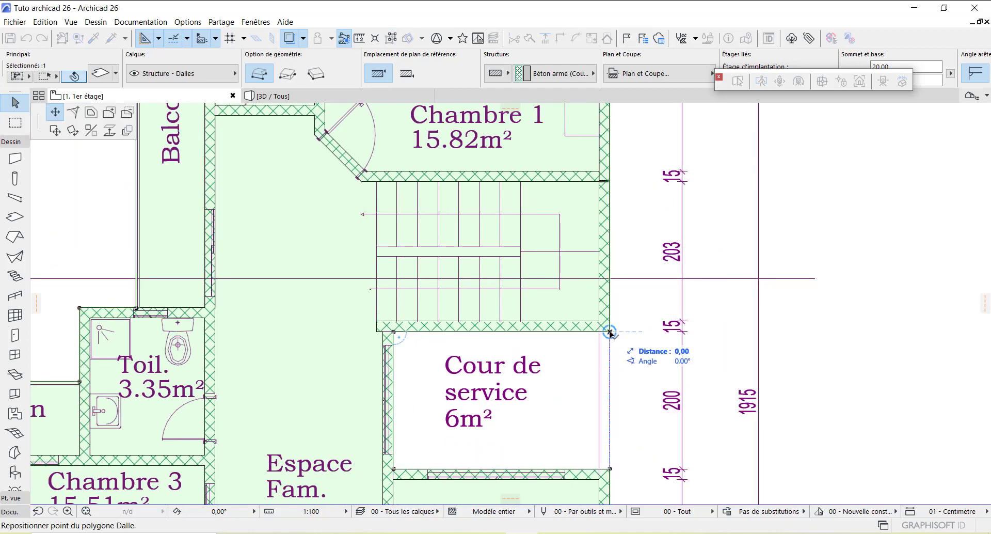
click(127, 117)
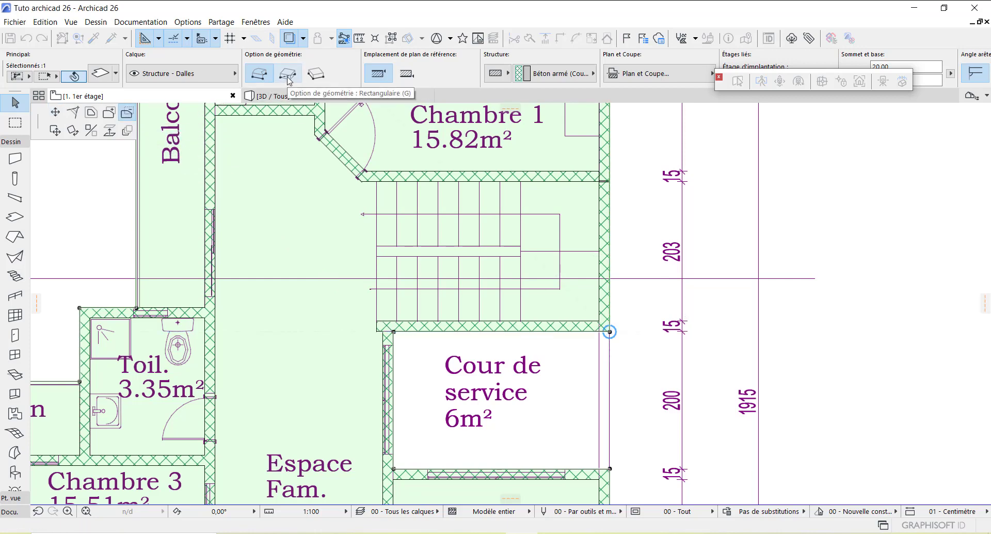
click(287, 76)
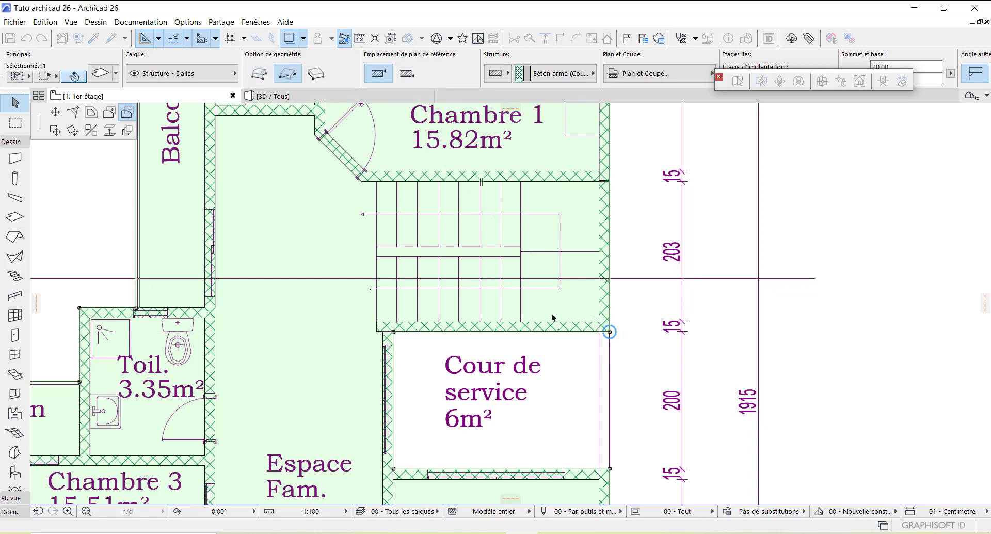
click(599, 181)
click(600, 183)
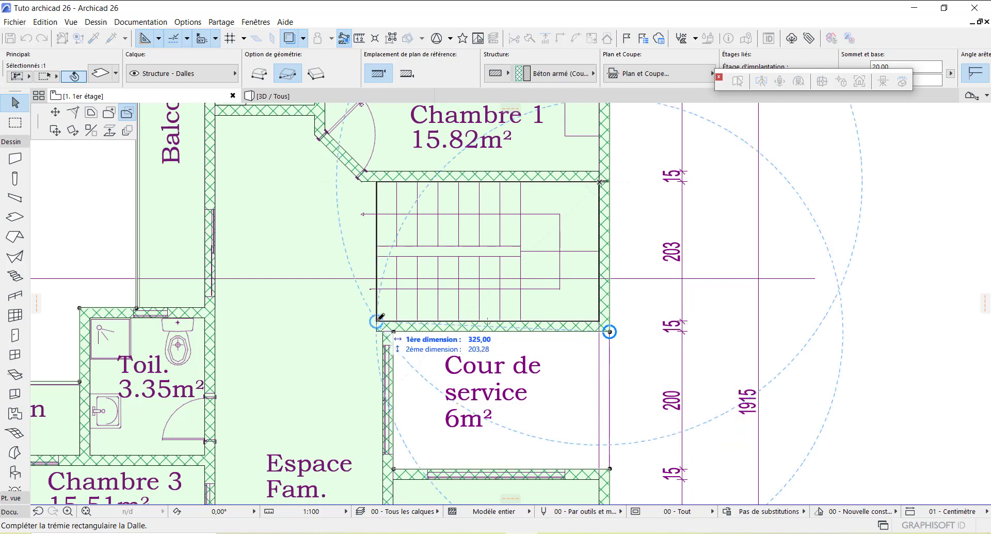
click(377, 320)
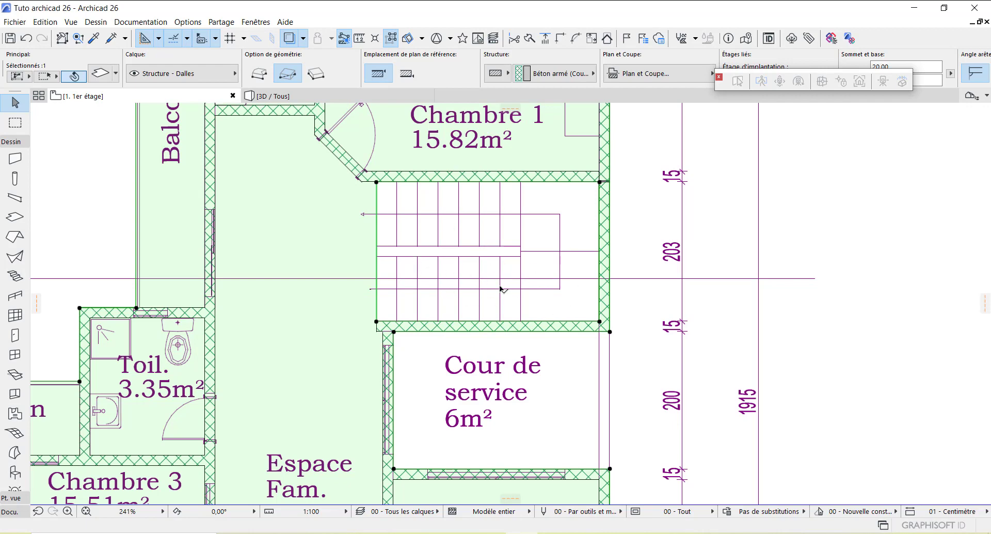
Step: Inspect the stairwell opening in 3D from above and compare the first floor with the ground-floor model and its staircase
click(311, 101)
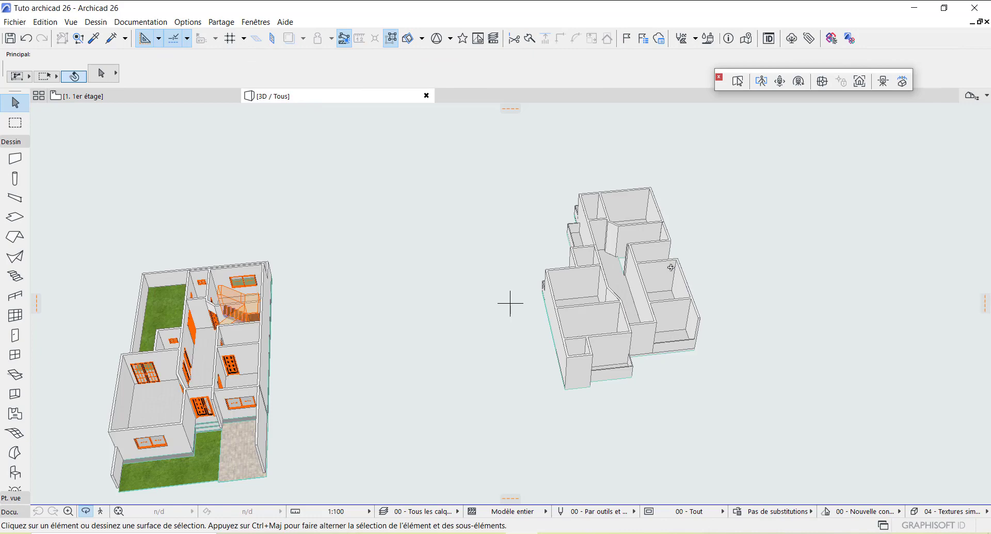
scroll(670, 267, up, 3)
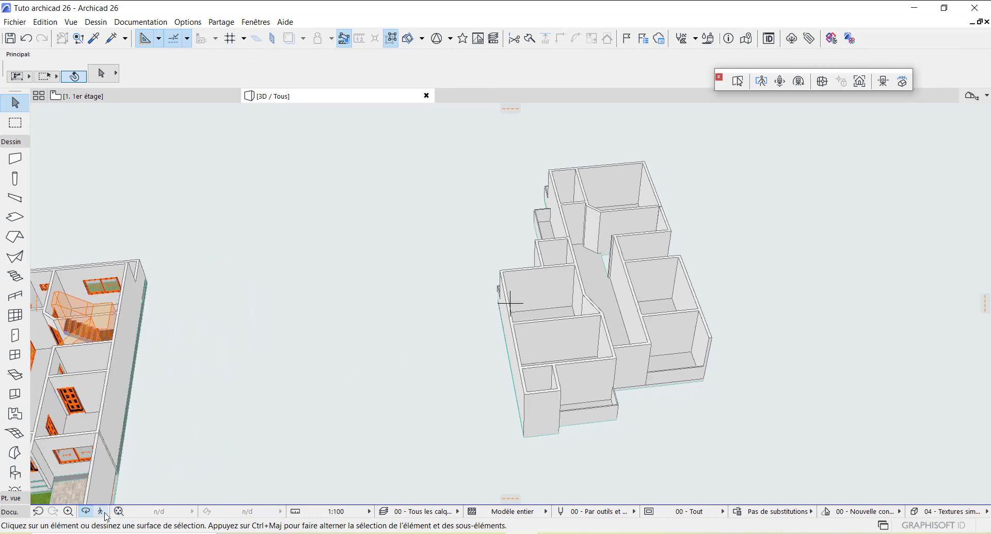
drag(663, 275, 624, 389)
scroll(664, 246, up, 8)
scroll(661, 246, up, 2)
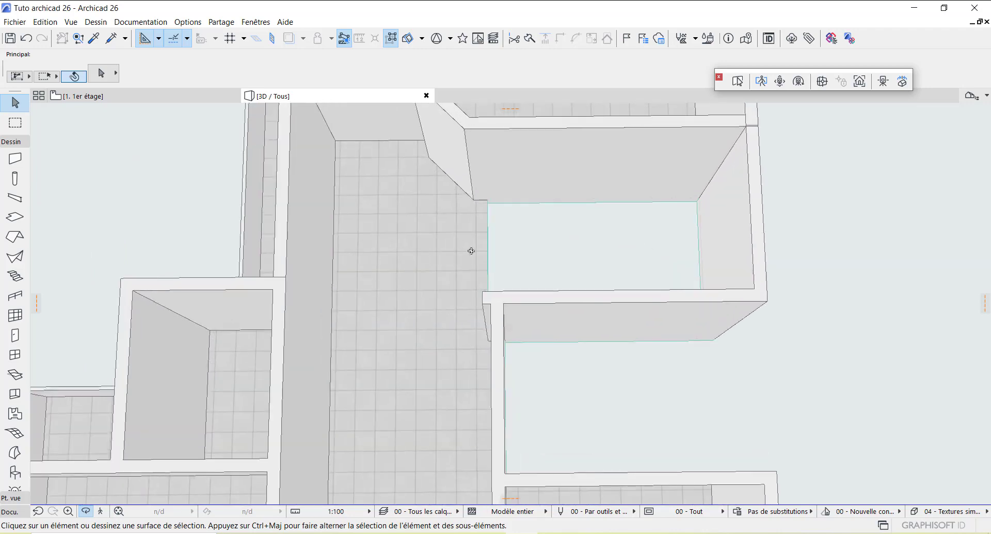
scroll(611, 241, down, 2)
scroll(621, 238, down, 5)
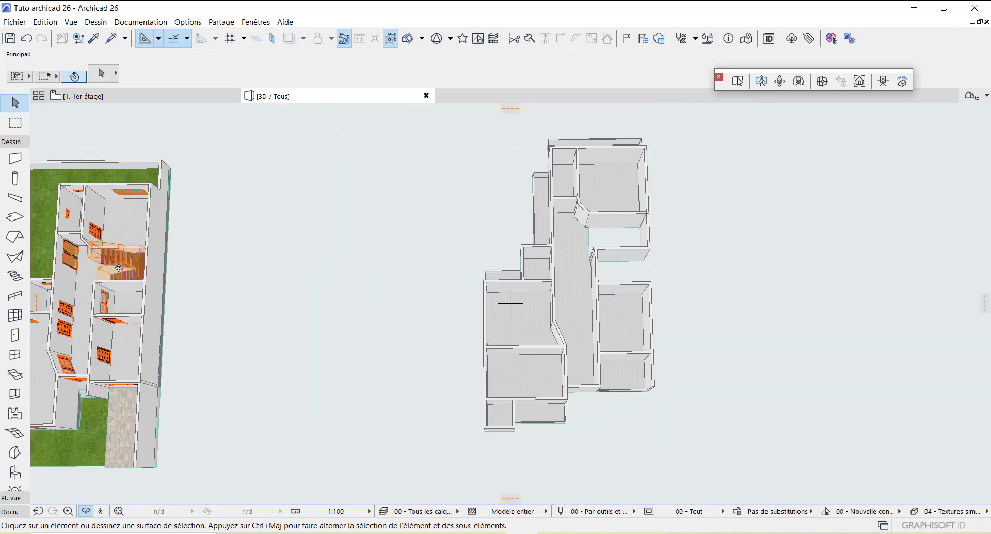
scroll(510, 303, up, 2)
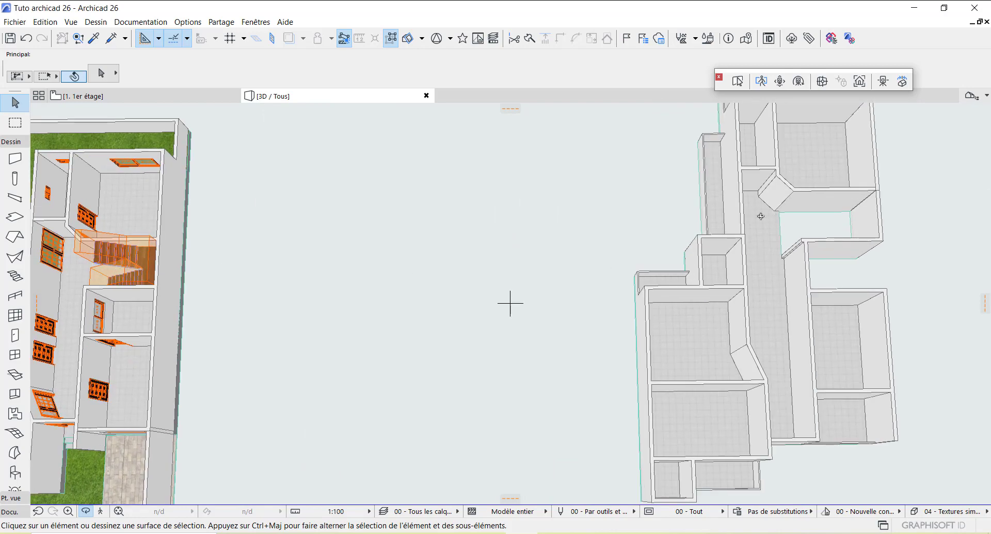
Step: Return to the first-floor plan, deselect the slab, and select all modelled first-floor elements with one selection rectangle around the plan
click(163, 101)
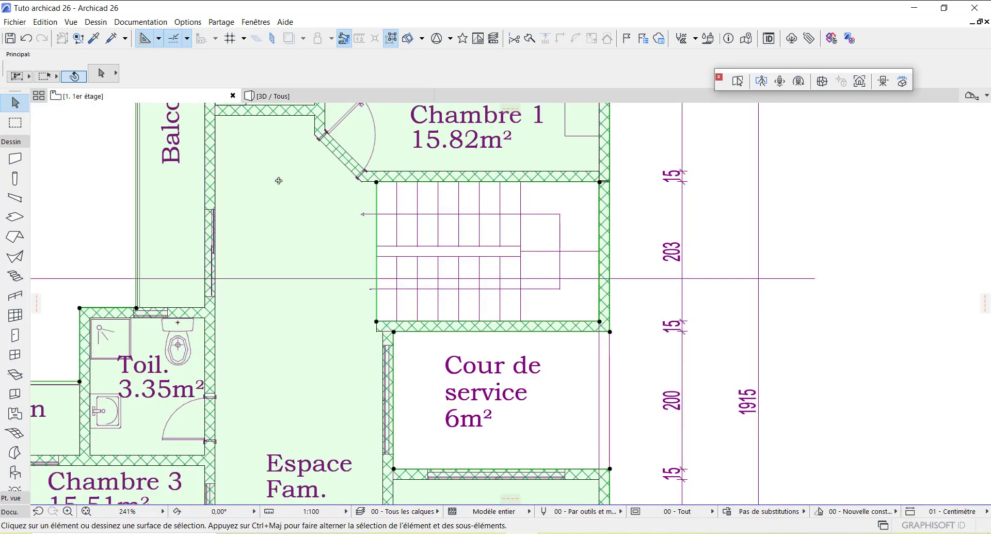
scroll(577, 259, down, 5)
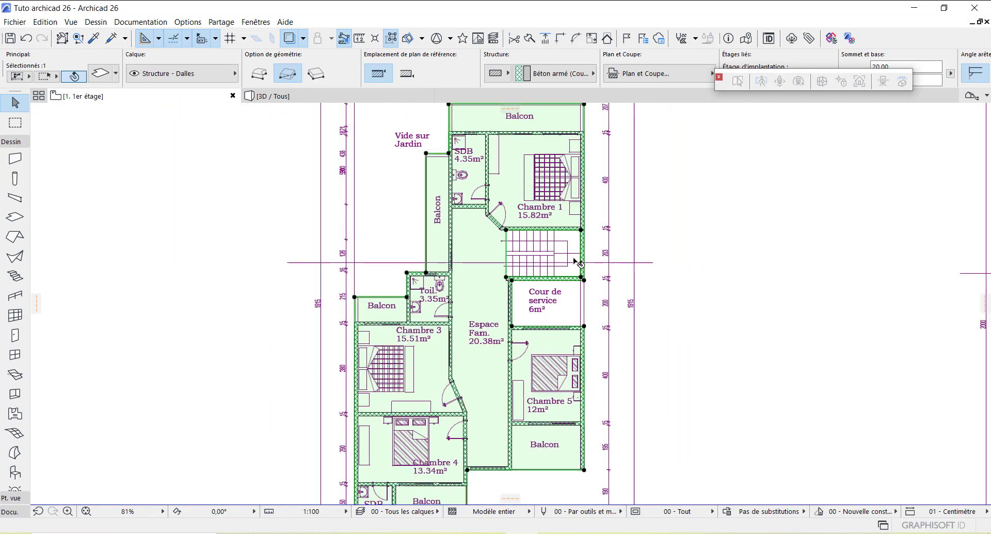
scroll(591, 340, down, 3)
click(591, 339)
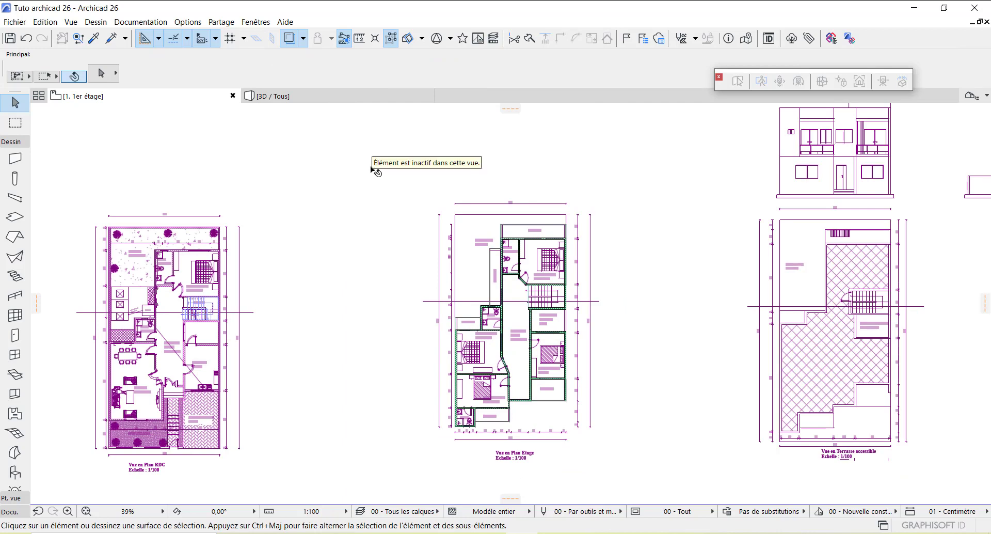
drag(370, 169, 642, 460)
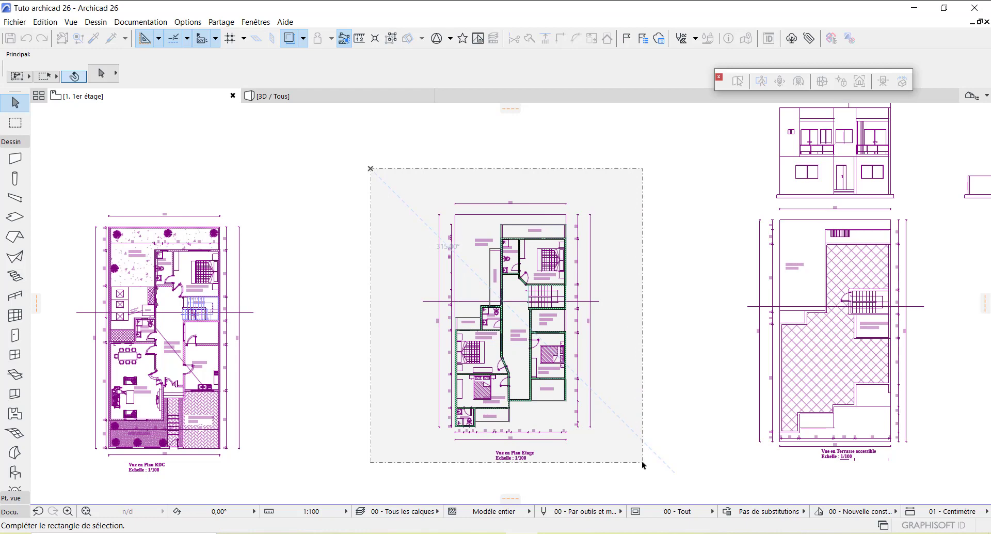
drag(642, 460, 642, 460)
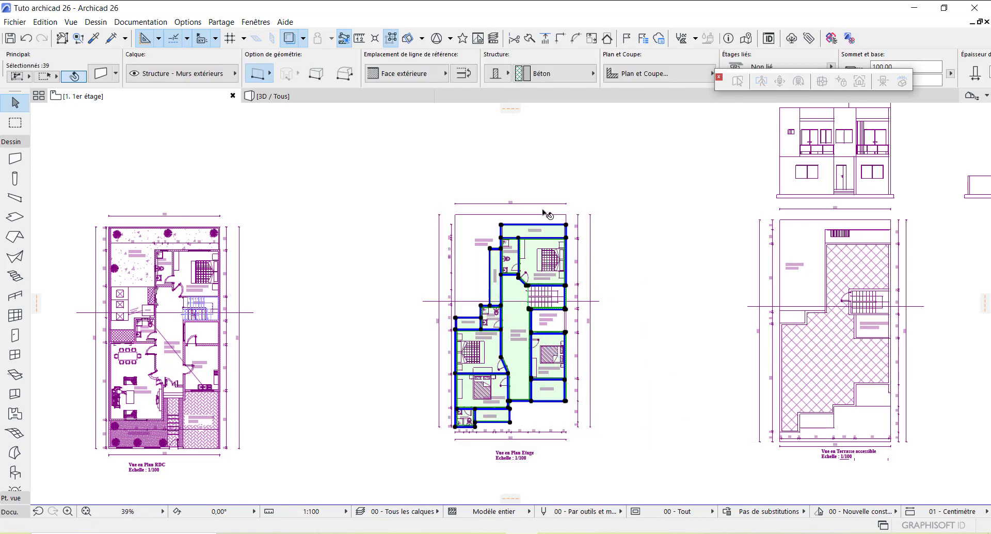
Step: Start a translation of the selected first-floor elements, using the upper-left outer corner of the toilet walls, common to both plans, as reference point
scroll(513, 227, up, 5)
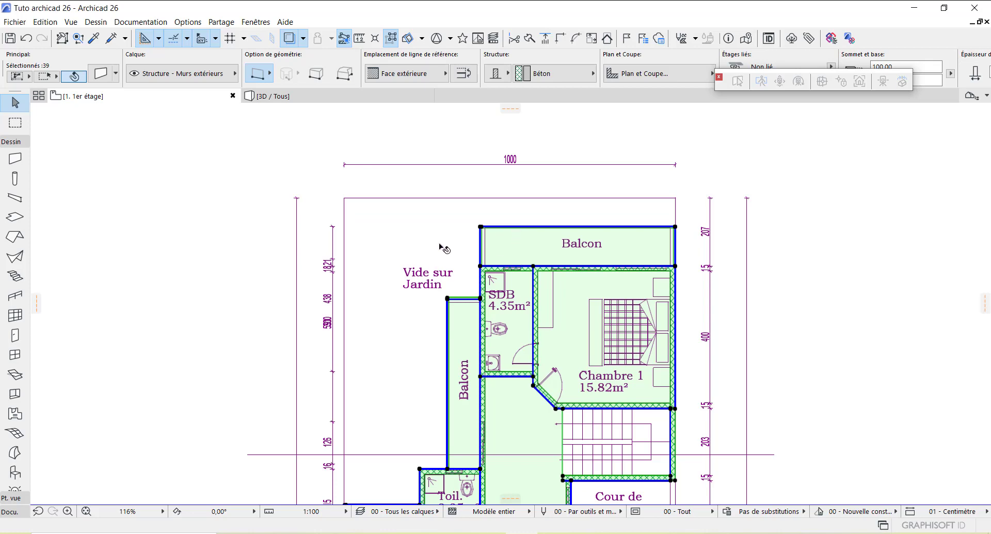
right_click(440, 246)
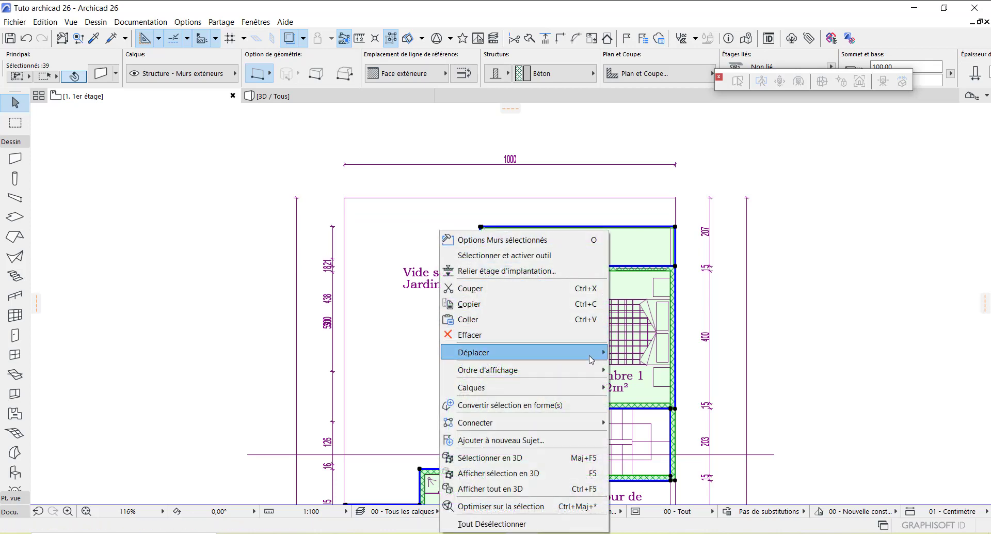
mouse_move(590, 360)
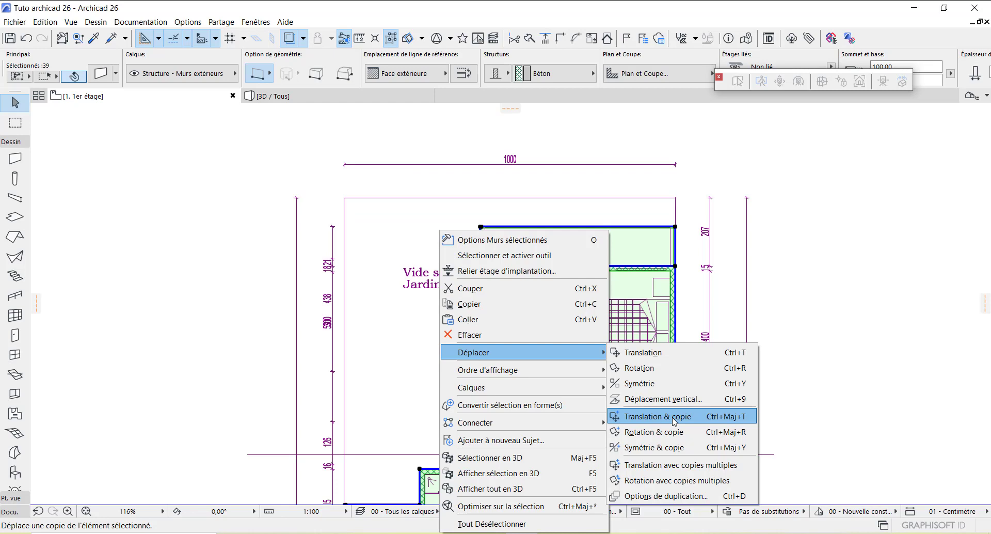
click(661, 356)
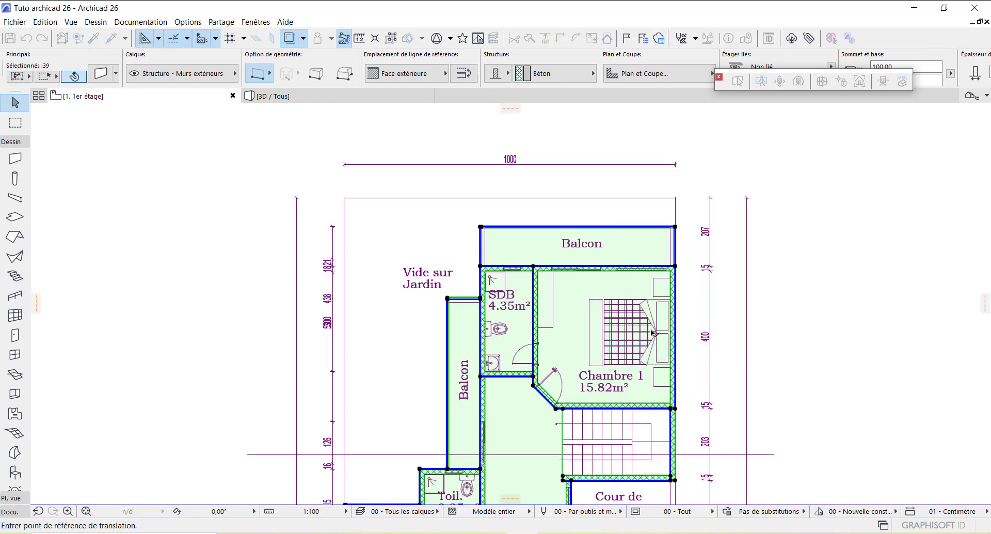
scroll(625, 237, down, 5)
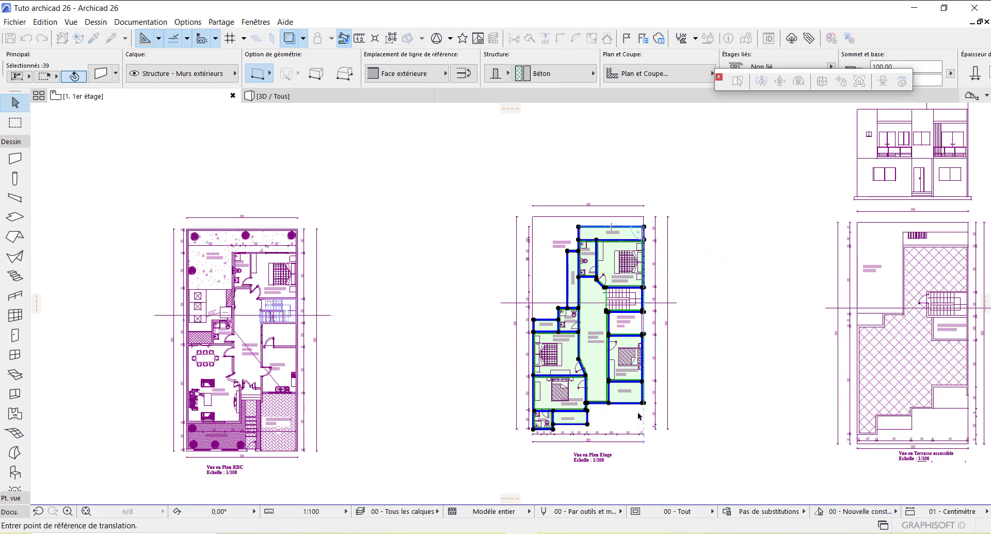
scroll(640, 417, up, 5)
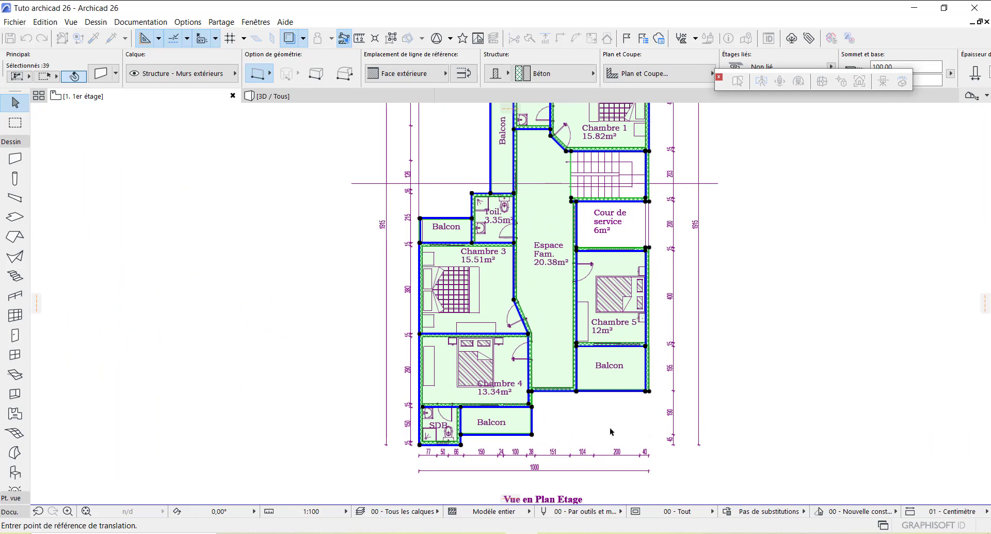
scroll(616, 408, down, 2)
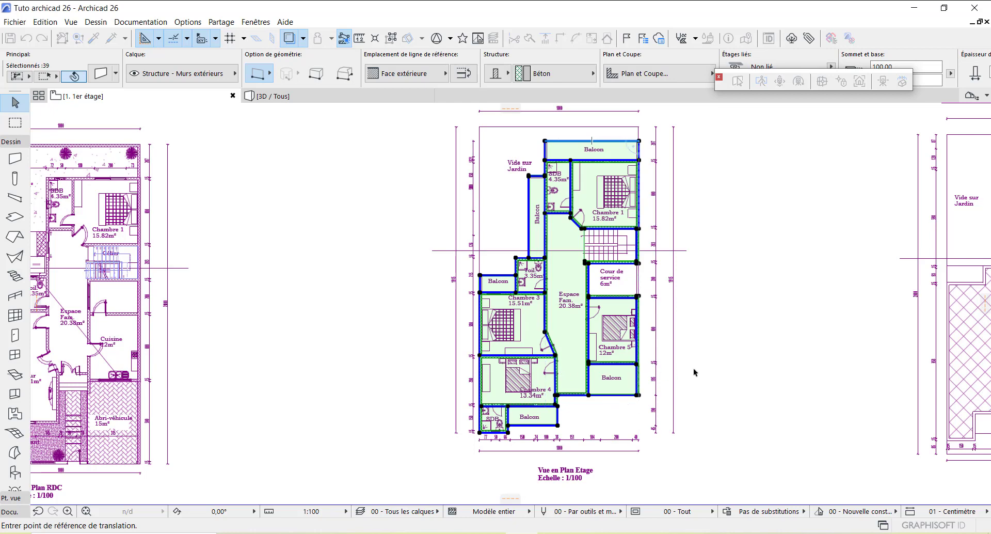
scroll(732, 364, down, 2)
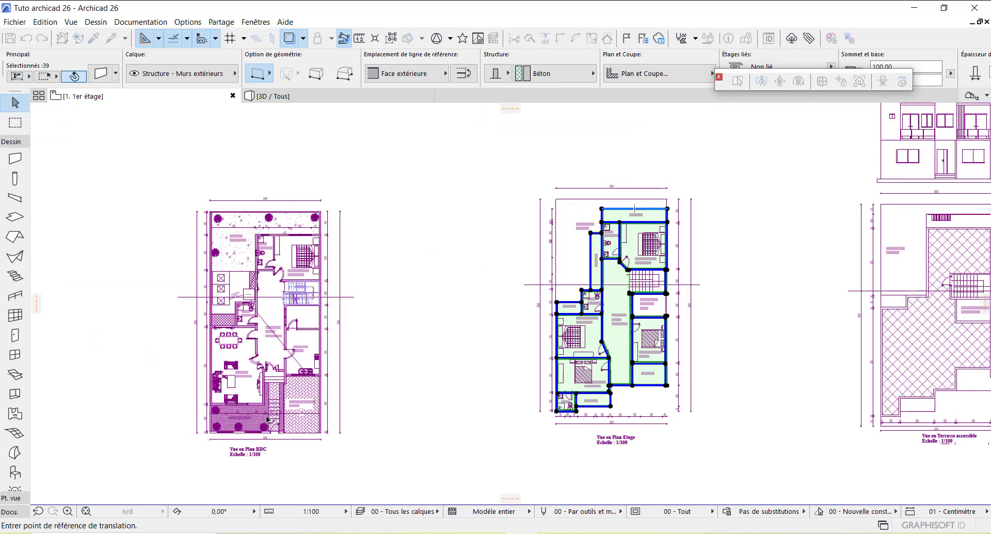
scroll(212, 413, up, 3)
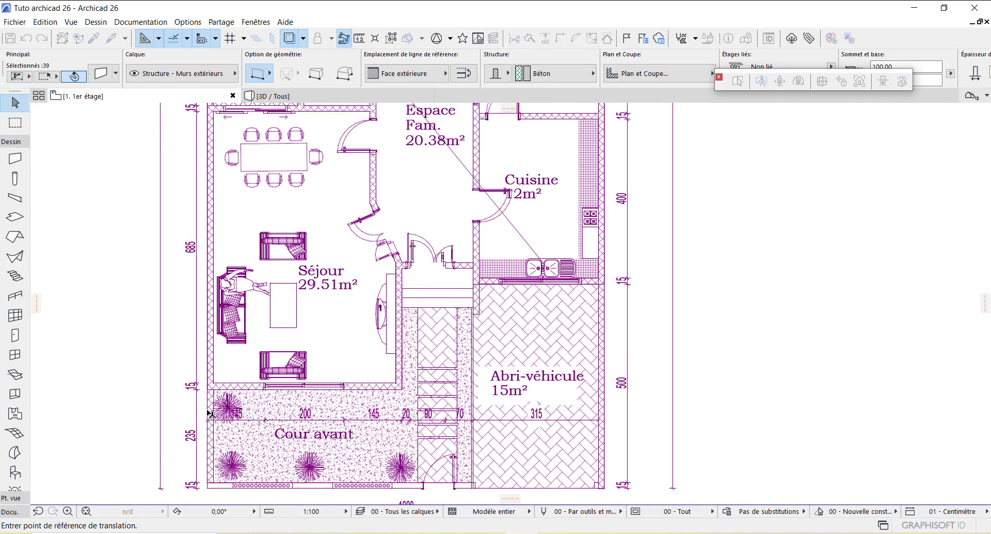
scroll(211, 413, down, 3)
scroll(408, 379, up, 1)
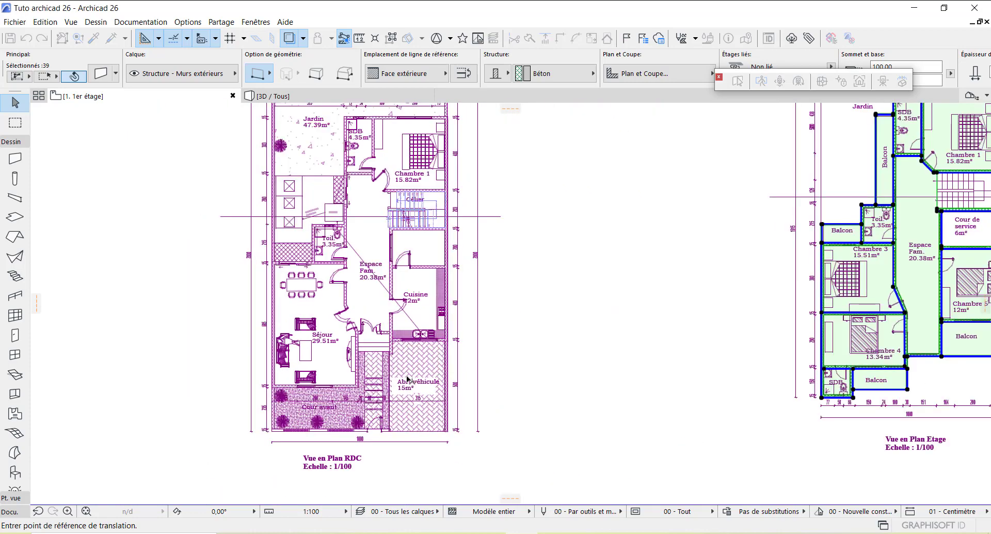
scroll(309, 268, up, 4)
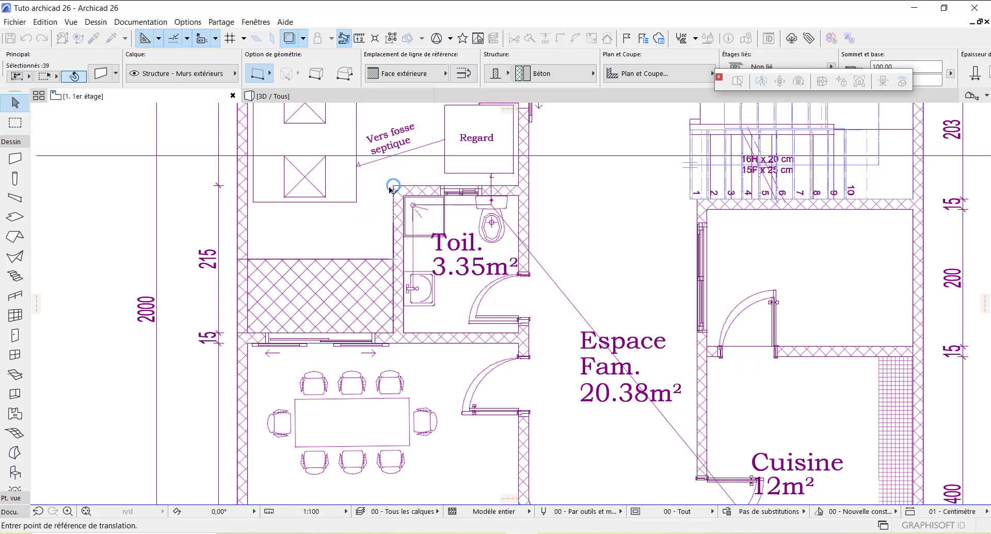
scroll(382, 212, down, 6)
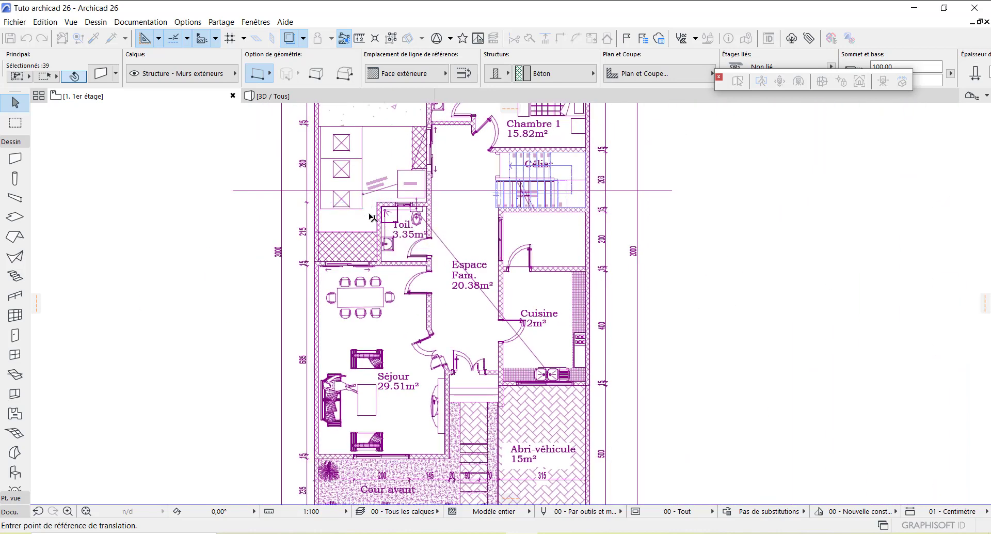
scroll(822, 198, up, 6)
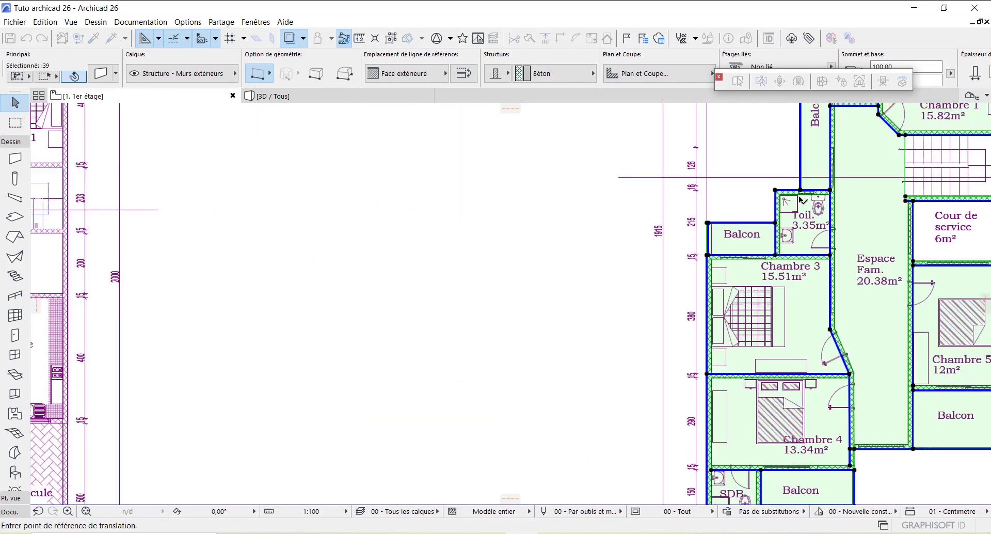
scroll(745, 181, up, 3)
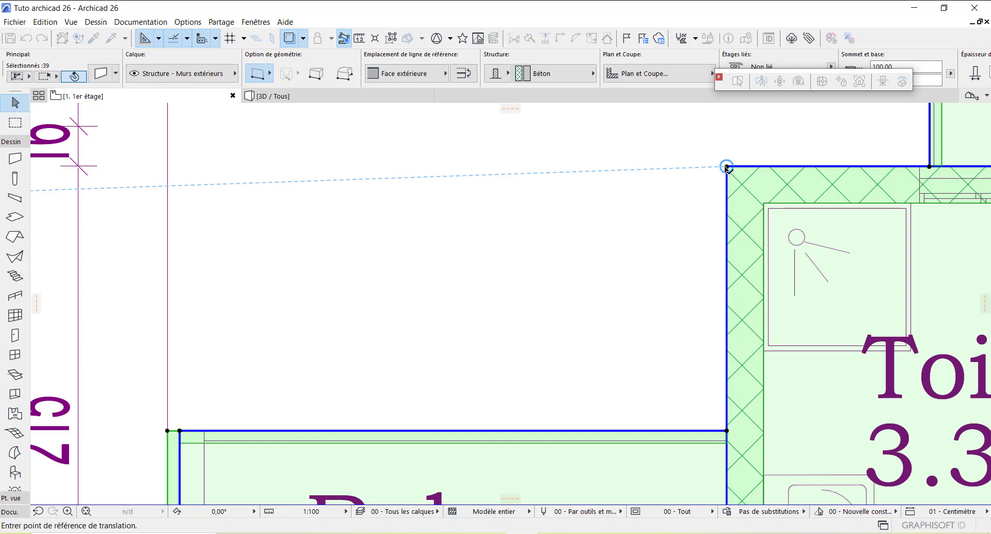
click(727, 167)
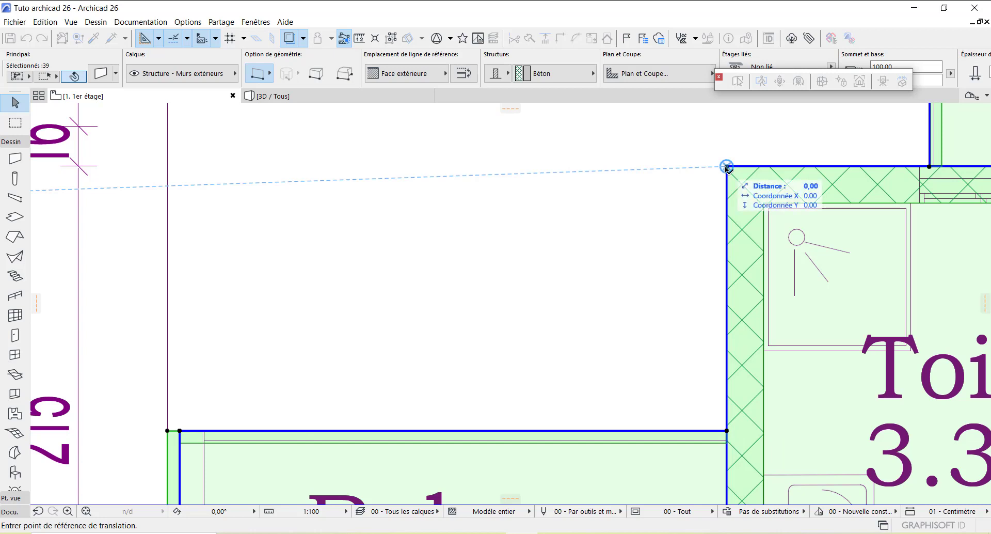
click(727, 167)
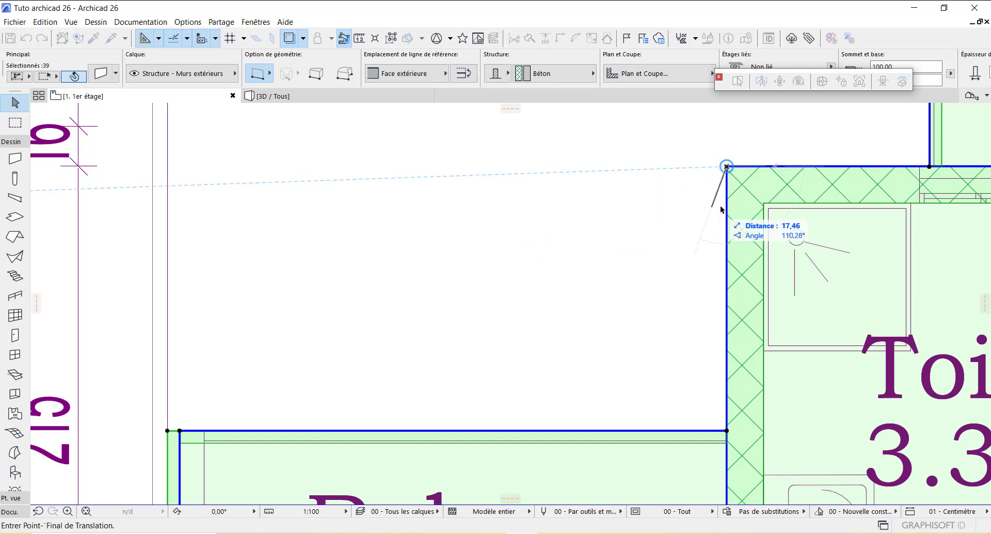
Step: Place the translated first floor on the matching toilet wall corner of the ground-floor plan and clear the selection
scroll(728, 167, down, 5)
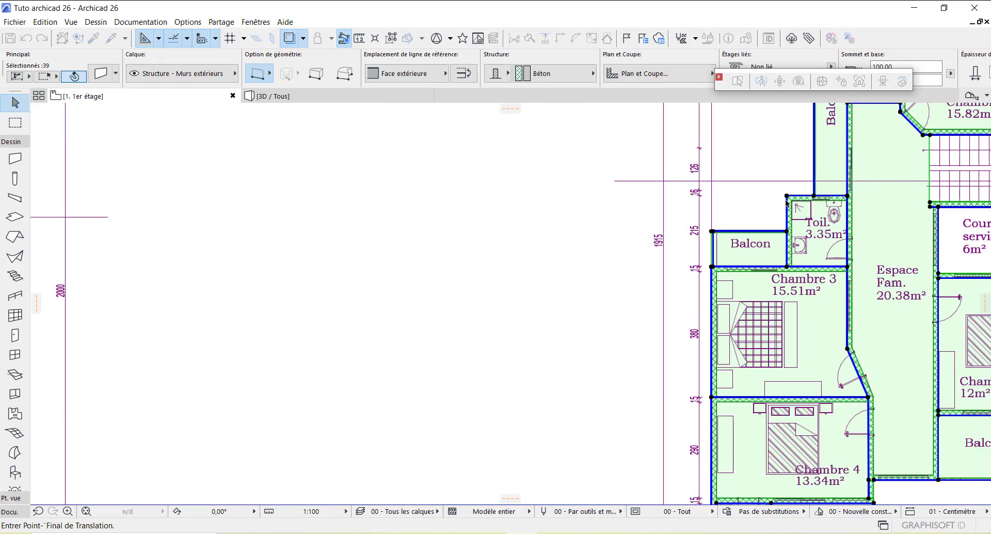
scroll(786, 202, down, 5)
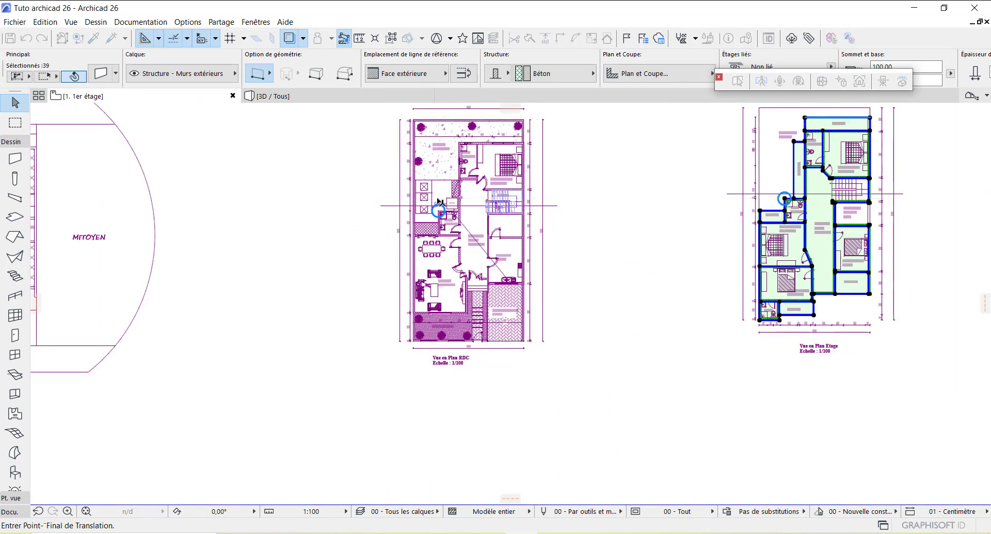
scroll(438, 202, up, 8)
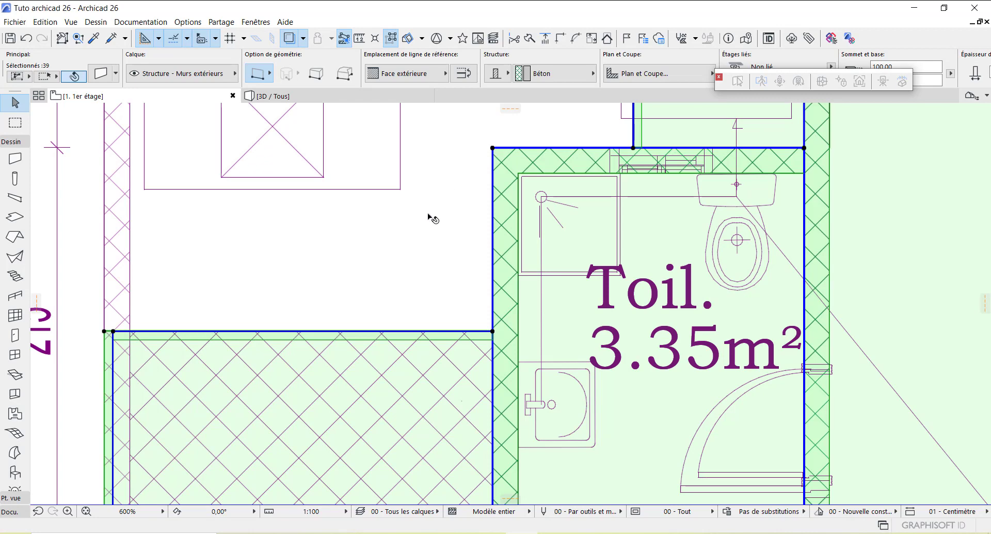
scroll(433, 222, down, 3)
scroll(434, 222, down, 5)
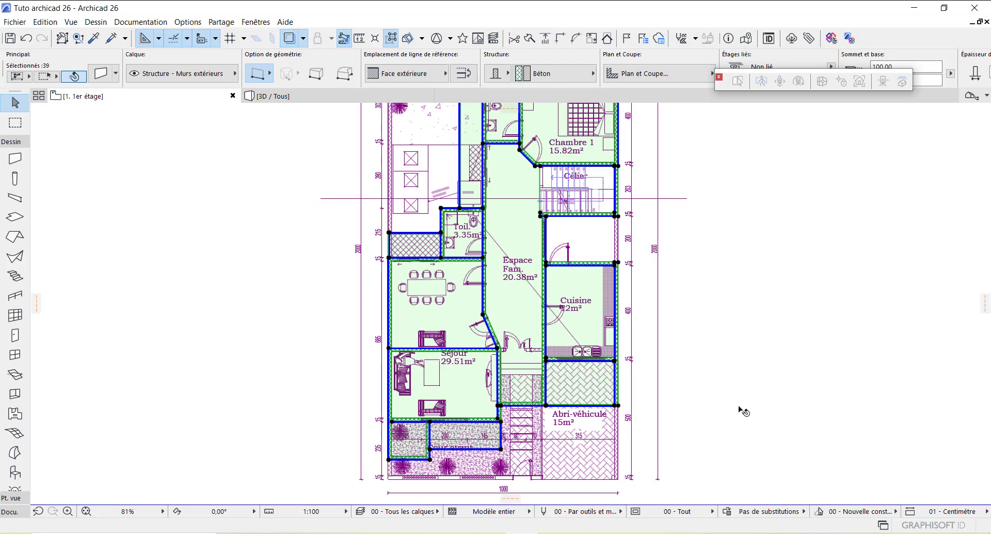
key(Escape)
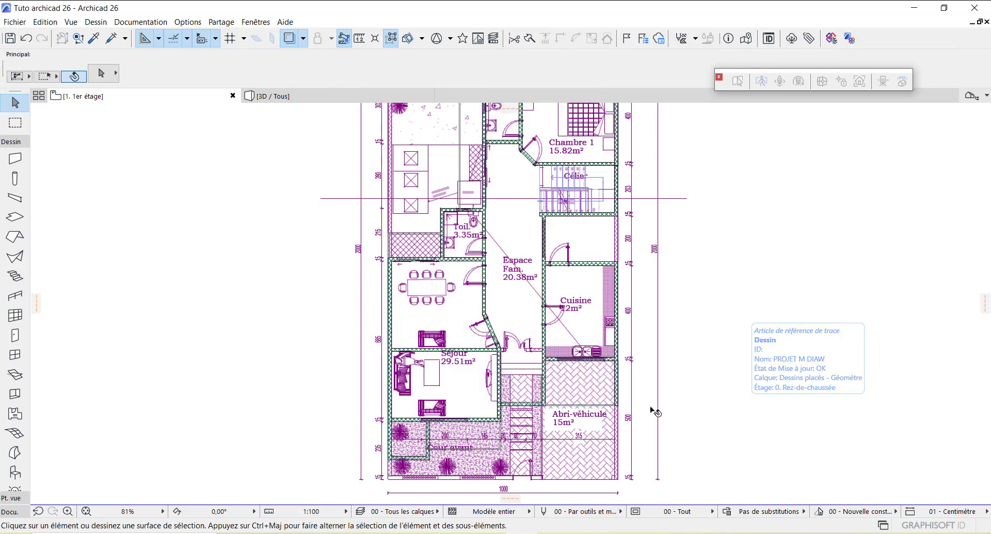
Step: Inspect the whole house in 3D from the front and the garden side to check the first floor's alignment over the ground floor
click(314, 103)
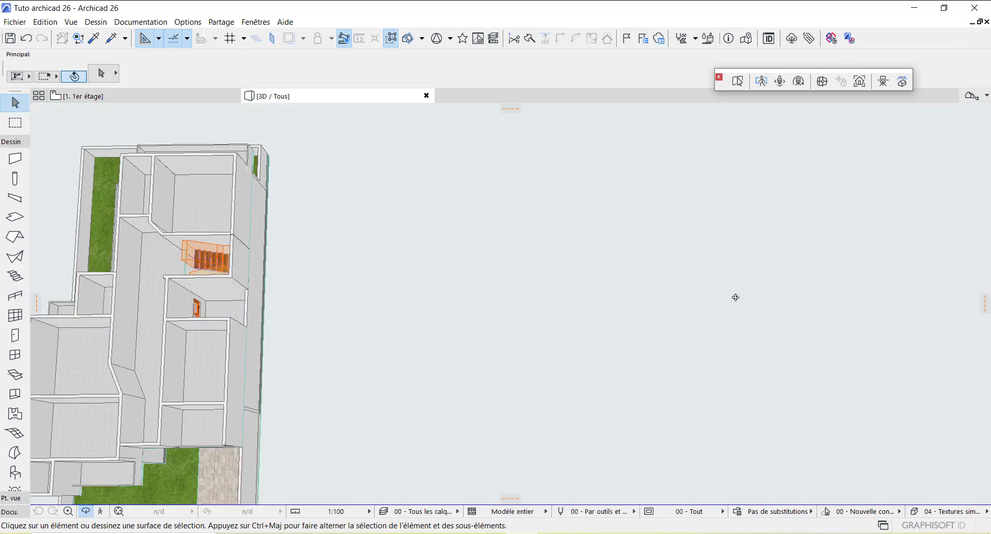
scroll(733, 296, down, 3)
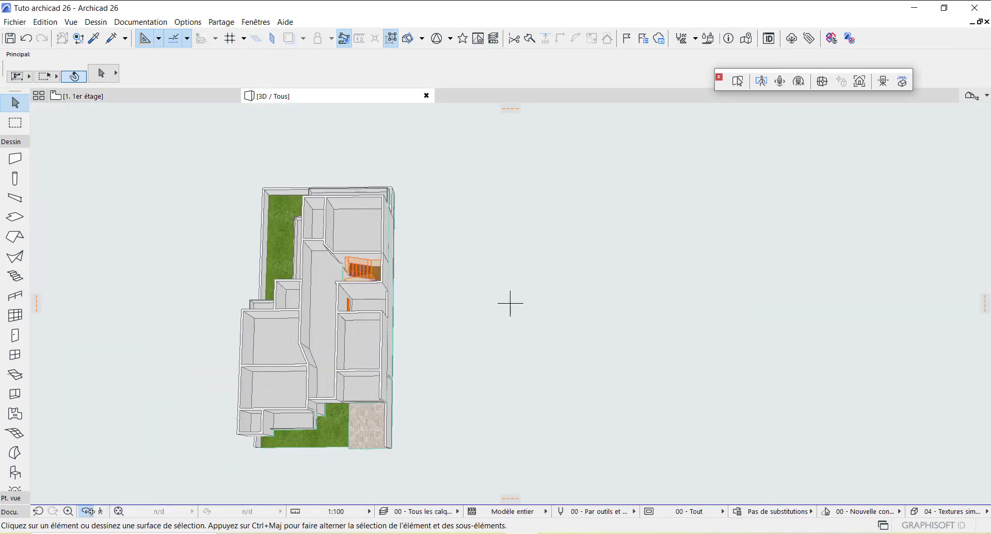
click(87, 511)
drag(401, 440, 518, 320)
scroll(349, 347, up, 3)
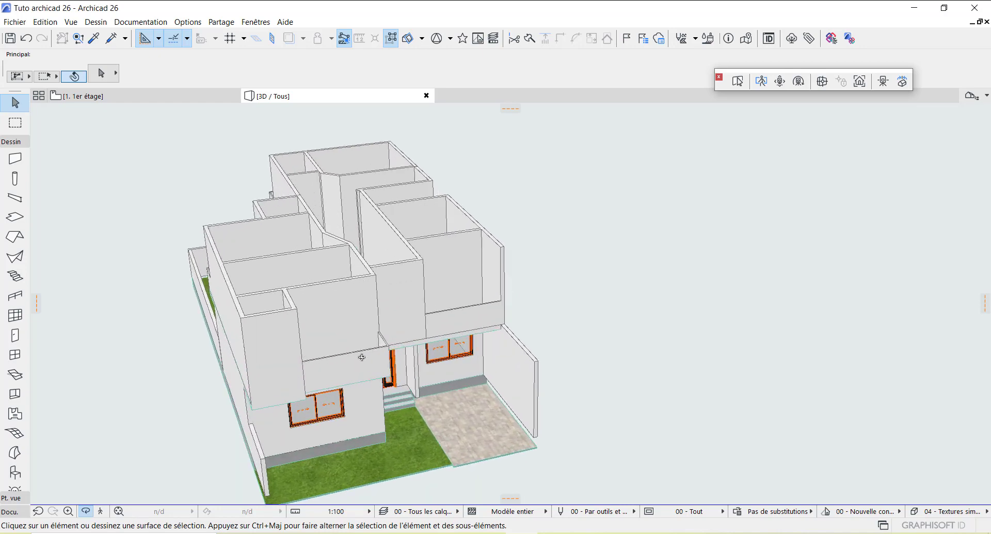
drag(434, 339, 697, 335)
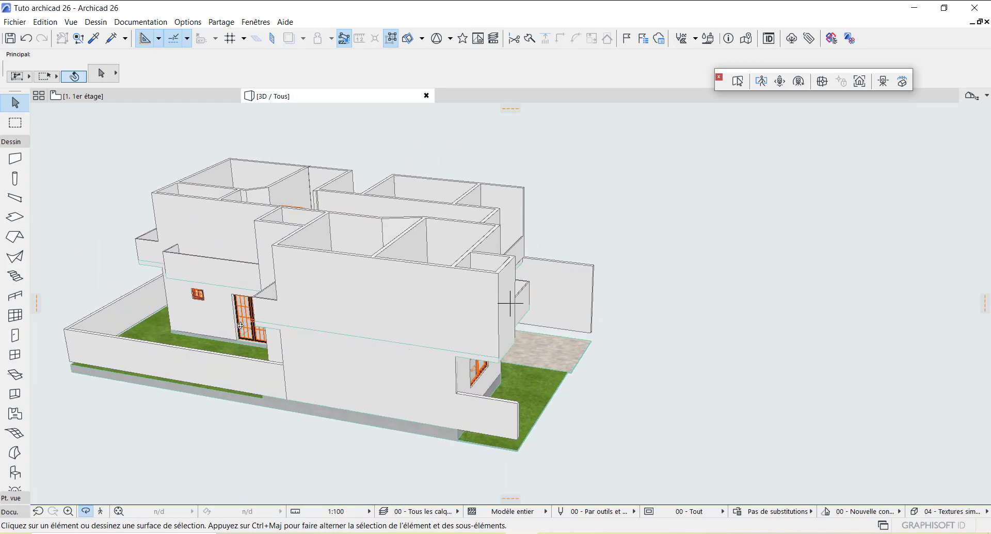
drag(249, 340, 223, 329)
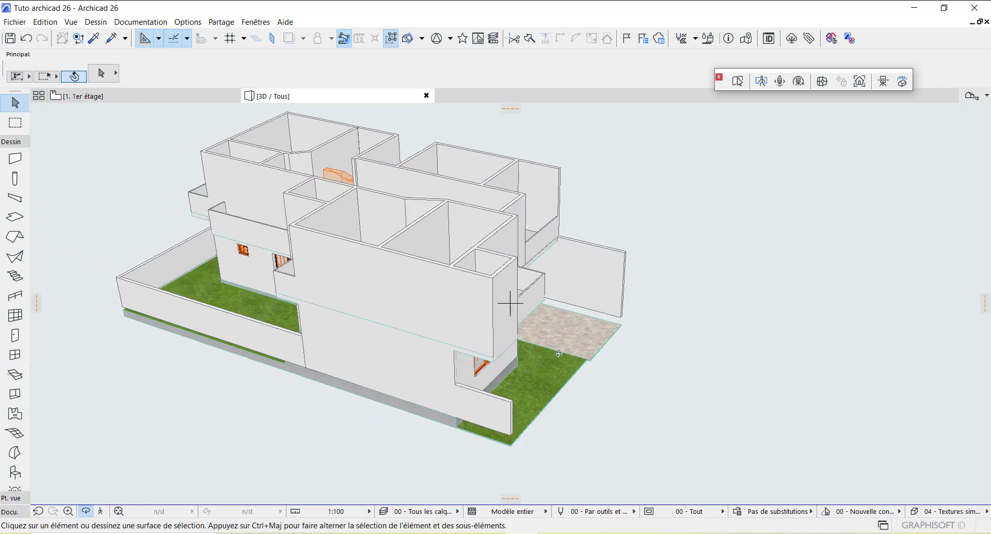
drag(511, 296, 425, 351)
drag(644, 350, 489, 350)
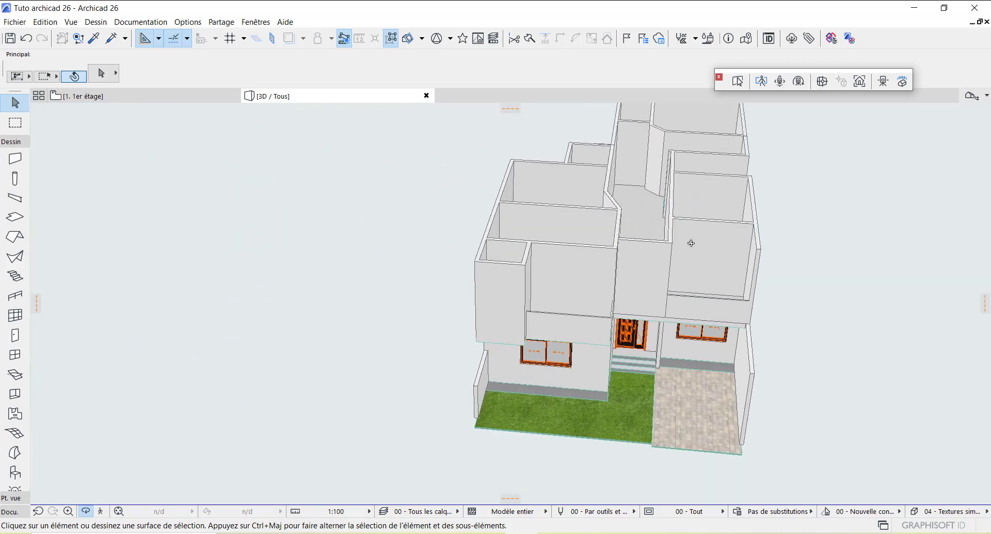
Step: Examine the front façade up close, focusing on the balconies and the overhang above the ground-floor windows and entrance
scroll(679, 223, up, 2)
scroll(511, 299, down, 3)
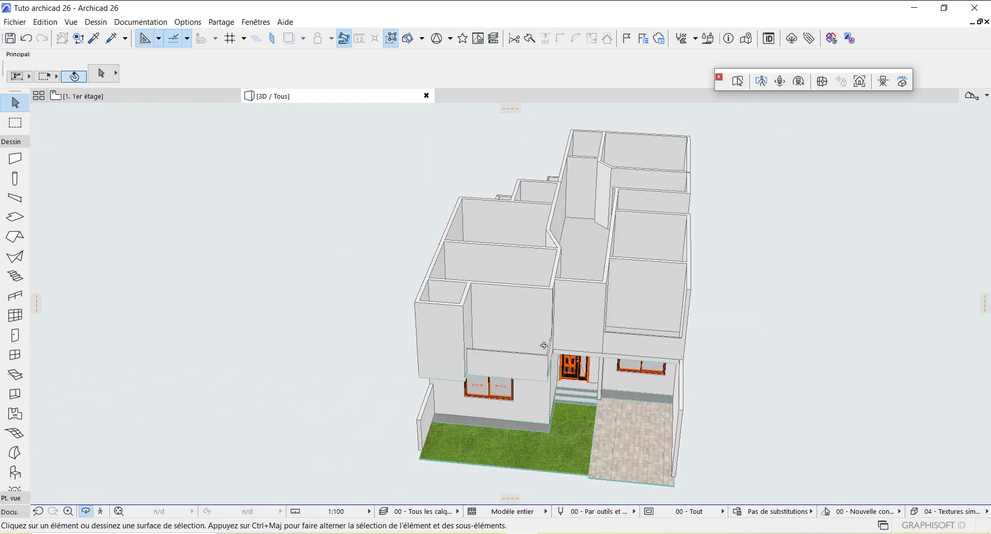
drag(558, 354, 712, 368)
drag(464, 312, 567, 372)
scroll(567, 371, up, 3)
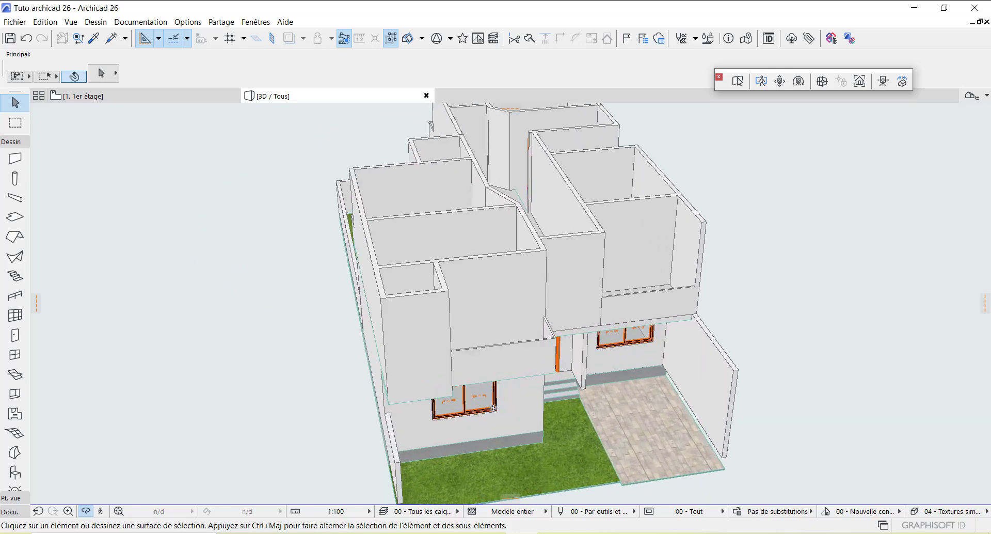
scroll(532, 362, up, 2)
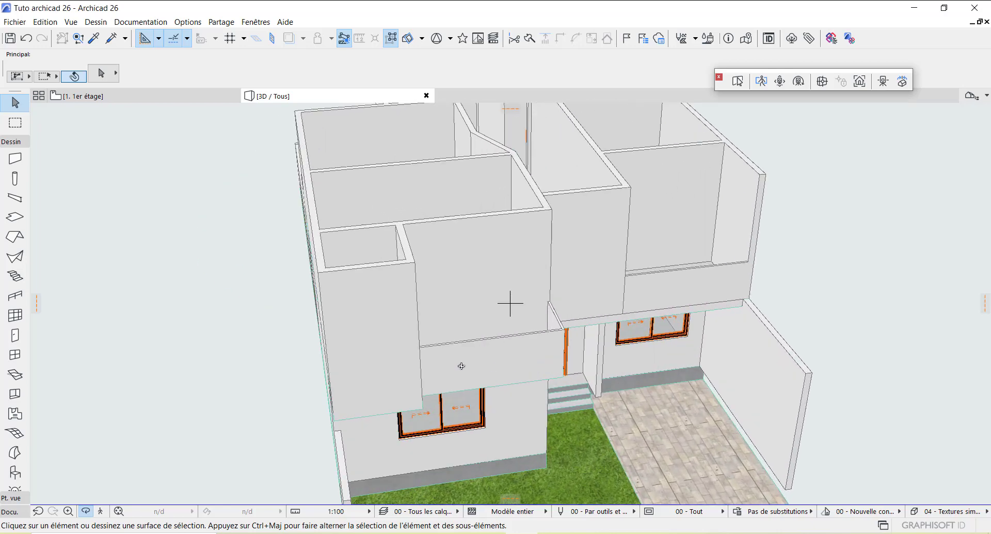
drag(523, 337, 475, 326)
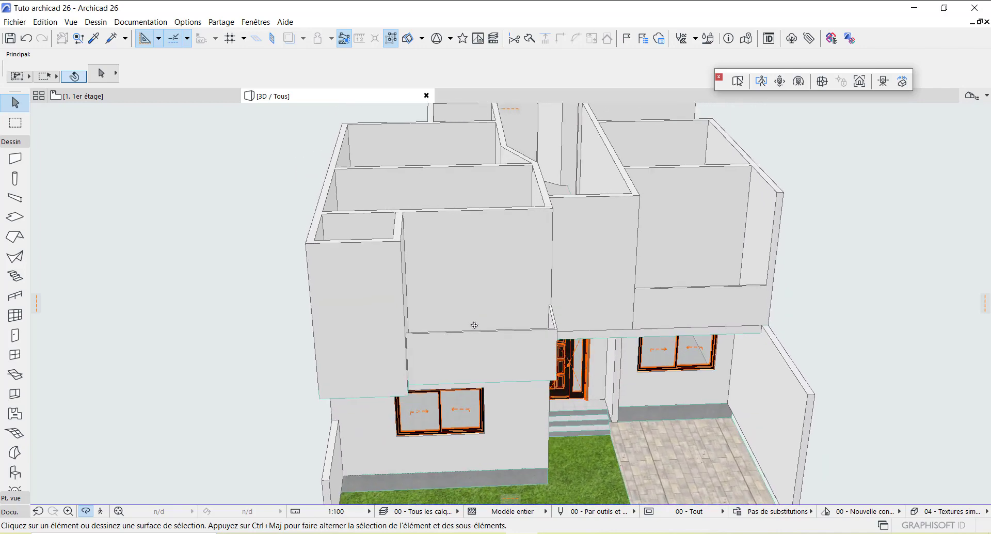
drag(448, 438, 432, 426)
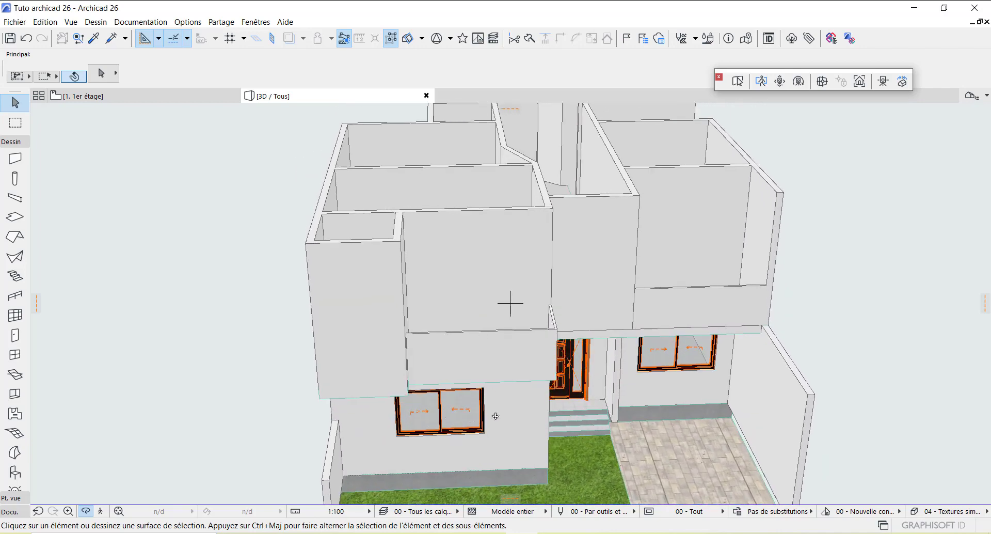